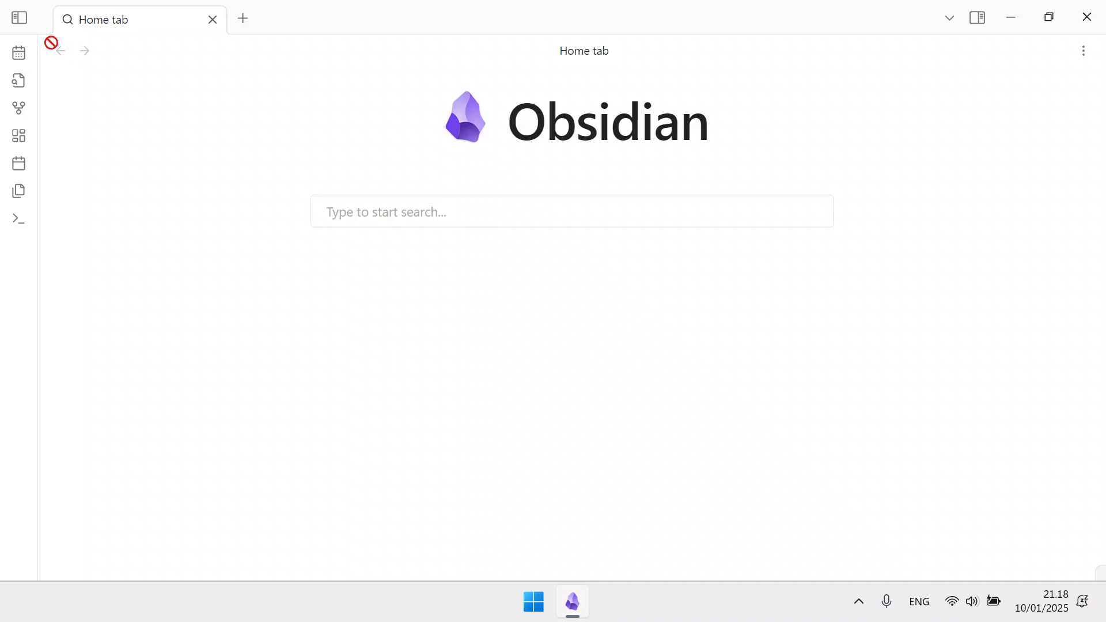
# Step: Rename the Custome AI note to Costume AI using the spelling in its body text, and check the automatic internal link update setting
pyautogui.click(19, 17)
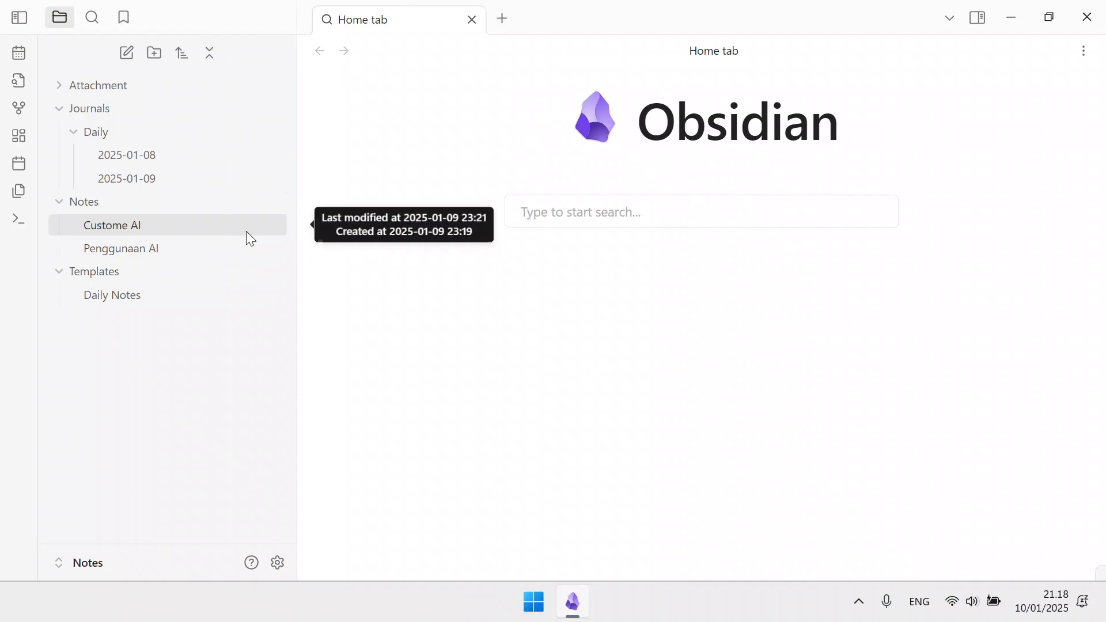
pyautogui.click(247, 230)
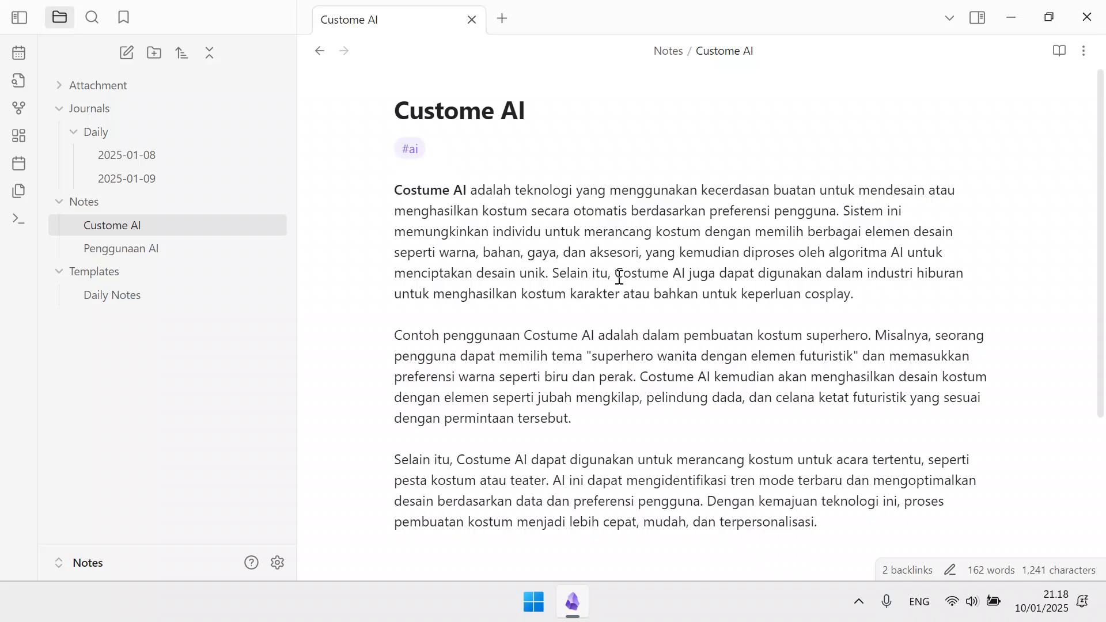
pyautogui.moveTo(617, 274); pyautogui.dragTo(686, 275)
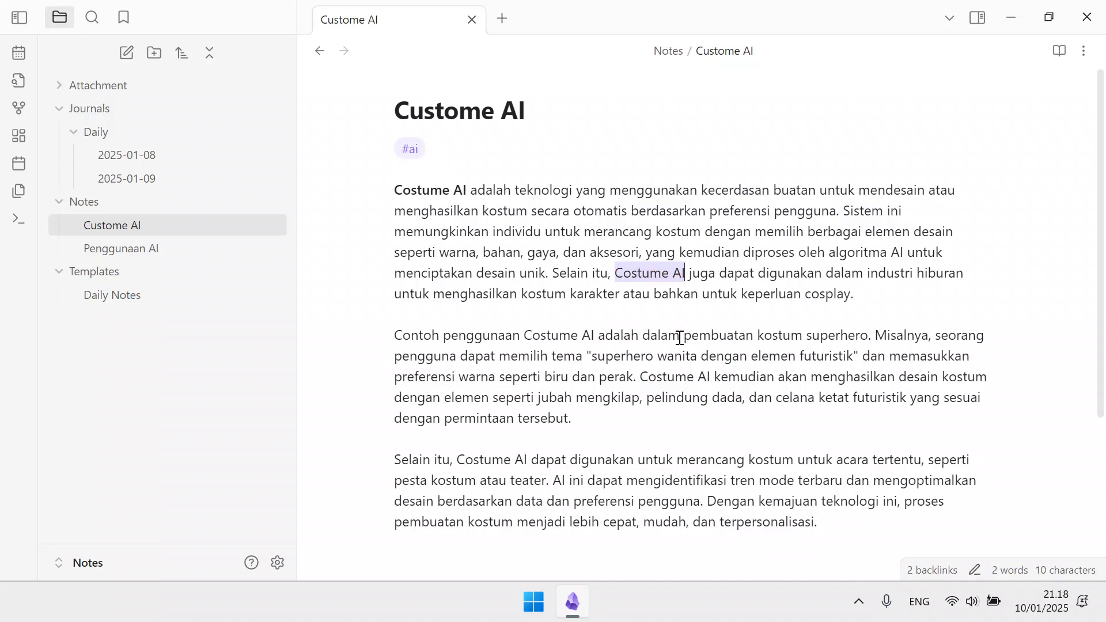
pyautogui.rightClick(672, 280)
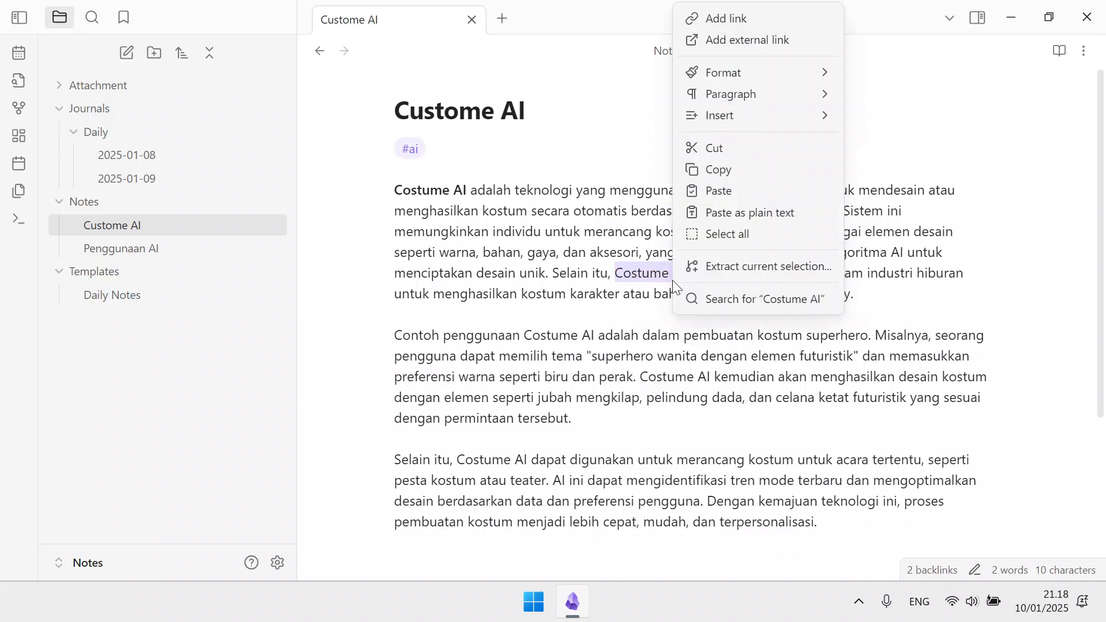
pyautogui.click(725, 166)
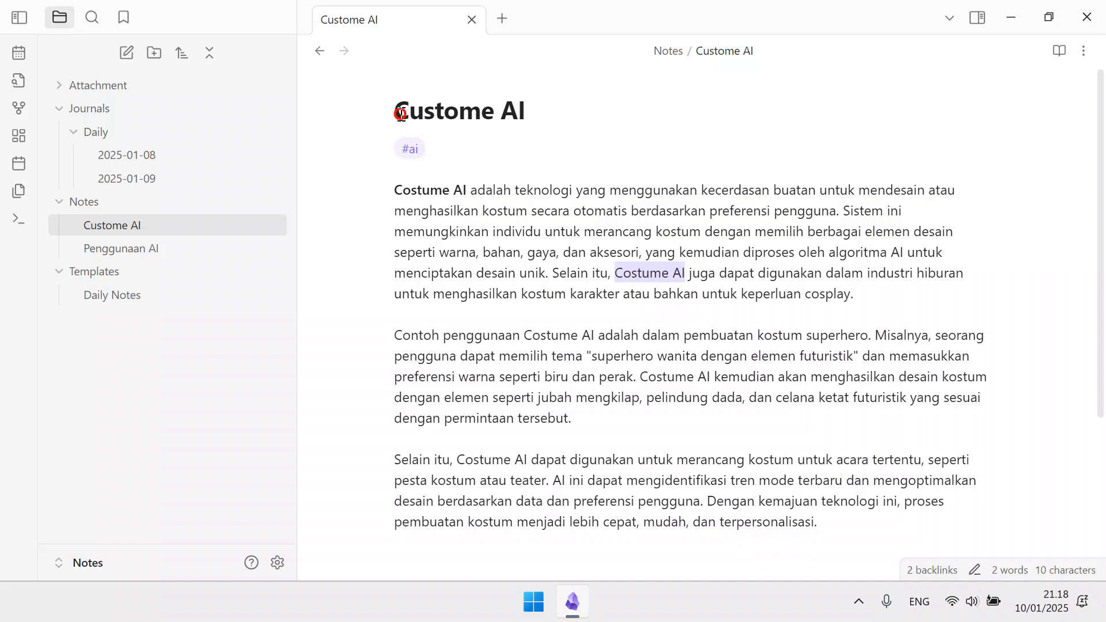
pyautogui.moveTo(398, 110); pyautogui.dragTo(519, 115)
pyautogui.rightClick(519, 115)
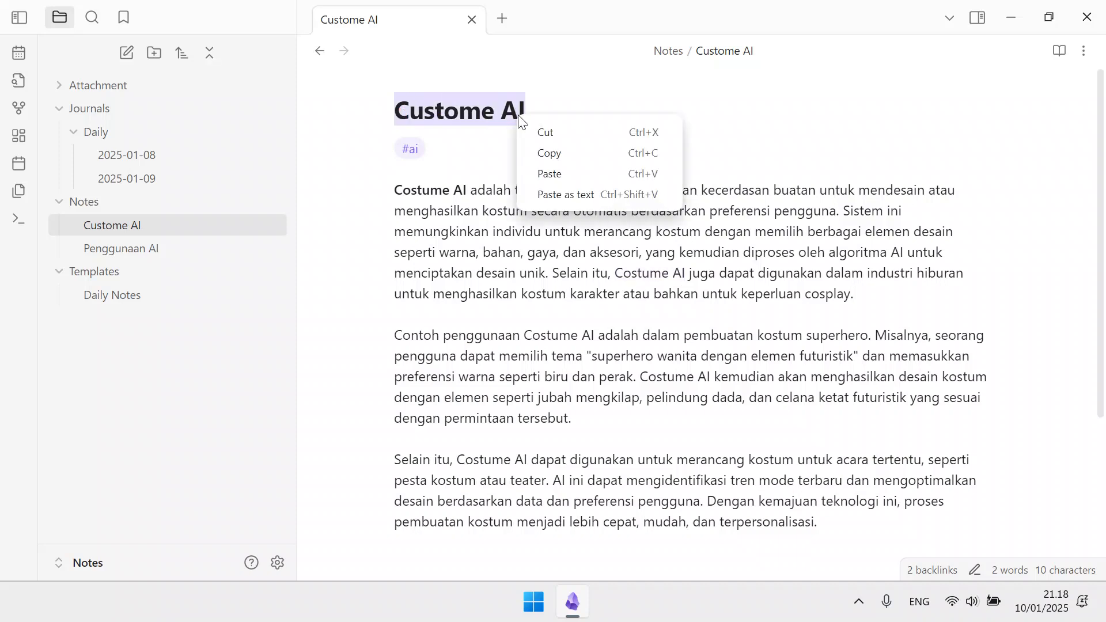
pyautogui.click(565, 174)
pyautogui.click(554, 293)
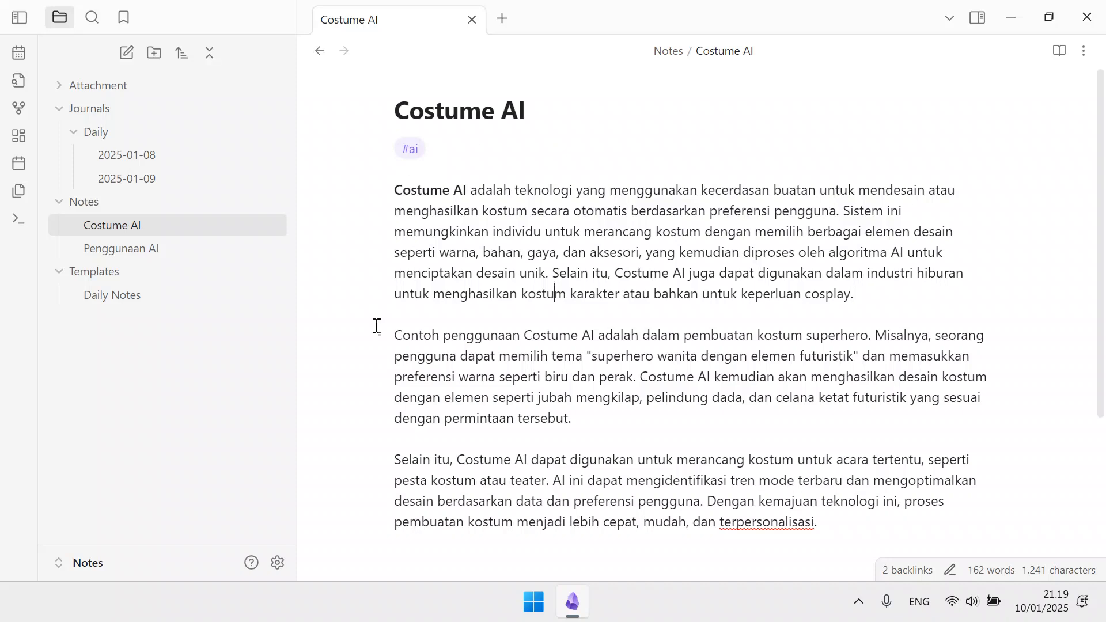
pyautogui.click(278, 564)
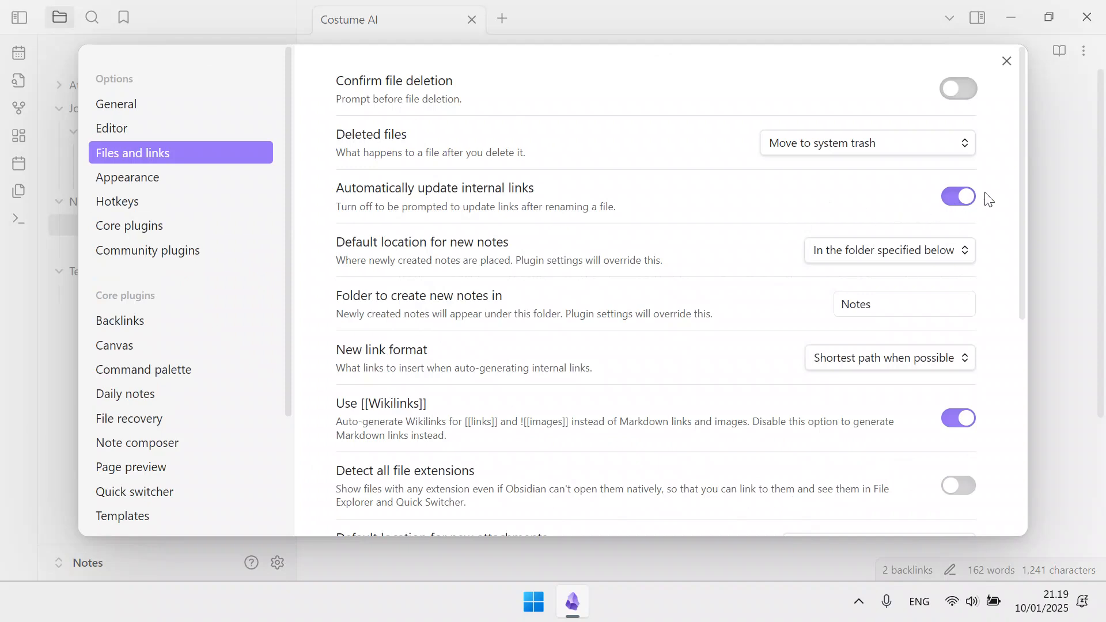
pyautogui.click(1003, 66)
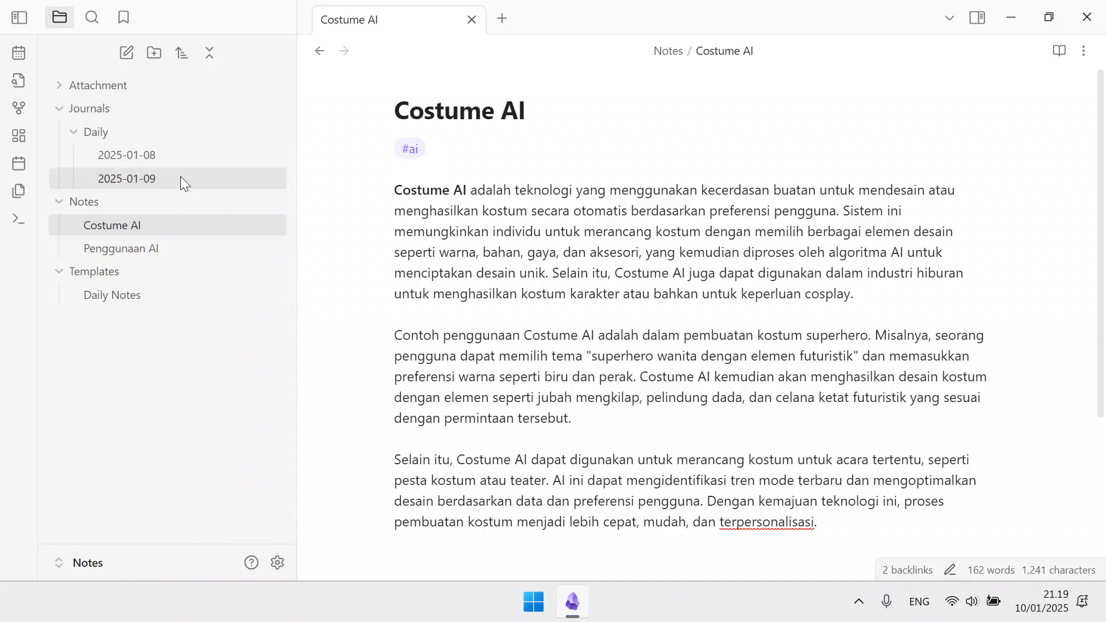
# Step: Create the daily note for January 10, 2025 from the calendar view
pyautogui.click(975, 18)
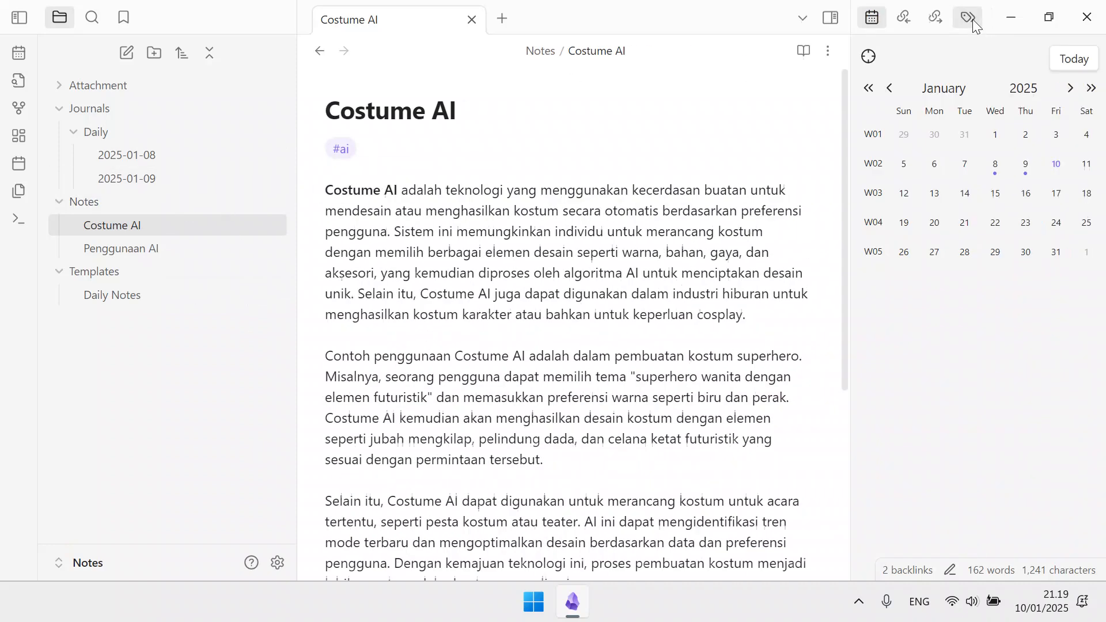
pyautogui.click(1054, 173)
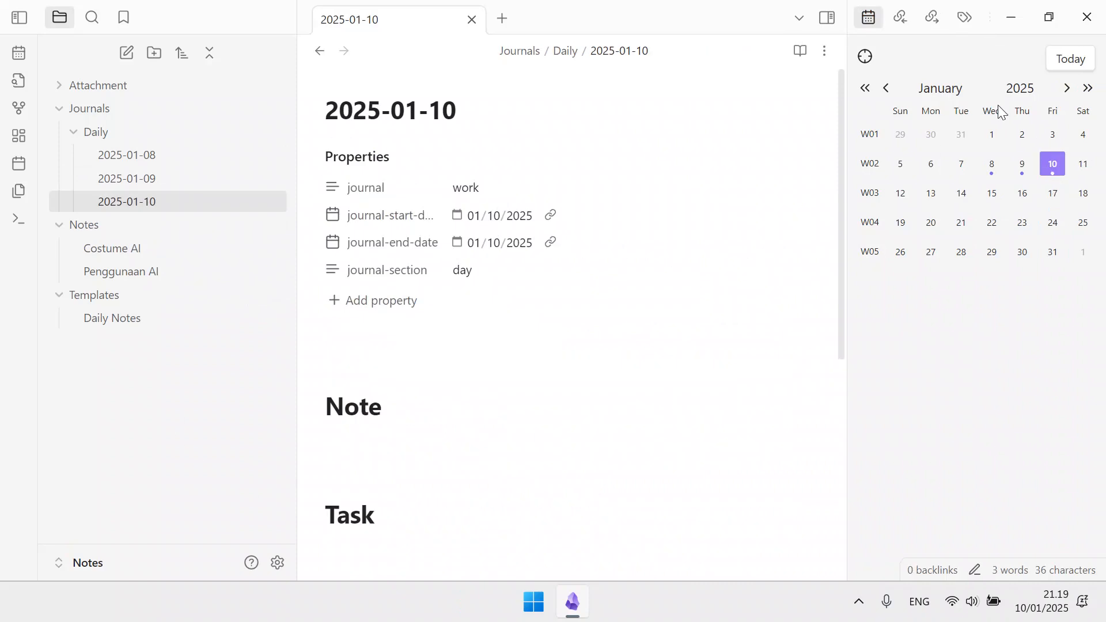
pyautogui.click(827, 22)
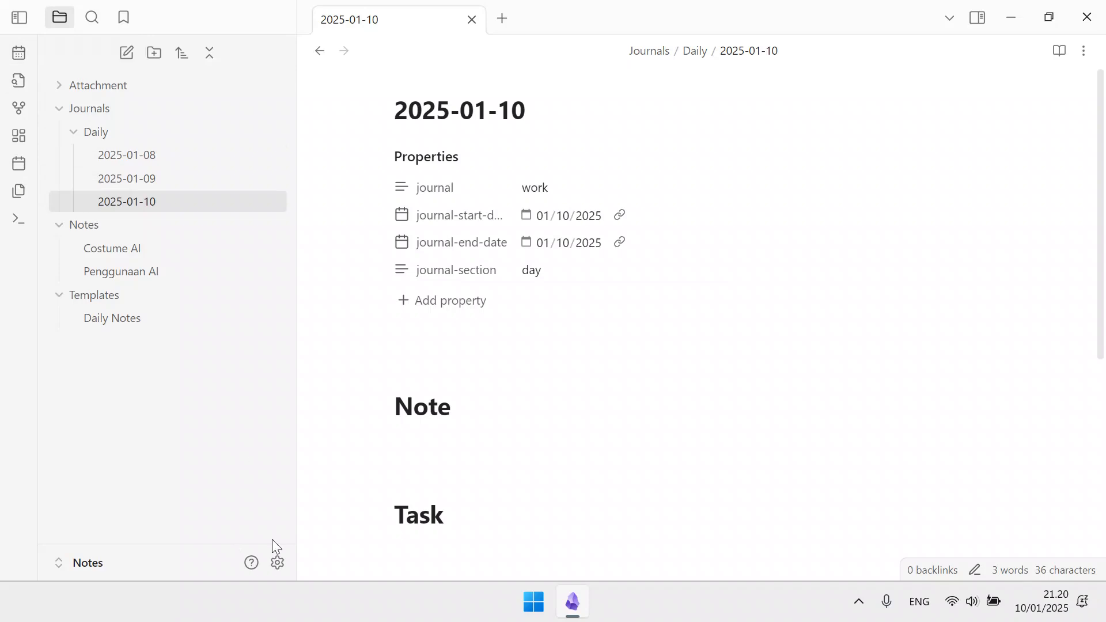
# Step: Review the Journals plugin's daily note options for the Work journal, including folder, template and ribbon display
pyautogui.click(276, 554)
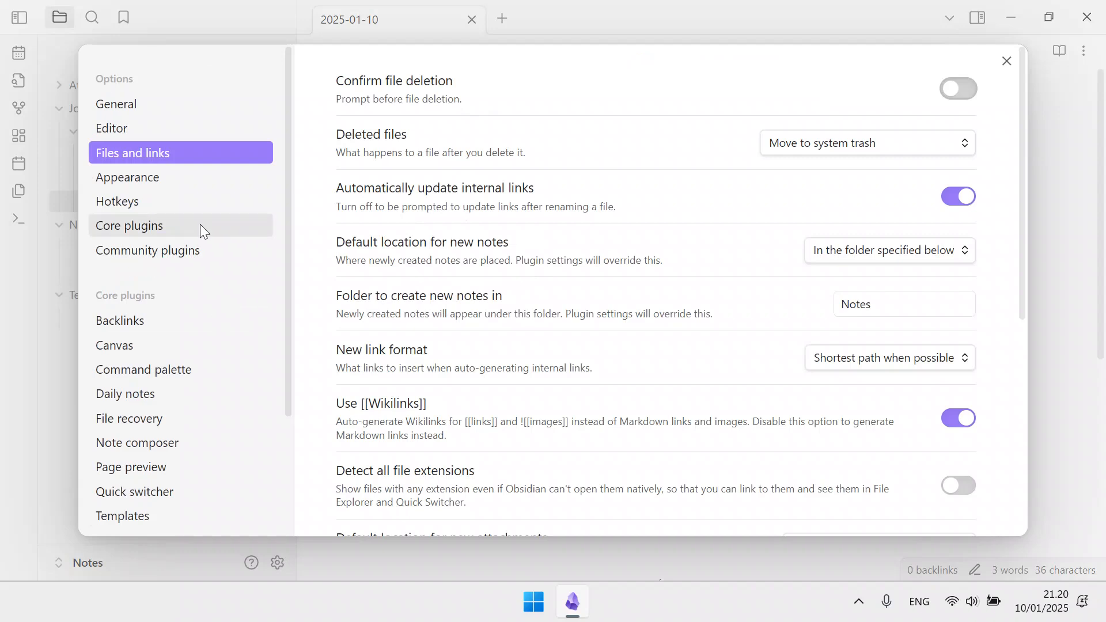
pyautogui.click(211, 248)
pyautogui.scroll(-3, 432, 354)
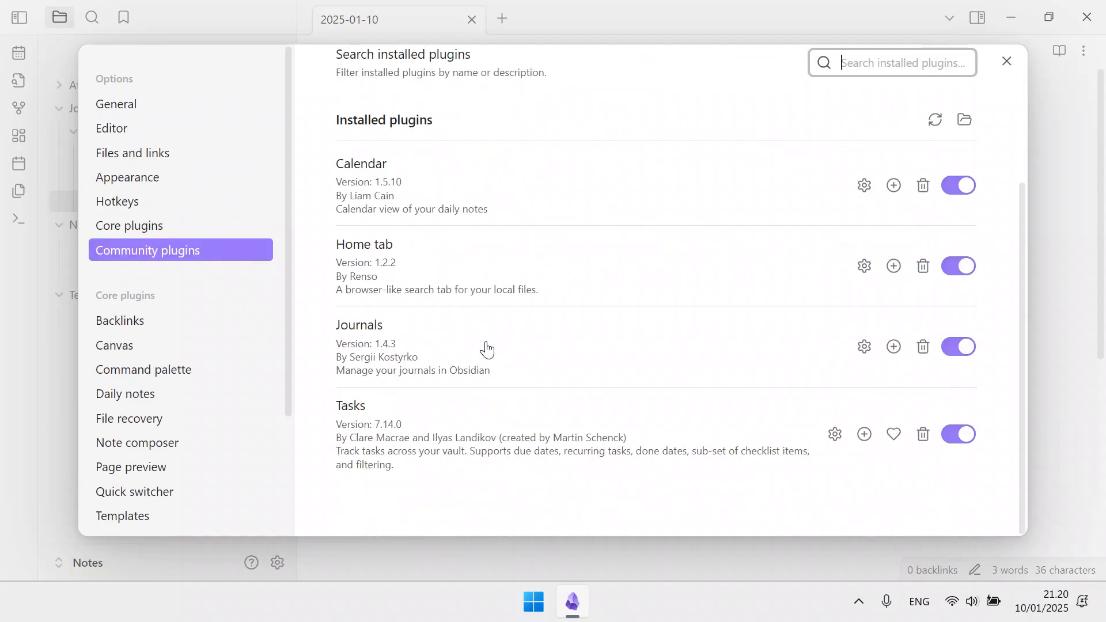
pyautogui.click(510, 328)
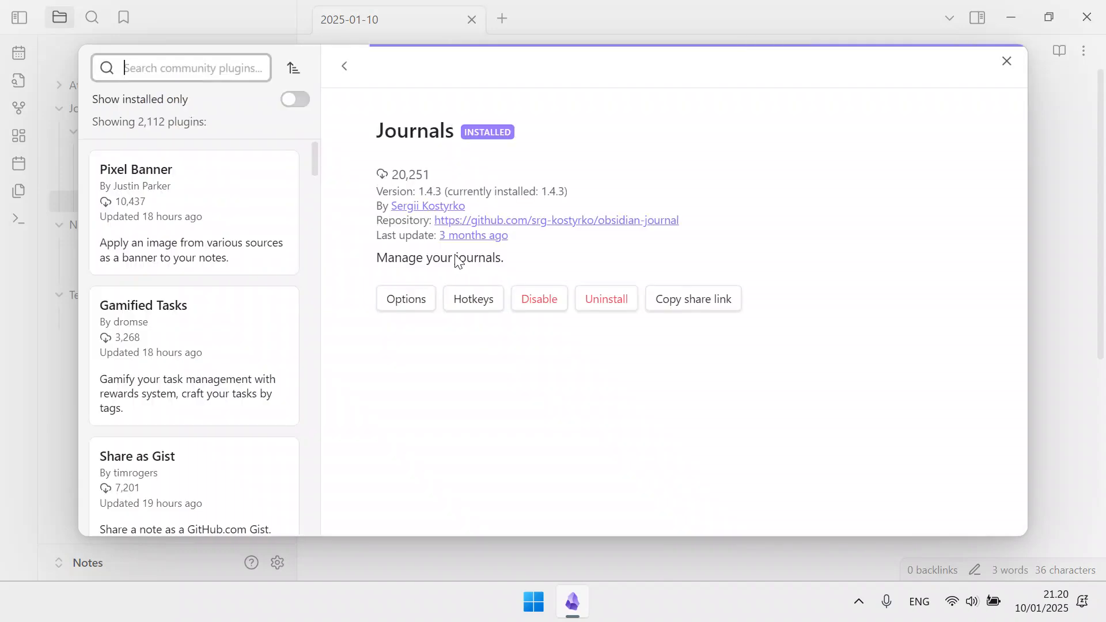
pyautogui.click(424, 305)
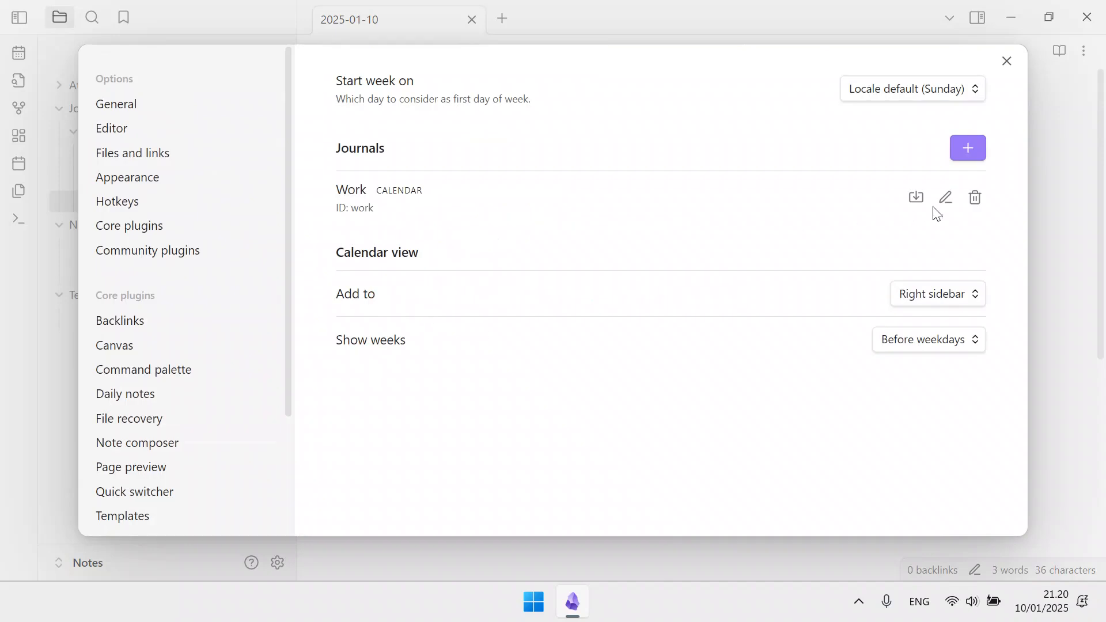
pyautogui.click(946, 197)
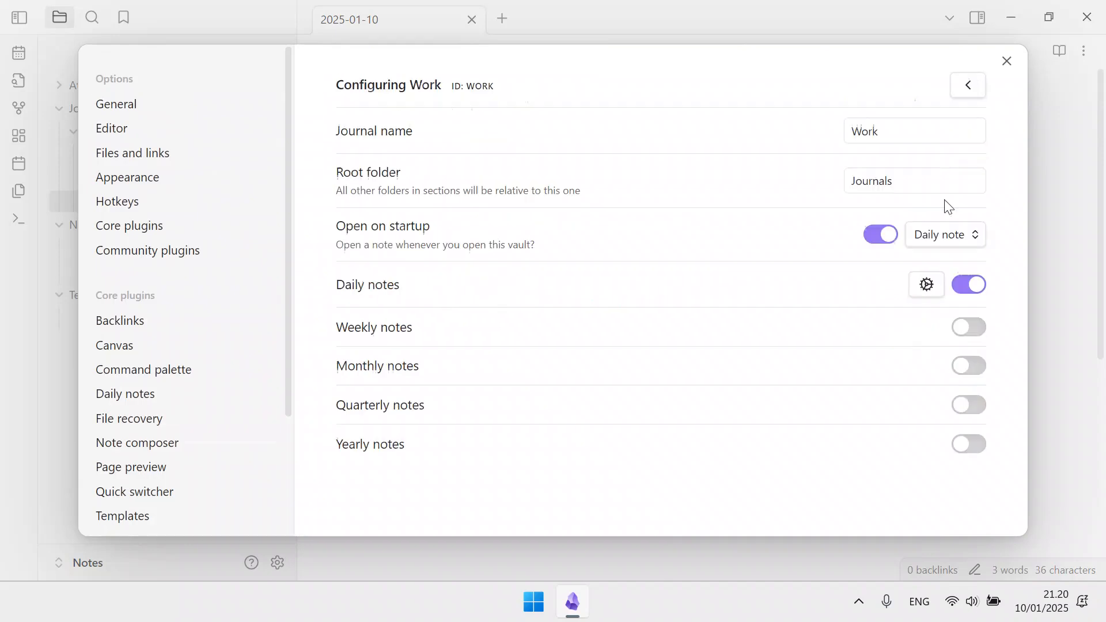
pyautogui.click(926, 285)
pyautogui.scroll(-2, 863, 396)
pyautogui.scroll(-2, 863, 396)
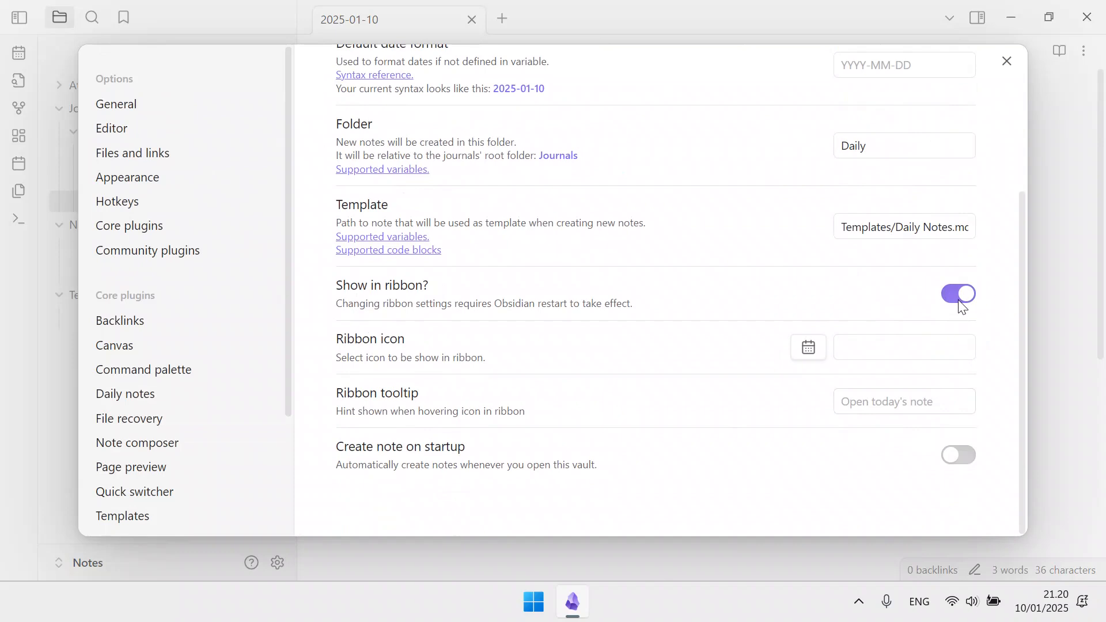
pyautogui.click(1008, 62)
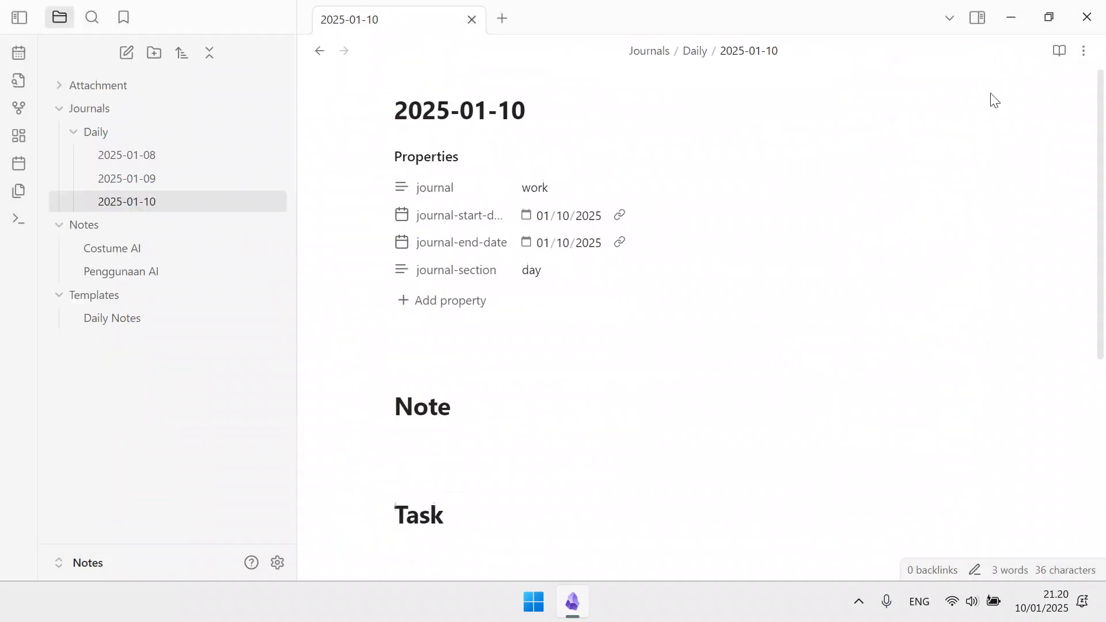
# Step: Try the core Daily notes ribbon command, and delete the extra 2025-01-10 note from the Notes folder
pyautogui.click(19, 172)
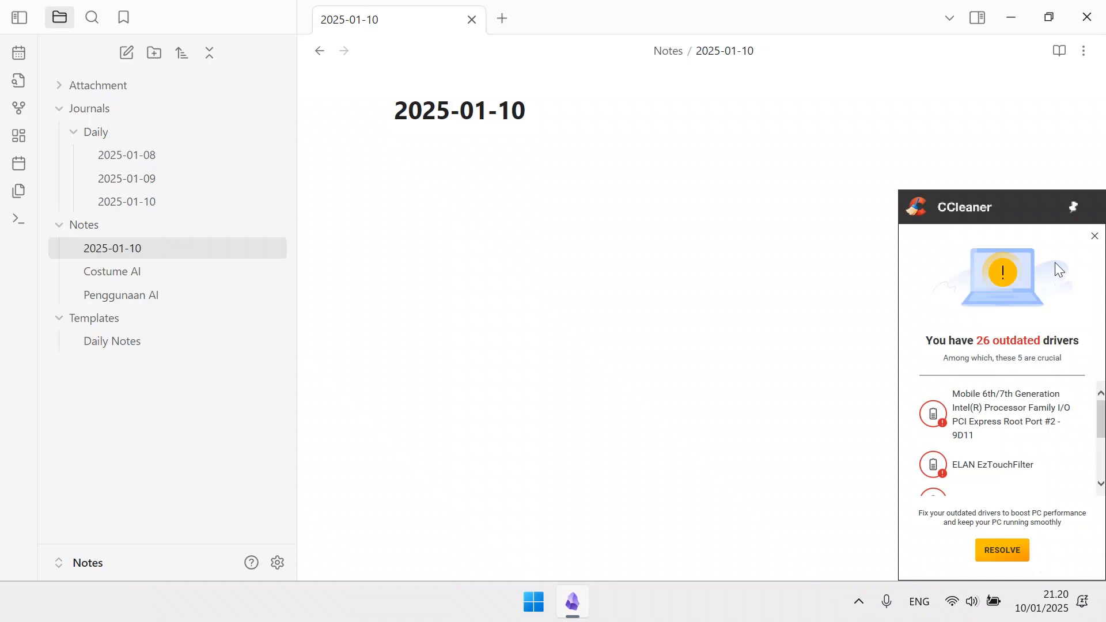
pyautogui.click(1095, 237)
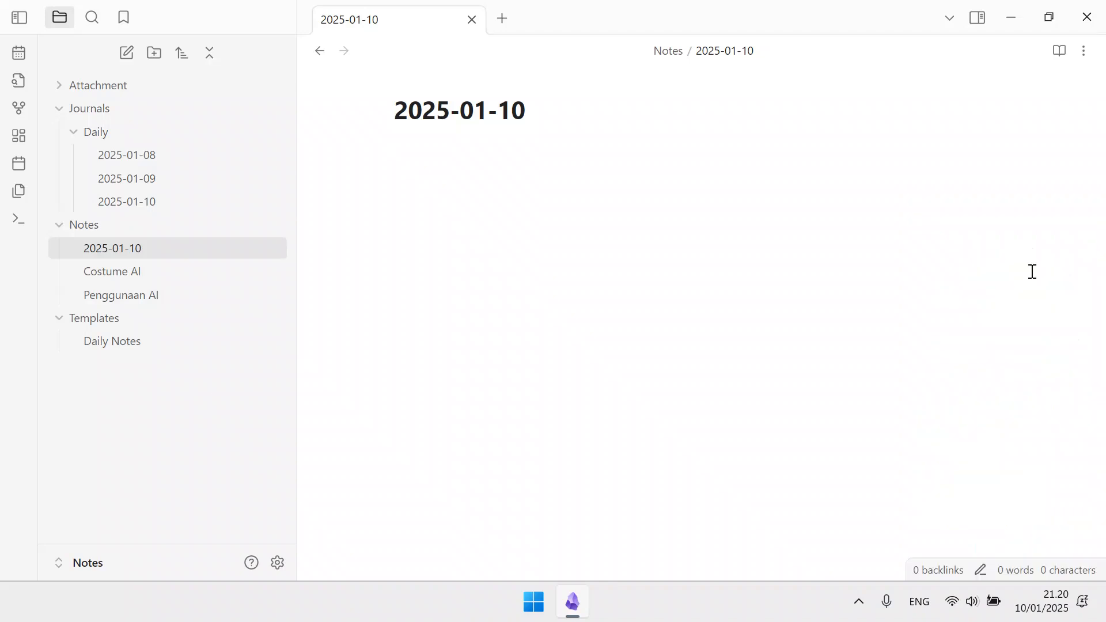
pyautogui.rightClick(123, 250)
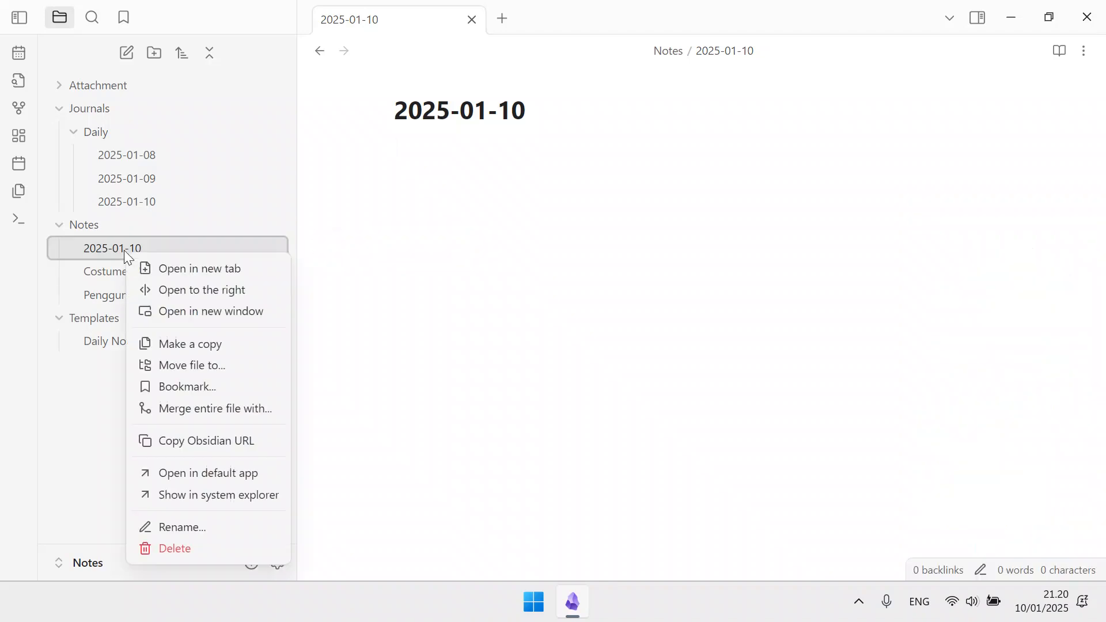
pyautogui.click(222, 551)
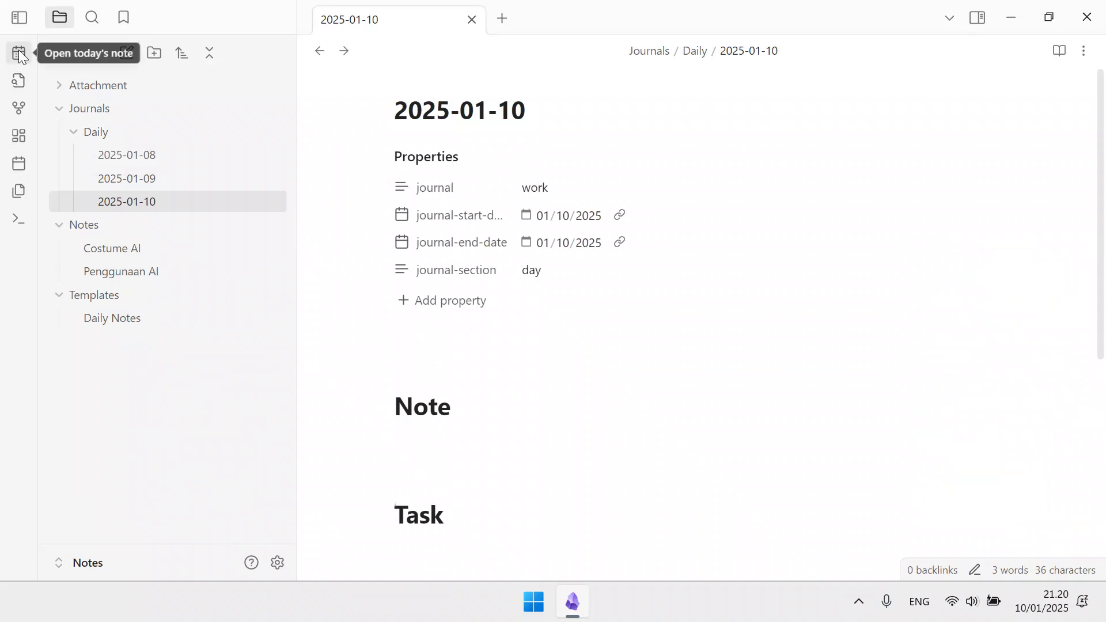
# Step: Examine the Editor, General and core Daily notes settings for the source of the duplicate daily note command
pyautogui.click(278, 562)
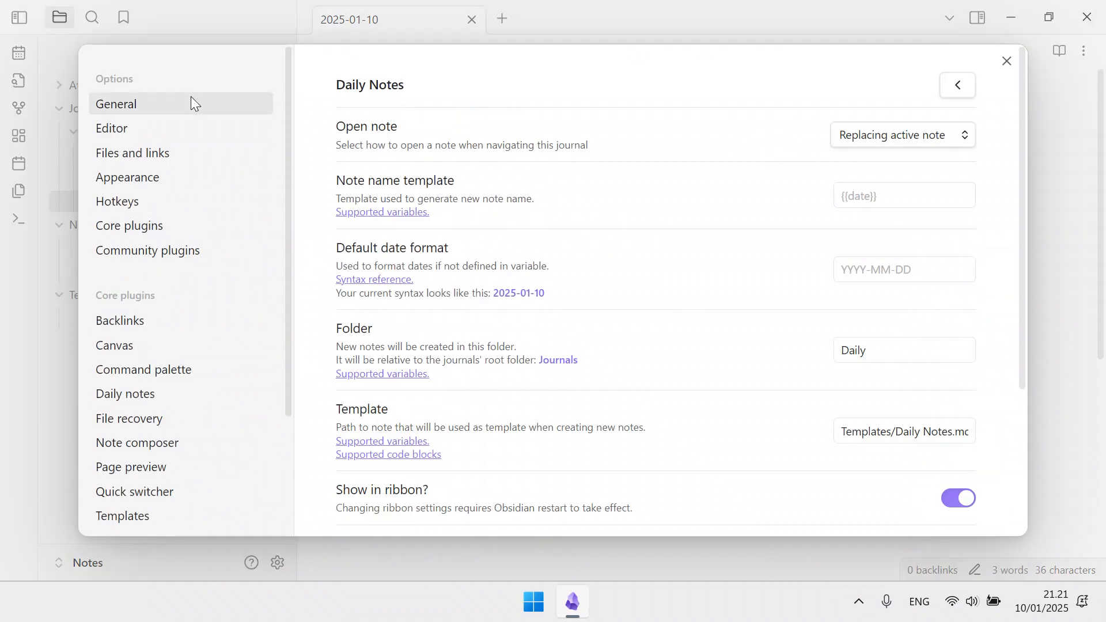
pyautogui.click(195, 125)
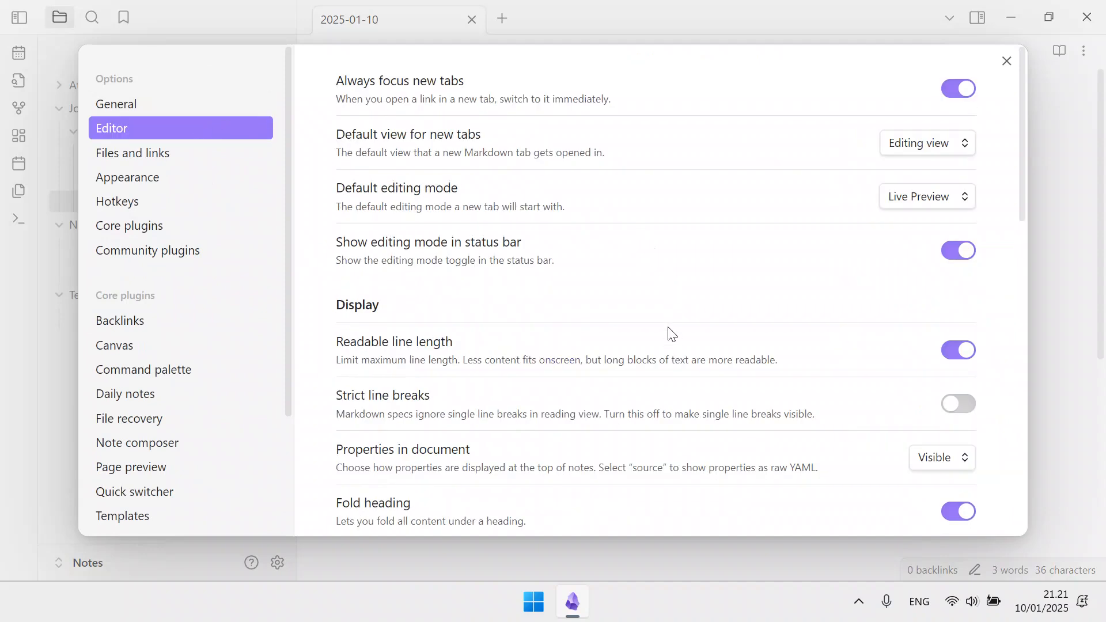
pyautogui.scroll(-5, 670, 333)
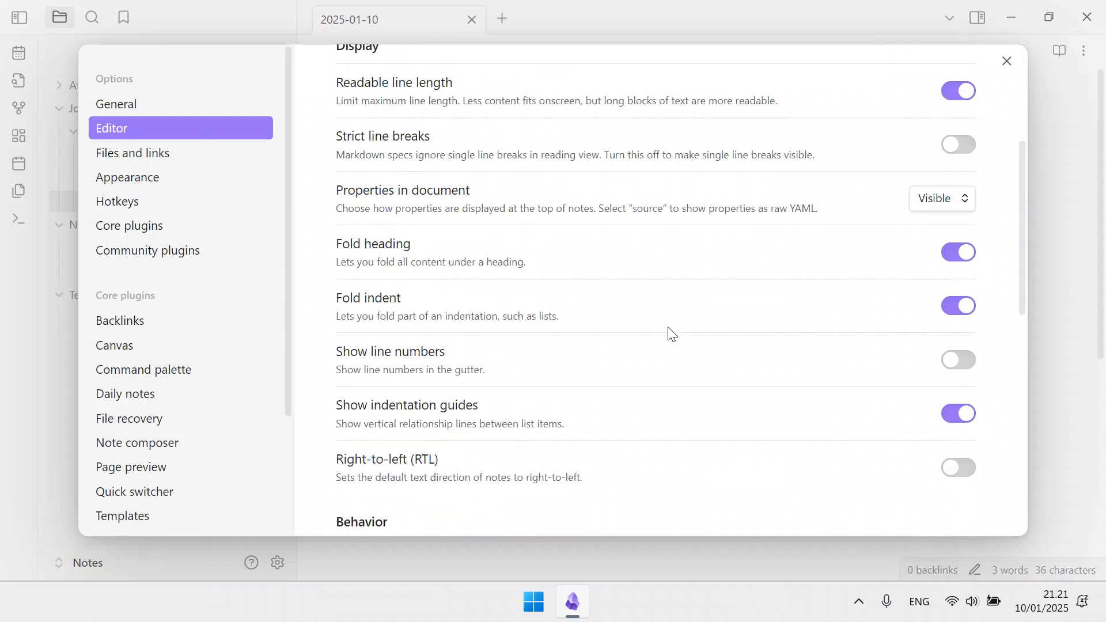
pyautogui.scroll(-8, 670, 333)
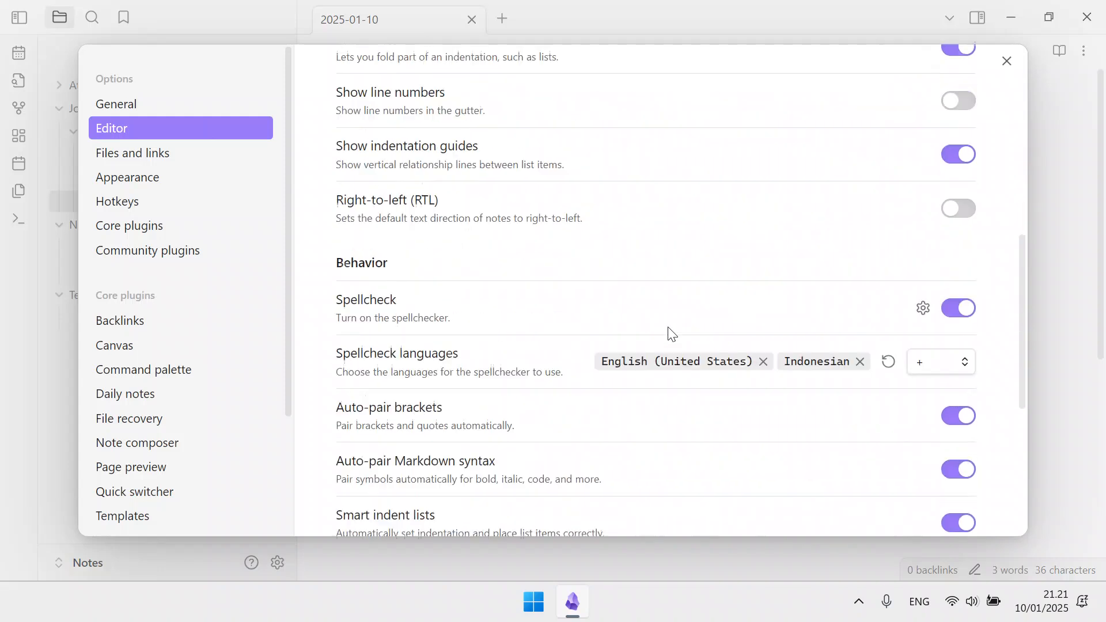
pyautogui.scroll(-3, 670, 333)
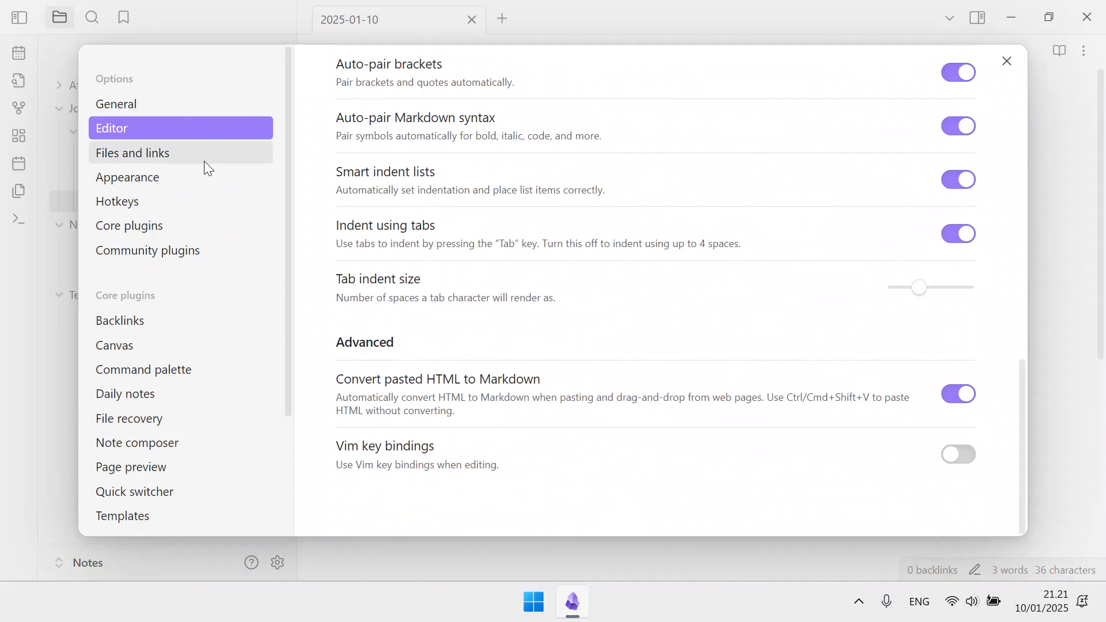
pyautogui.click(172, 104)
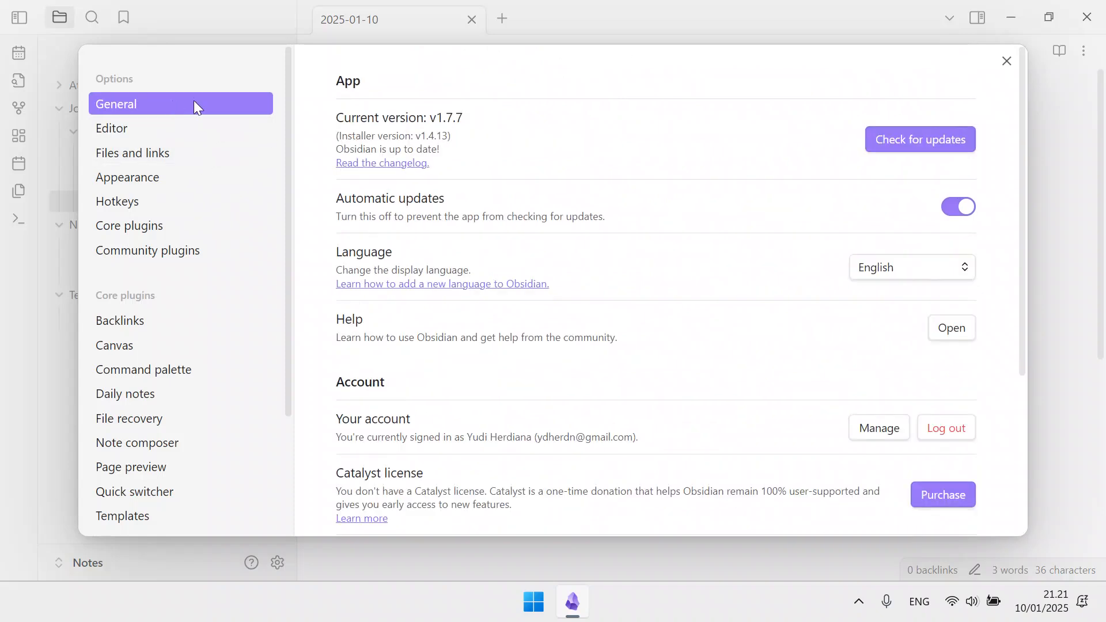
pyautogui.scroll(-4, 637, 271)
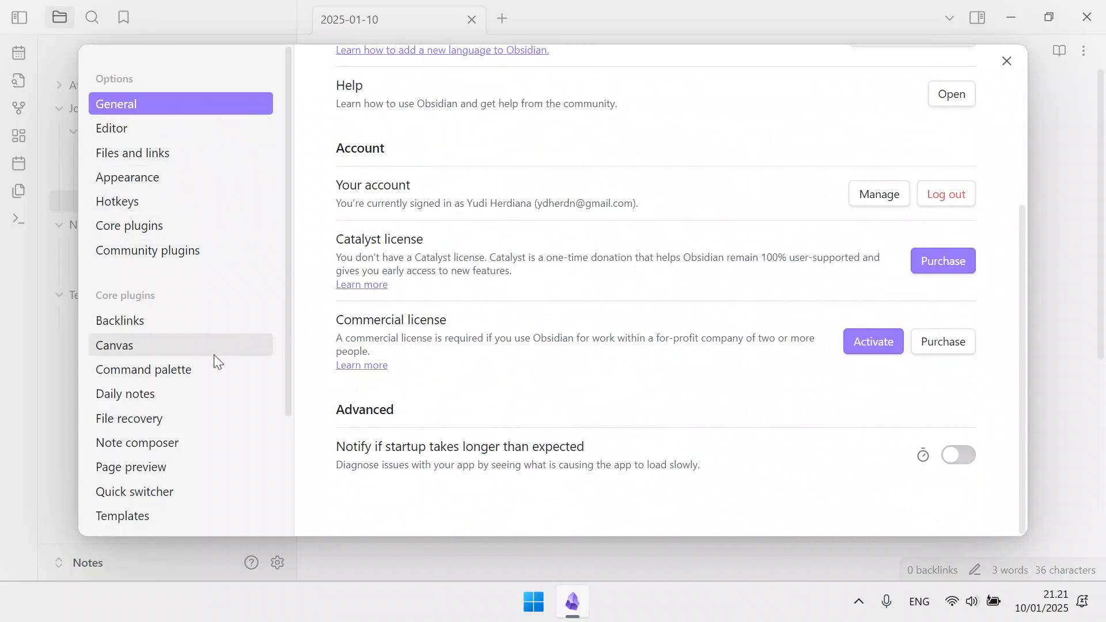
pyautogui.click(214, 392)
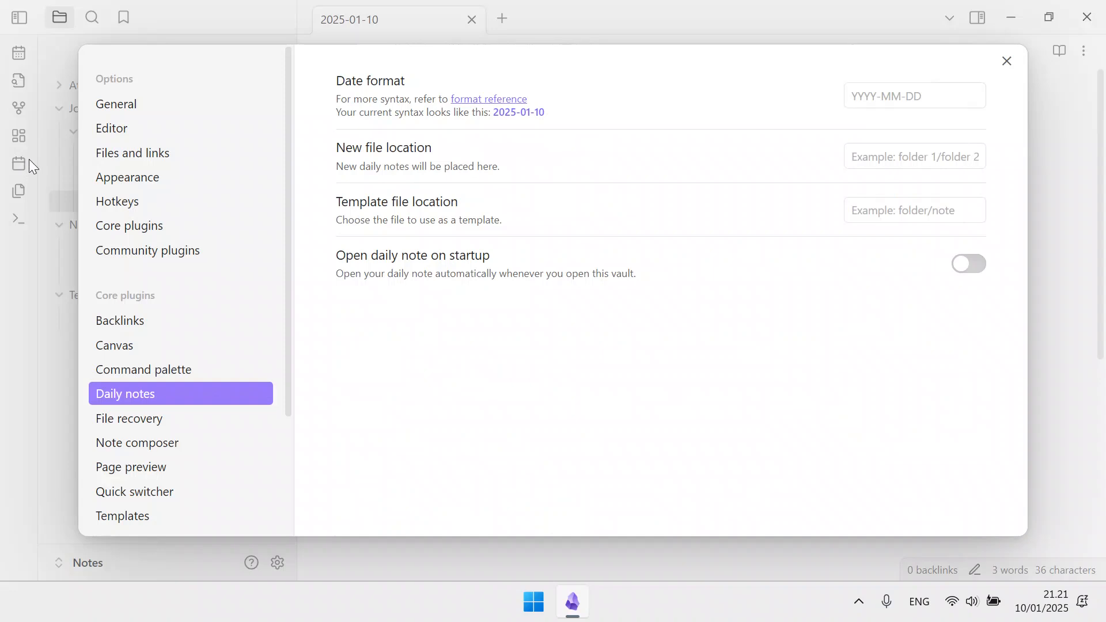
# Step: Disable the Daily notes core plugin and close the settings
pyautogui.click(185, 225)
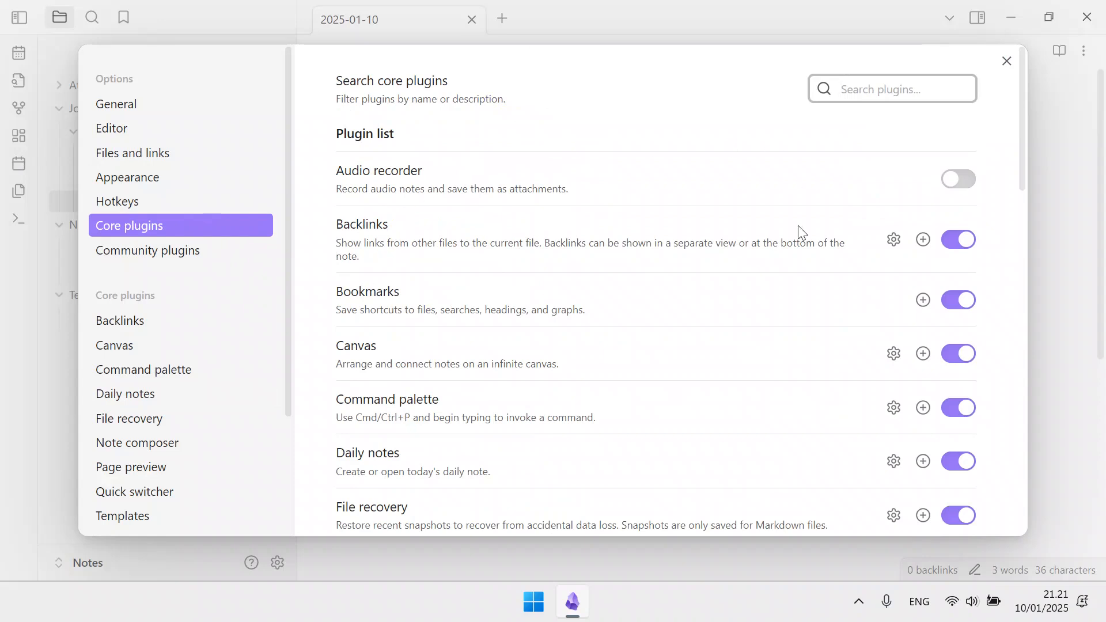
pyautogui.scroll(-3, 707, 346)
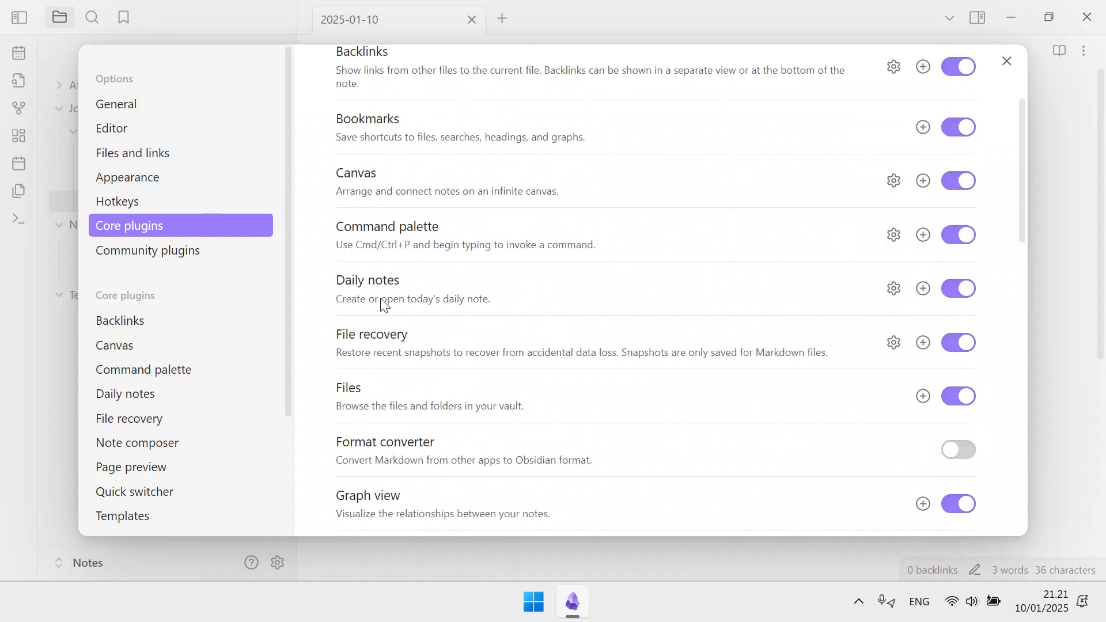
pyautogui.click(950, 289)
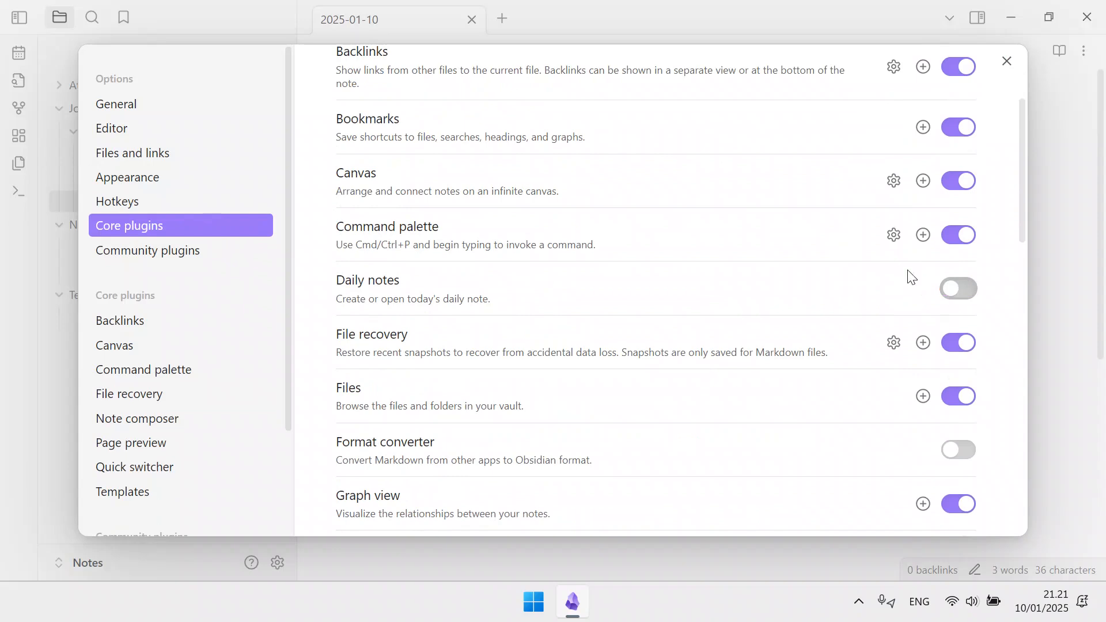
pyautogui.click(1007, 61)
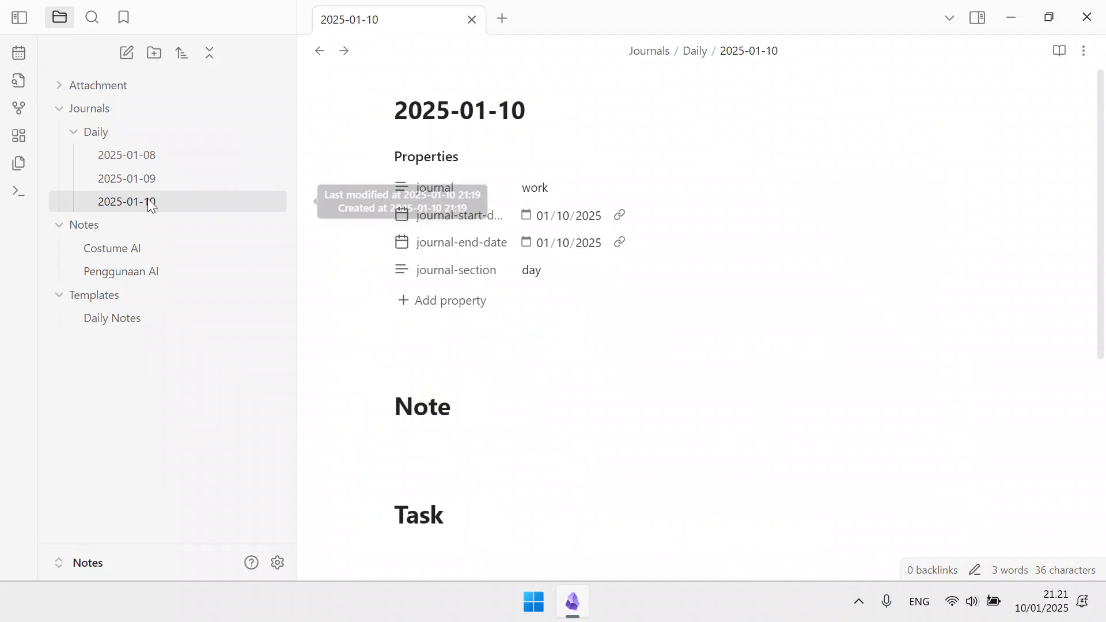
# Step: Delete the 2025-01-10 note from the Journals/Daily folder and recreate it as today's journal note
pyautogui.rightClick(164, 199)
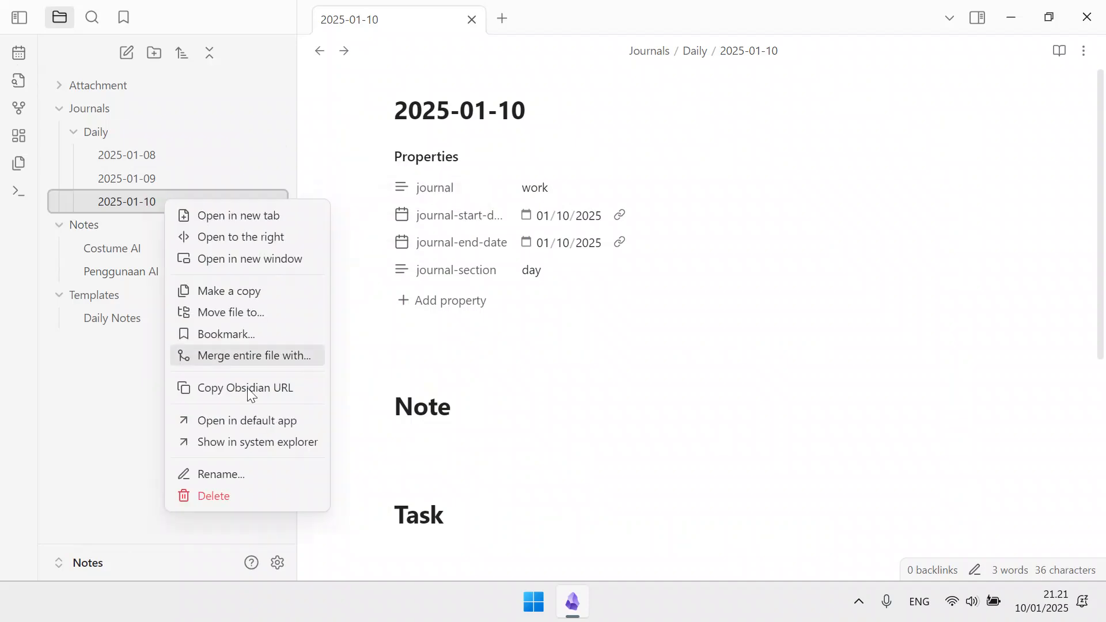
pyautogui.click(279, 493)
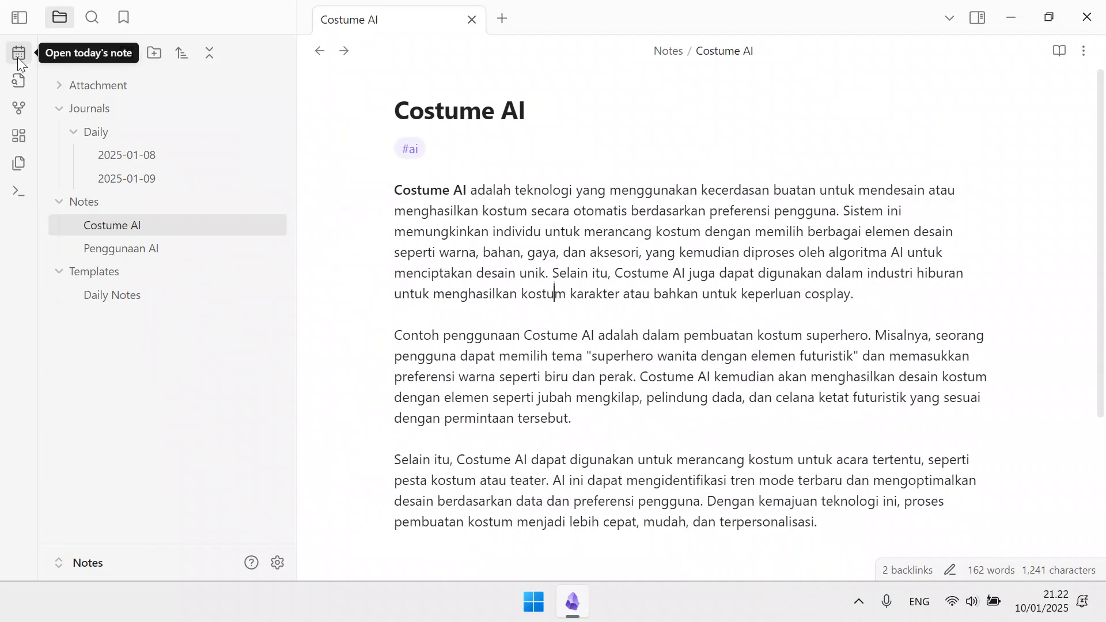
pyautogui.click(17, 57)
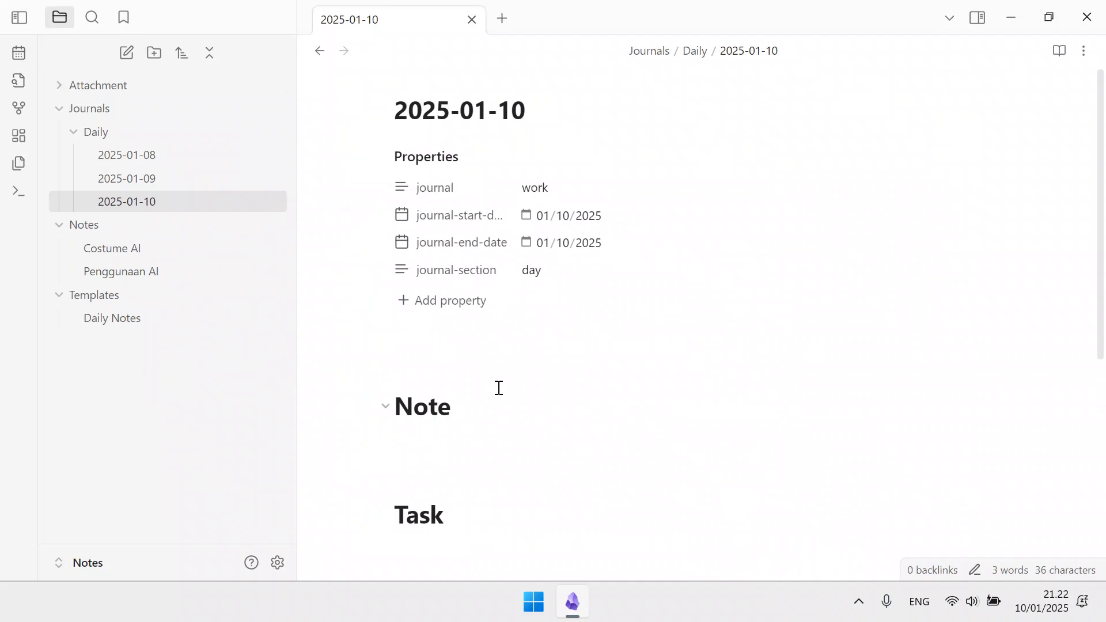
# Step: Write under the Note heading: "Memperbaiki kata yang salah pada catatan, dan update otomatis pada semua catatan yang terhubung dengan kata yang salah sudah diperbaiki."
pyautogui.scroll(-3, 500, 382)
pyautogui.click(525, 253)
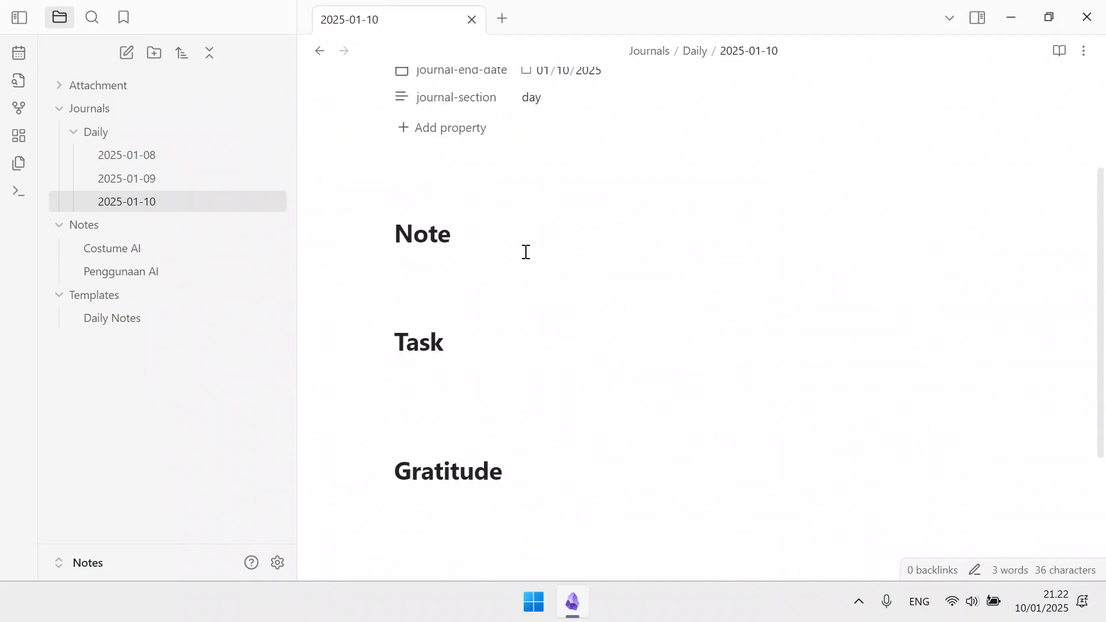
pyautogui.write('Memp')
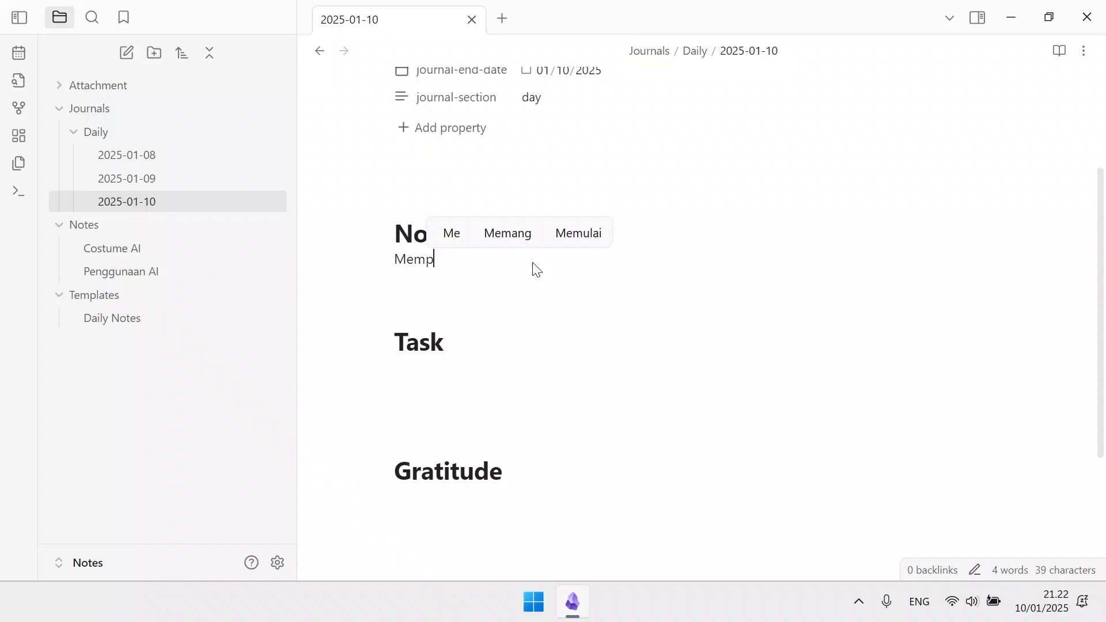
pyautogui.write('erbaiki kata')
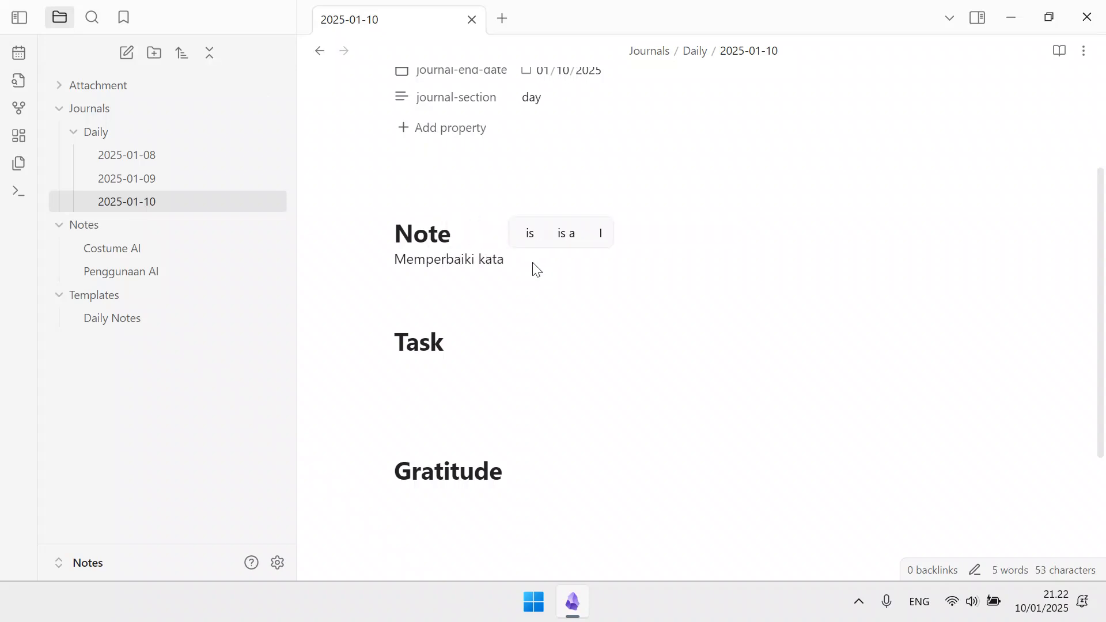
pyautogui.click(534, 264)
pyautogui.write('ya')
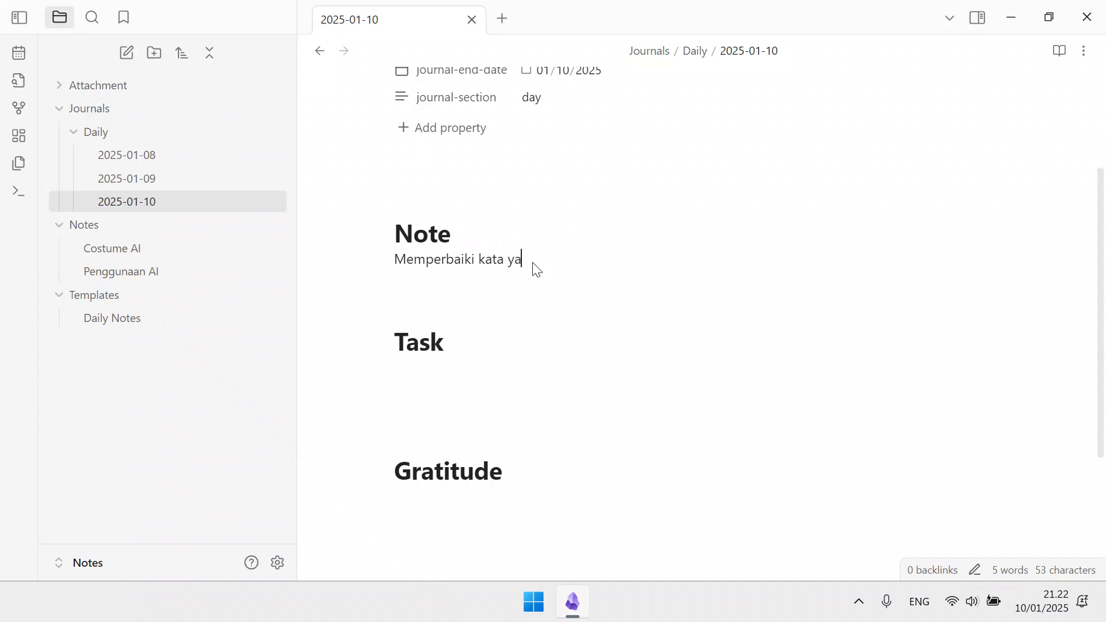
pyautogui.write('ng salah pada catatan')
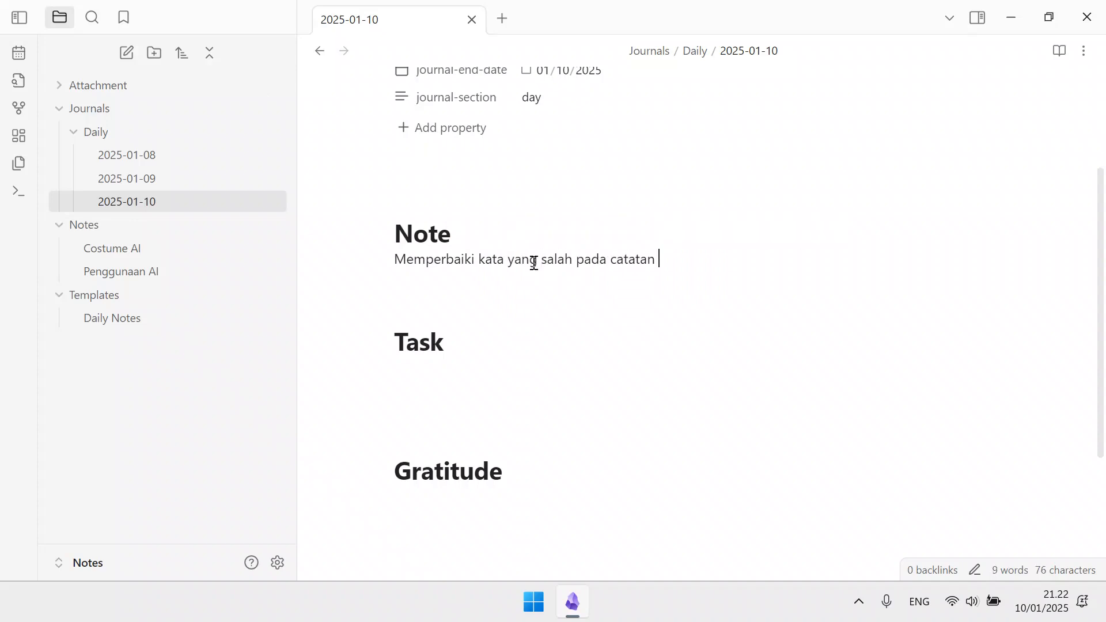
pyautogui.press('BackSpace')
pyautogui.write(', dan update ot')
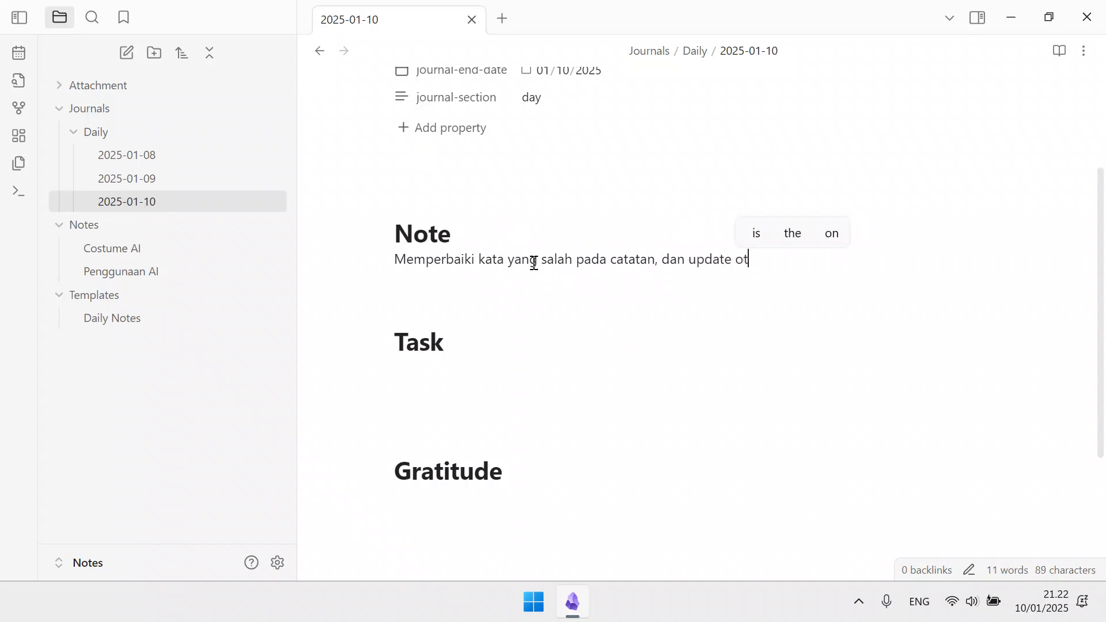
pyautogui.write('omatis pada sem')
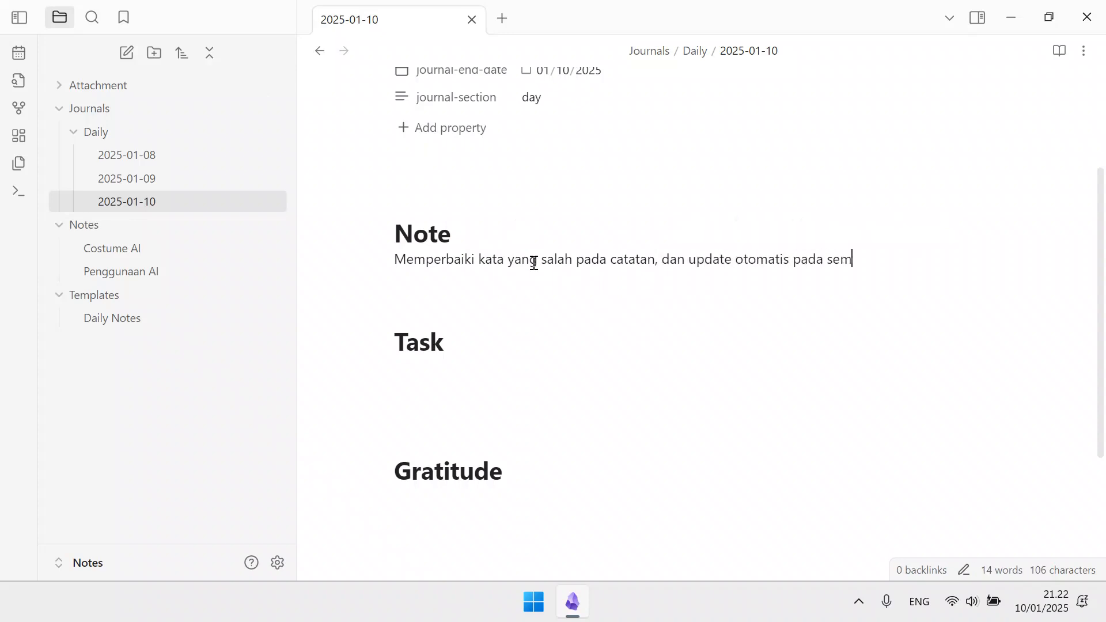
pyautogui.write('ua catatan yang terhb')
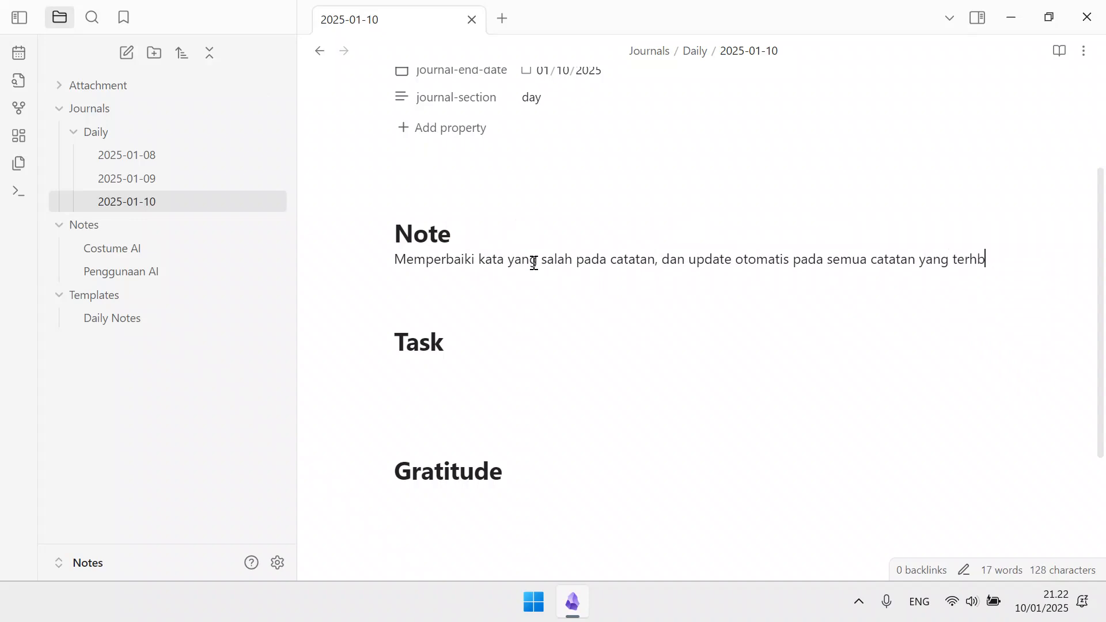
pyautogui.press('BackSpace')
pyautogui.write('ubung')
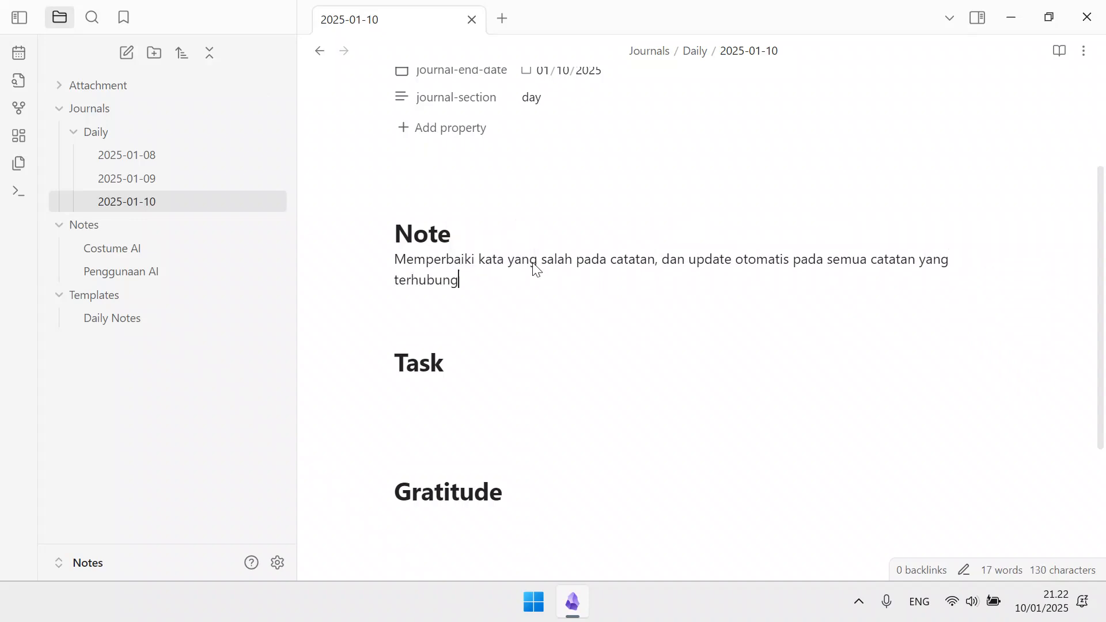
pyautogui.write(' dengan kata yang ')
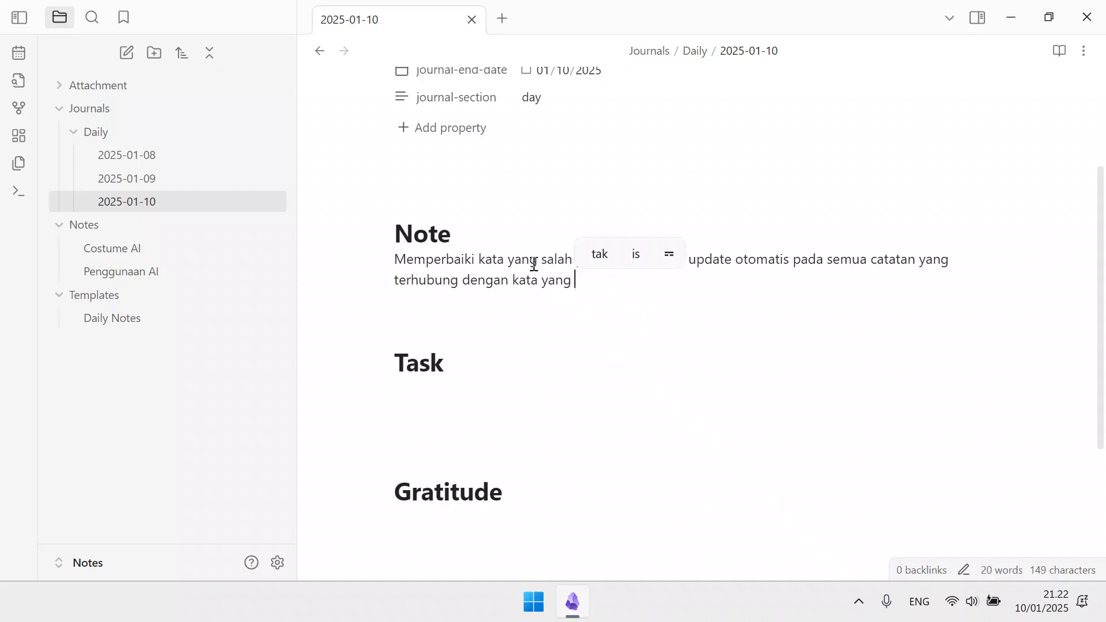
pyautogui.write('salah su')
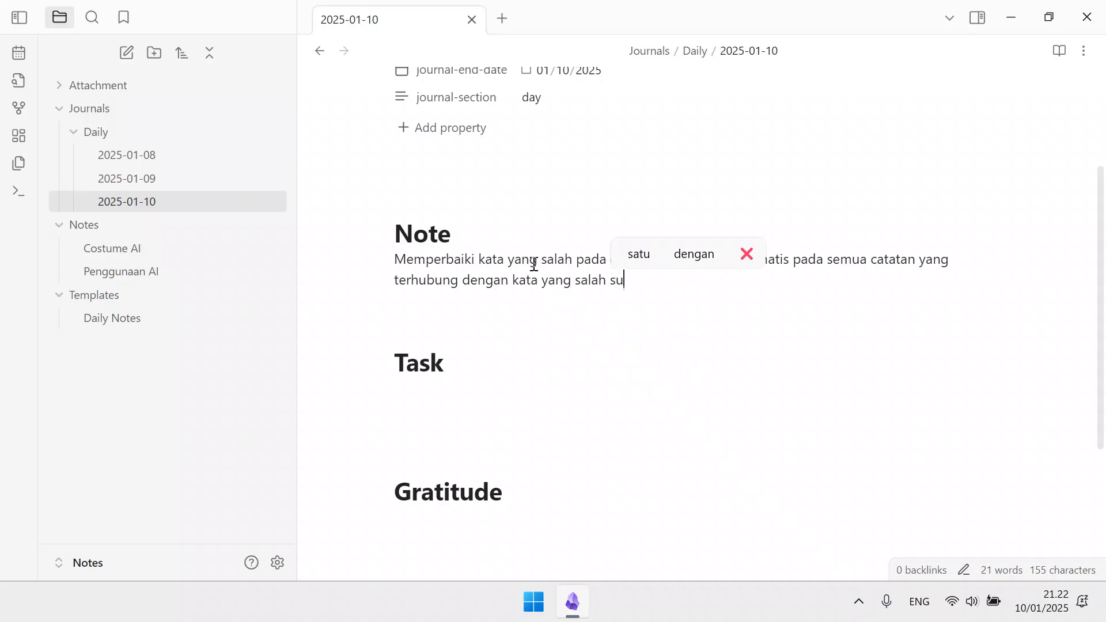
pyautogui.write('dah pe')
pyautogui.press('BackSpace')
pyautogui.press('BackSpace')
pyautogui.write('d')
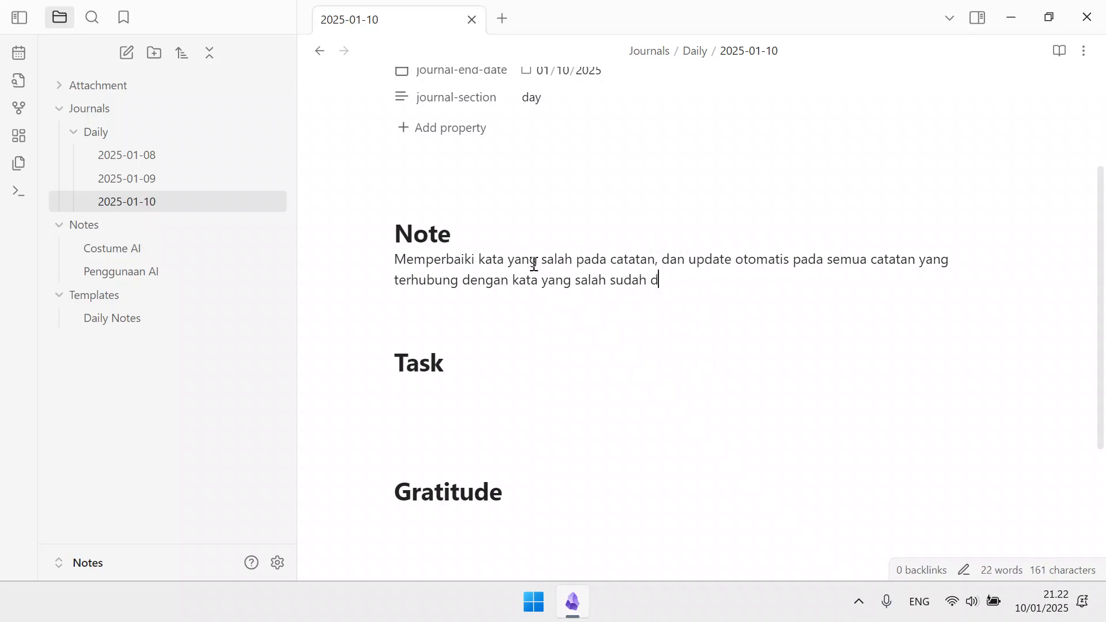
pyautogui.write('iperbaiki.')
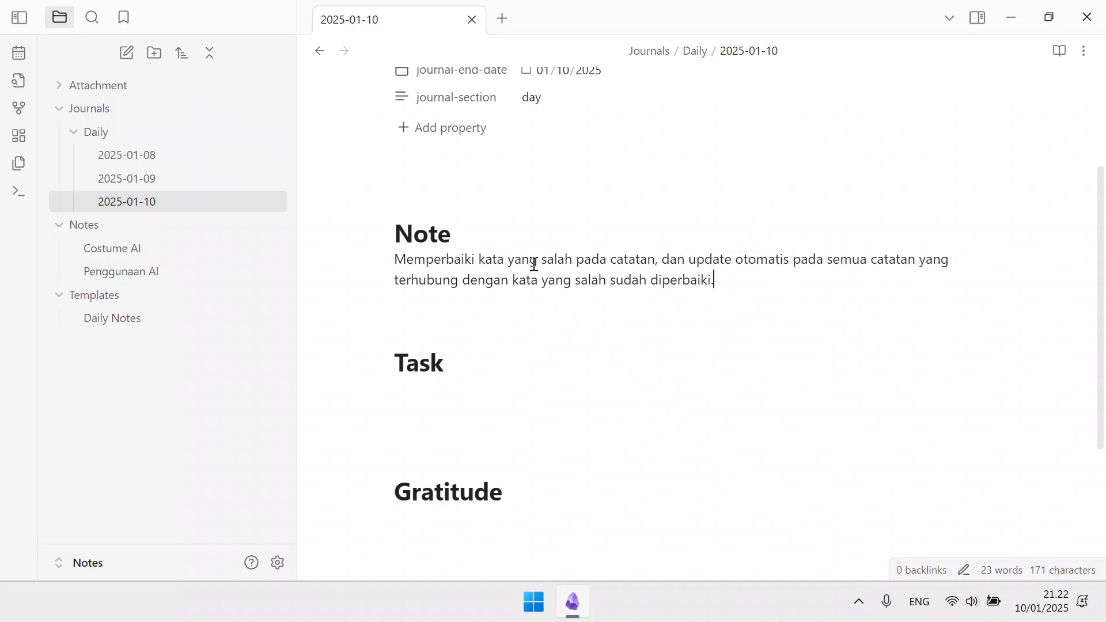
# Step: Add a second line under the Note heading: "Mengaktifkan tampilan obsidian (theme) sekaligus install plugin community theme"
pyautogui.press('Return')
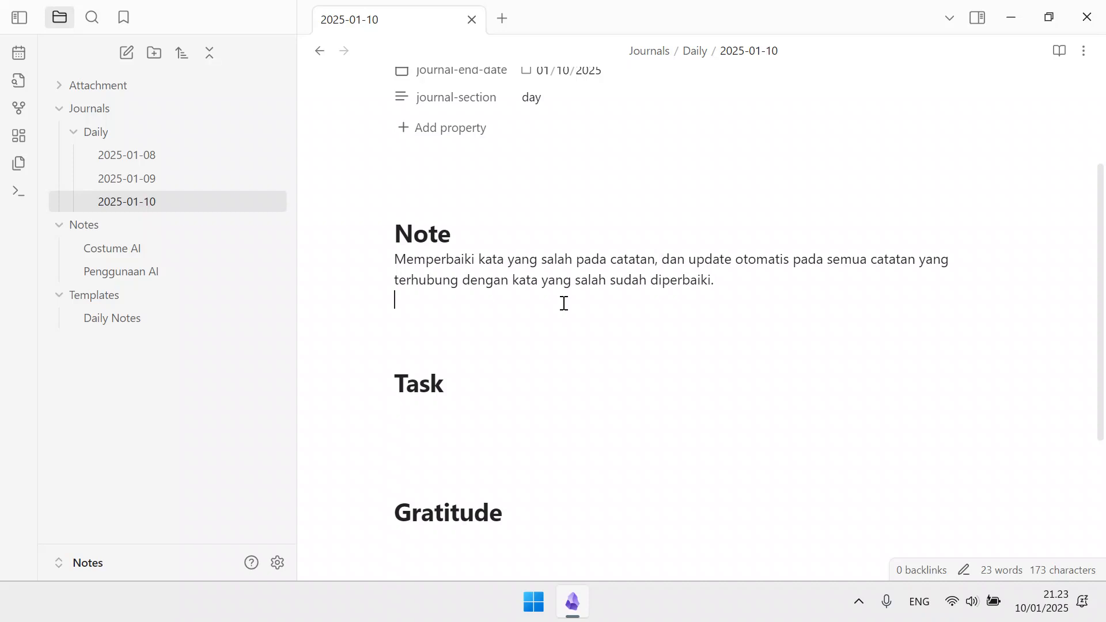
pyautogui.write('Meng')
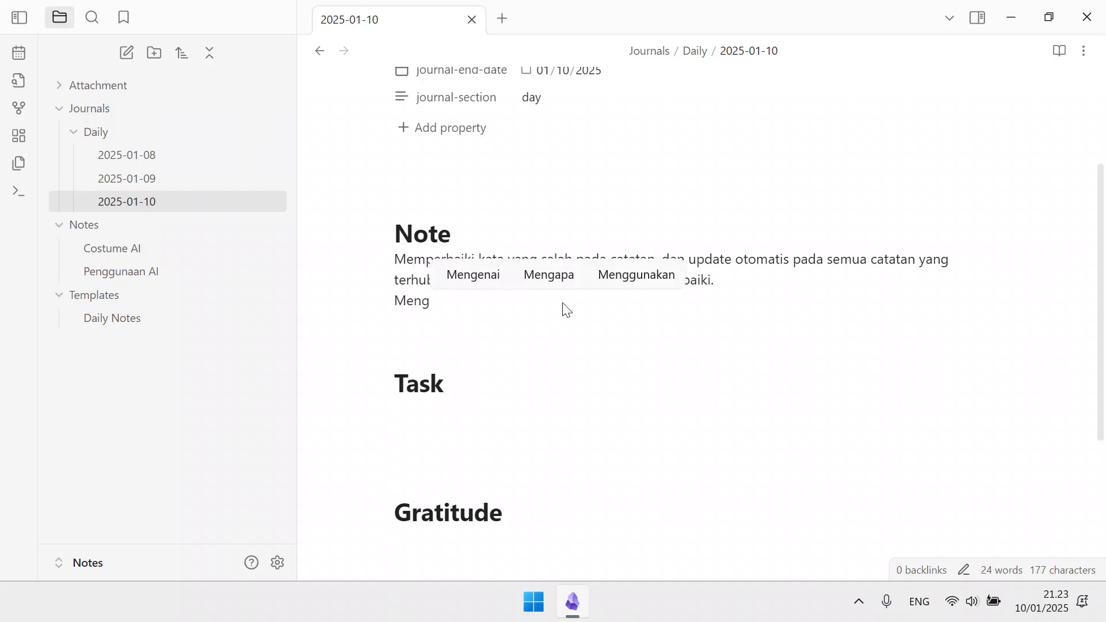
pyautogui.write('aktifka')
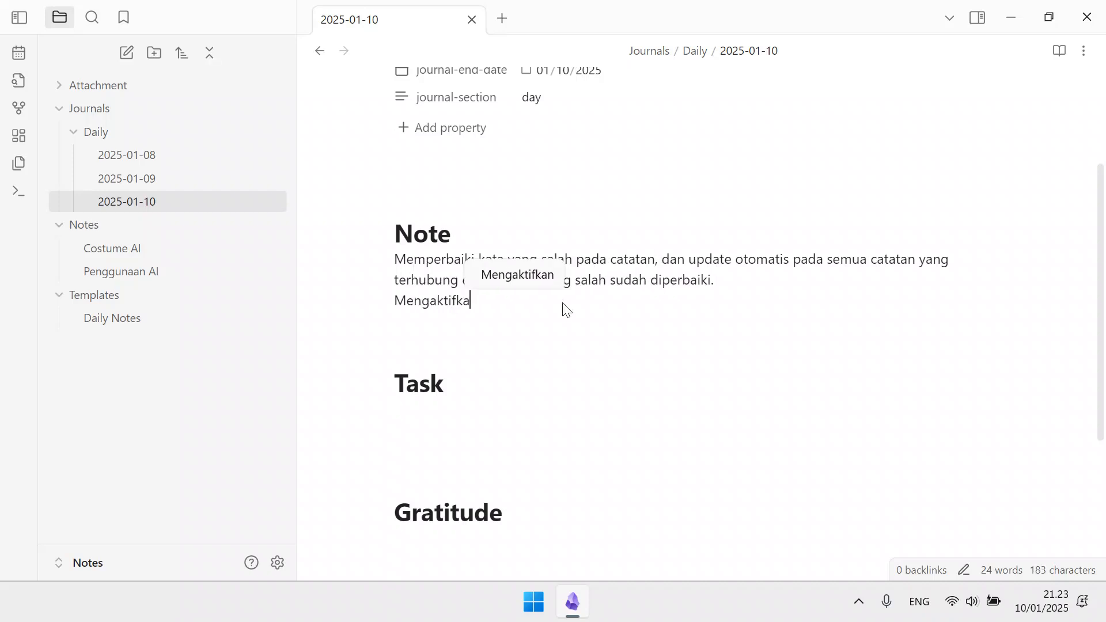
pyautogui.write('n plugin')
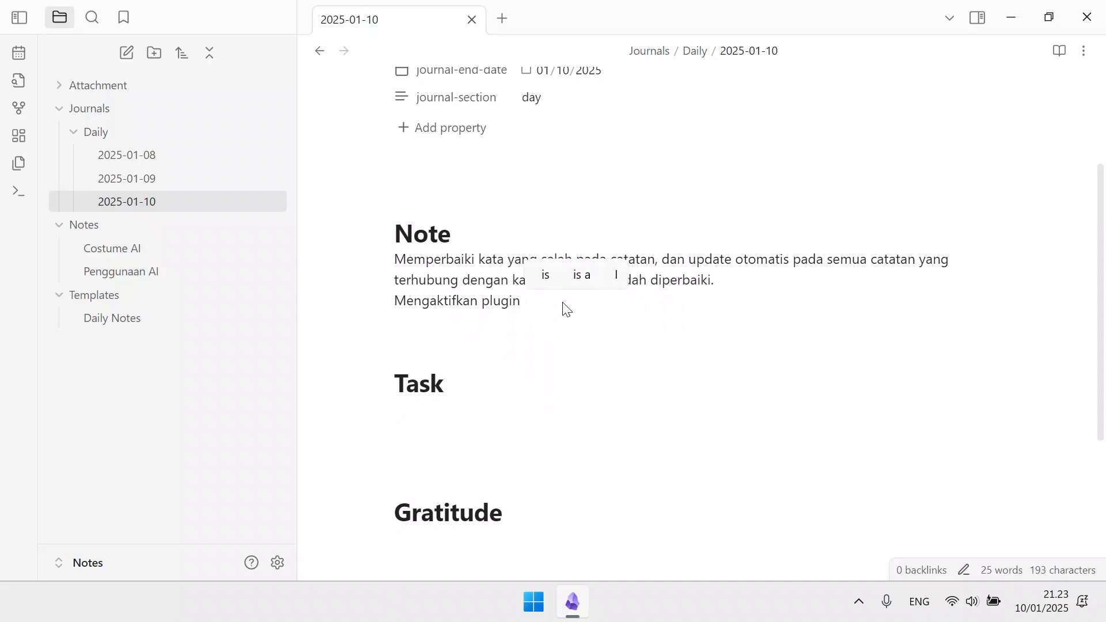
pyautogui.press('BackSpace')
pyautogui.press('BackSpace')
pyautogui.press('BackSpace')
pyautogui.press('BackSpace')
pyautogui.press('BackSpace')
pyautogui.press('BackSpace')
pyautogui.press('BackSpace')
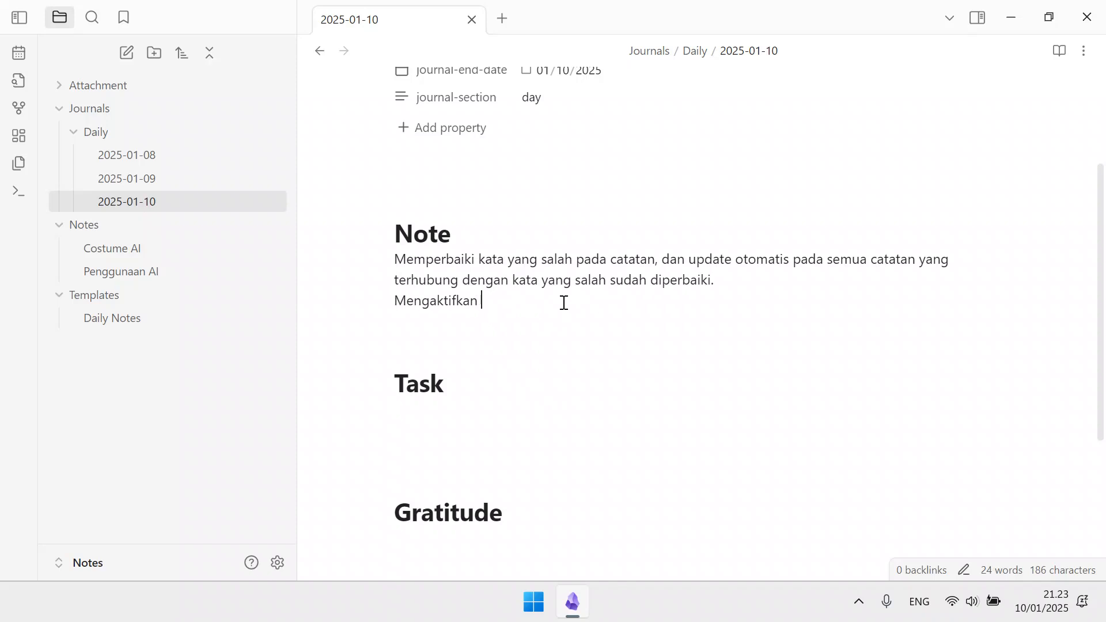
pyautogui.write('themes')
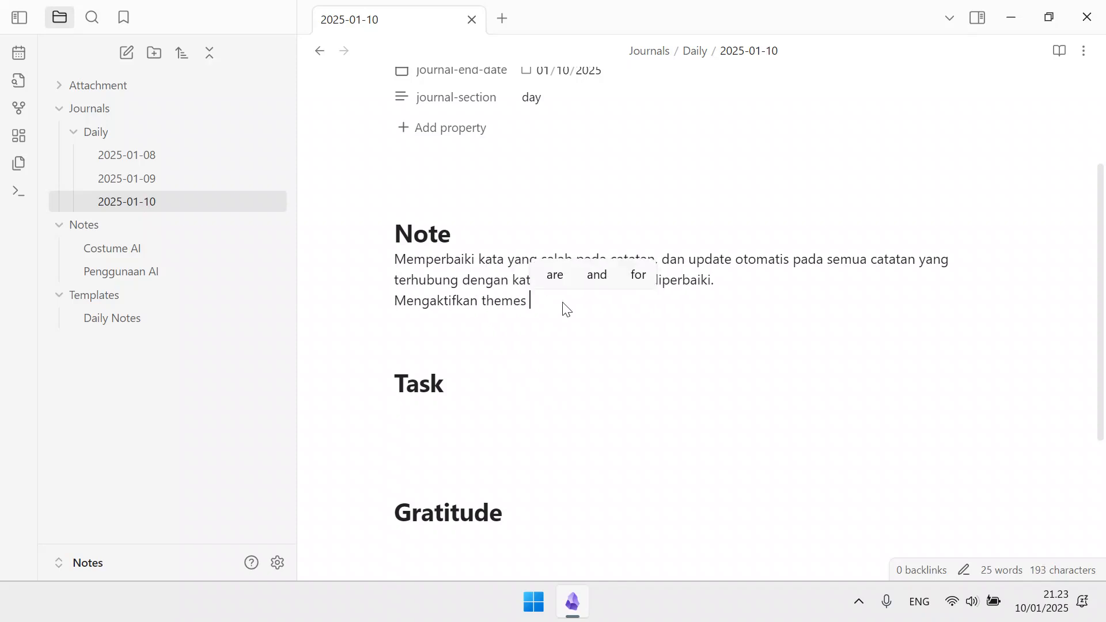
pyautogui.press('BackSpace')
pyautogui.press('BackSpace')
pyautogui.press('BackSpace')
pyautogui.press('BackSpace')
pyautogui.press('BackSpace')
pyautogui.press('BackSpace')
pyautogui.press('BackSpace')
pyautogui.write('tam')
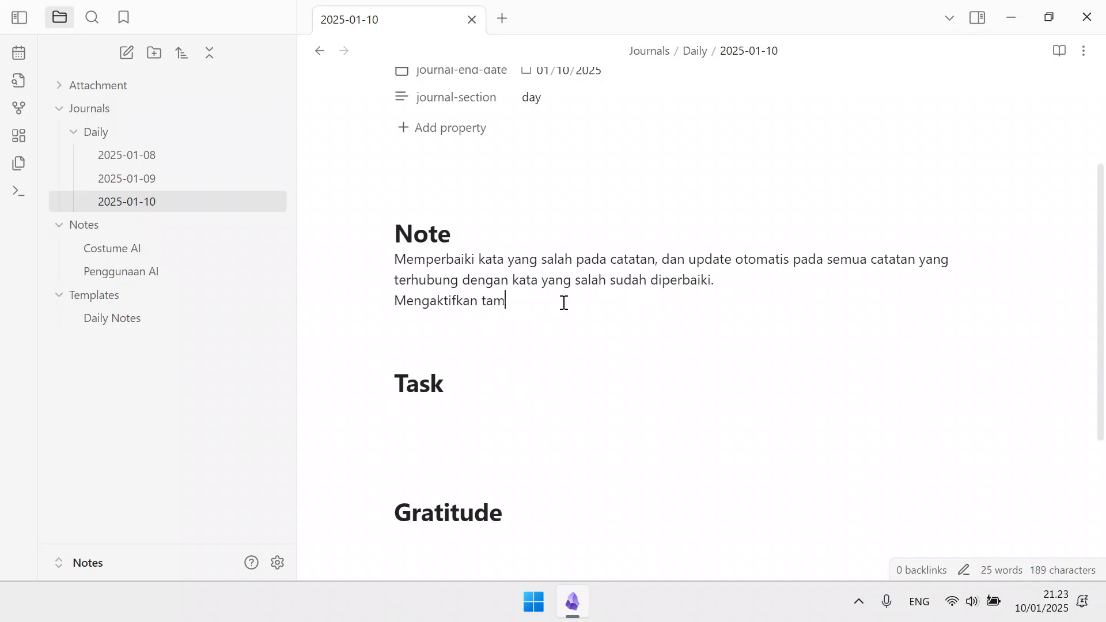
pyautogui.write('pilan obsidian (theme')
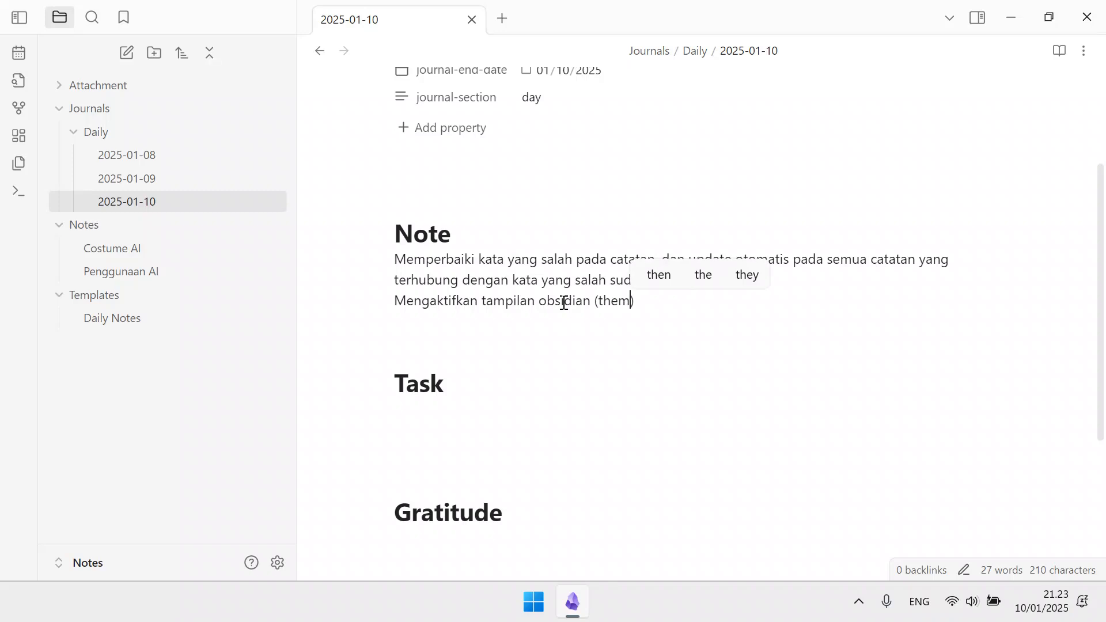
pyautogui.write(') ')
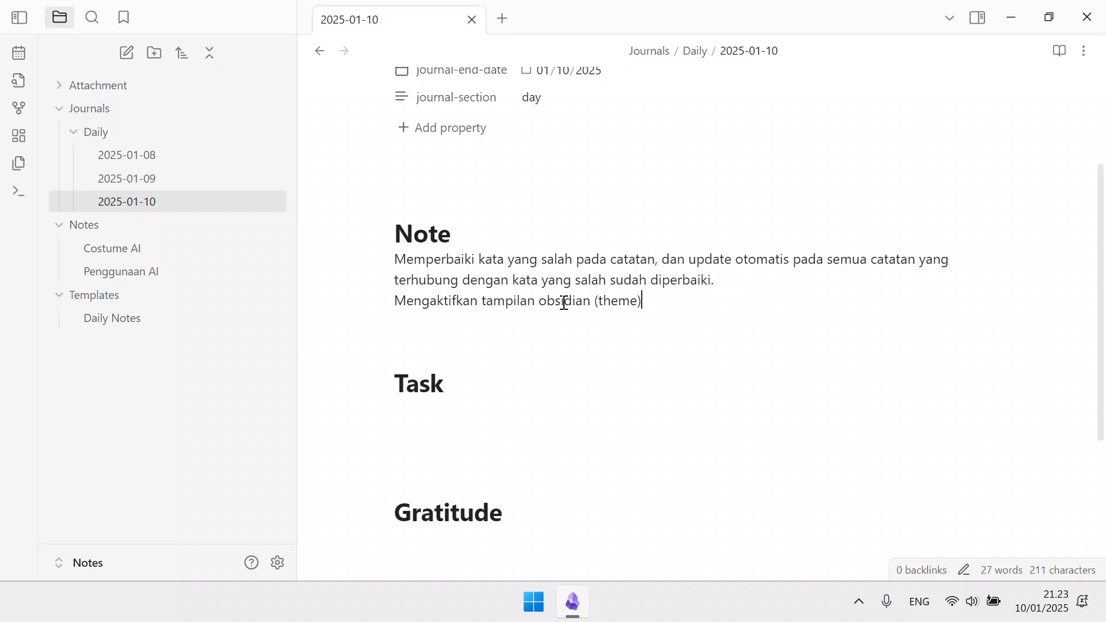
pyautogui.write('sekaligus ')
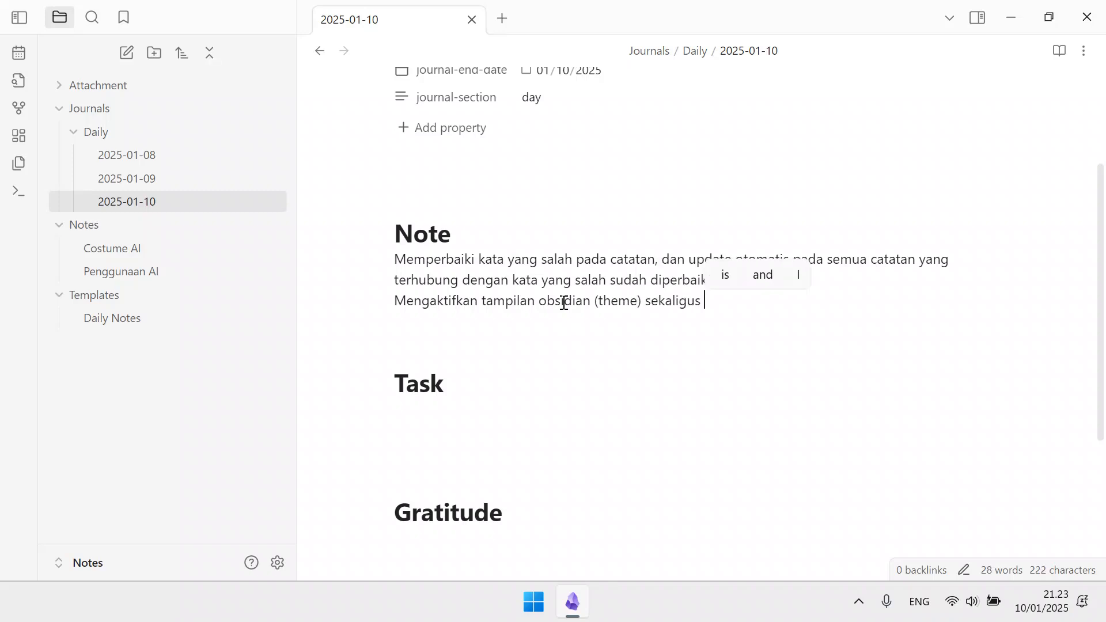
pyautogui.write('install plu')
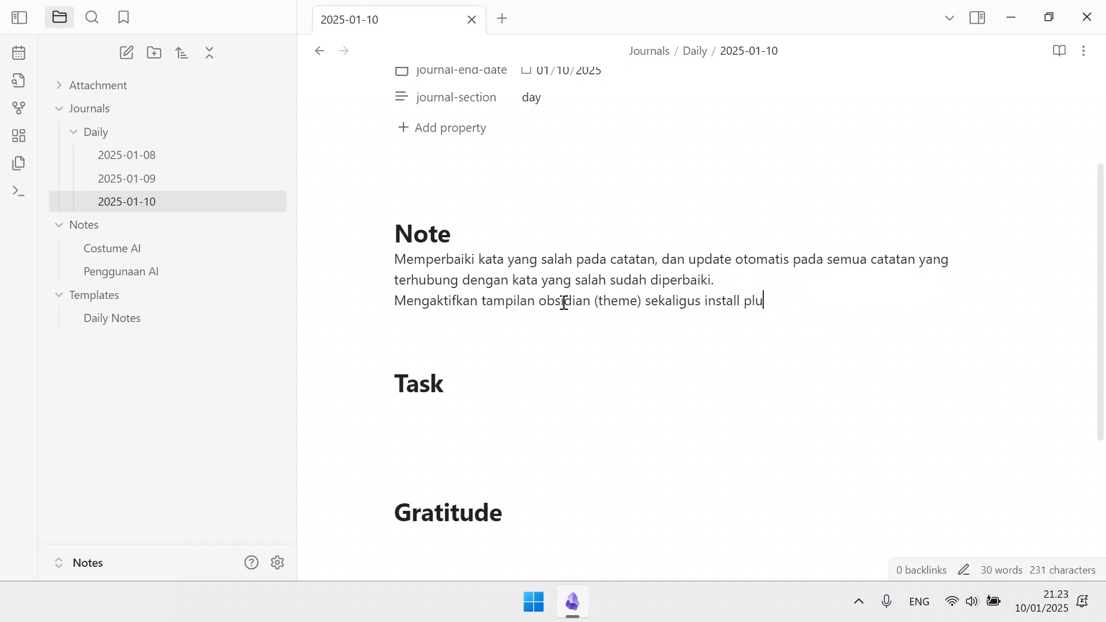
pyautogui.write('gin community')
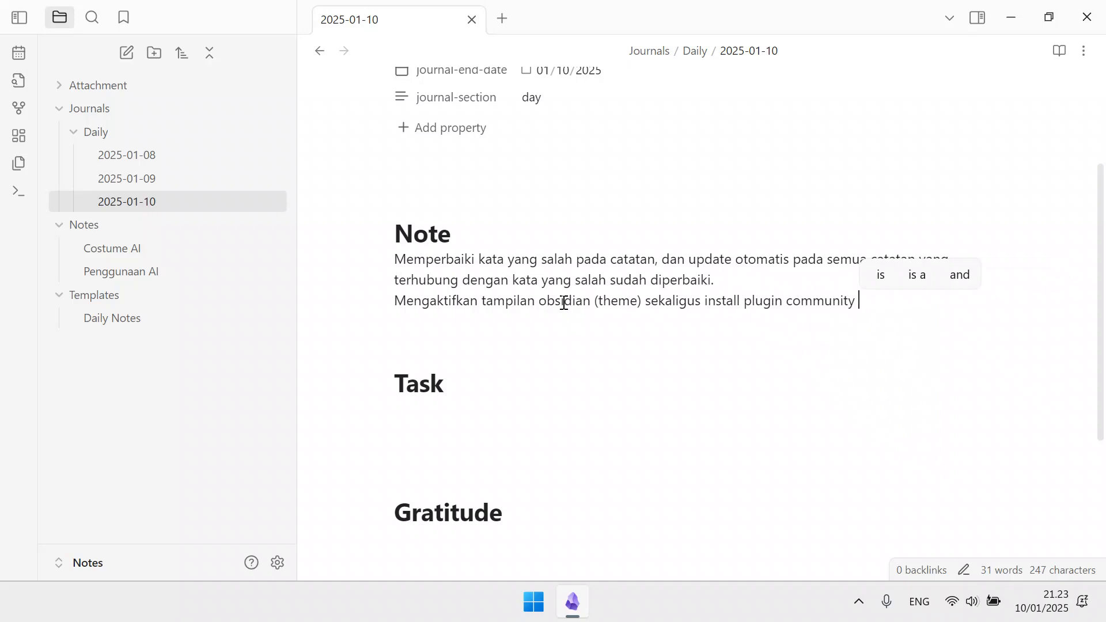
pyautogui.write(' thme')
pyautogui.press('BackSpace')
pyautogui.press('BackSpace')
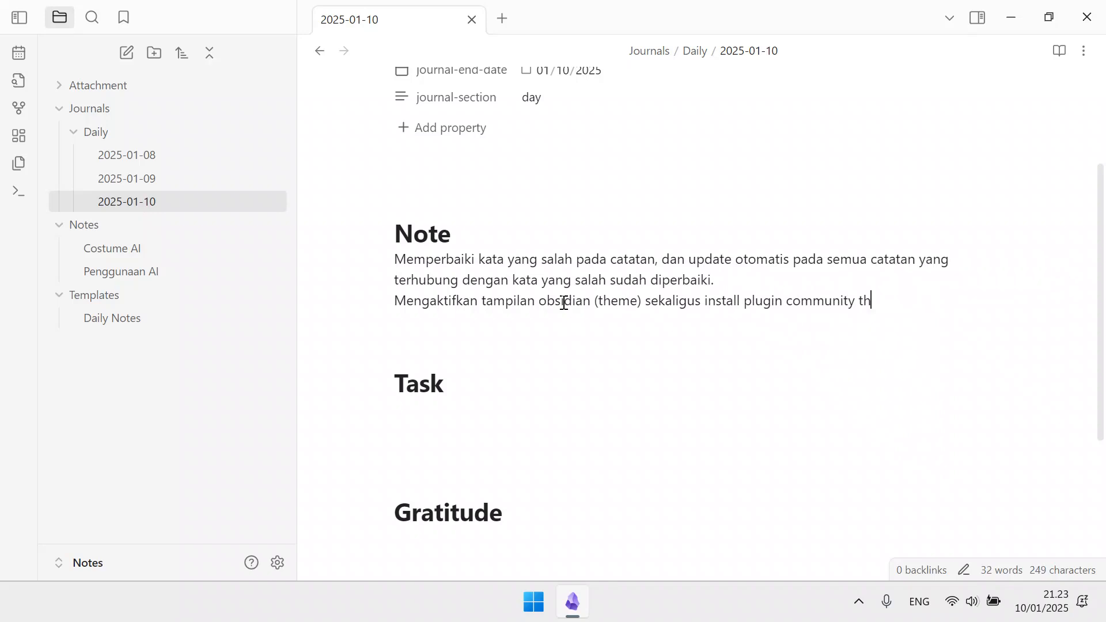
pyautogui.write('eme')
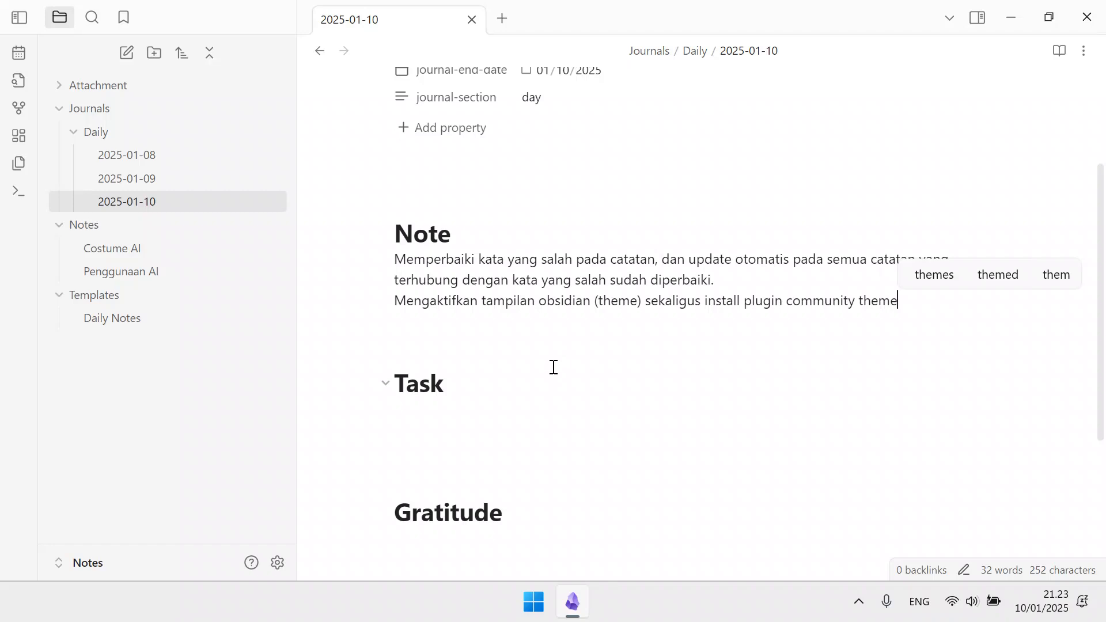
# Step: Add a third line under the Note heading: "Menambahkan file external ke catatan di Obsidian"
pyautogui.press('Return')
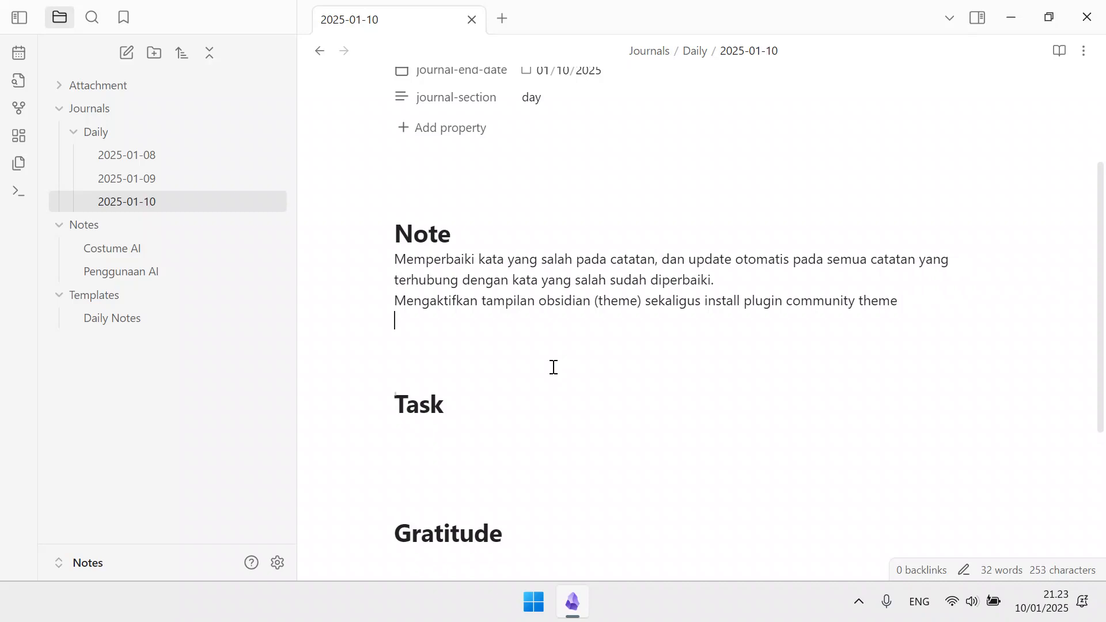
pyautogui.write('Menambahkan ')
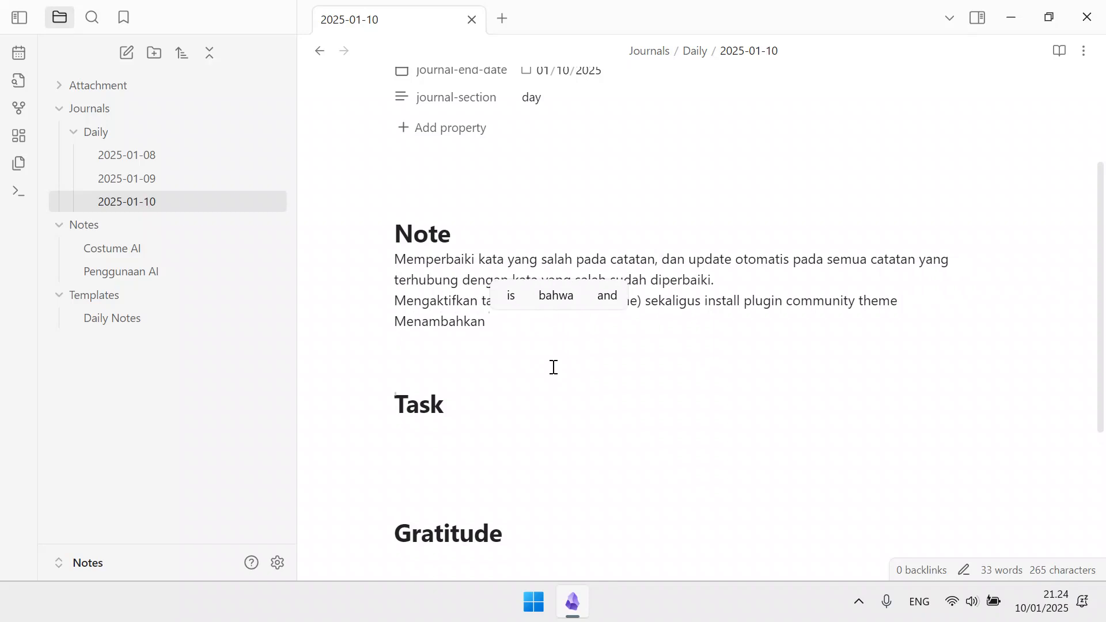
pyautogui.write('file external ')
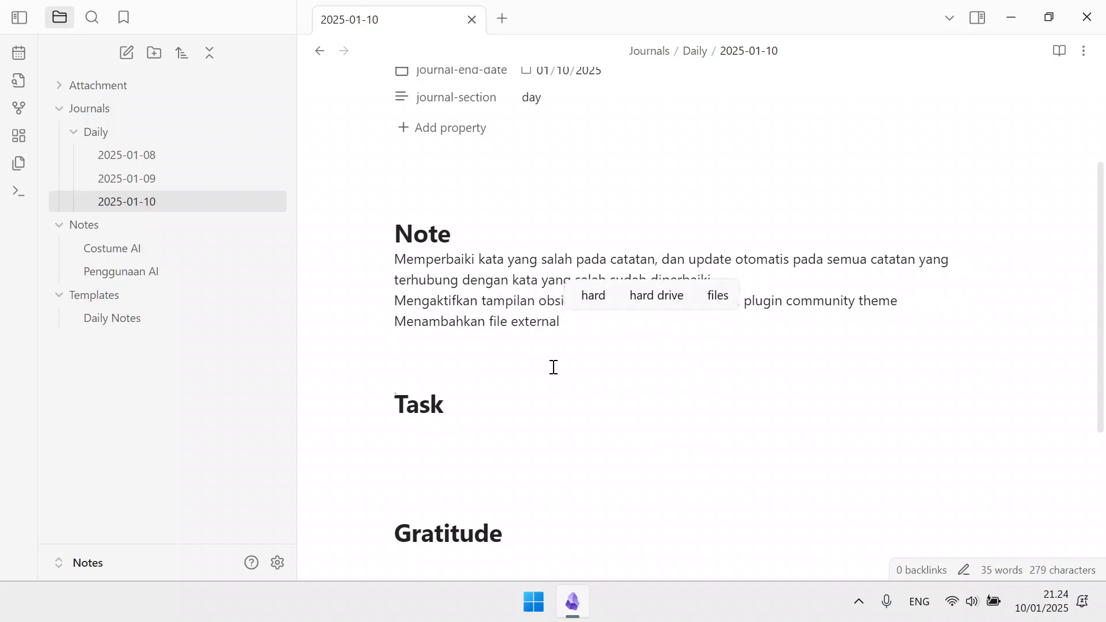
pyautogui.write('ke catatan di ')
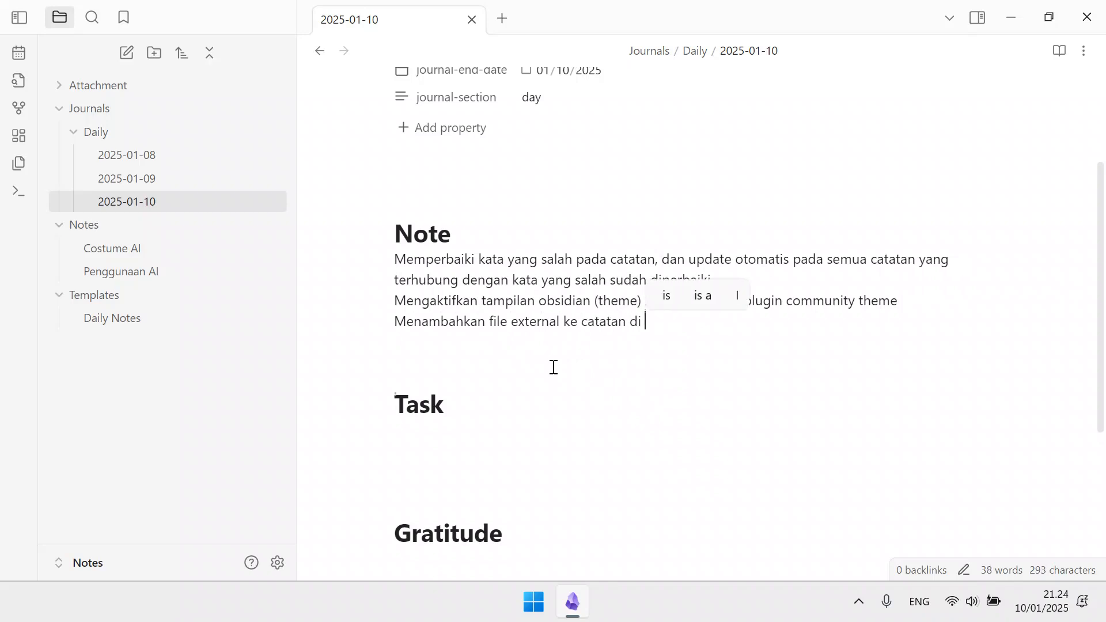
pyautogui.write('Obsidian')
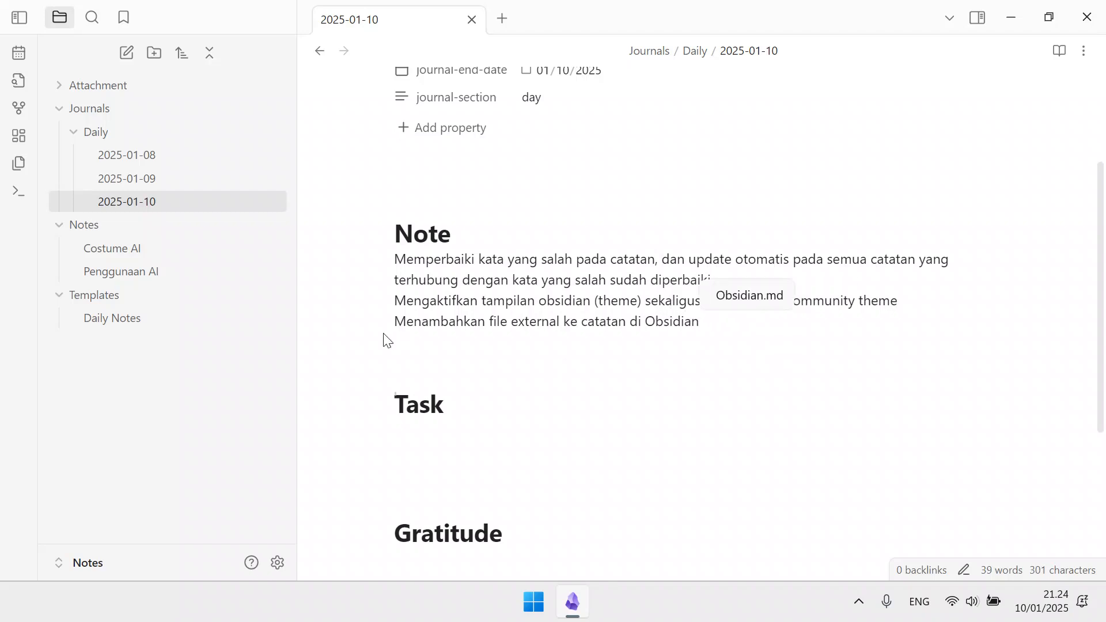
# Step: Add the task "Memperbaiki kata yang salah dan update otomatis di setiap catatan terhubung" under the Task heading and mark it done
pyautogui.click(447, 430)
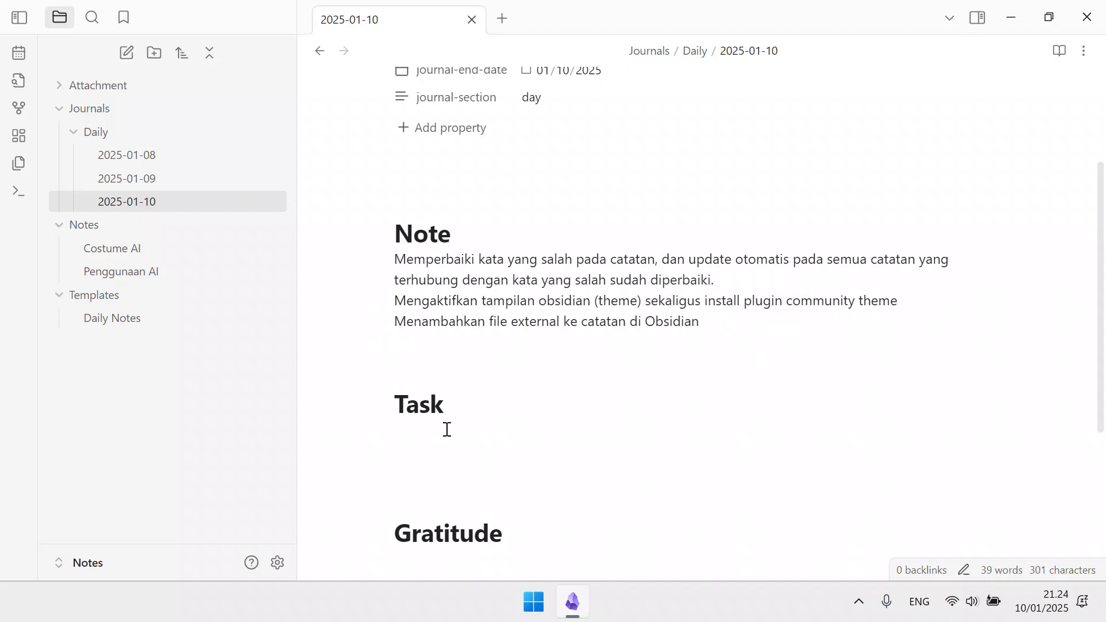
pyautogui.write('-[ ]')
pyautogui.press('Left')
pyautogui.press('Left')
pyautogui.press('Left')
pyautogui.press('End')
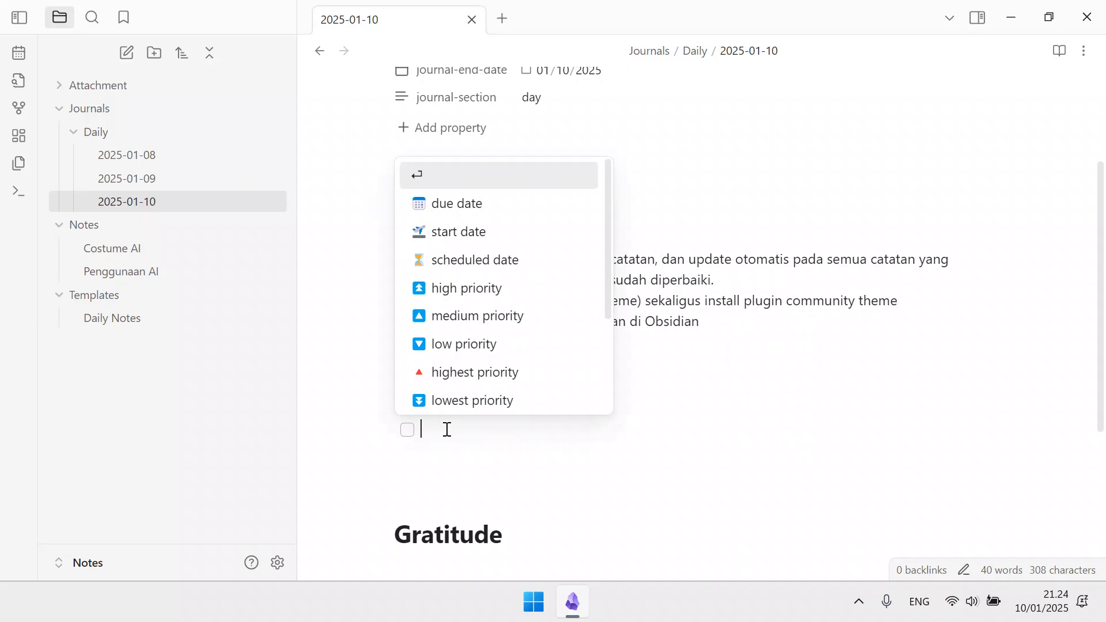
pyautogui.write('Memperbaiki kata yang s')
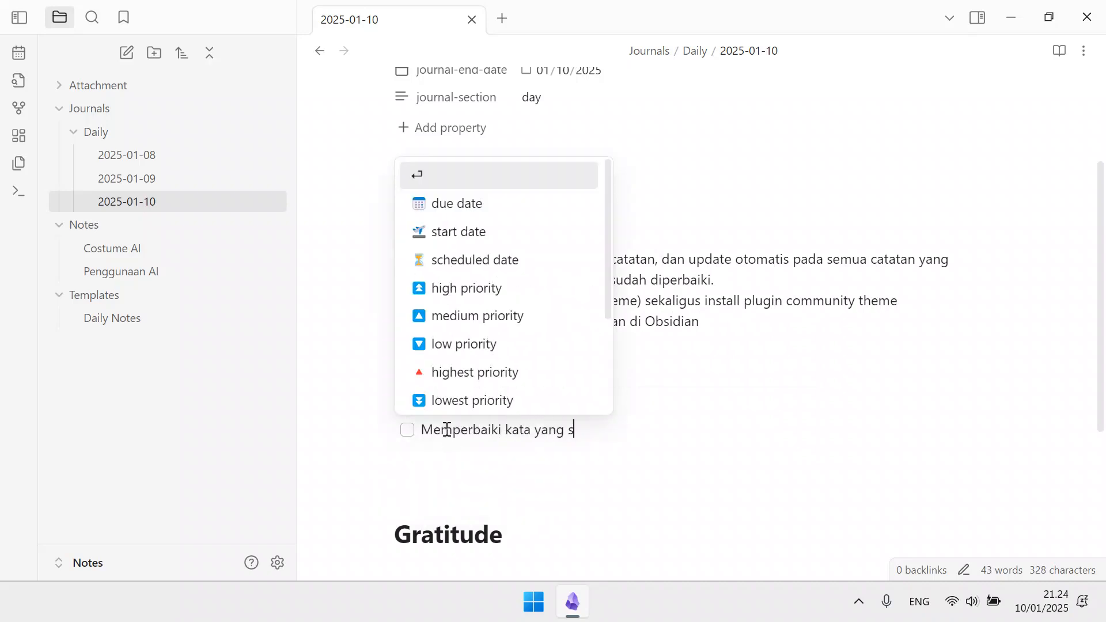
pyautogui.write('alah danu')
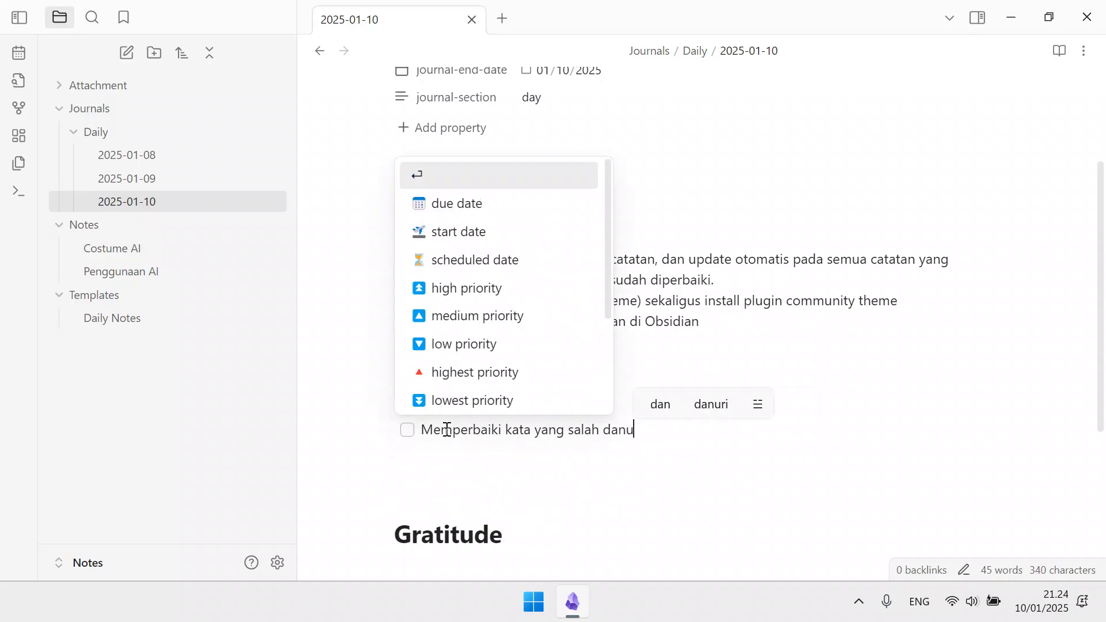
pyautogui.press('BackSpace')
pyautogui.write('update o')
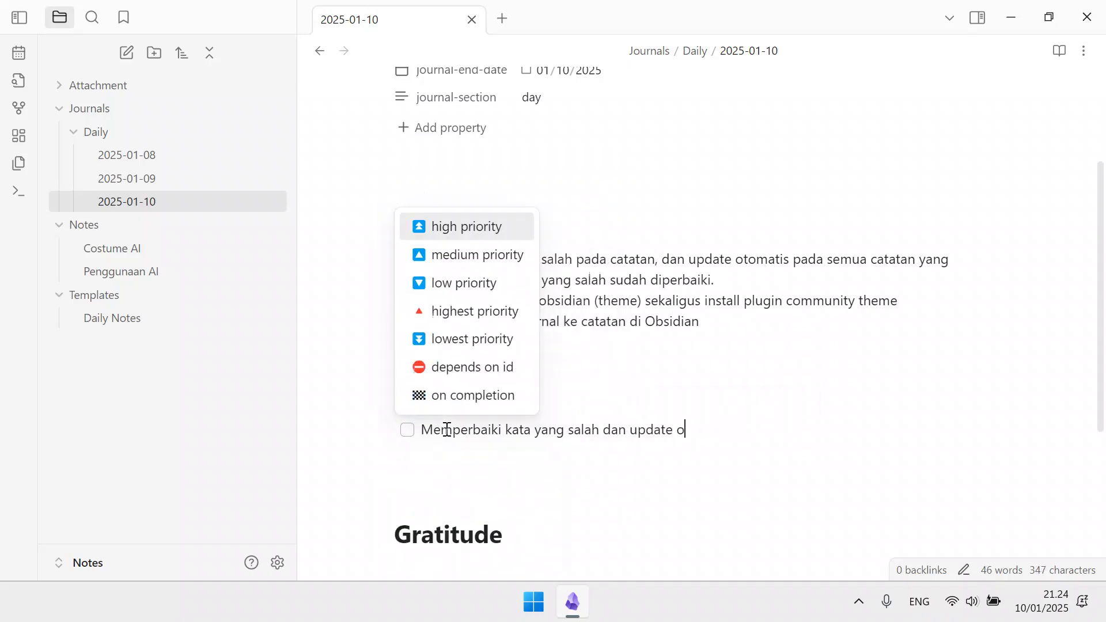
pyautogui.write('tomatis di se')
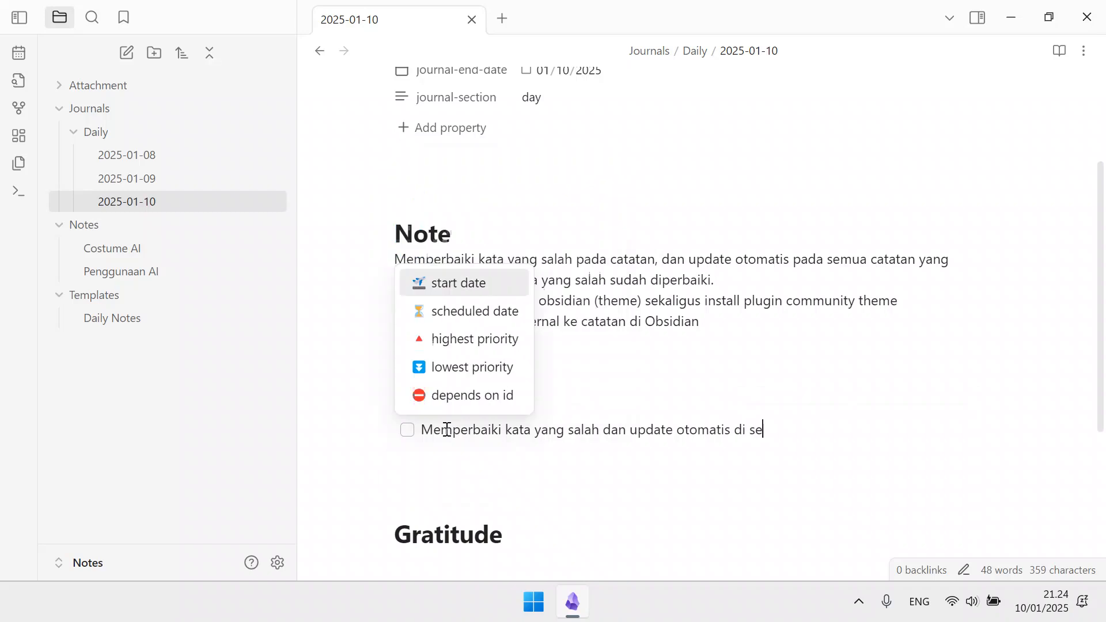
pyautogui.write('tiap catatan ter')
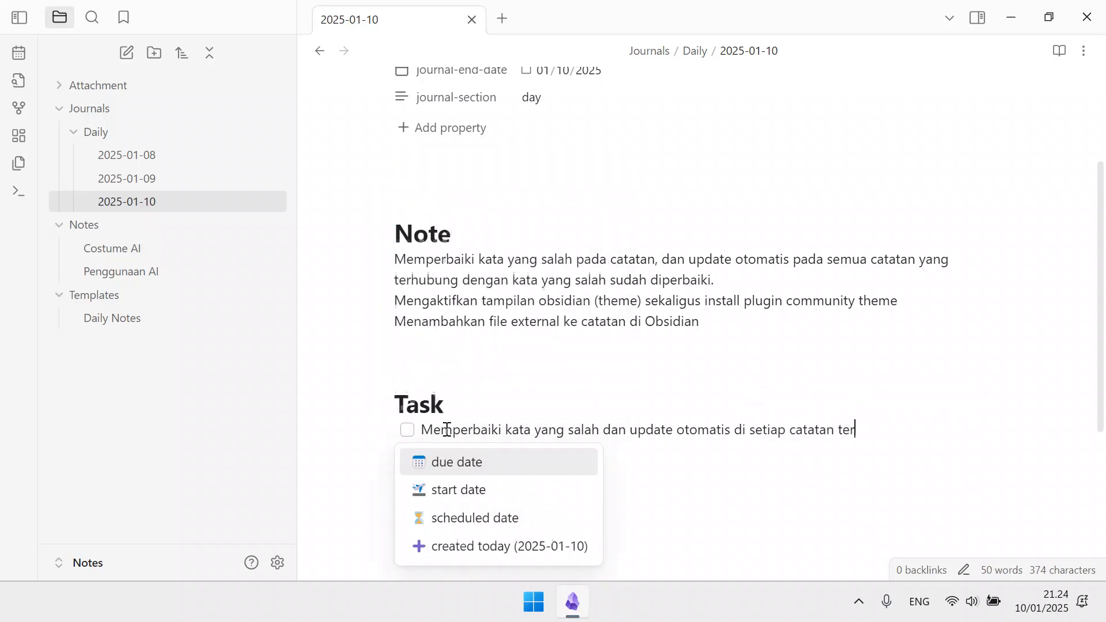
pyautogui.write('hubun')
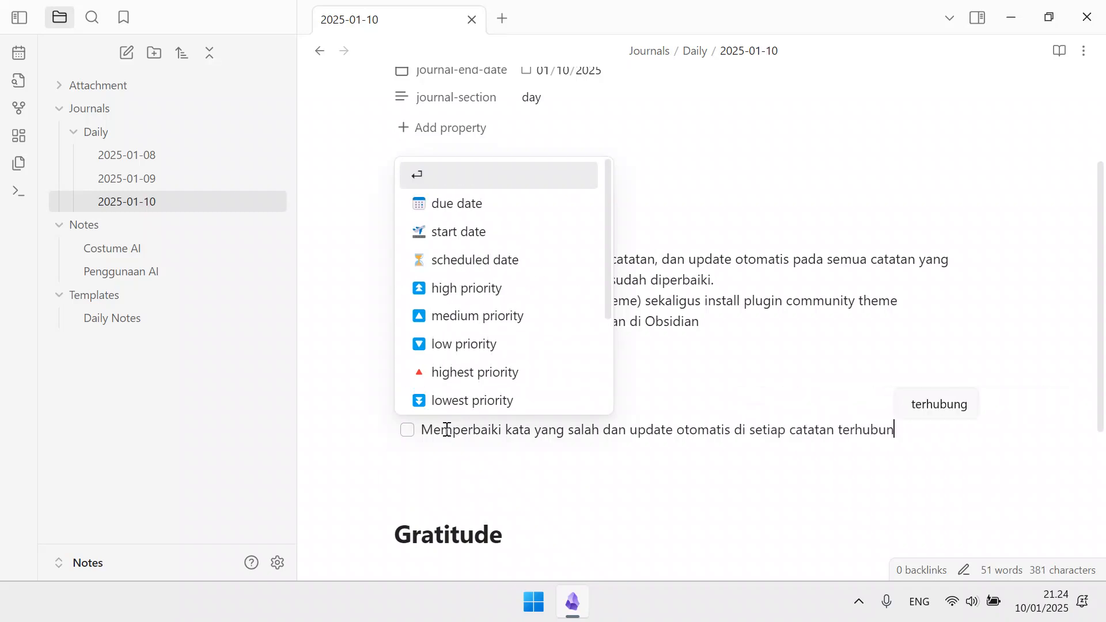
pyautogui.write('g')
pyautogui.click(408, 430)
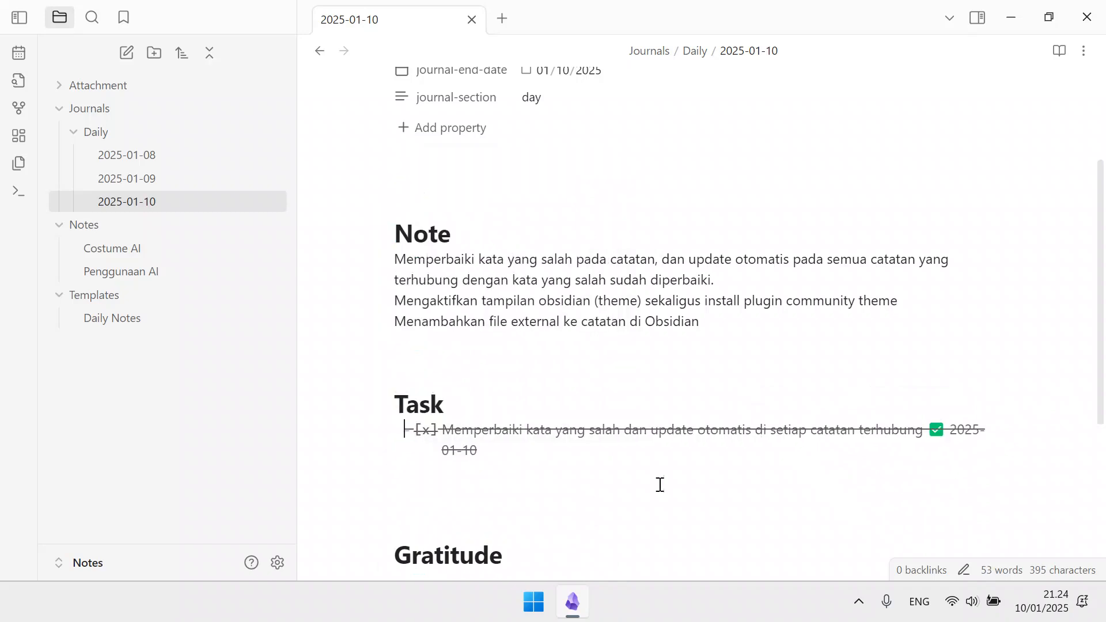
# Step: Add a second, unchecked task "Mengubah tampilan Obsidian" below the completed one
pyautogui.click(664, 456)
pyautogui.press('Return')
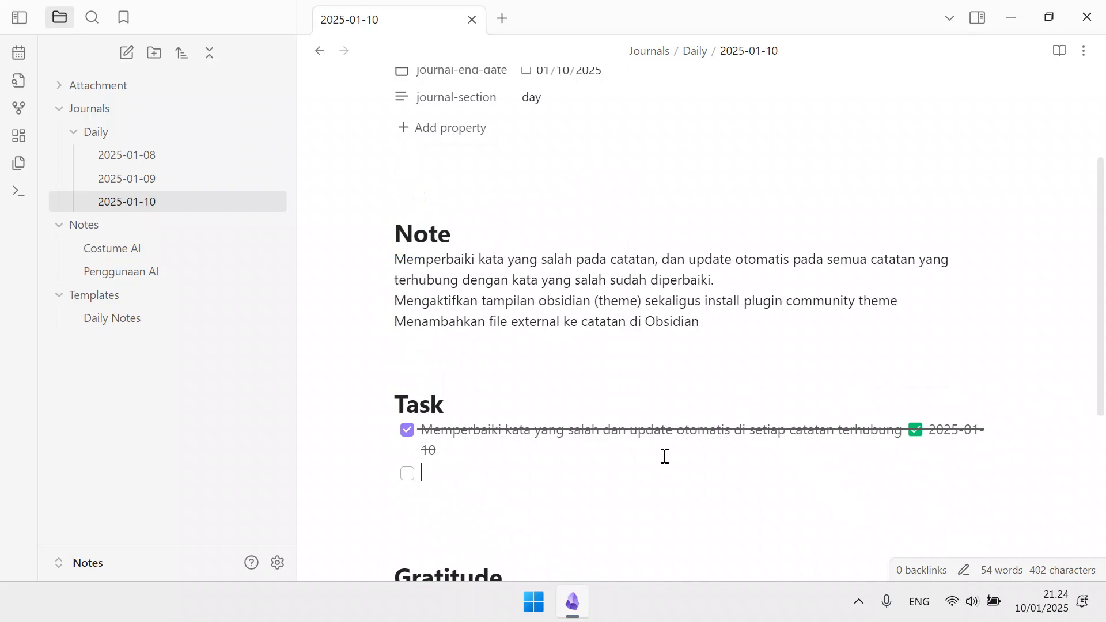
pyautogui.write('Mengubah t')
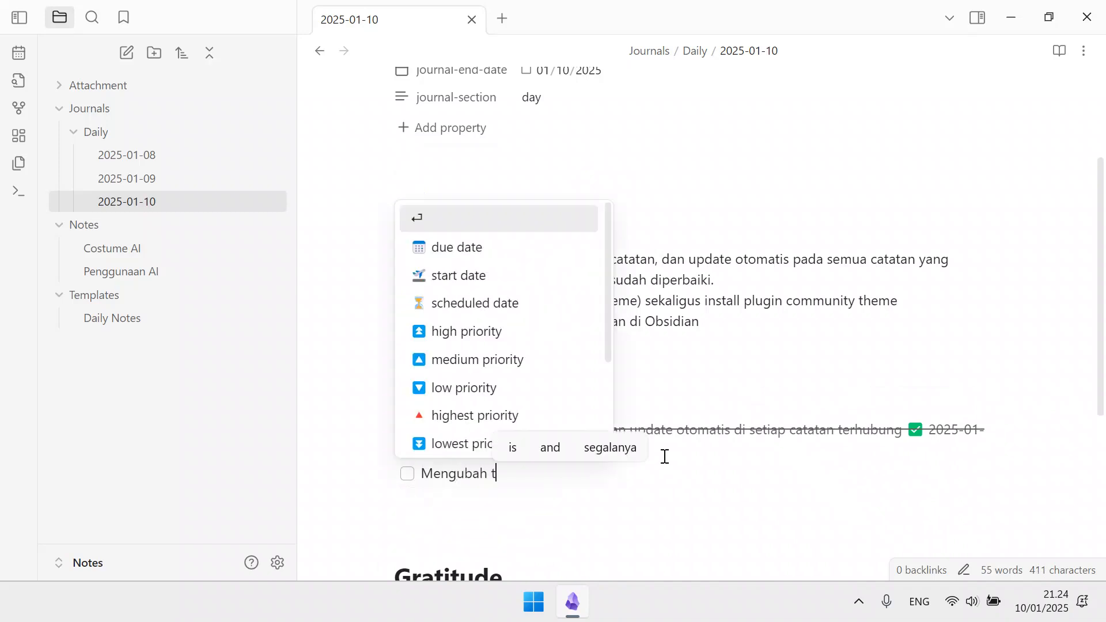
pyautogui.write('ampilan Obsi')
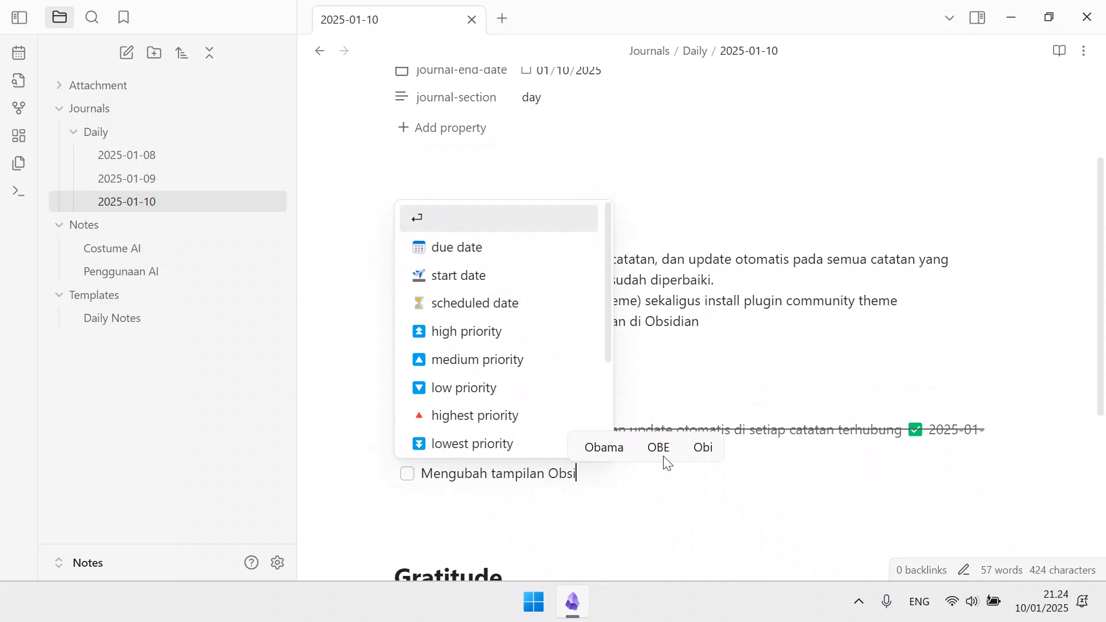
pyautogui.write('dian')
pyautogui.press('Return')
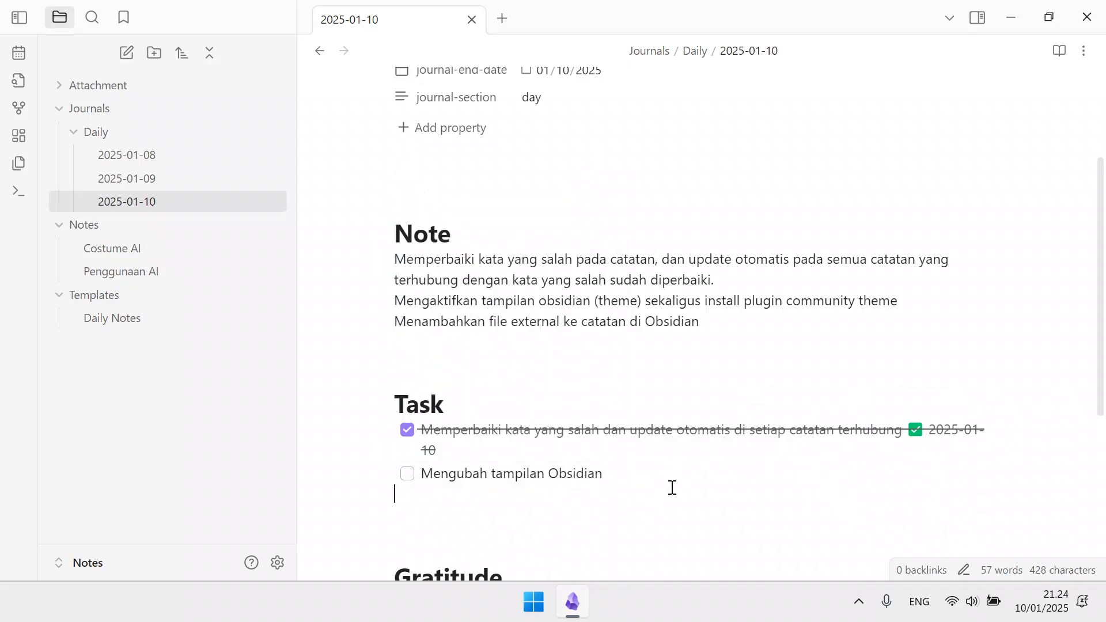
# Step: Install the Minimal community theme, apply it to the vault, and return to the note
pyautogui.click(277, 562)
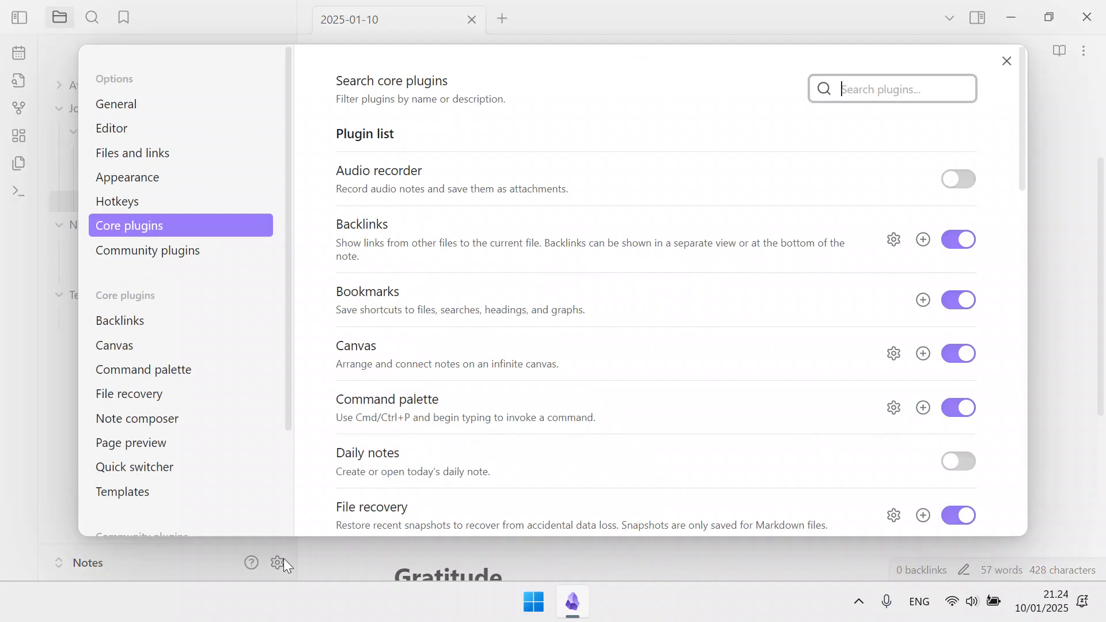
pyautogui.click(211, 180)
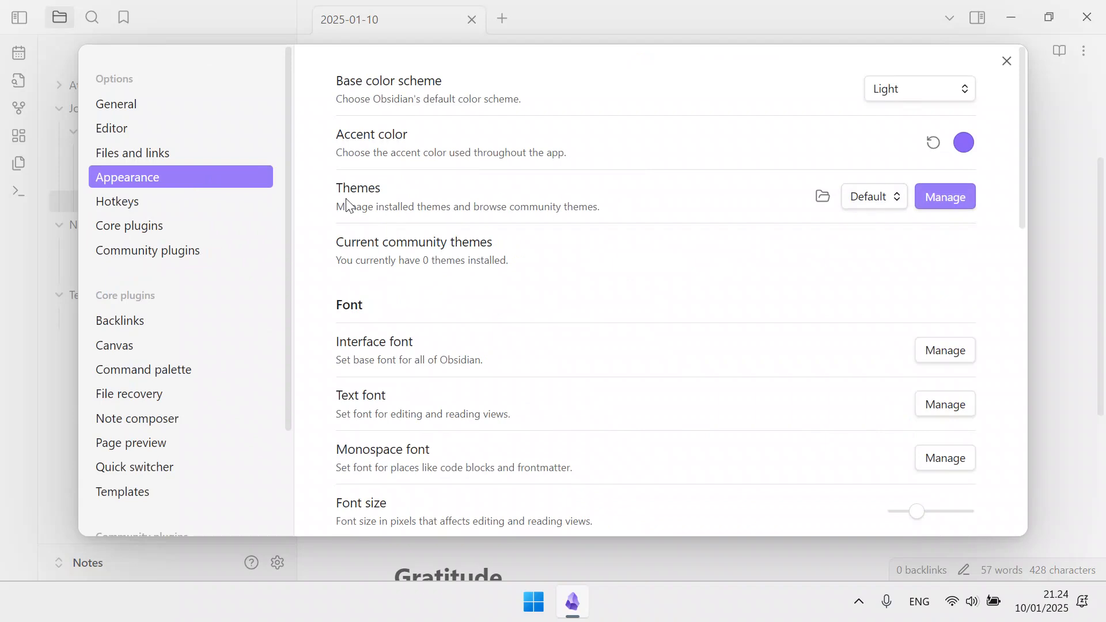
pyautogui.click(895, 198)
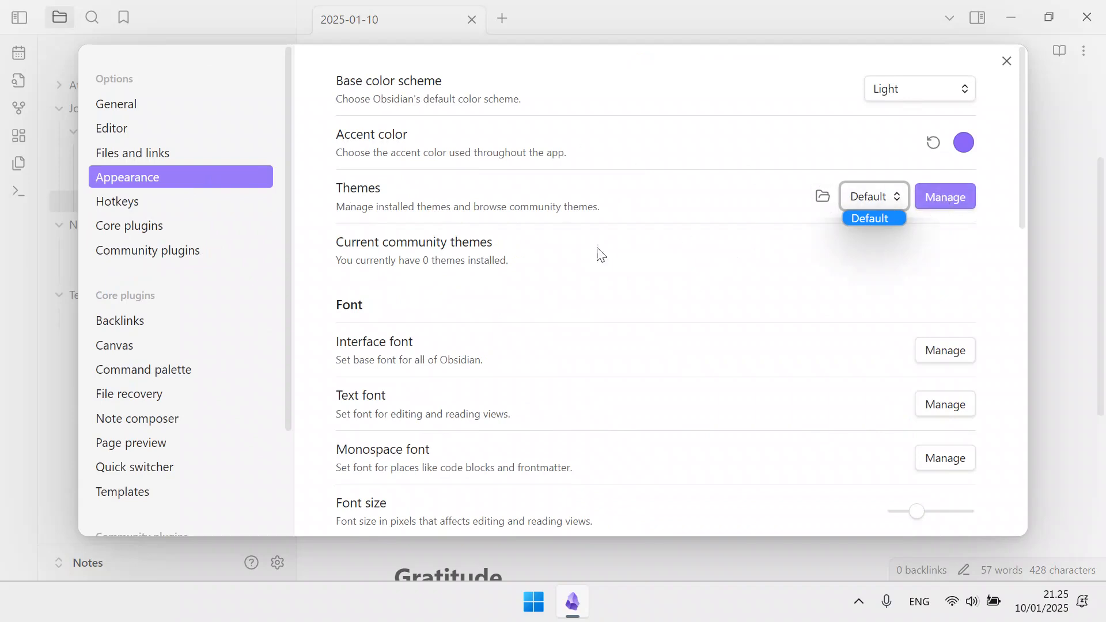
pyautogui.click(944, 203)
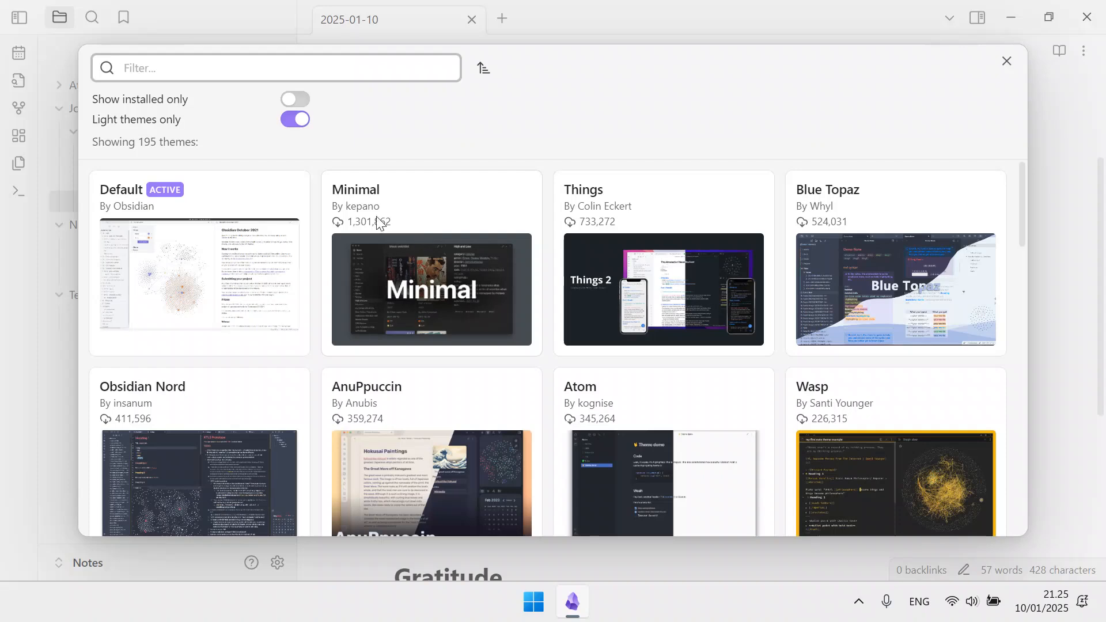
pyautogui.click(420, 232)
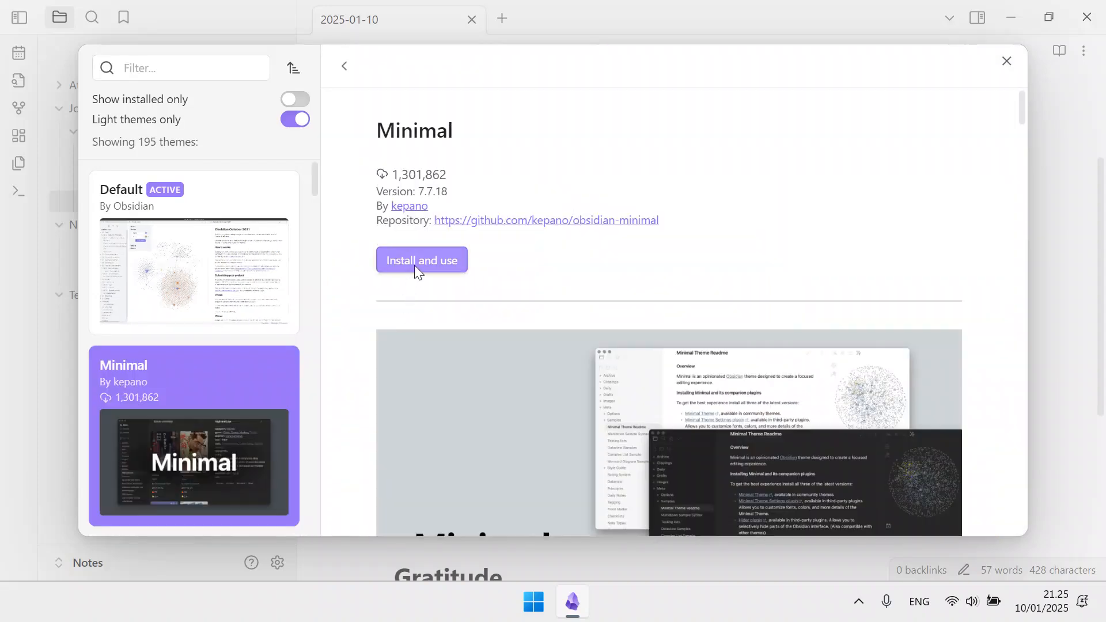
pyautogui.click(414, 266)
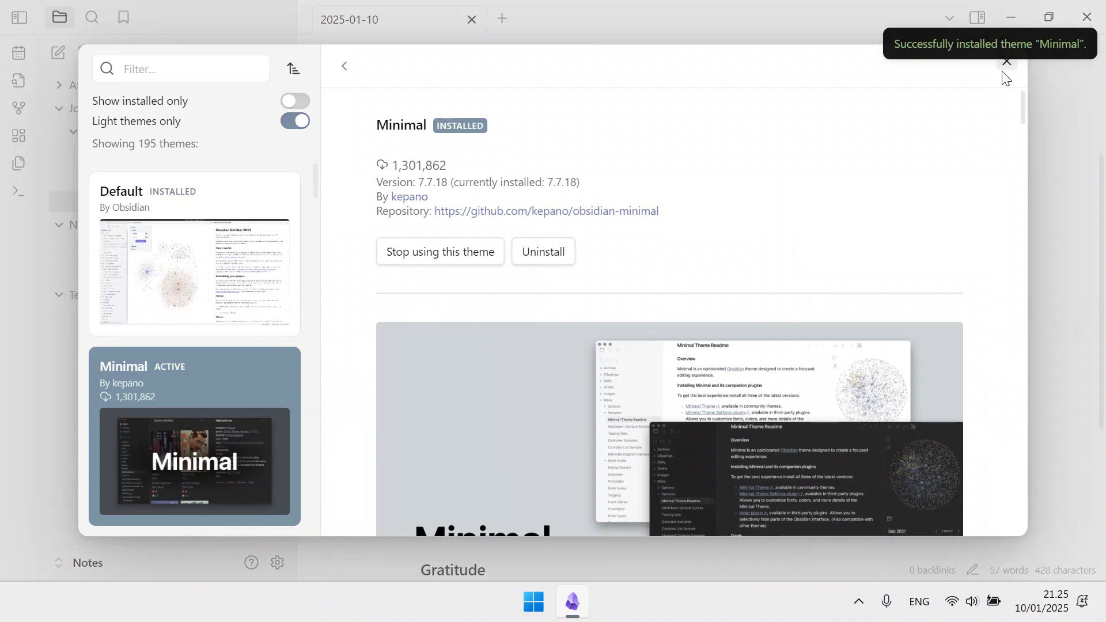
pyautogui.click(1006, 62)
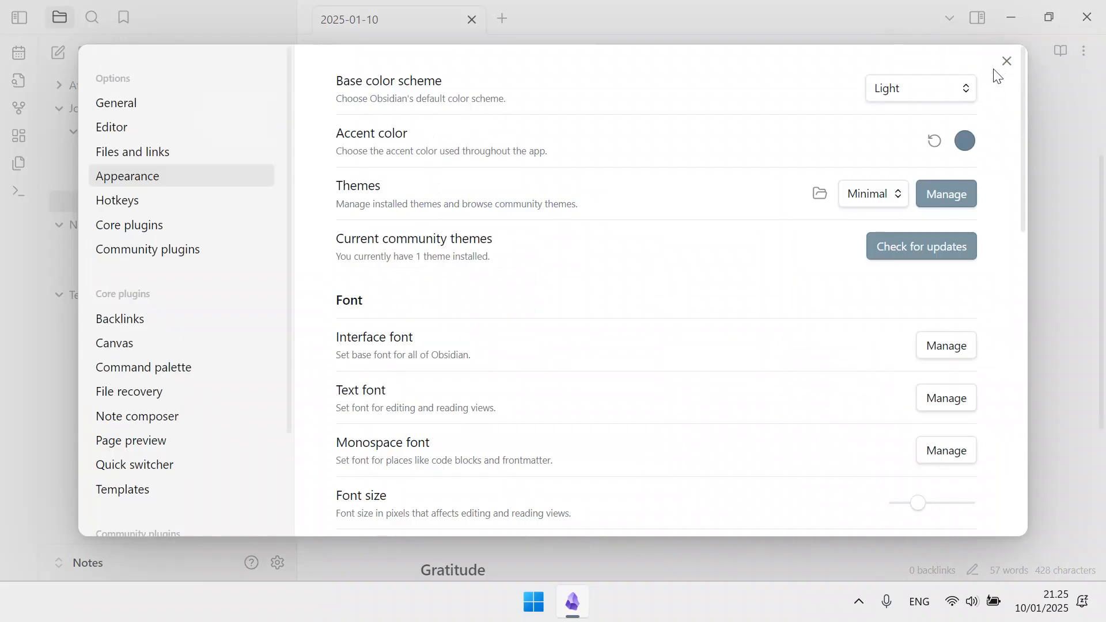
pyautogui.click(1006, 61)
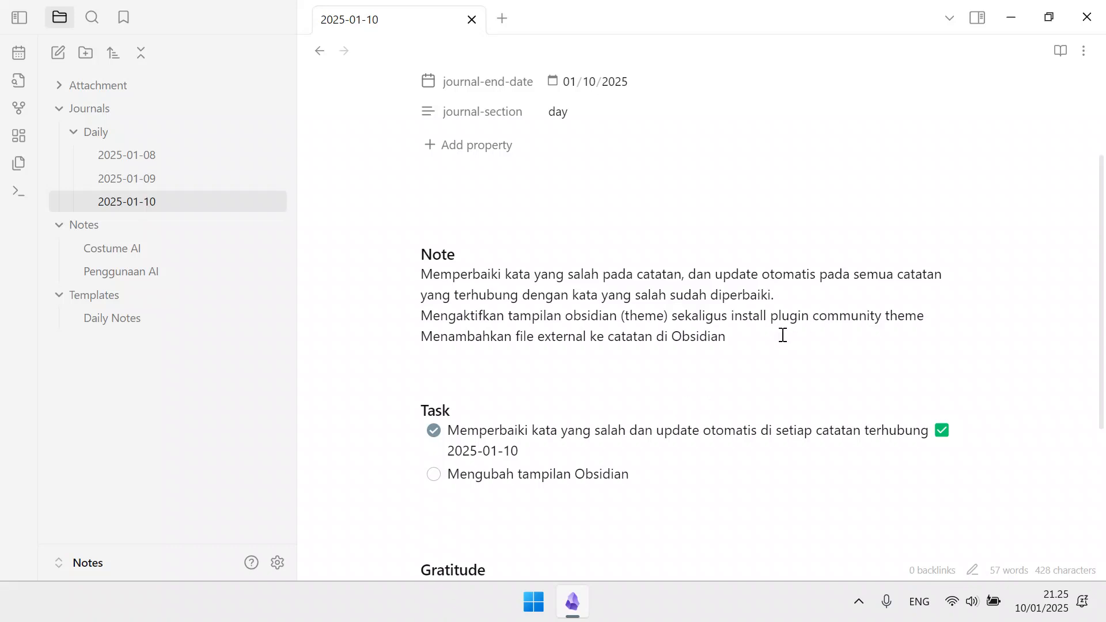
# Step: Find the community plugin Minimal Theme Settings by searching for "minimal", then install and enable it
pyautogui.click(278, 564)
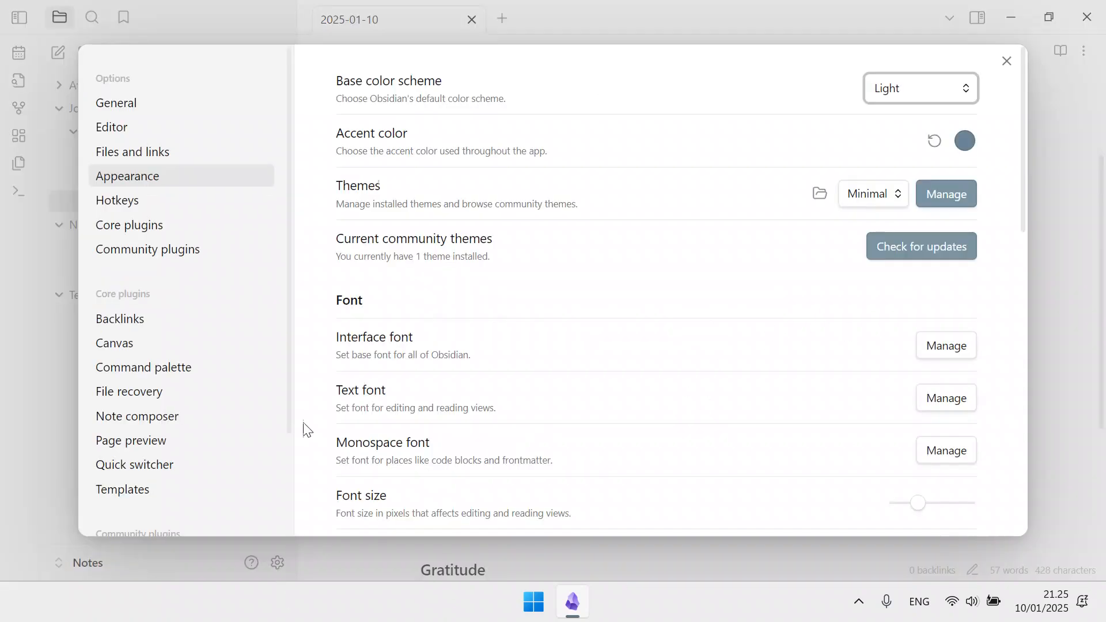
pyautogui.click(208, 255)
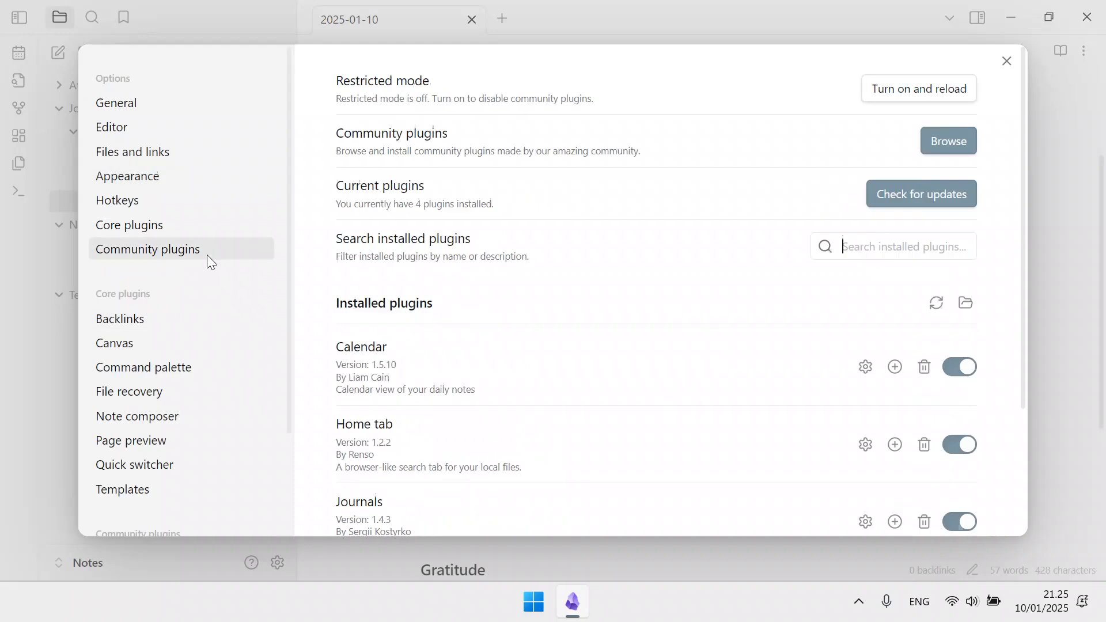
pyautogui.click(936, 142)
pyautogui.write('minimal')
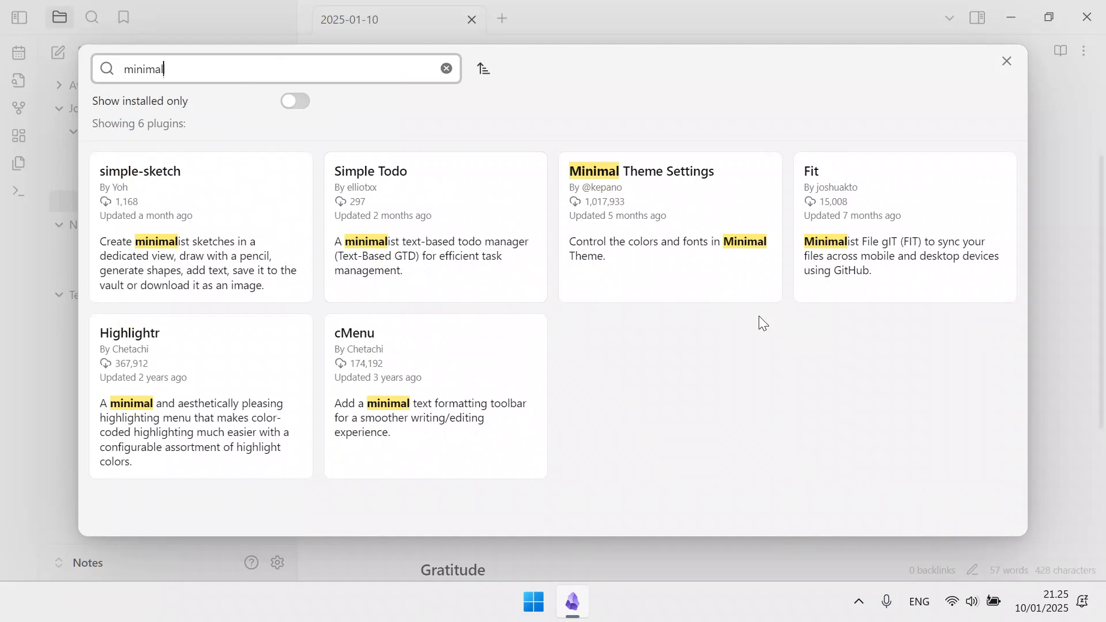
pyautogui.click(718, 218)
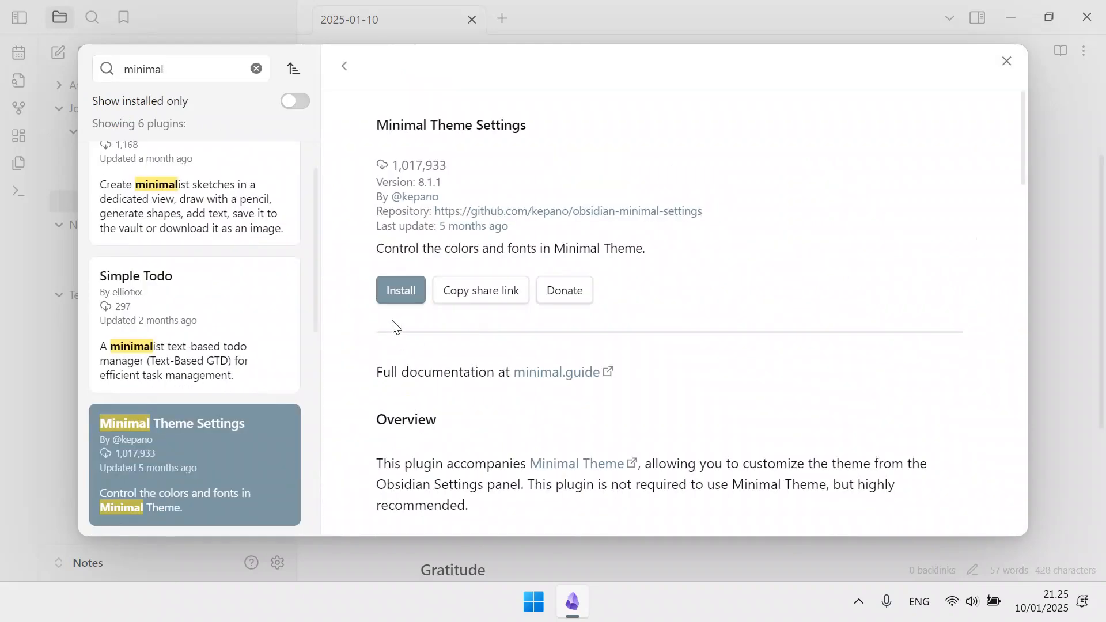
pyautogui.click(416, 288)
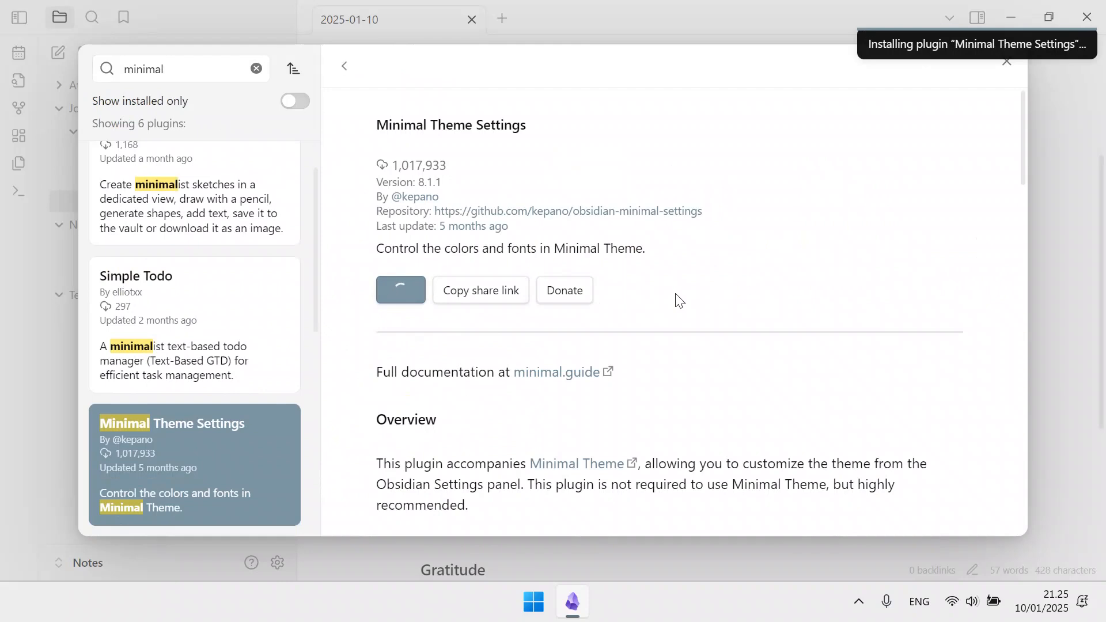
pyautogui.click(405, 295)
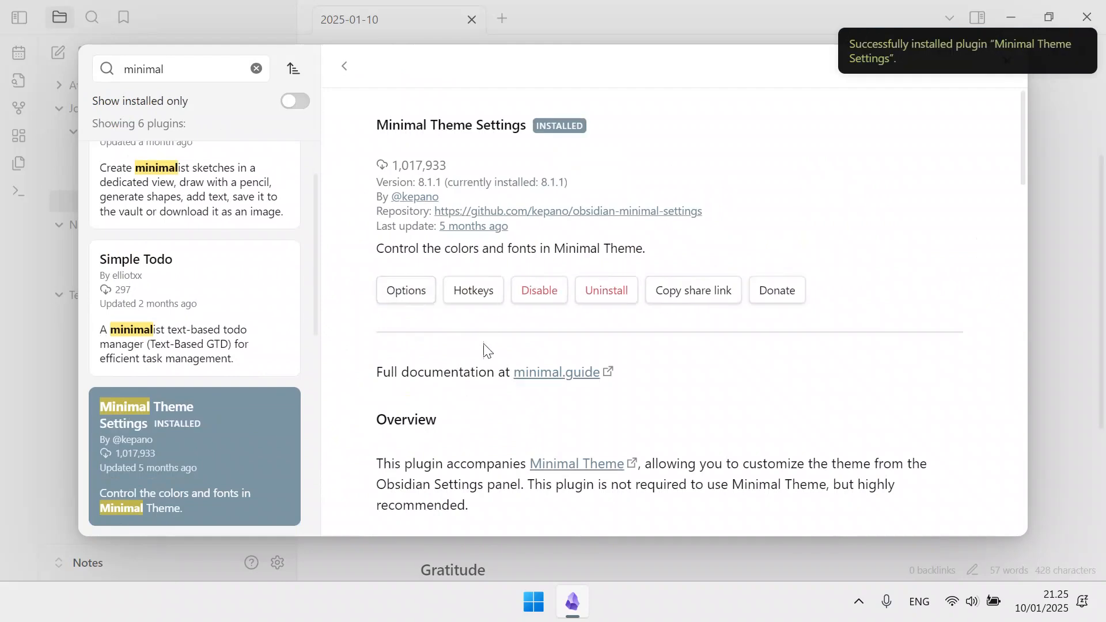
# Step: Enable Colorful active states, Colorful window frame, Text labels for primary navigation and Colorful headings in the Minimal Theme Settings plugin, then close the settings
pyautogui.click(415, 297)
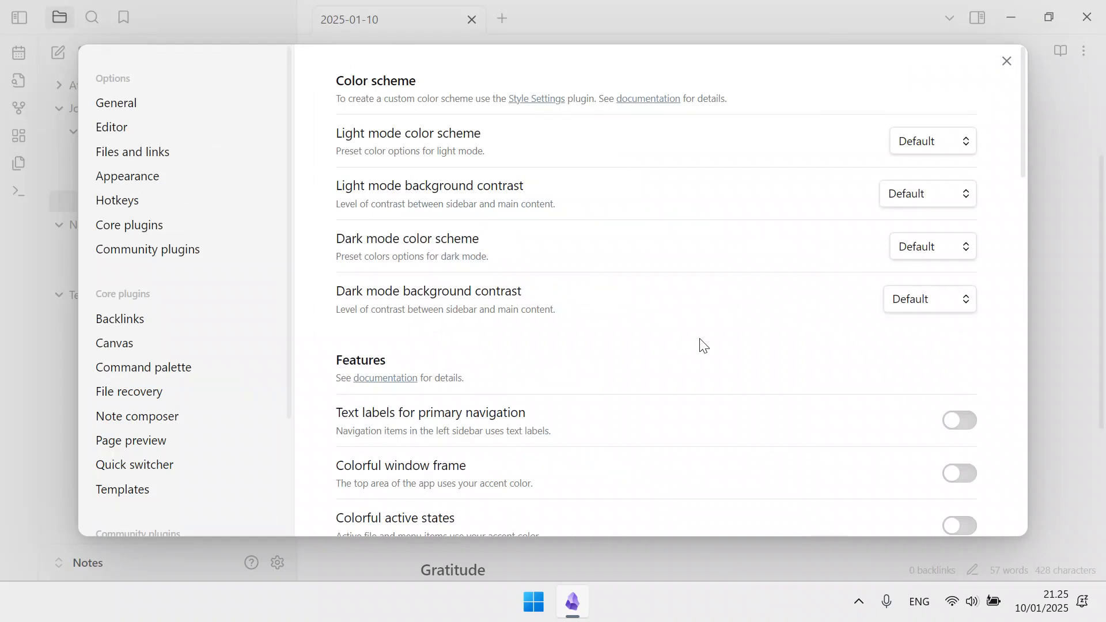
pyautogui.scroll(-3, 700, 340)
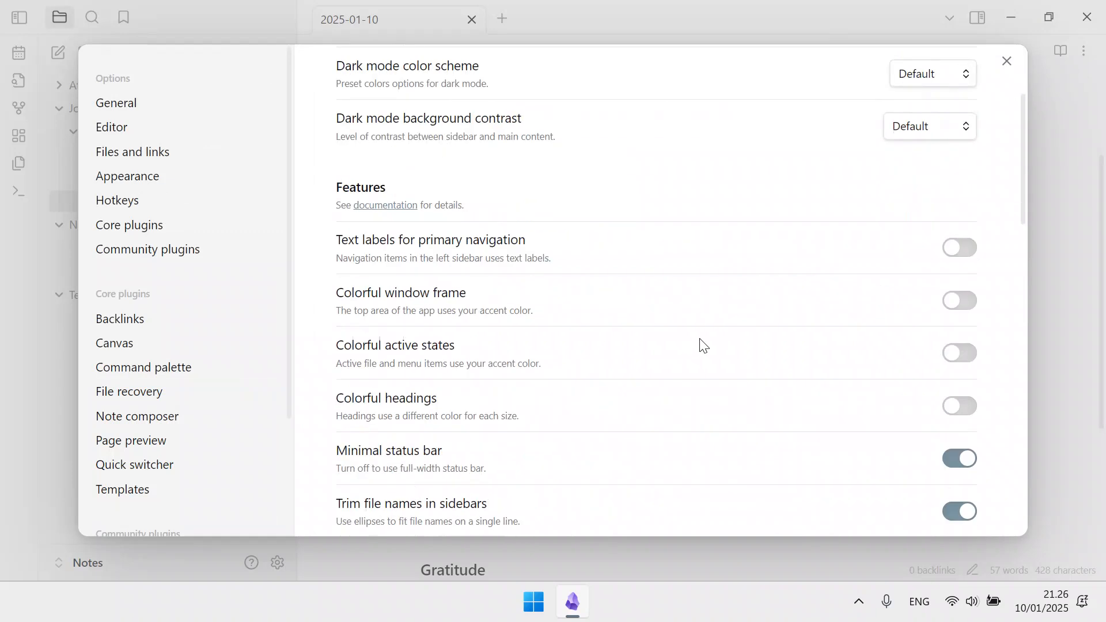
pyautogui.click(962, 352)
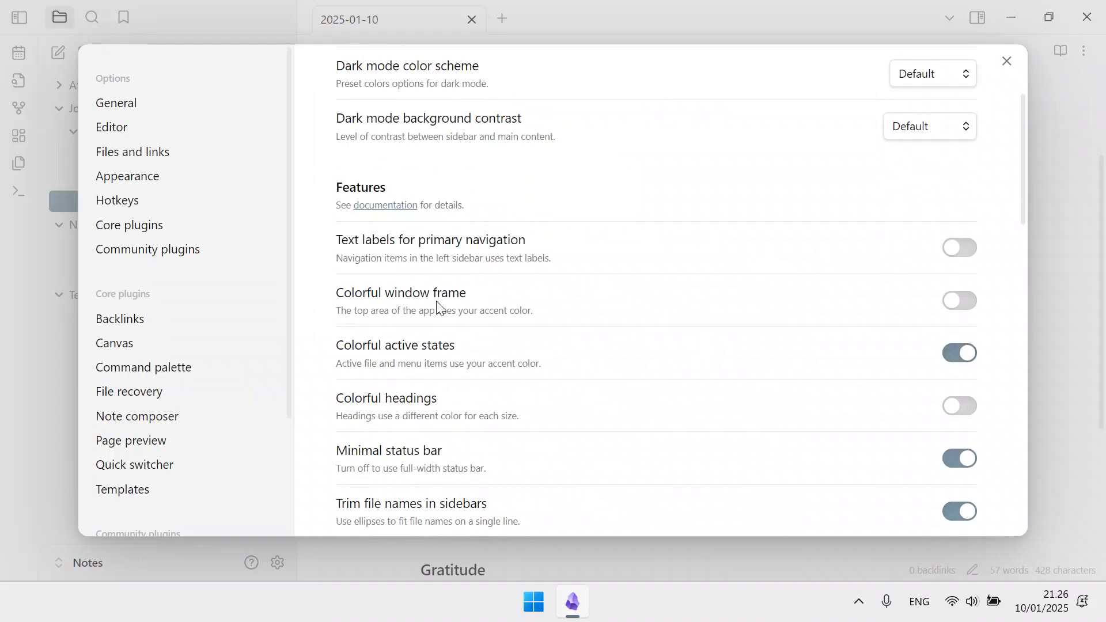
pyautogui.click(962, 300)
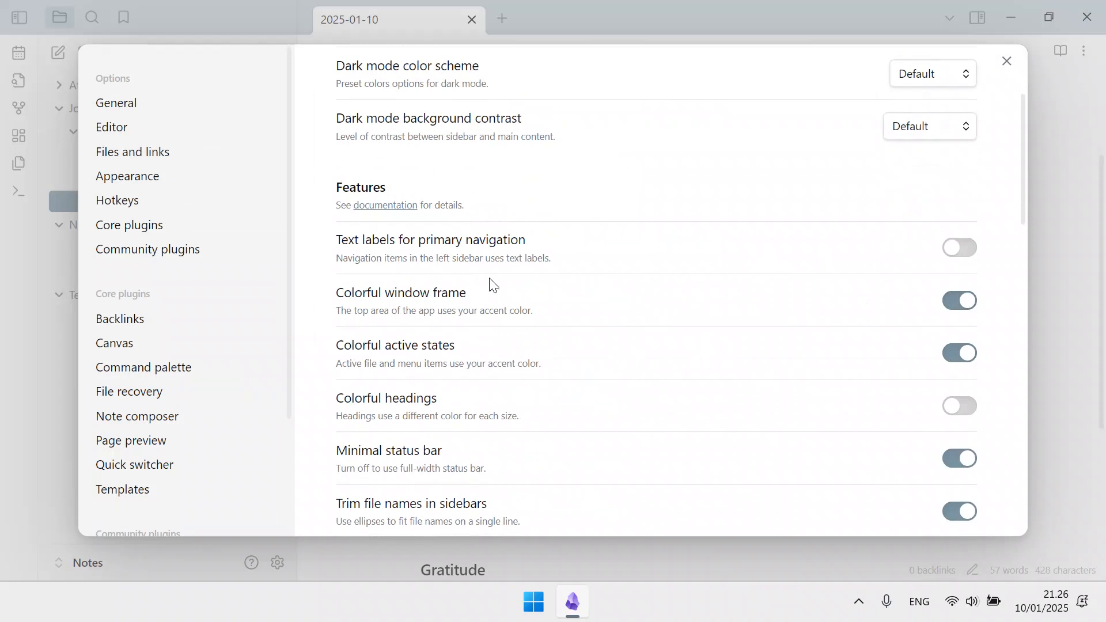
pyautogui.click(960, 250)
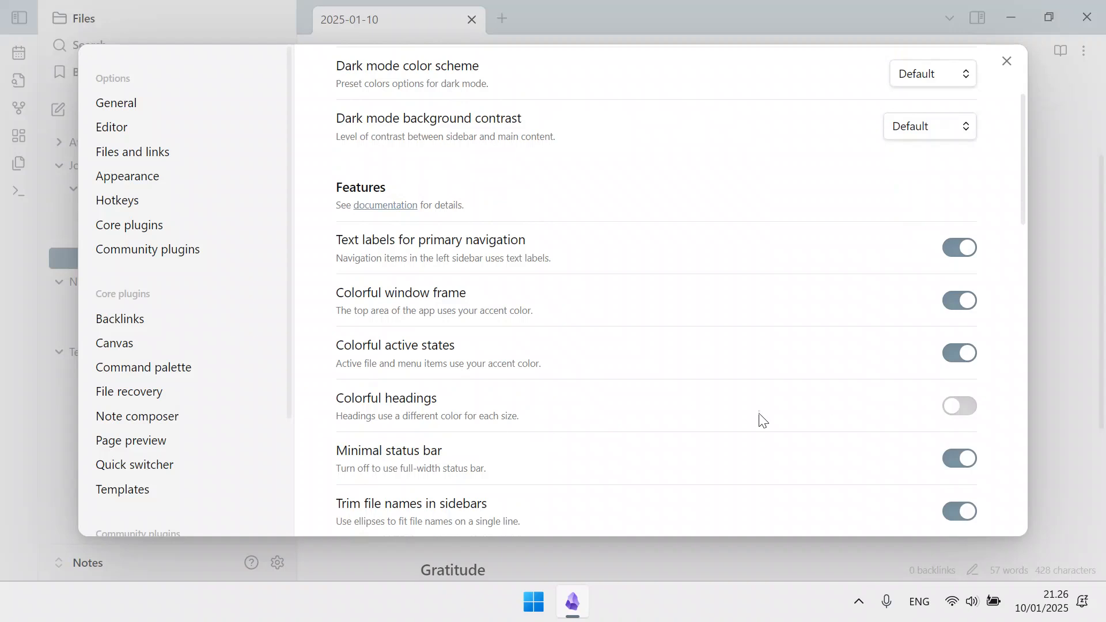
pyautogui.click(960, 407)
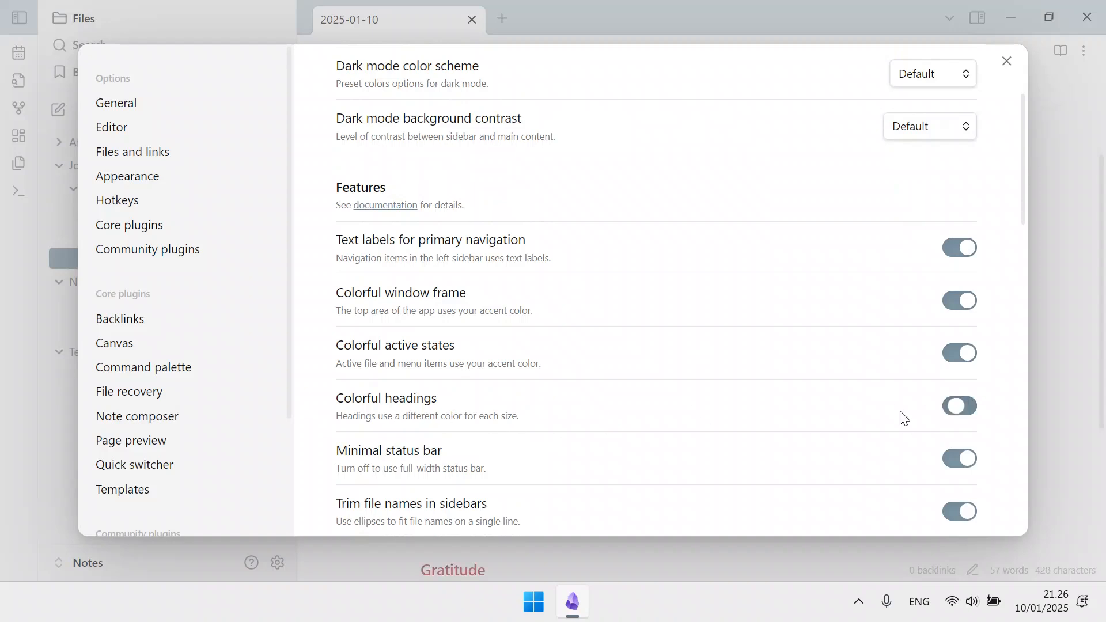
pyautogui.scroll(-6, 769, 441)
pyautogui.scroll(-5, 772, 444)
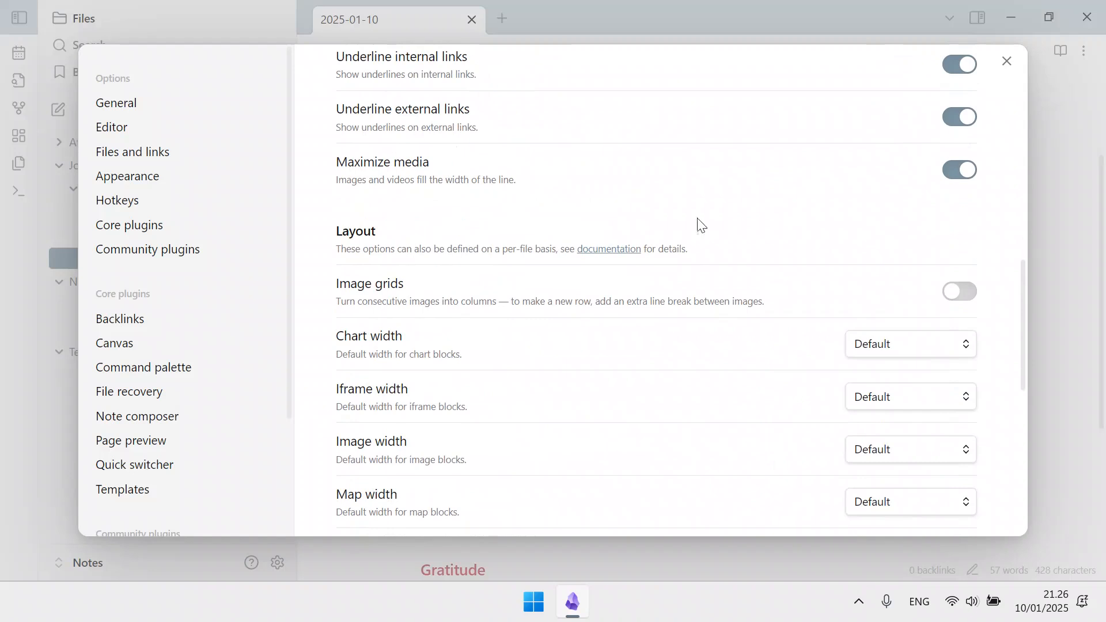
pyautogui.scroll(14, 565, 348)
pyautogui.click(1007, 61)
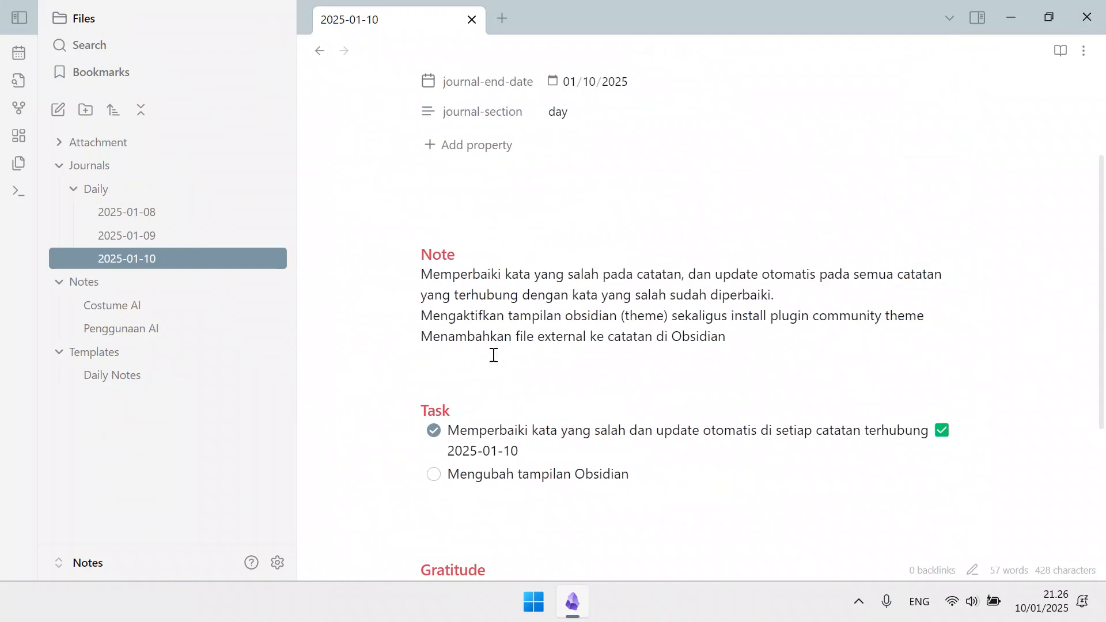
# Step: Give the task "Mengubah tampilan Obsidian" the due date 2025-01-10 and mark it as completed
pyautogui.scroll(-3, 546, 374)
pyautogui.scroll(2, 546, 366)
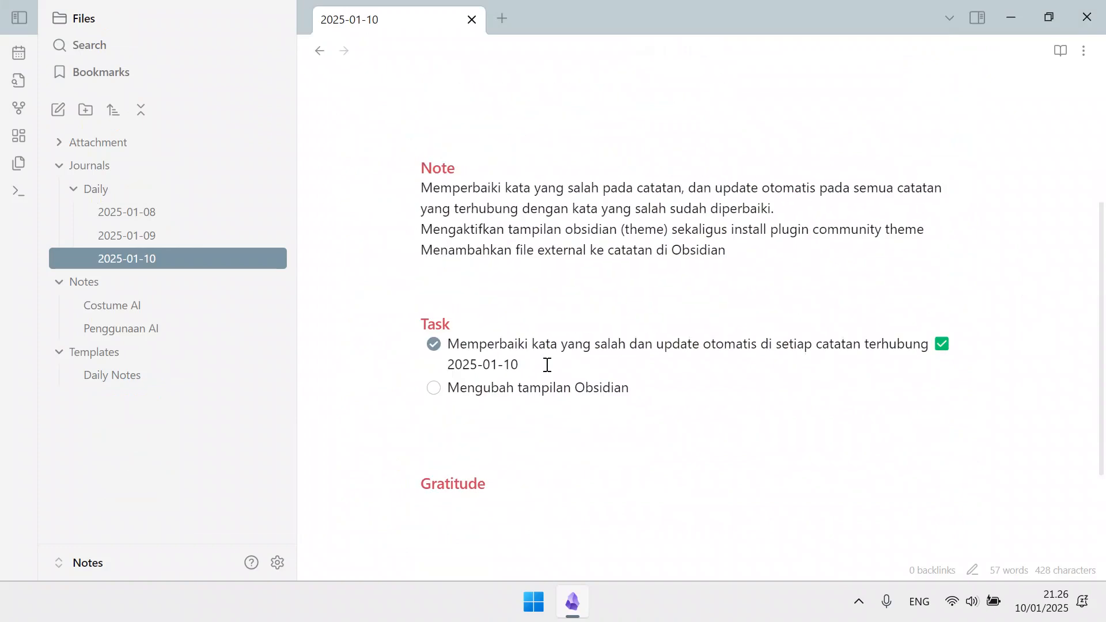
pyautogui.click(434, 389)
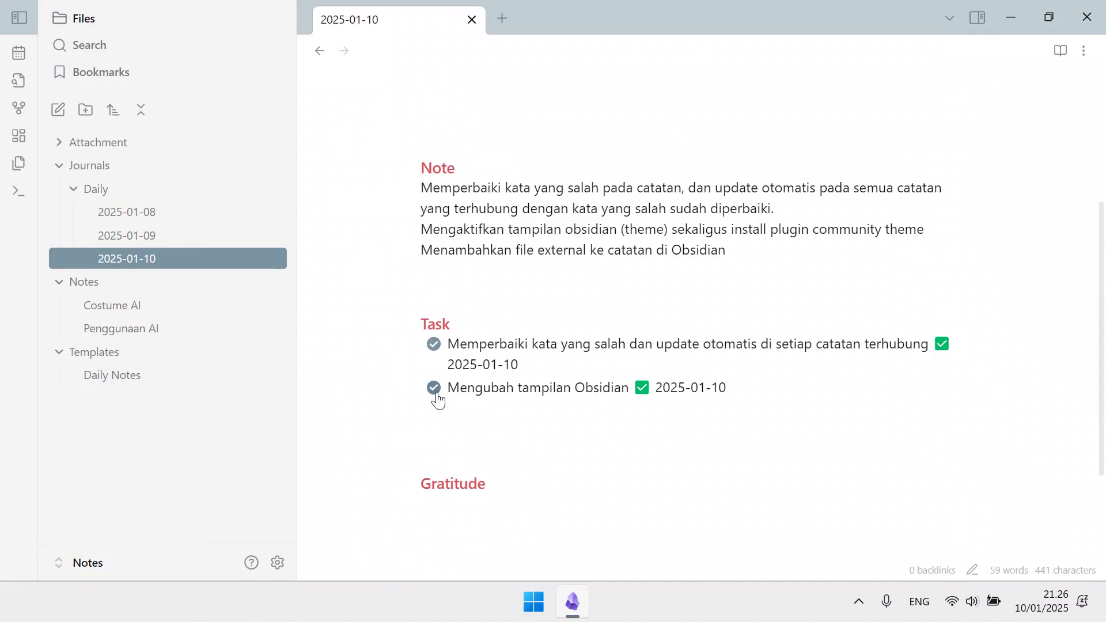
pyautogui.click(435, 391)
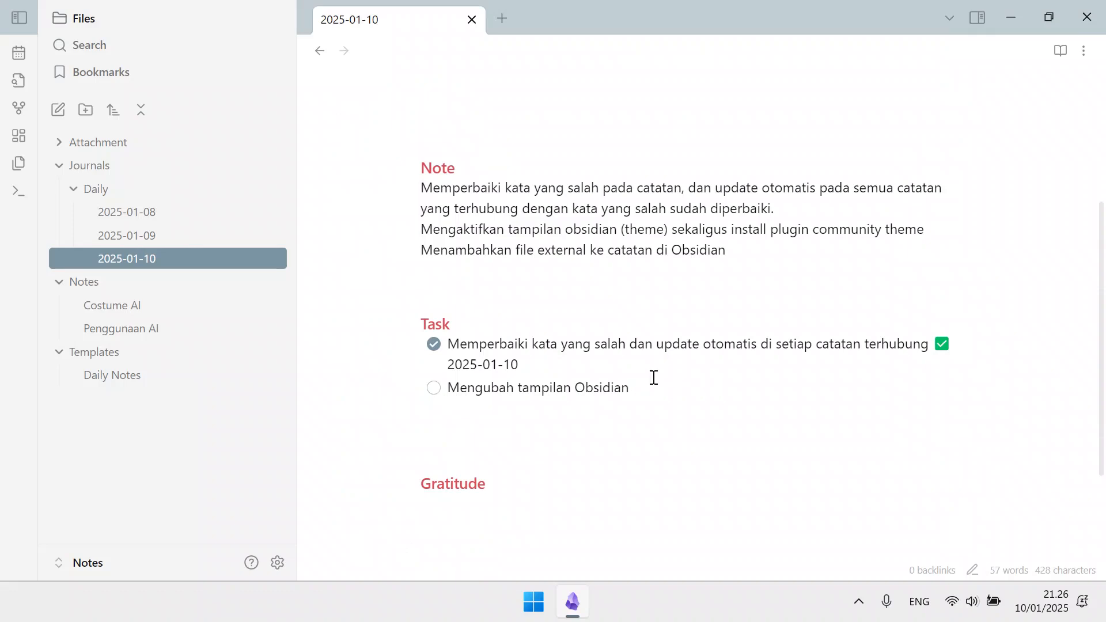
pyautogui.click(693, 385)
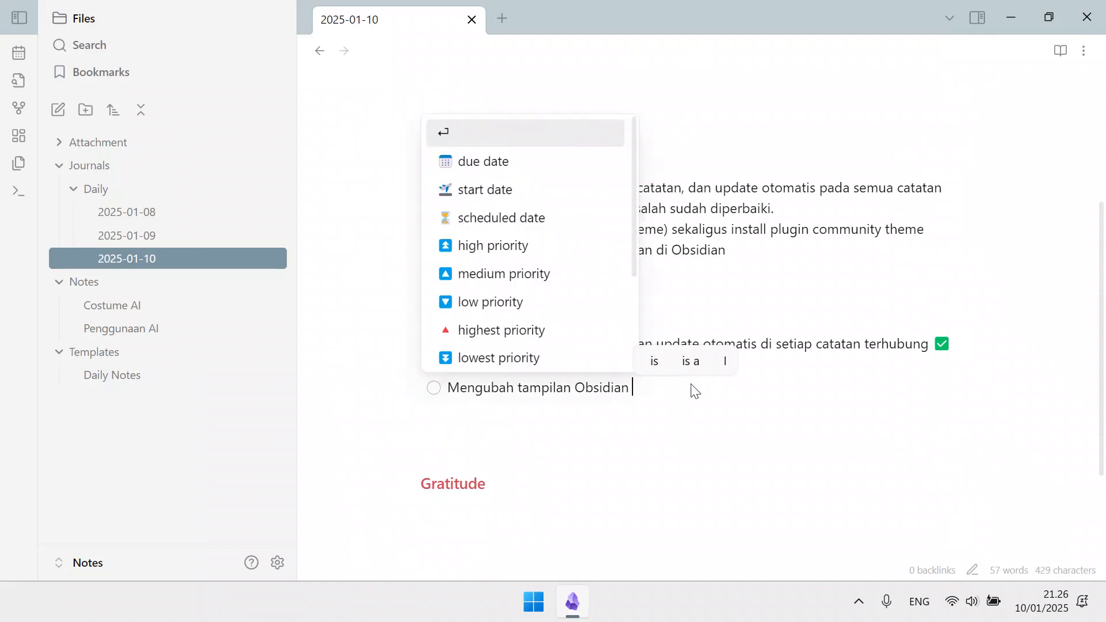
pyautogui.click(572, 164)
pyautogui.click(549, 132)
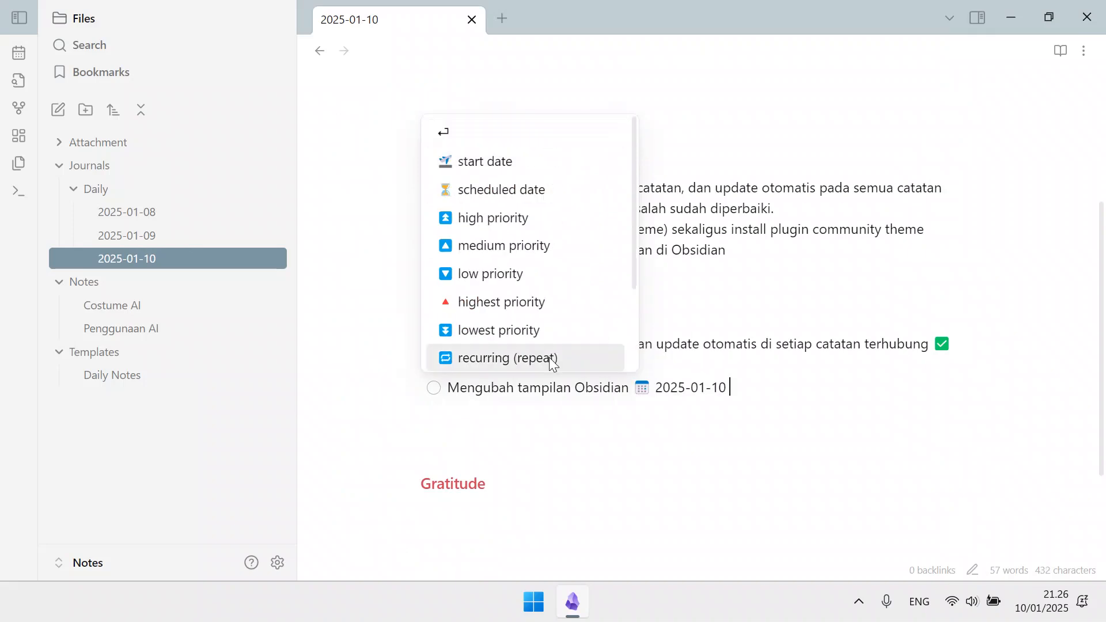
pyautogui.click(520, 420)
pyautogui.click(435, 389)
pyautogui.click(634, 483)
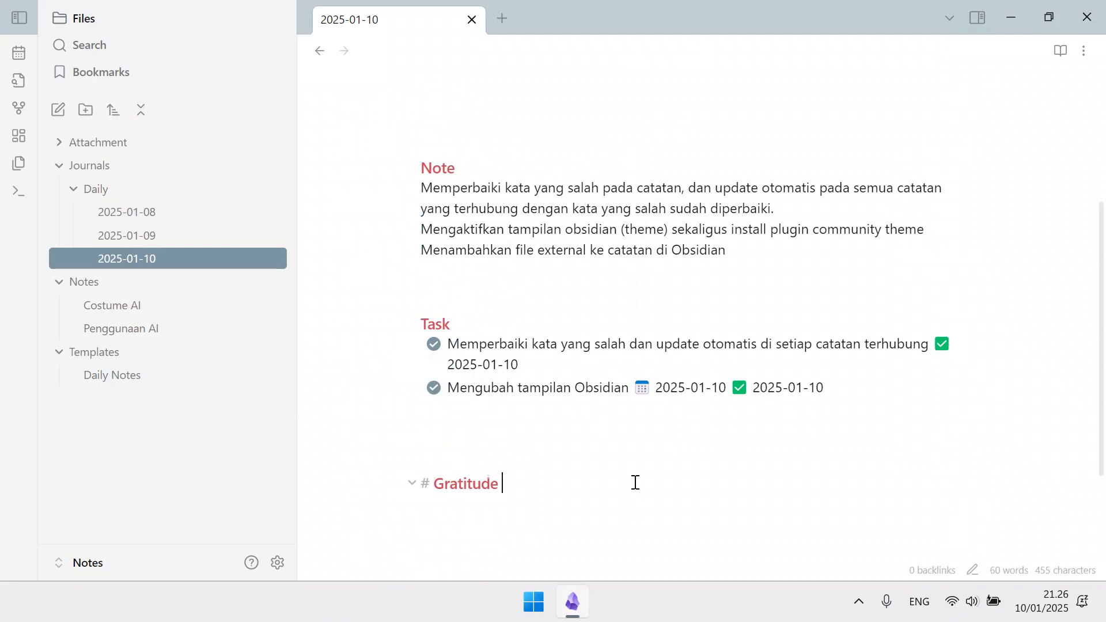
# Step: Add a third, unchecked task "Menambahkan file eksternal ke Catatan di Obsidian" below the completed ones
pyautogui.click(902, 396)
pyautogui.press('Return')
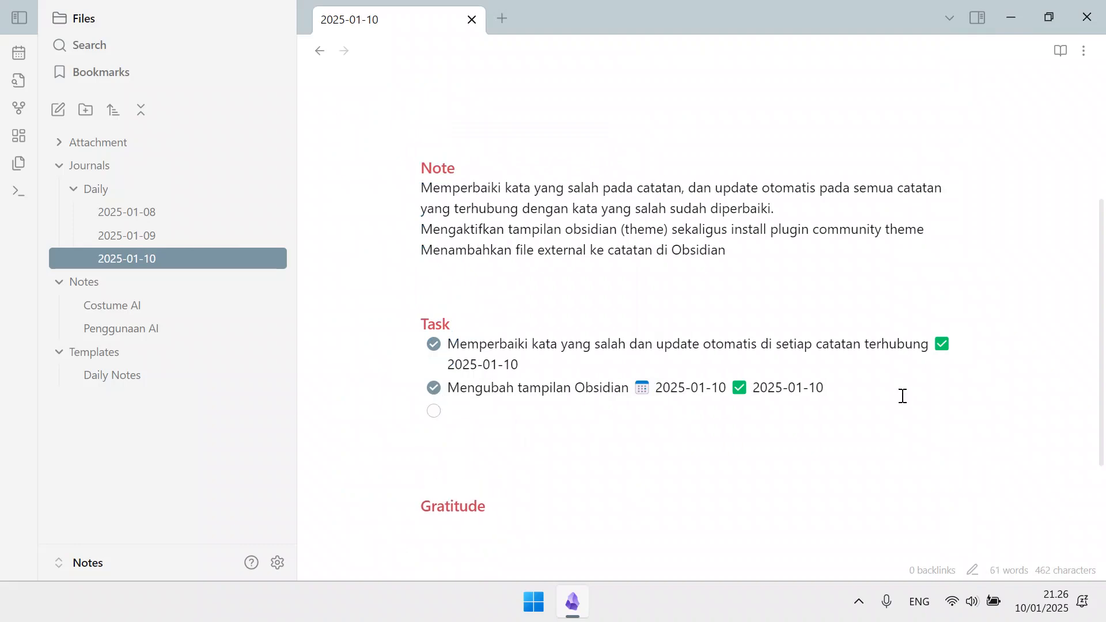
pyautogui.write('Menambahkan')
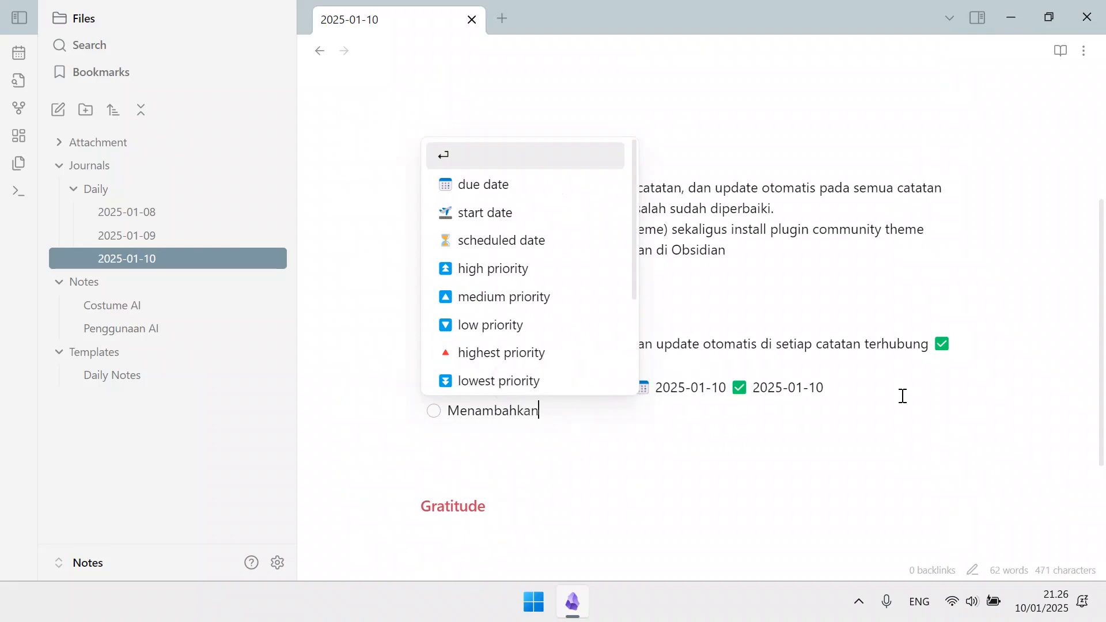
pyautogui.write(' file ke Ca')
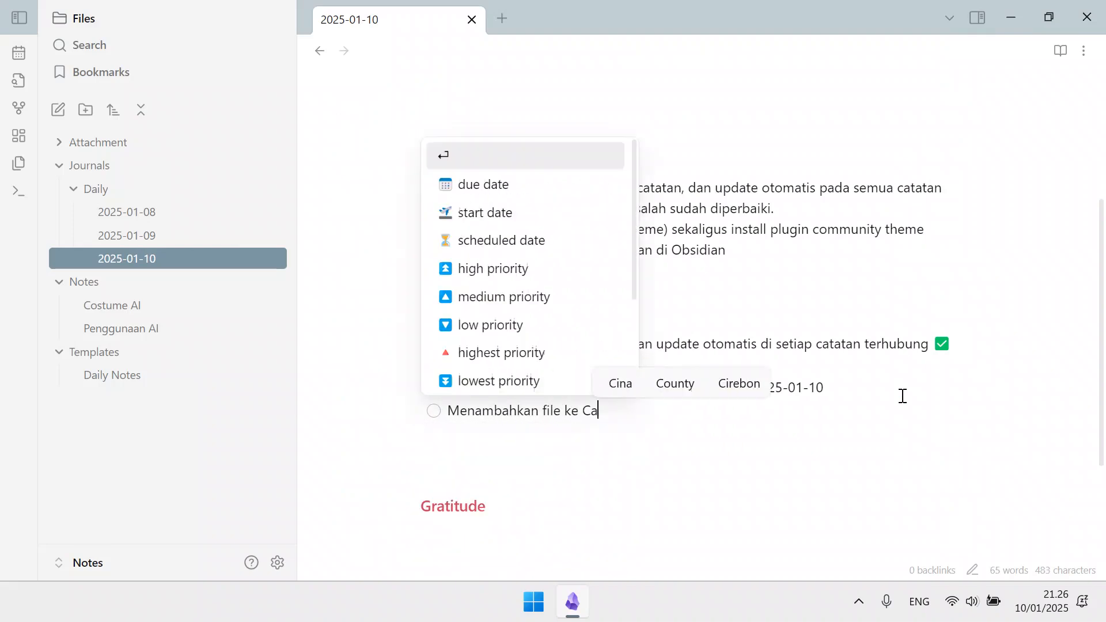
pyautogui.write('tatan')
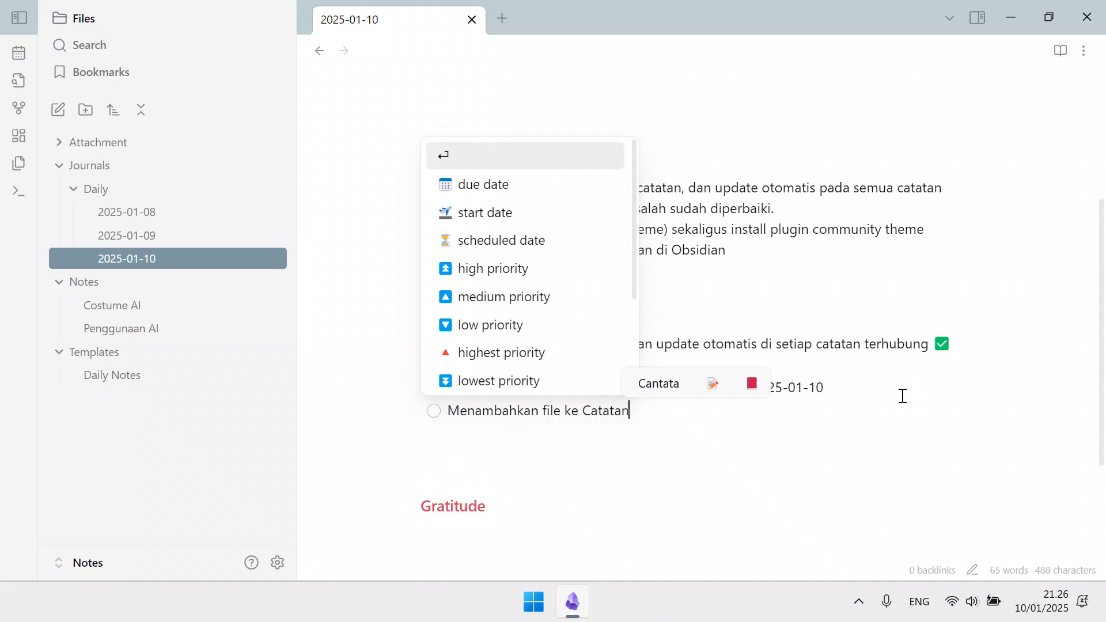
pyautogui.write(' di Obsidian')
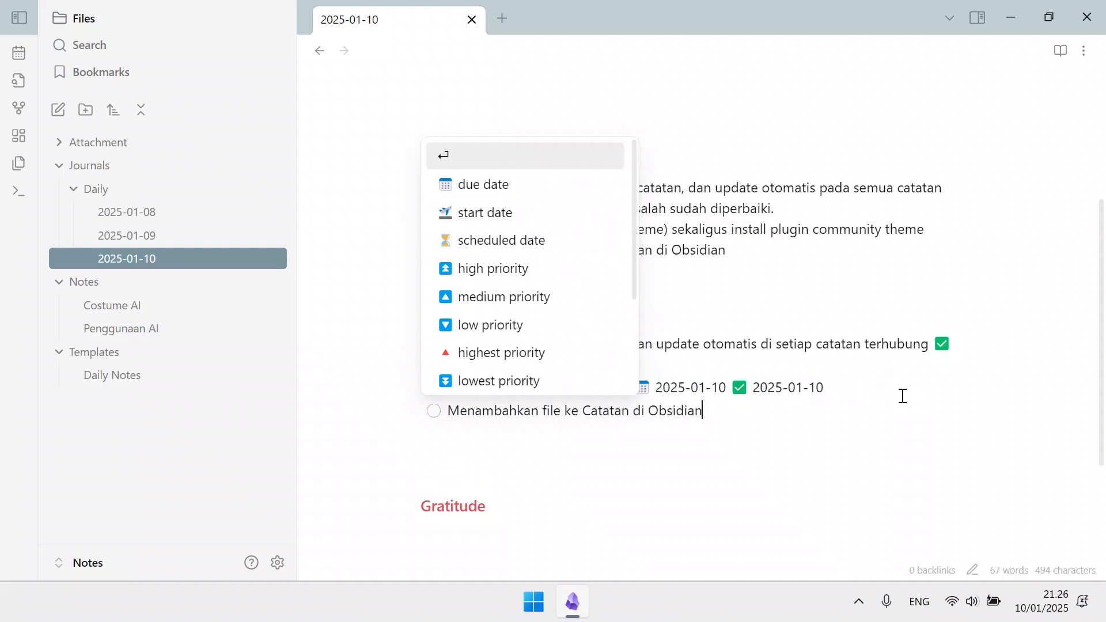
pyautogui.click(569, 412)
pyautogui.write('eksternal')
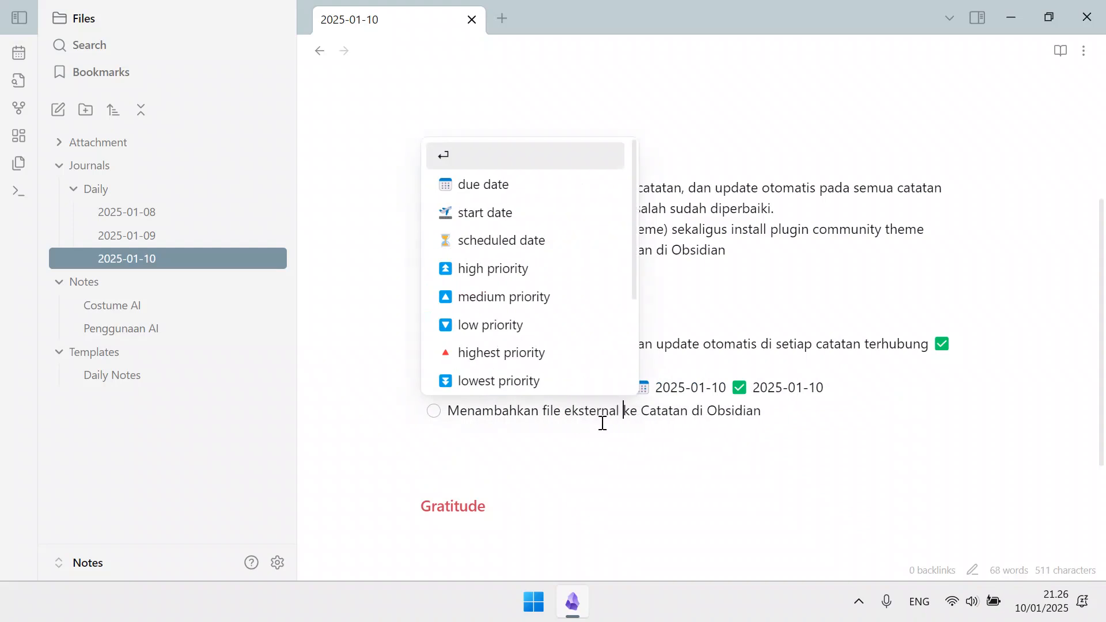
pyautogui.click(681, 463)
# Step: Give the new third task a due date of today, 2025-01-10
pyautogui.click(778, 413)
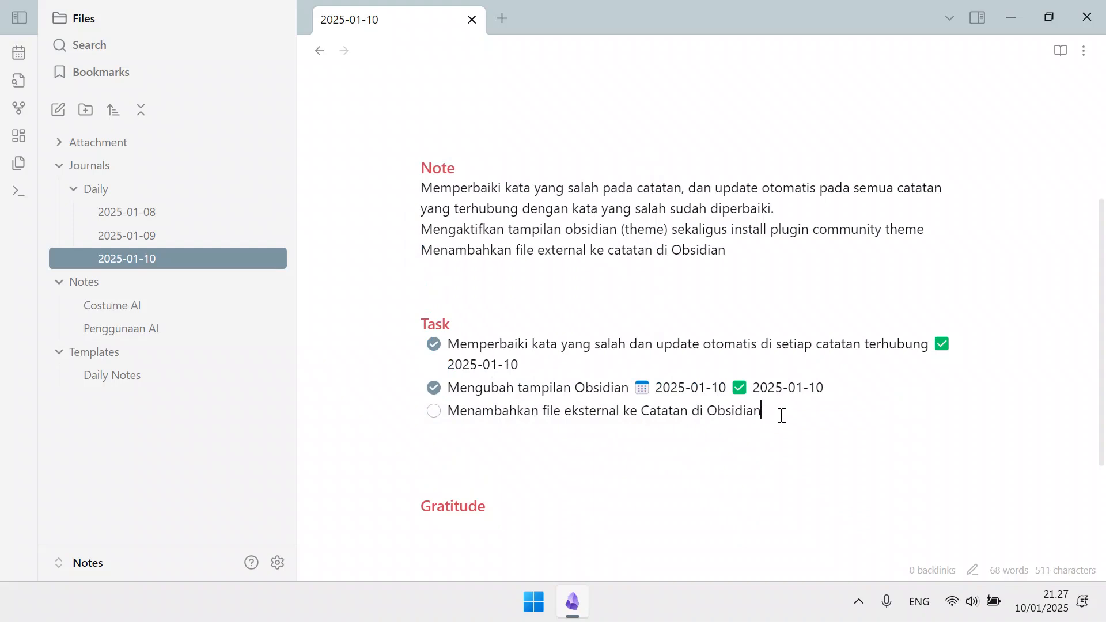
pyautogui.click(451, 188)
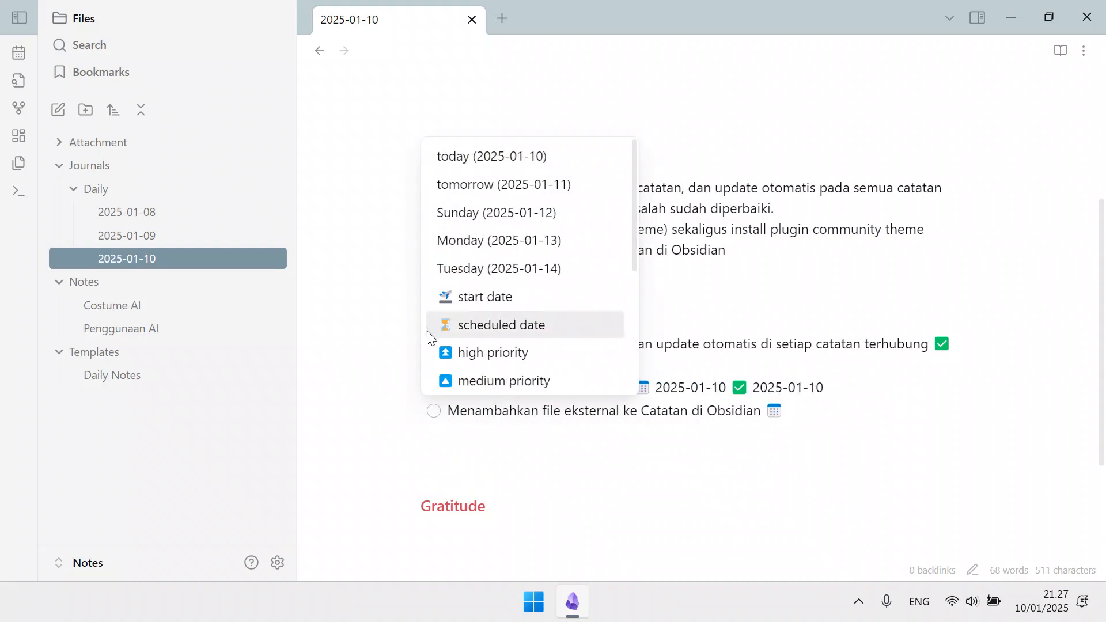
pyautogui.click(477, 166)
pyautogui.click(607, 460)
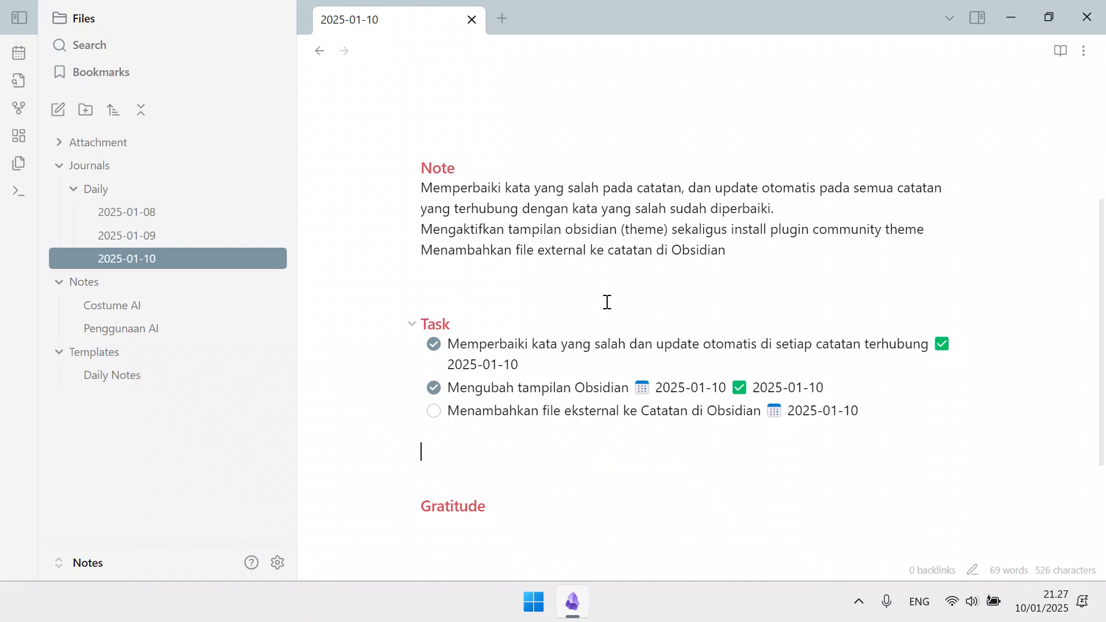
# Step: Create a new note titled "Prompt AI" in the Notes folder and start its body with the tag #ai
pyautogui.click(50, 113)
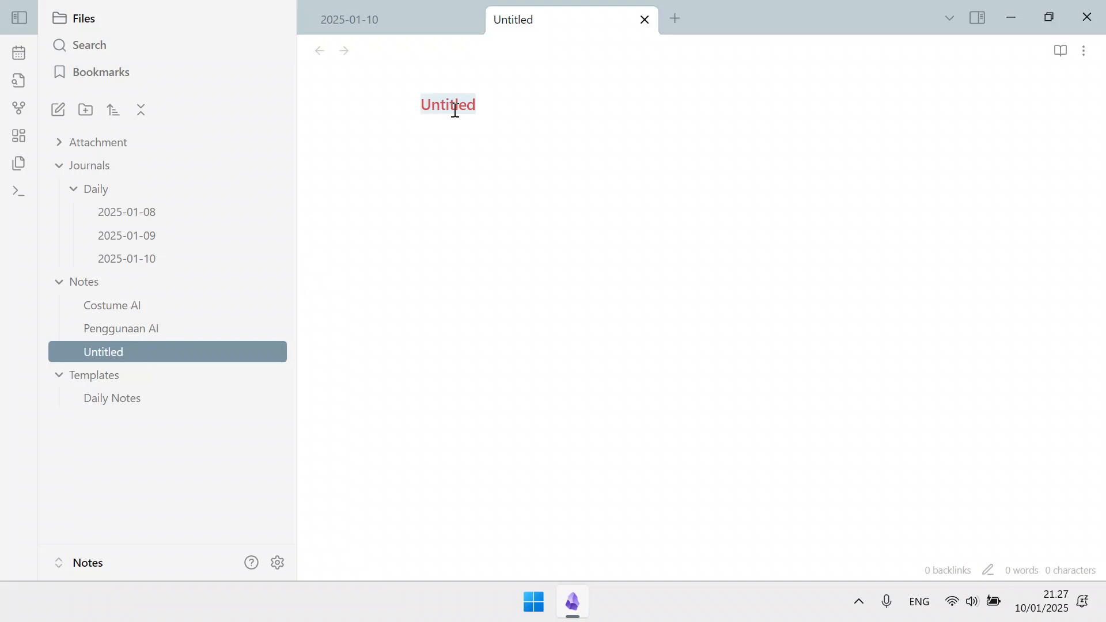
pyautogui.write('Promp')
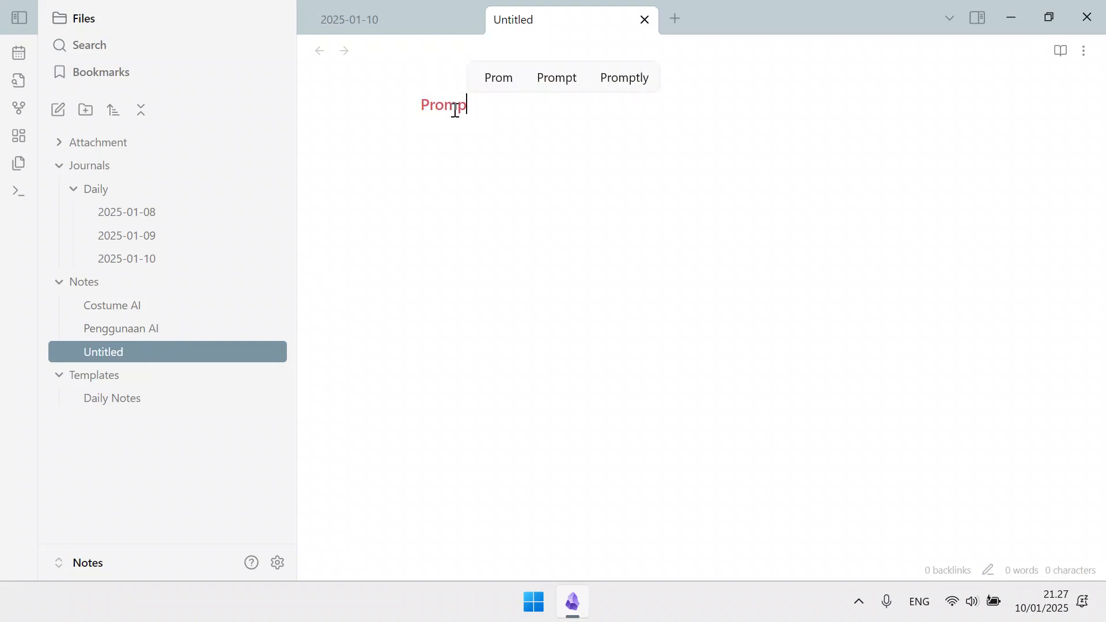
pyautogui.write('t AI')
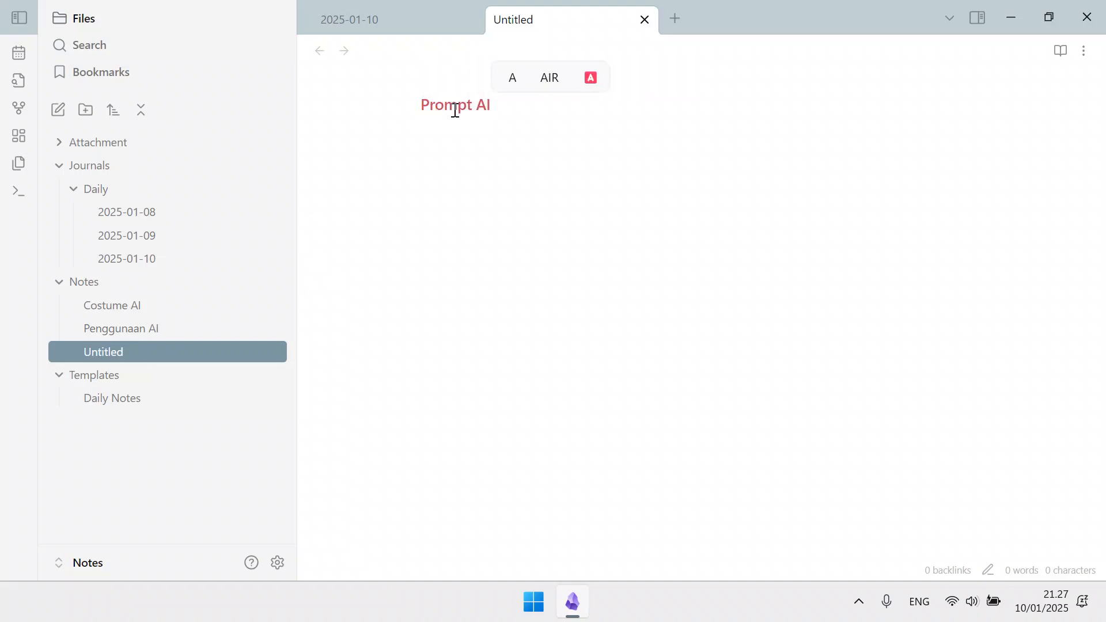
pyautogui.press('Return')
pyautogui.write('#ai')
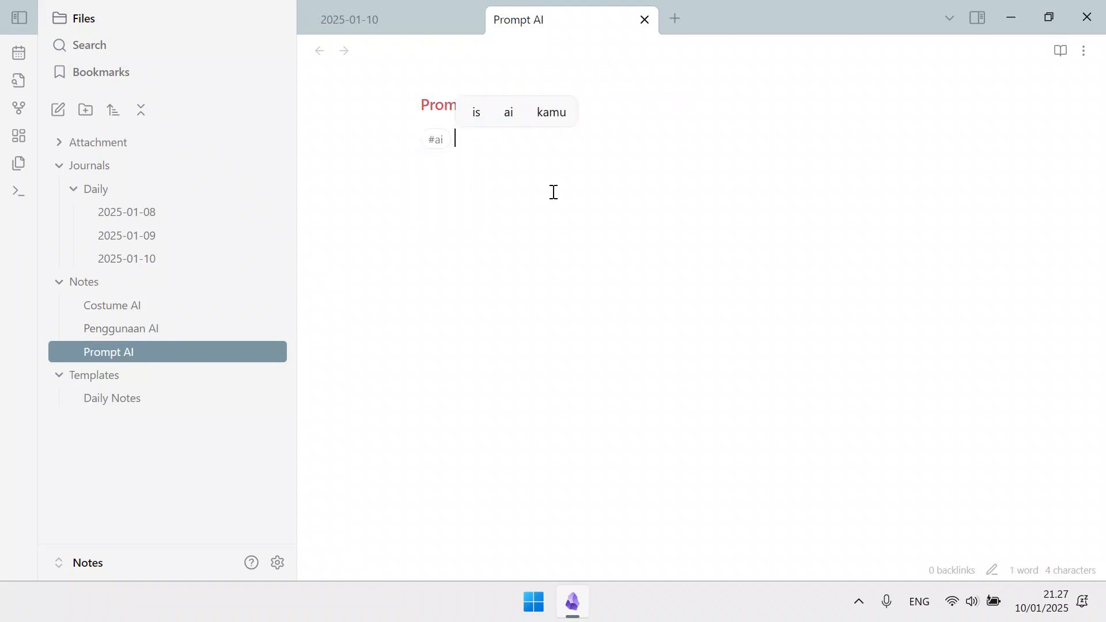
# Step: Switch to Firefox, search the web for "bing" and open the Microsoft Bing home page
pyautogui.click(533, 602)
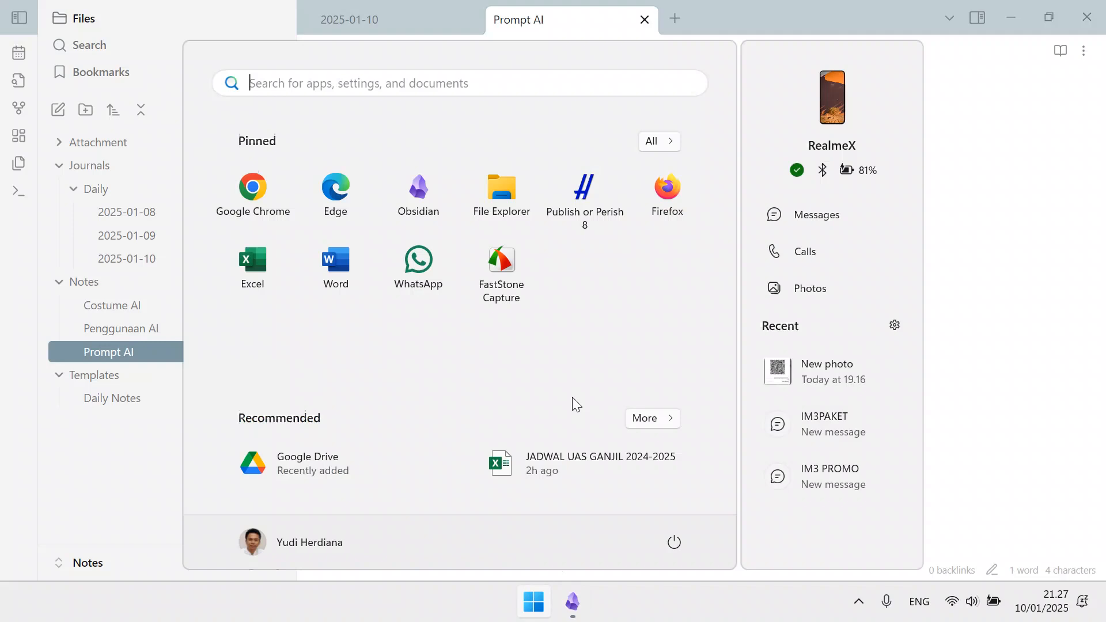
pyautogui.click(667, 199)
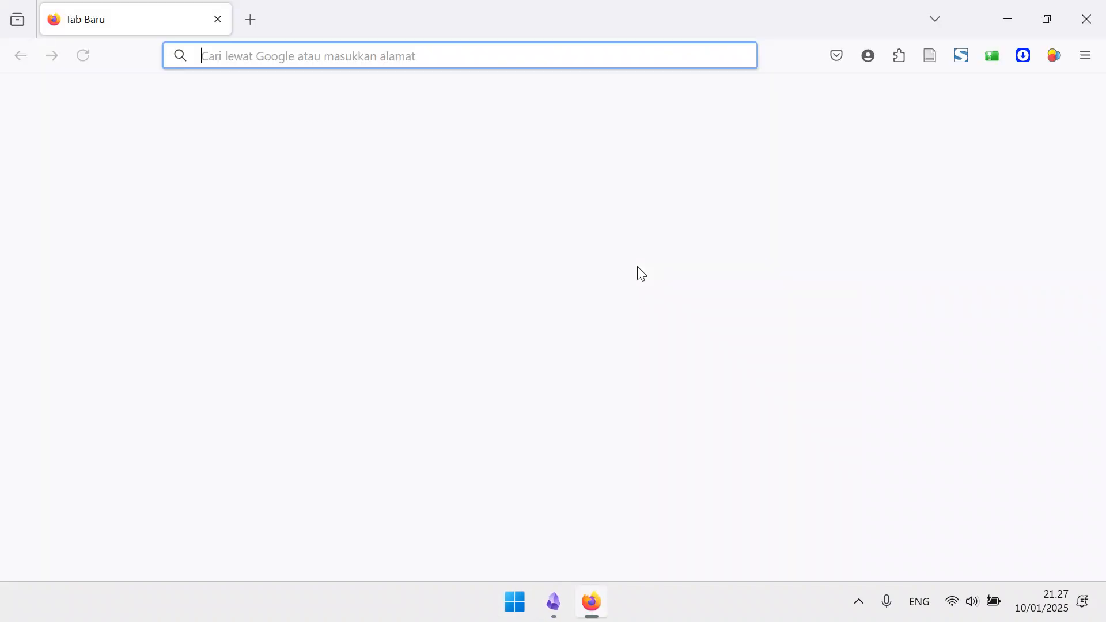
pyautogui.write('bing')
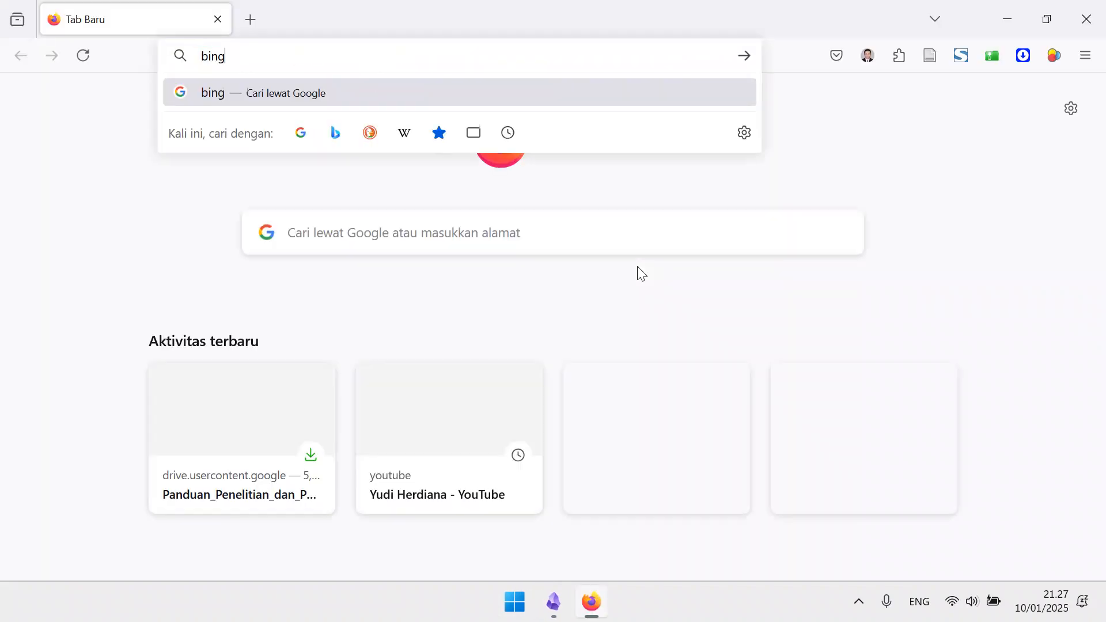
pyautogui.press('Return')
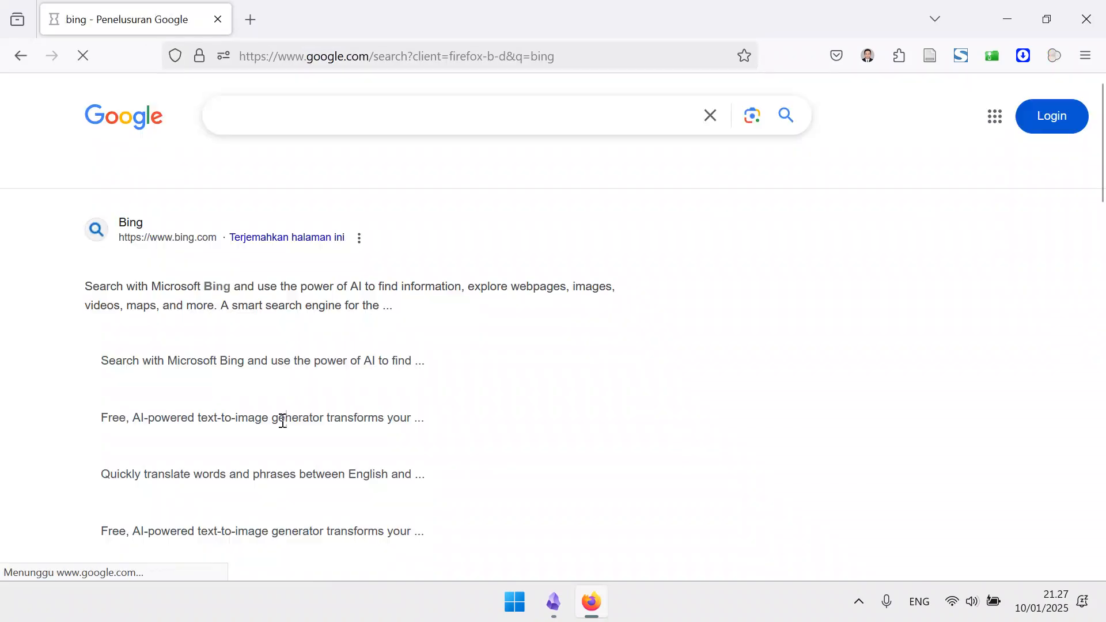
pyautogui.click(148, 261)
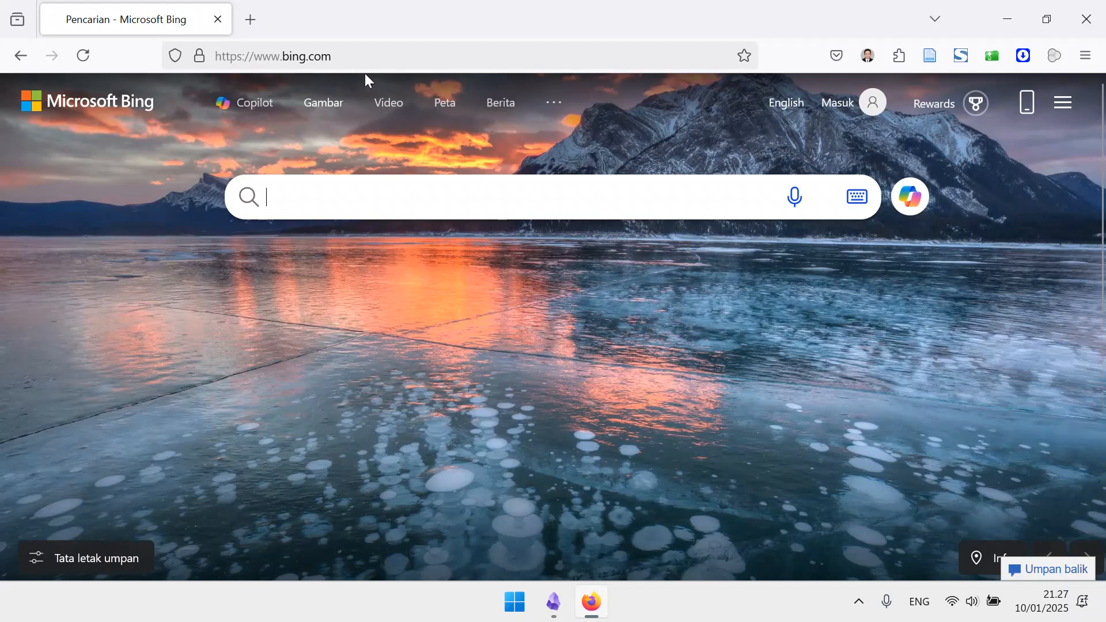
# Step: Search the web for "gemini" and open the Google Gemini site from the results
pyautogui.click(376, 56)
pyautogui.write('geminin')
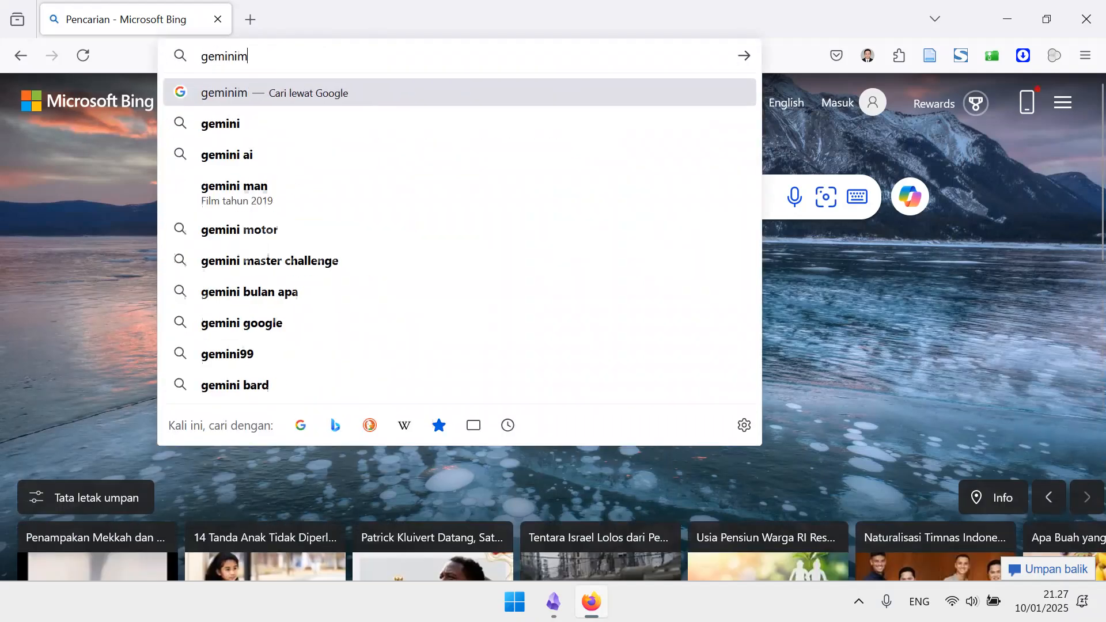
pyautogui.press('BackSpace')
pyautogui.press('Return')
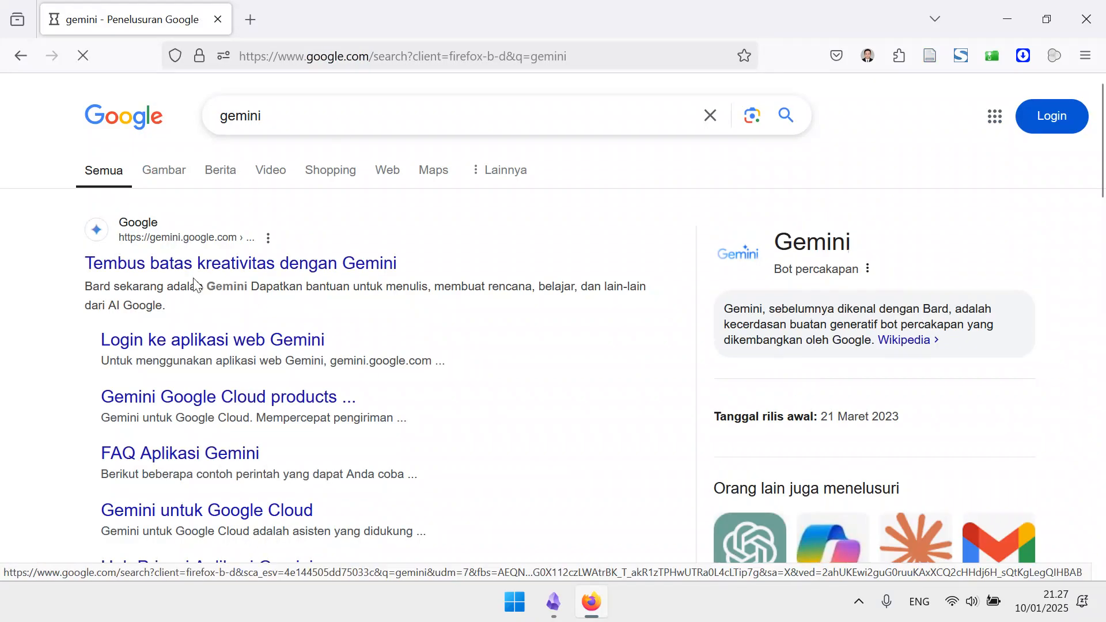
pyautogui.click(204, 271)
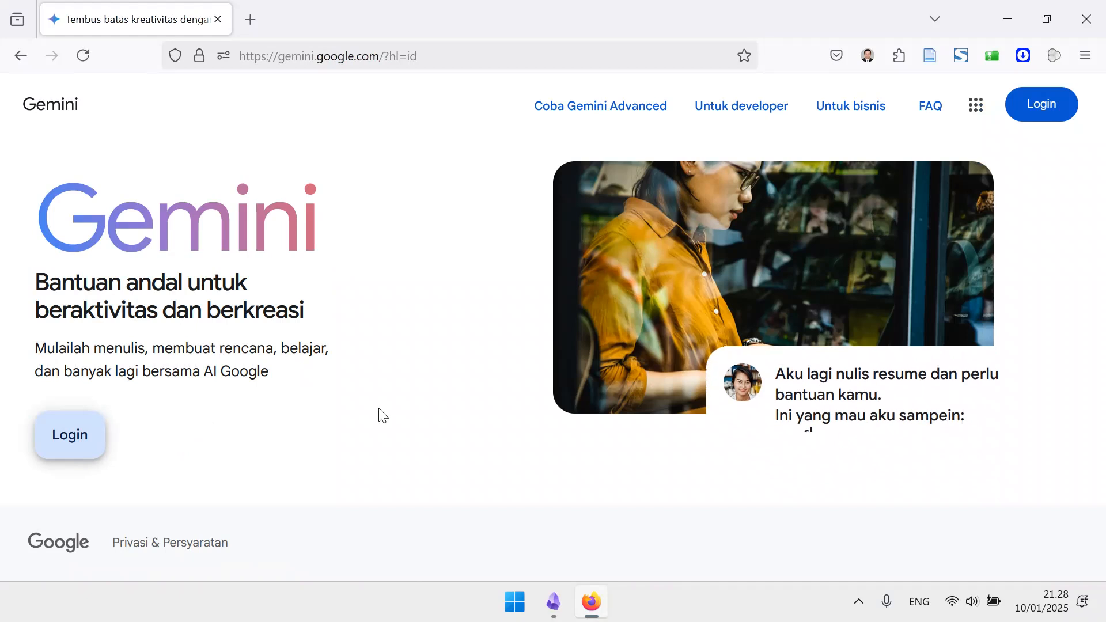
# Step: Open chatgpt.com in a new browser tab and close the Gemini tab
pyautogui.click(251, 21)
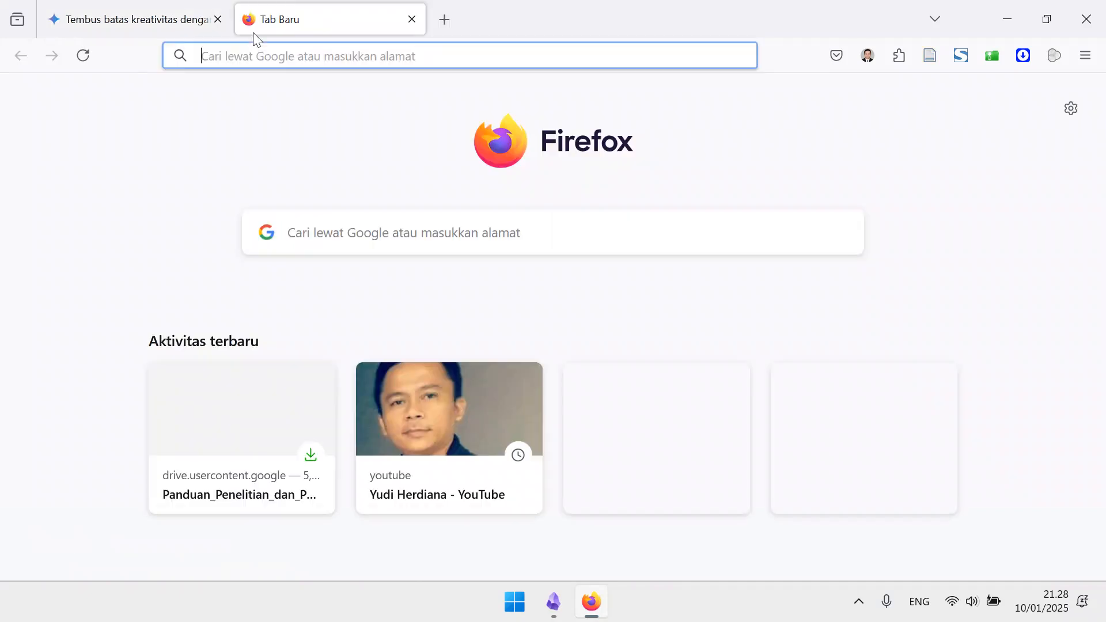
pyautogui.click(292, 55)
pyautogui.write('chat')
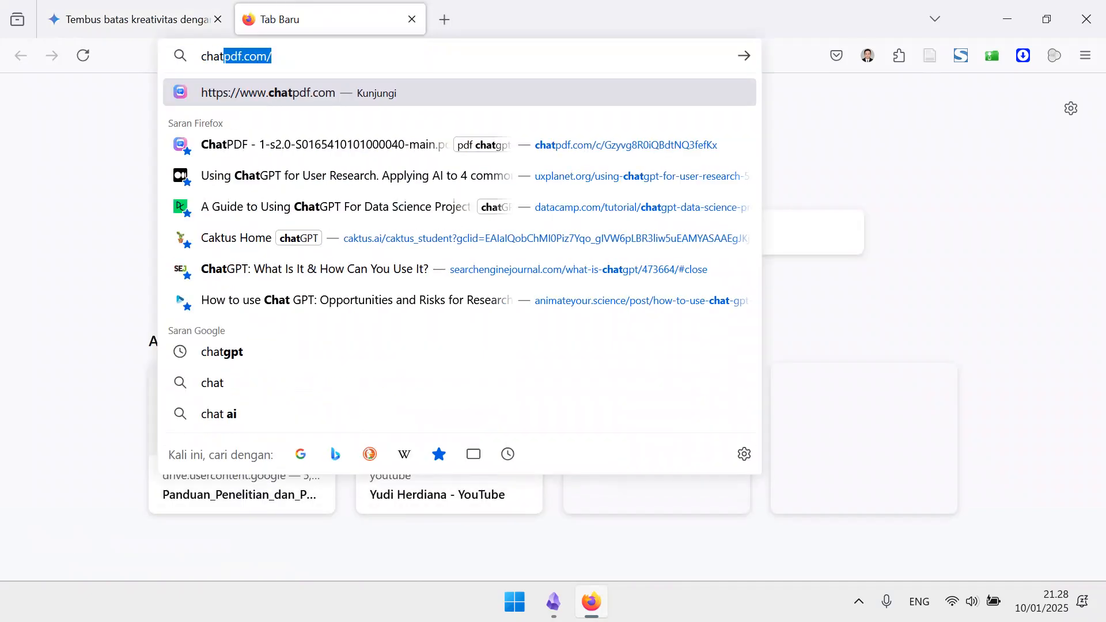
pyautogui.write('gpt.com')
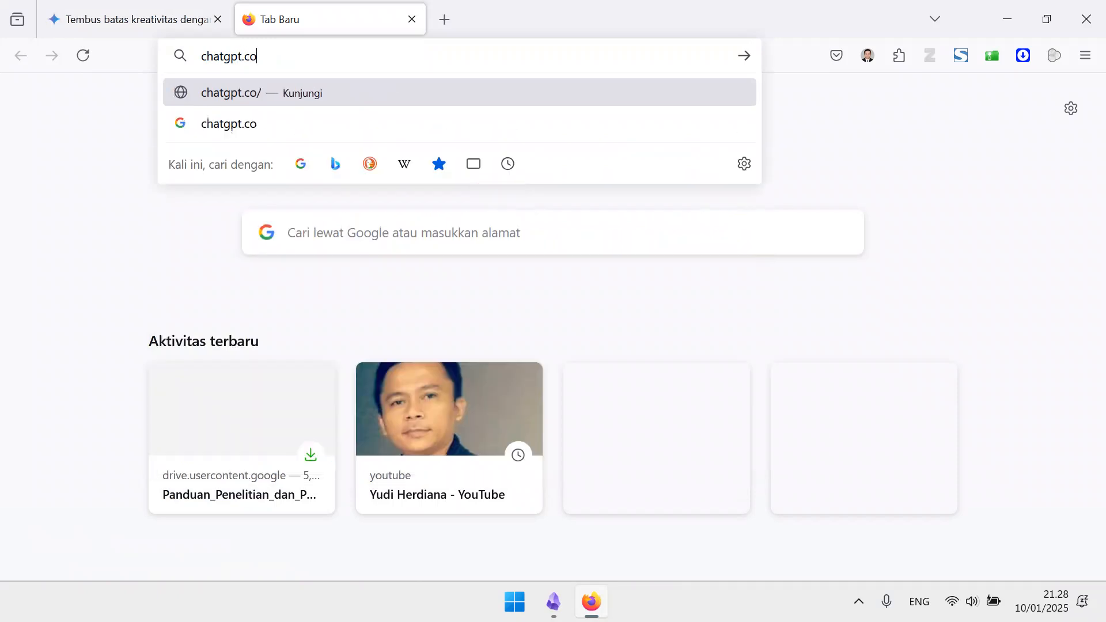
pyautogui.press('Return')
pyautogui.click(217, 19)
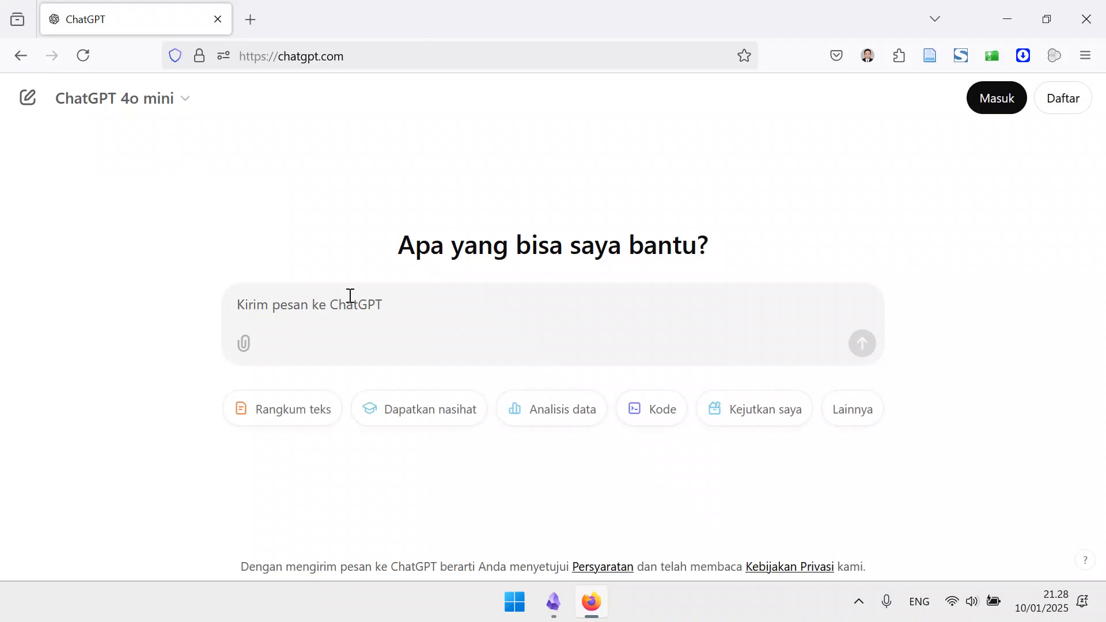
# Step: Send ChatGPT the prompt "buat contoh Prompt AI untuk menulis deskripsi video youtube untuk judul obsidian themes and external file"
pyautogui.write('bua')
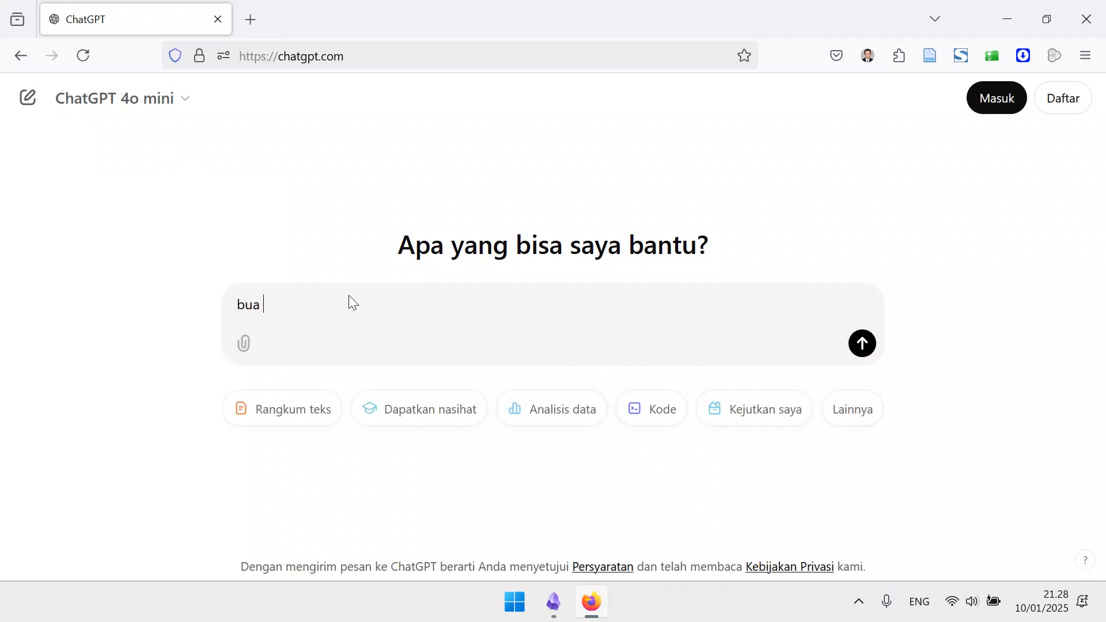
pyautogui.write('t contoh Pr')
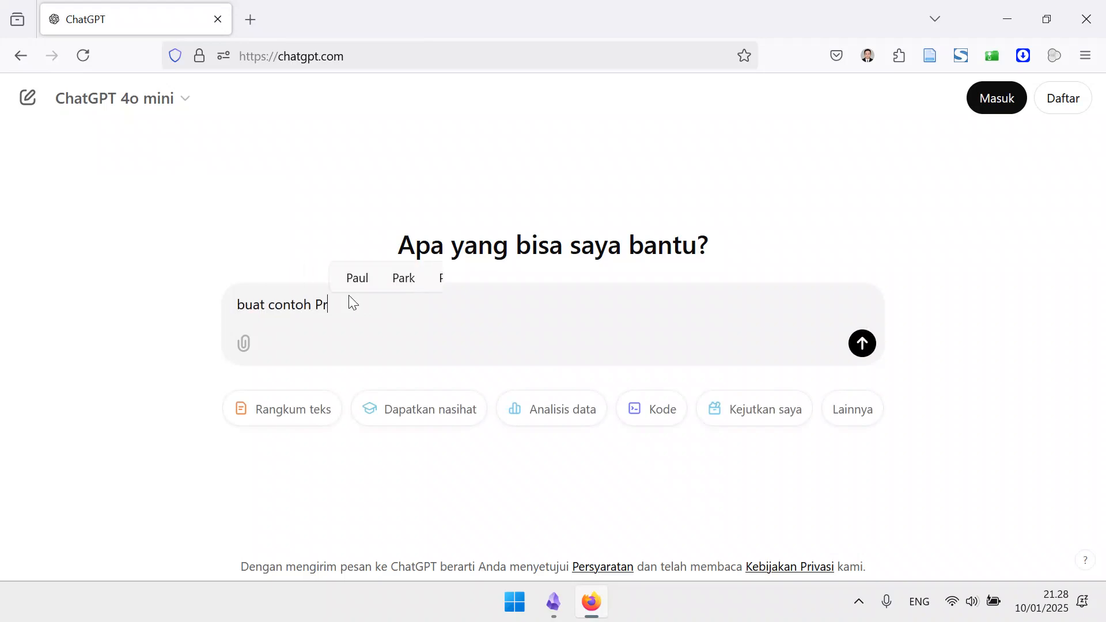
pyautogui.write('ompt AI untuk ')
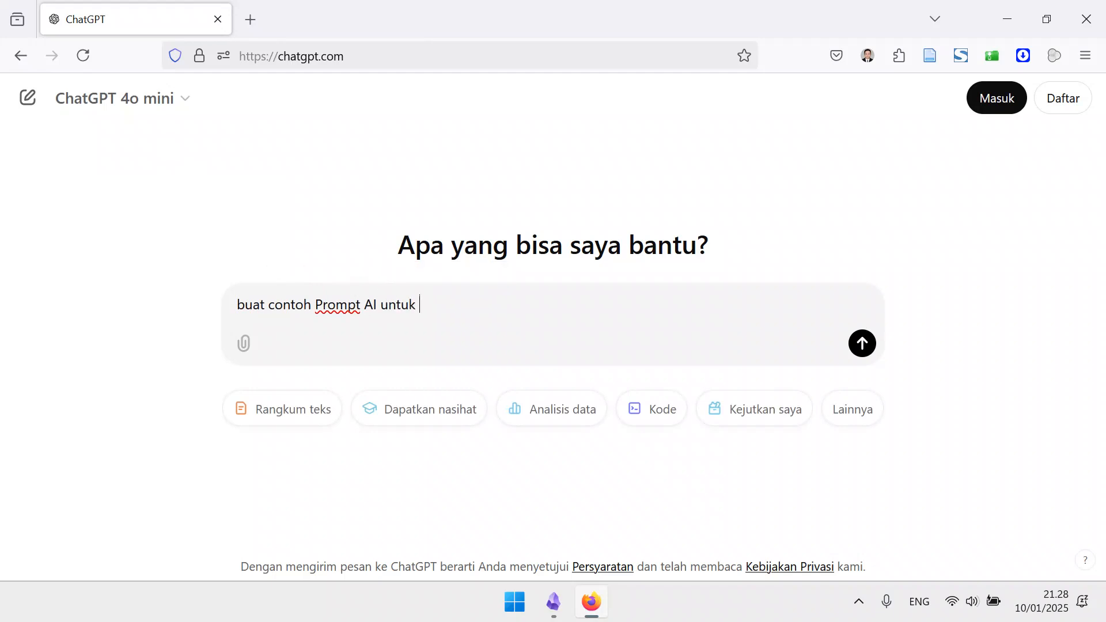
pyautogui.write('menulis')
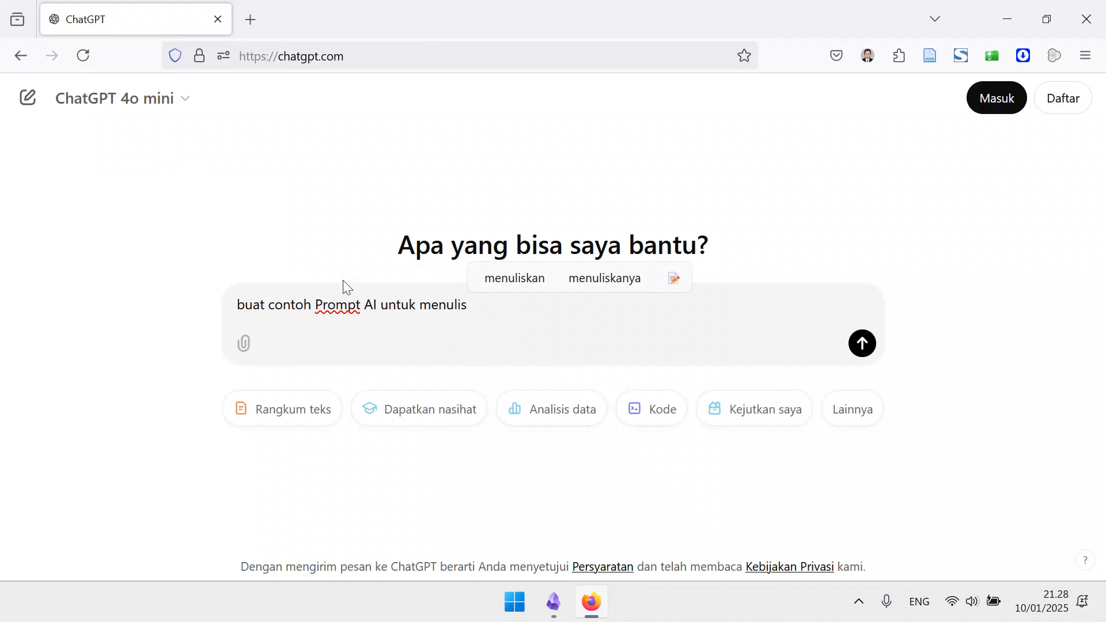
pyautogui.write('deskripsi ')
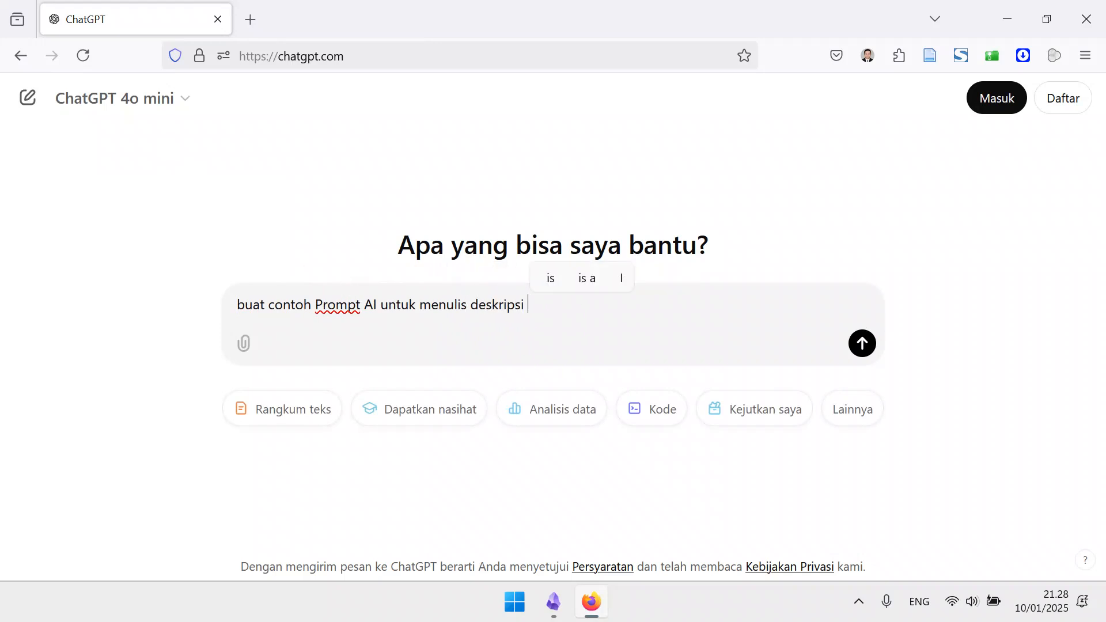
pyautogui.write('vid')
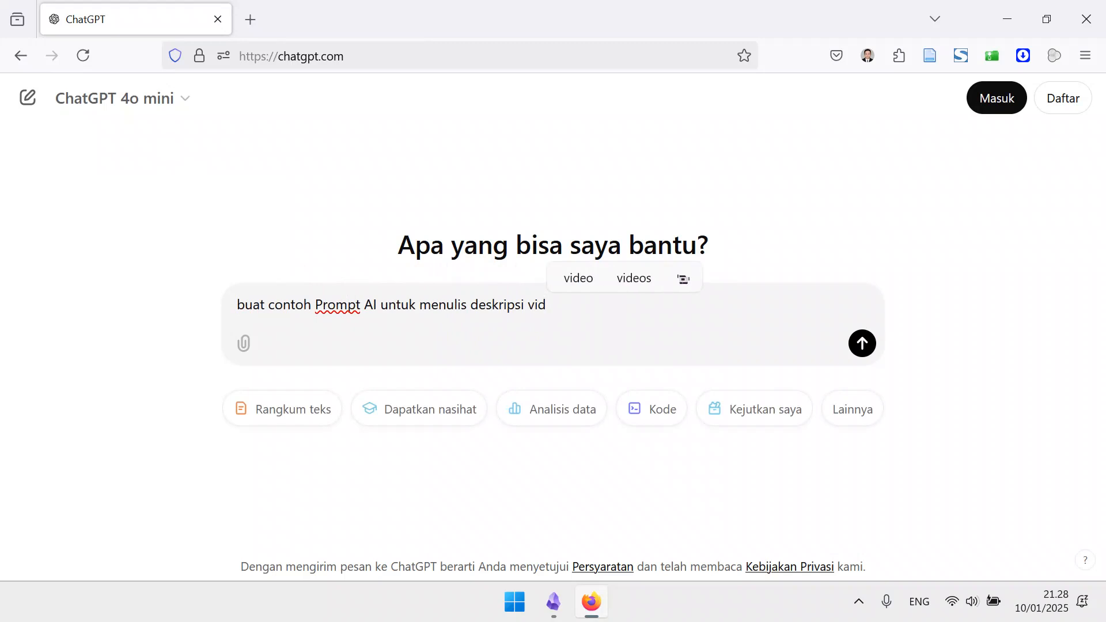
pyautogui.write('eo youtube untuk judul')
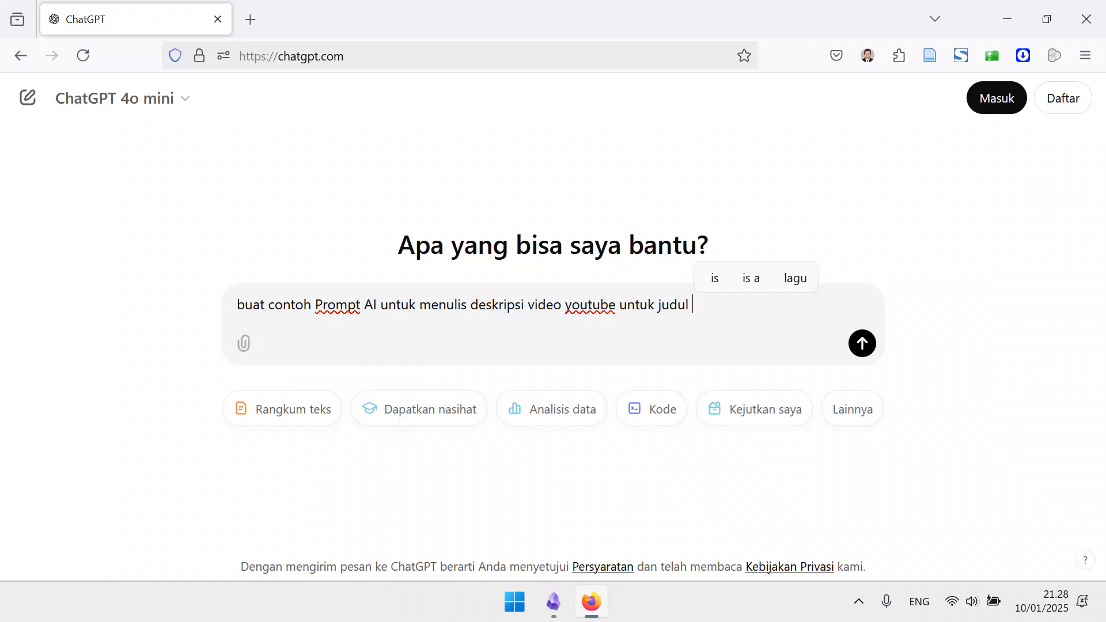
pyautogui.write(' obsidian ')
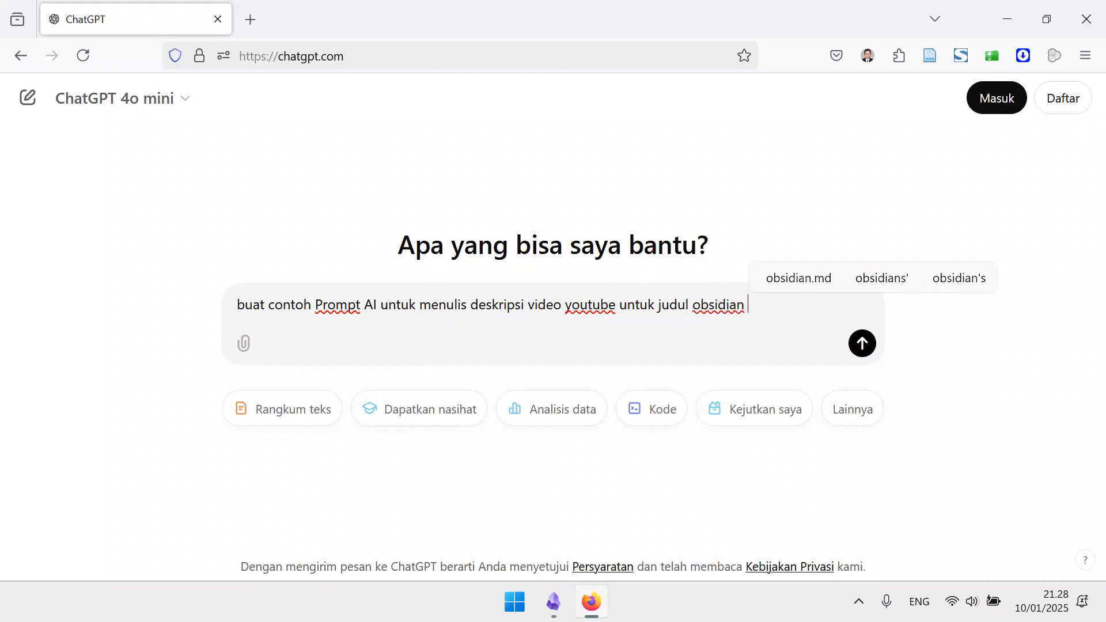
pyautogui.write('themes')
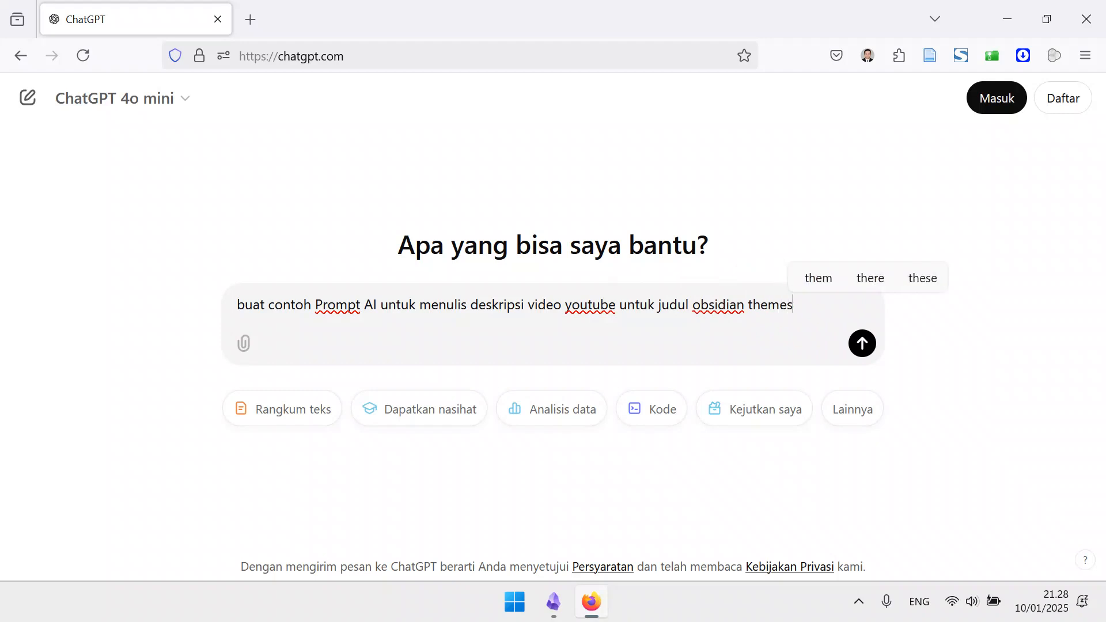
pyautogui.write(' and ')
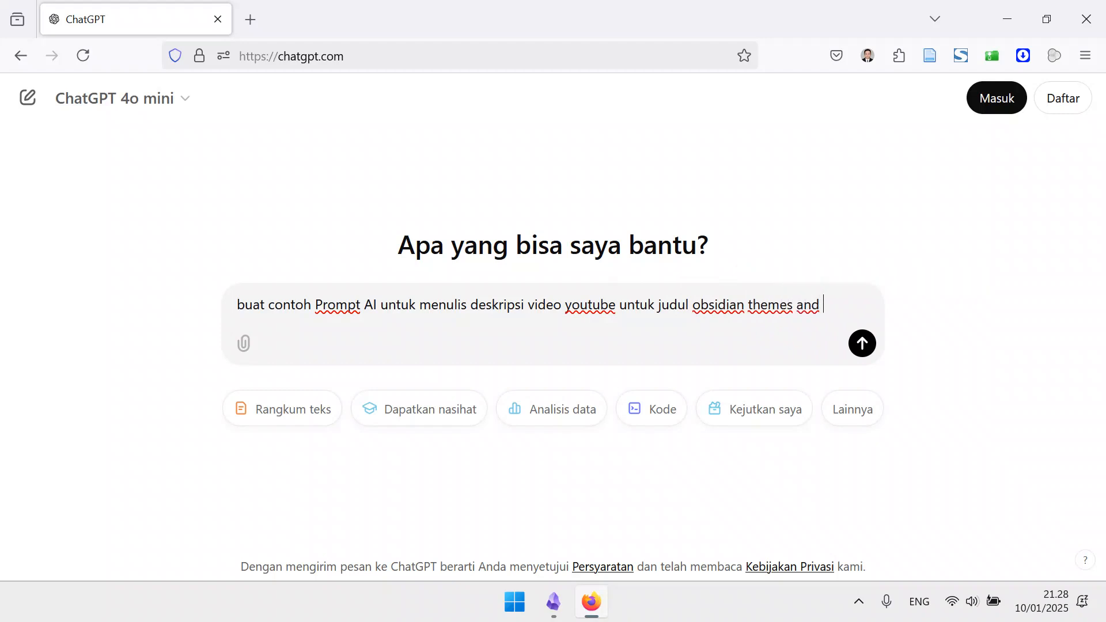
pyautogui.write('external file')
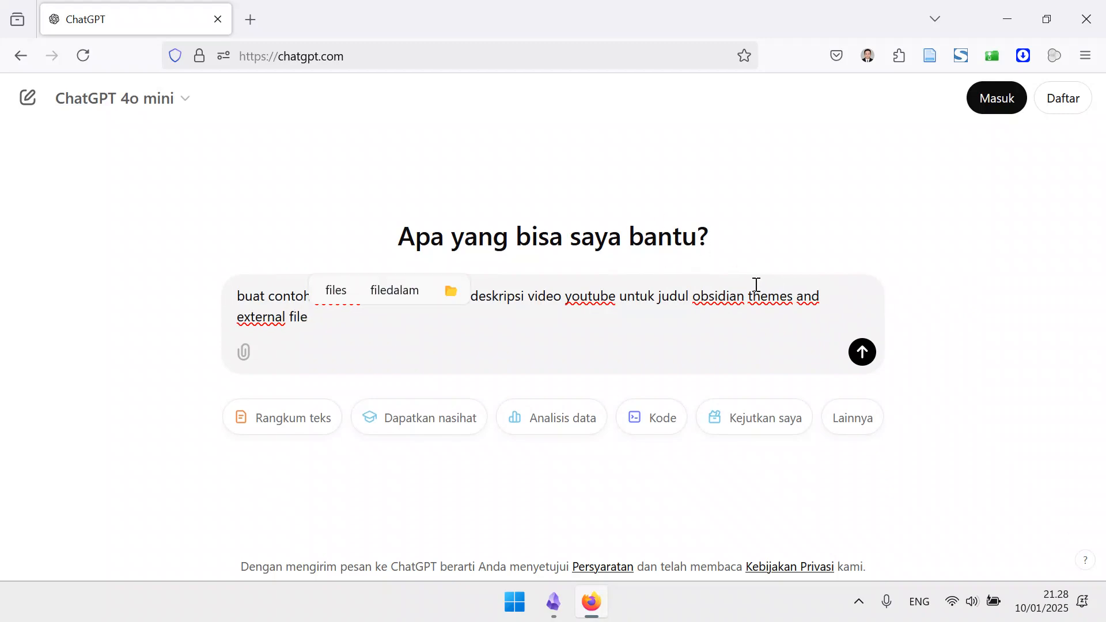
pyautogui.click(862, 352)
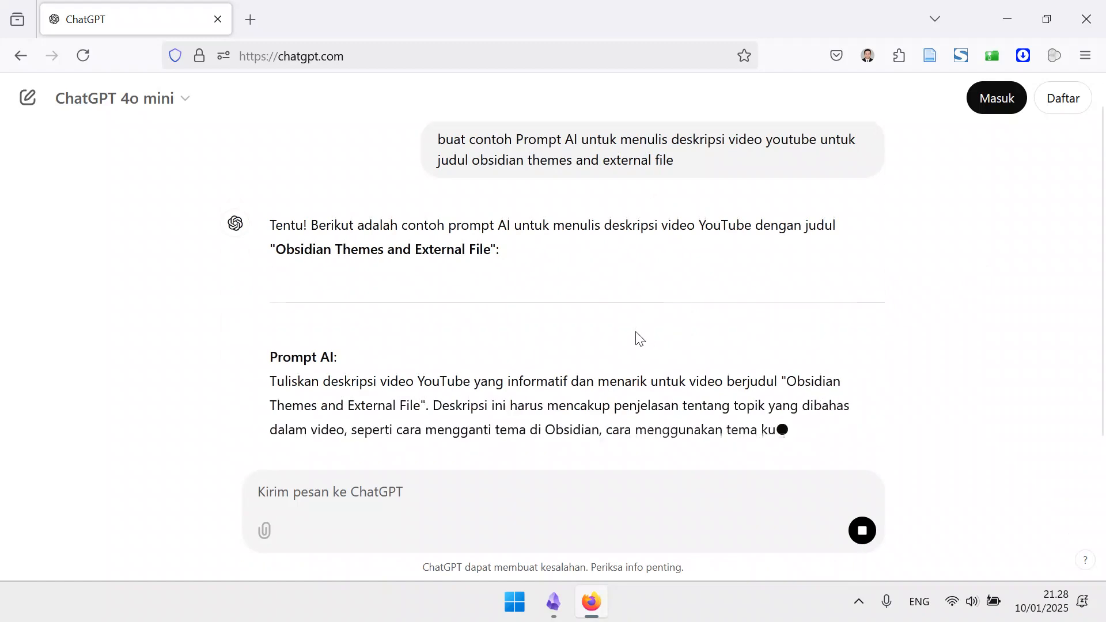
# Step: Copy ChatGPT's full response and paste it below the #ai tag in the Prompt AI note in Obsidian
pyautogui.scroll(-2, 456, 307)
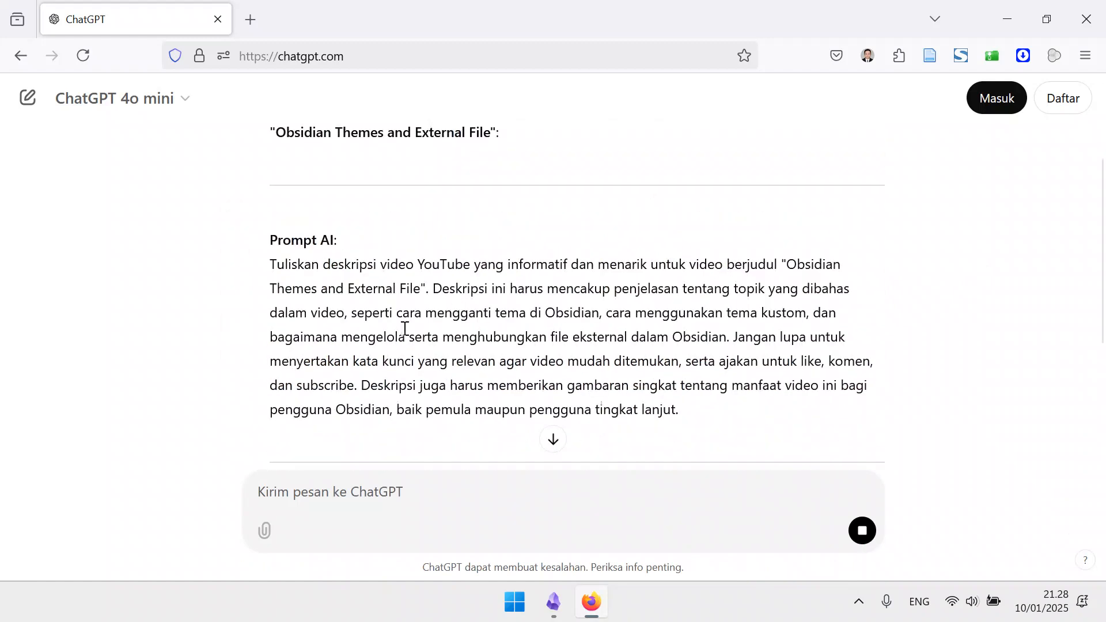
pyautogui.scroll(-2, 407, 336)
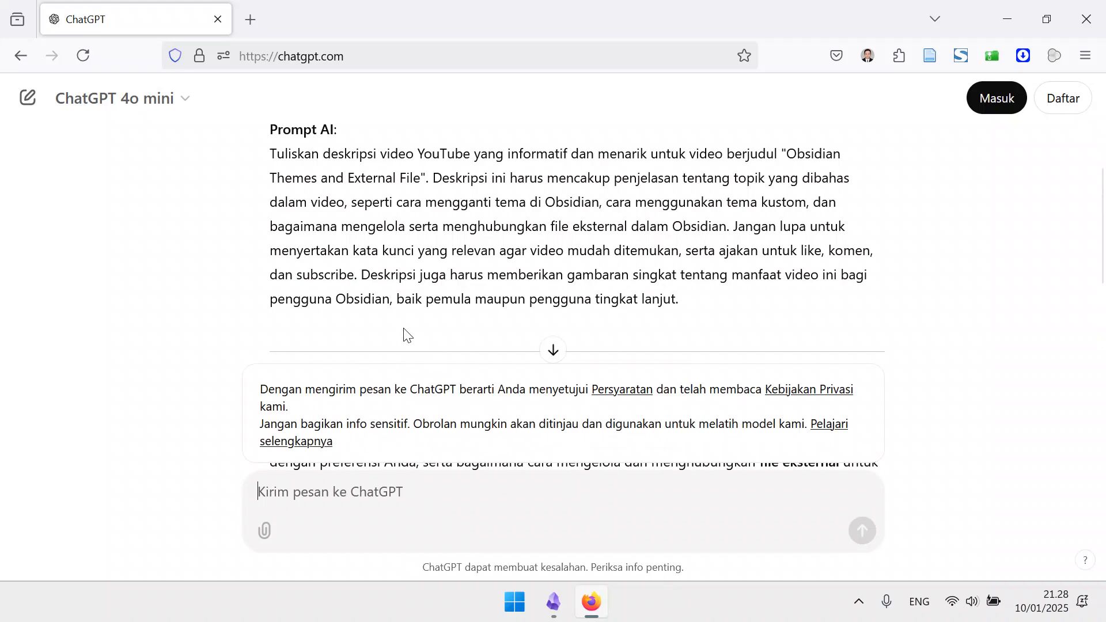
pyautogui.scroll(-4, 499, 299)
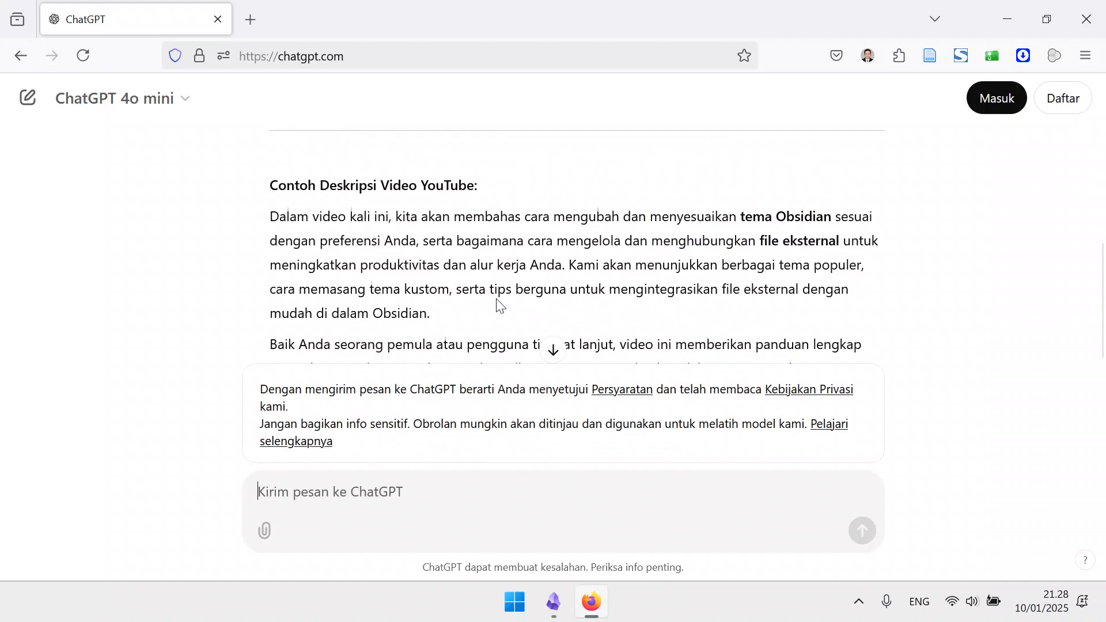
pyautogui.scroll(-5, 499, 305)
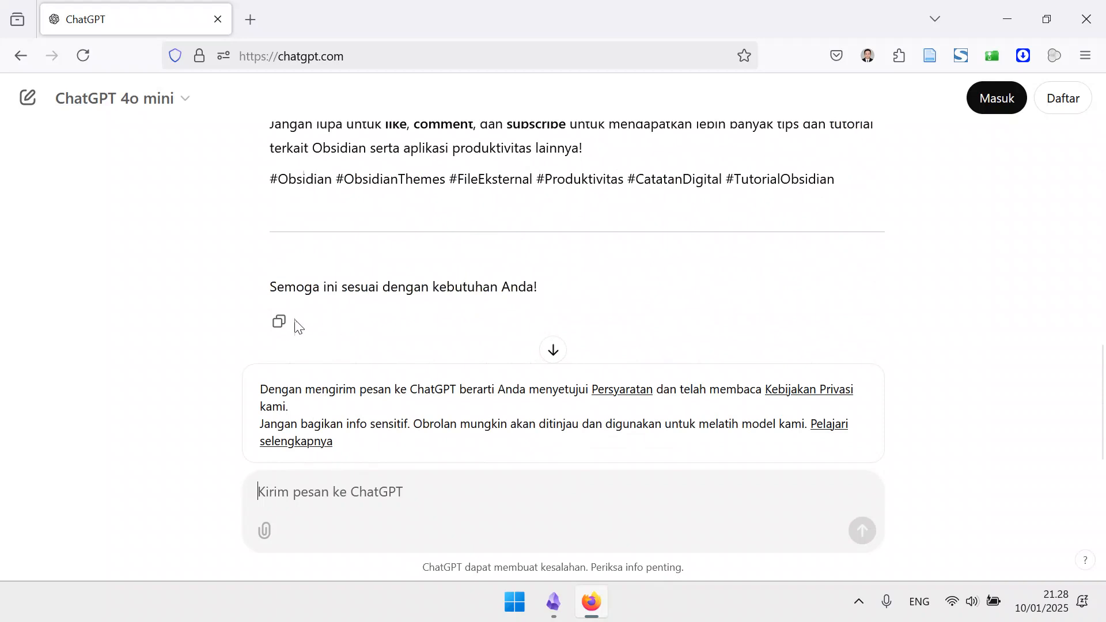
pyautogui.click(278, 323)
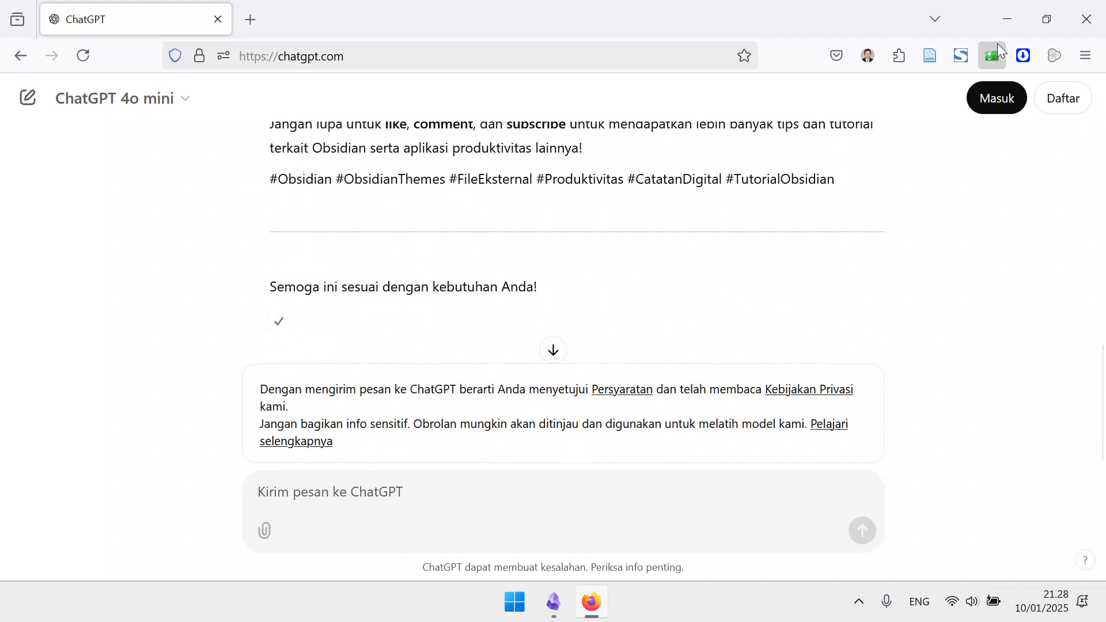
pyautogui.hotkey('alt', 'Tab')
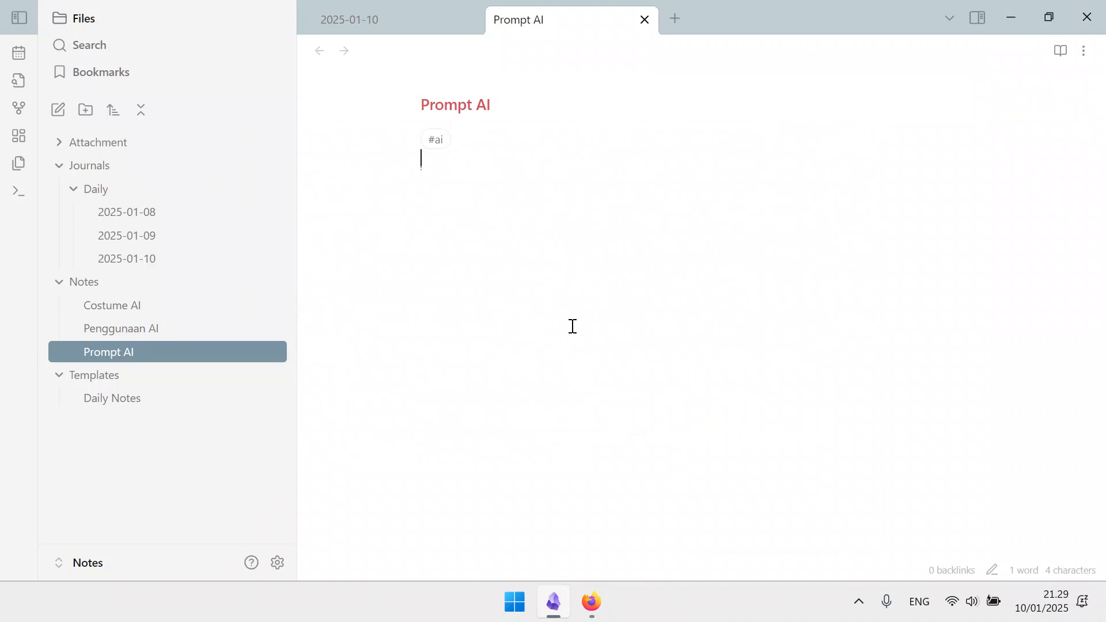
pyautogui.hotkey('ctrl', 'v')
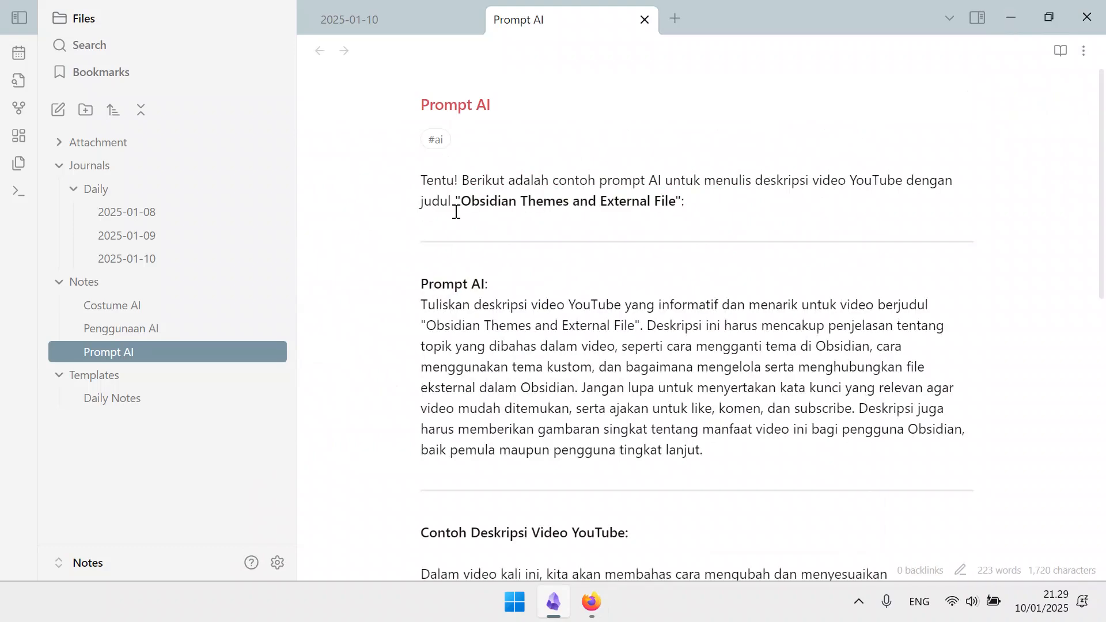
# Step: Trim the opening words of the pasted introduction so that it starts with "Prompt AI untuk menulis deskripsi"
pyautogui.moveTo(415, 182); pyautogui.dragTo(604, 177)
pyautogui.press('BackSpace')
pyautogui.click(630, 239)
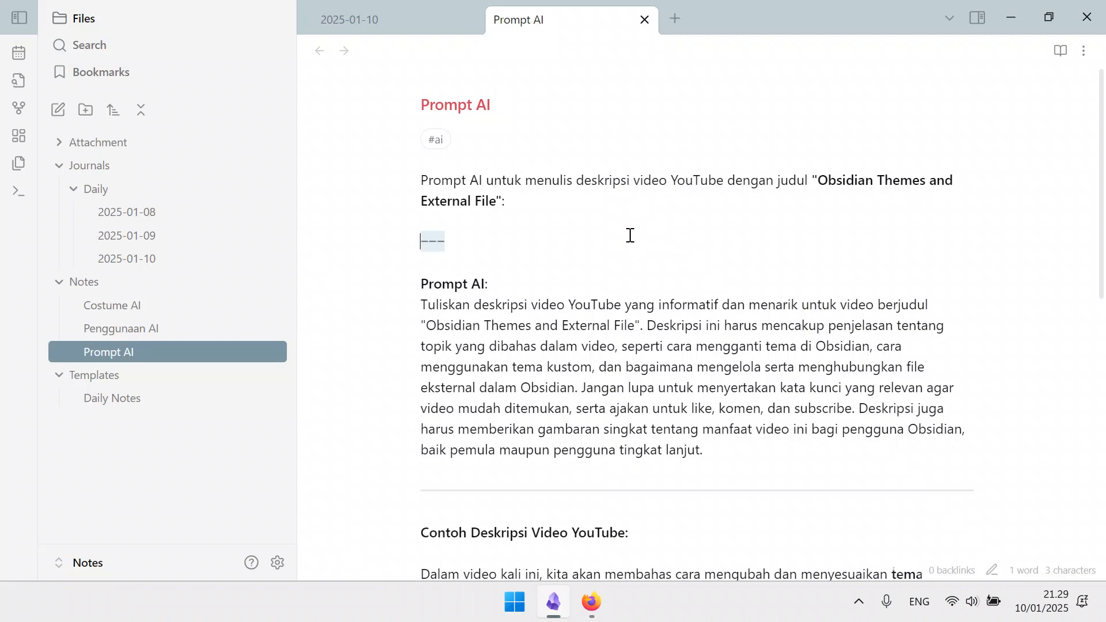
pyautogui.click(361, 261)
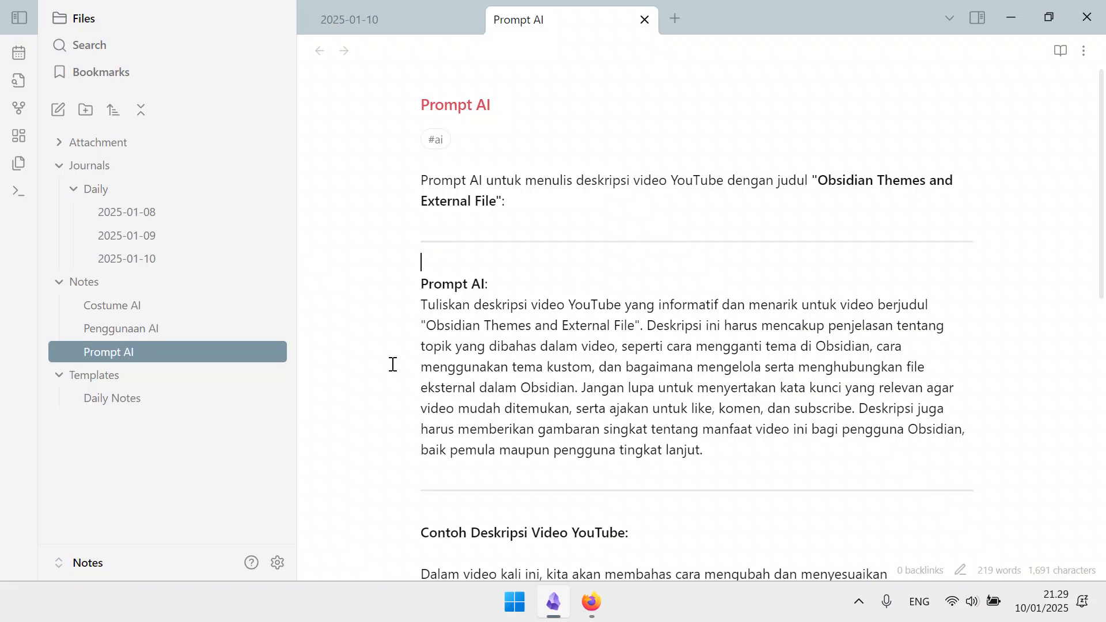
# Step: Replace the closing sentence "Semoga ini sesuai dengan kebutuhan Anda!" at the end of the note with "Contoh : chatGPT"
pyautogui.scroll(-5, 394, 369)
pyautogui.scroll(-2, 397, 373)
pyautogui.scroll(8, 398, 372)
pyautogui.scroll(-3, 397, 373)
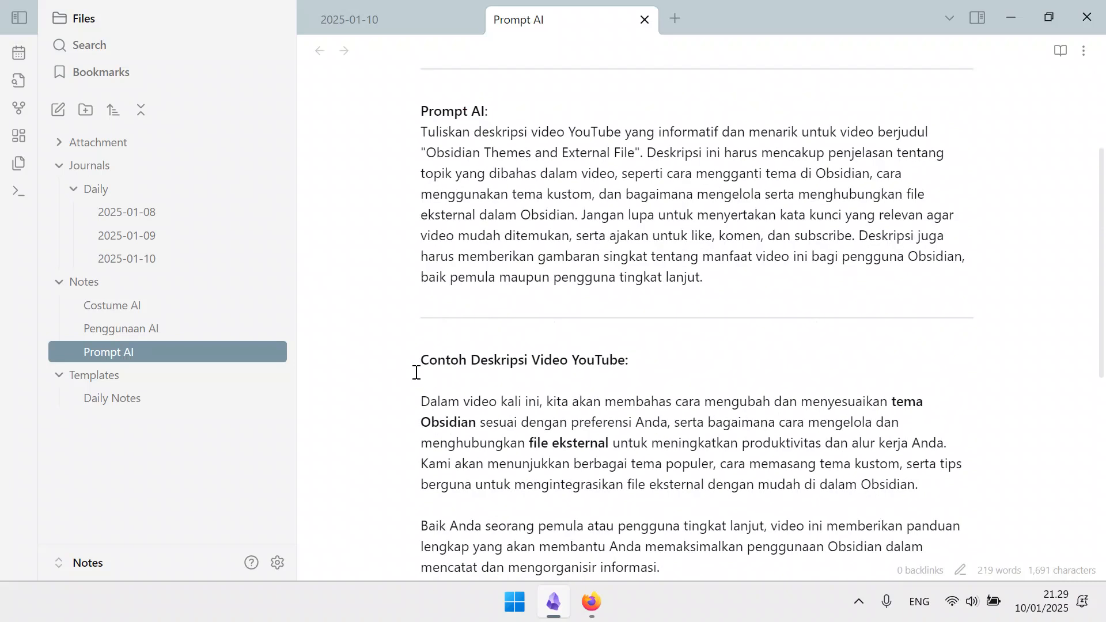
pyautogui.scroll(-3, 417, 373)
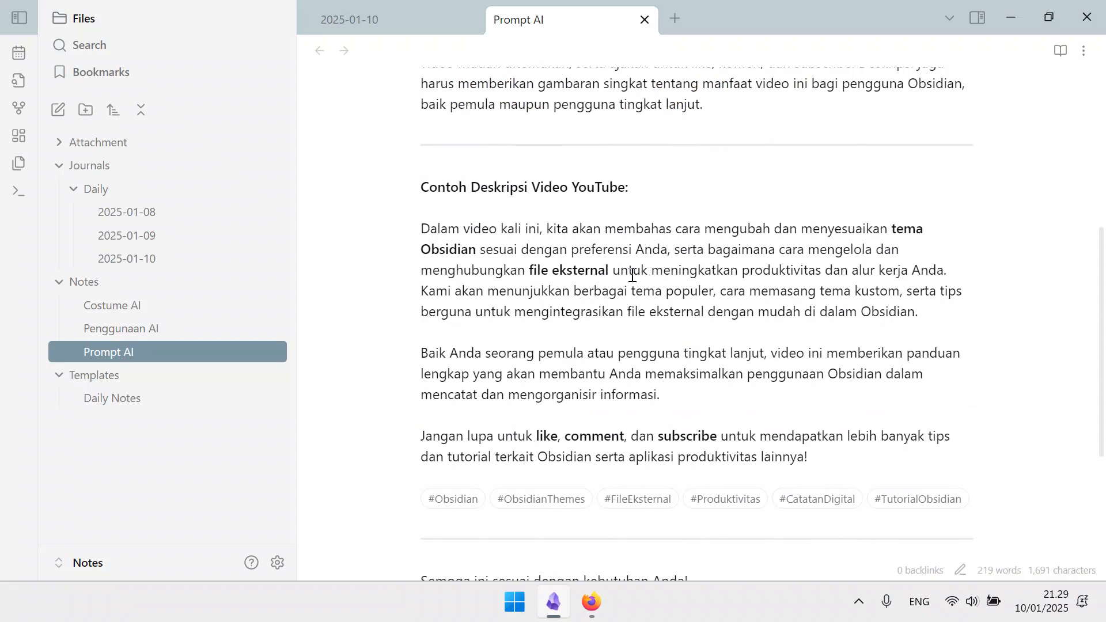
pyautogui.scroll(-5, 629, 326)
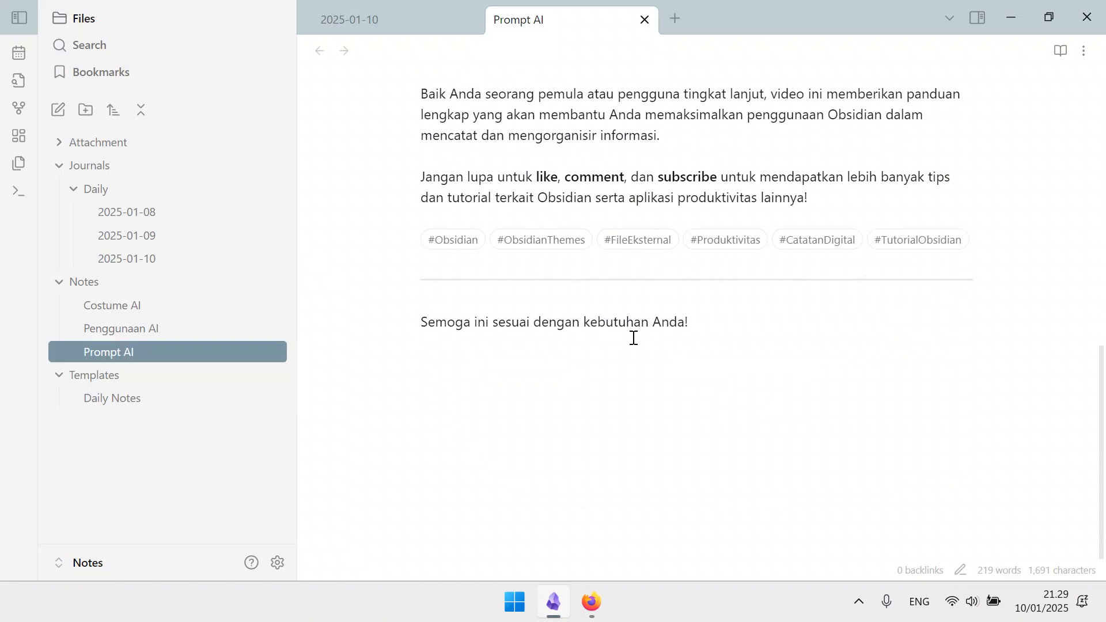
pyautogui.moveTo(375, 278); pyautogui.dragTo(395, 360)
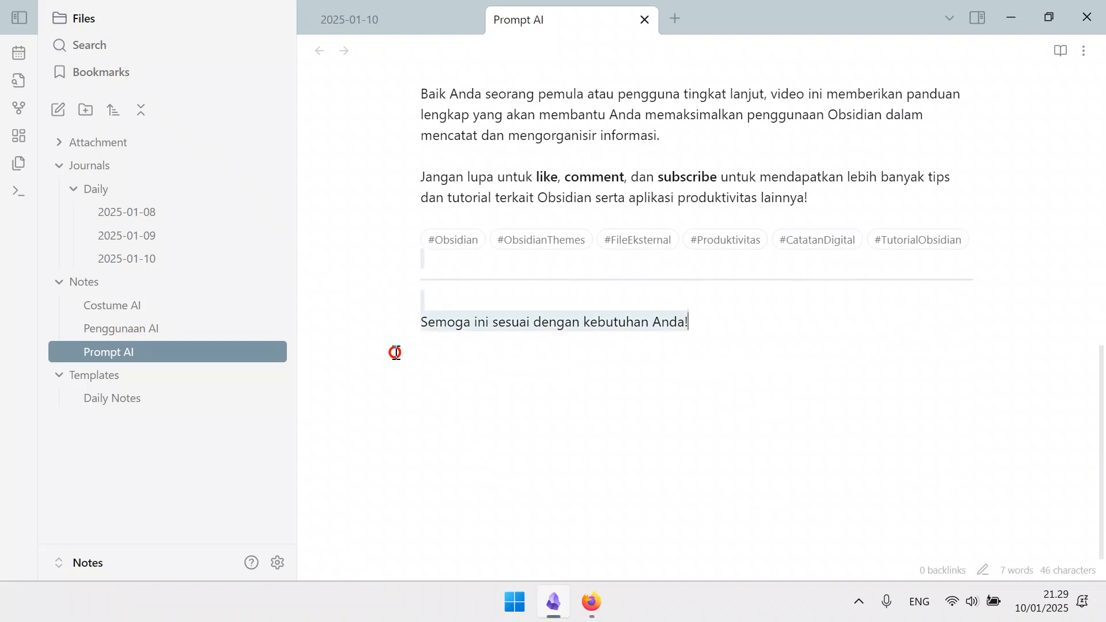
pyautogui.click(379, 329)
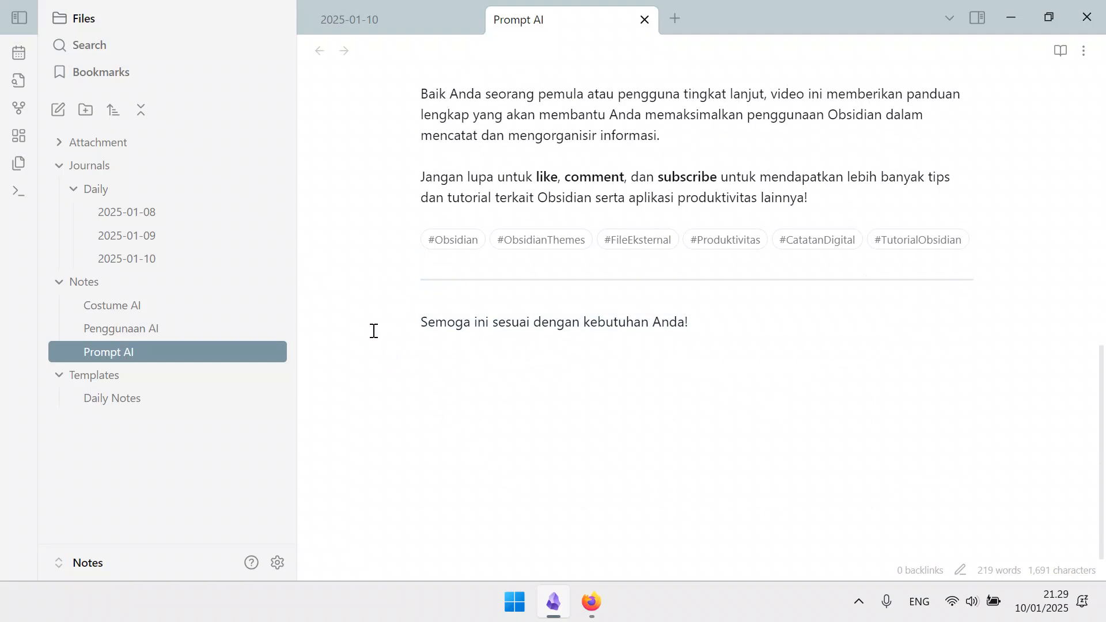
pyautogui.tripleClick(341, 326)
pyautogui.press('BackSpace')
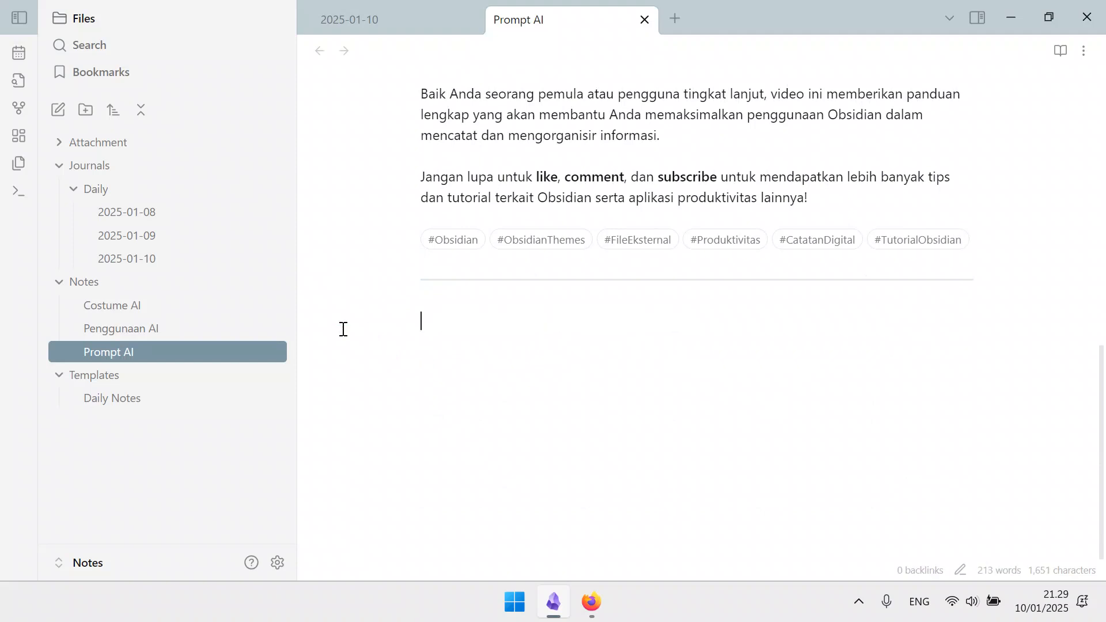
pyautogui.write('Contoh: : chatGPT')
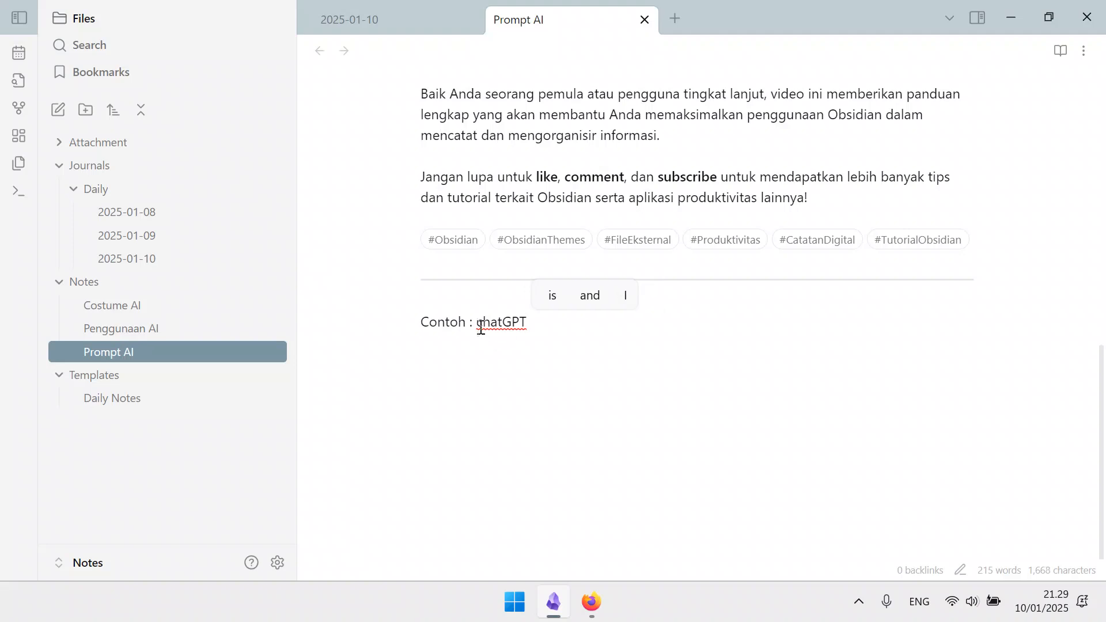
# Step: Switch to Firefox and search Google for "chatgpt pdf" in the blank tab
pyautogui.click(592, 602)
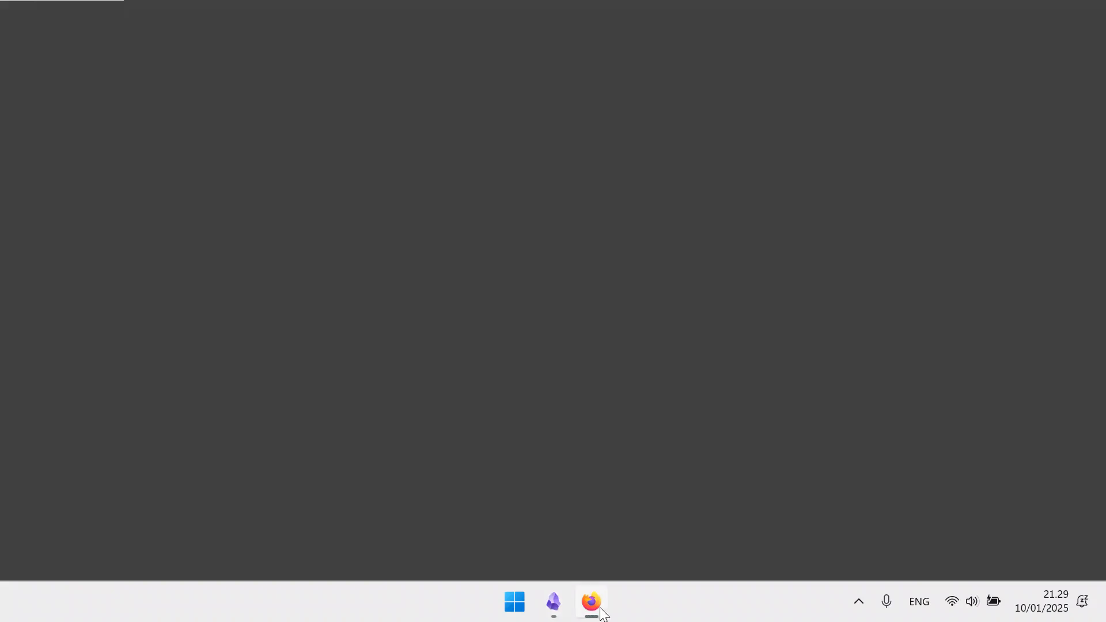
pyautogui.click(249, 22)
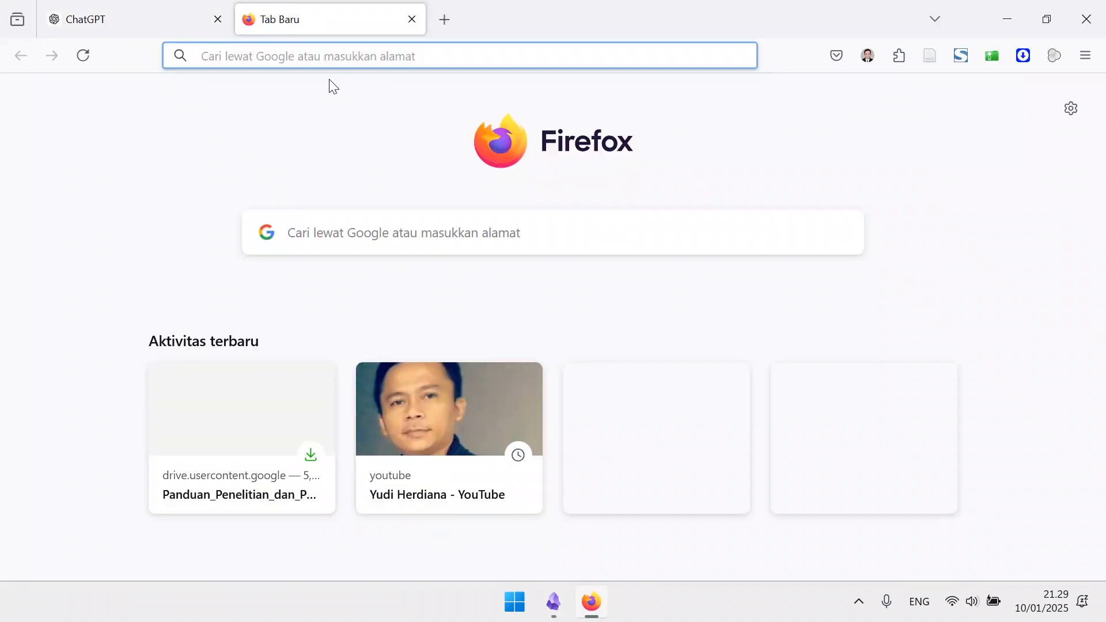
pyautogui.write('chat')
pyautogui.press('BackSpace')
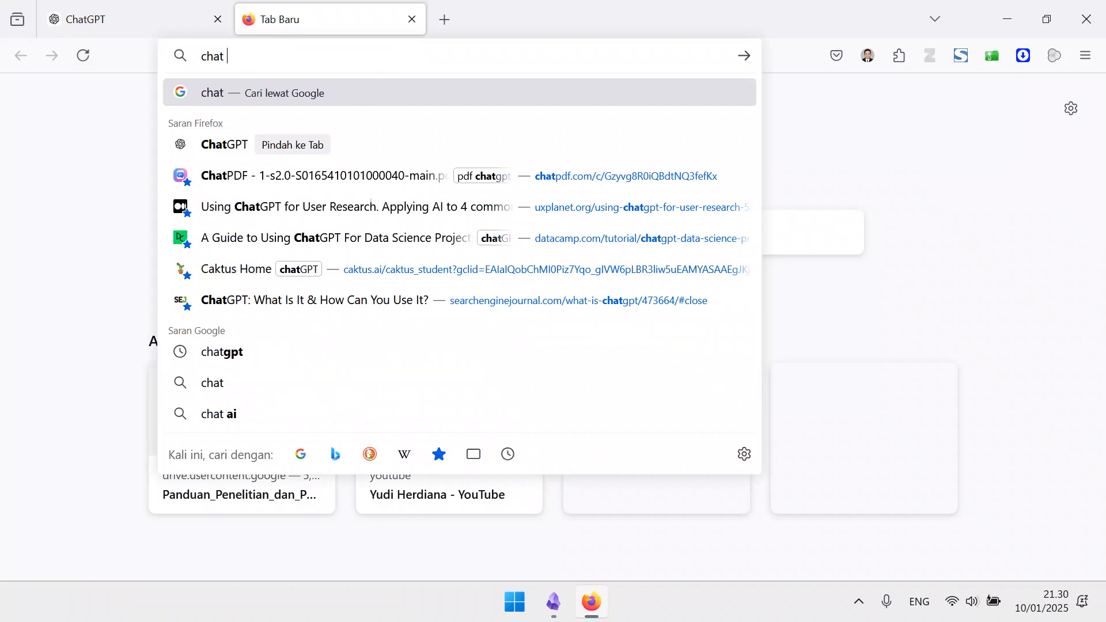
pyautogui.write('gpt pdf')
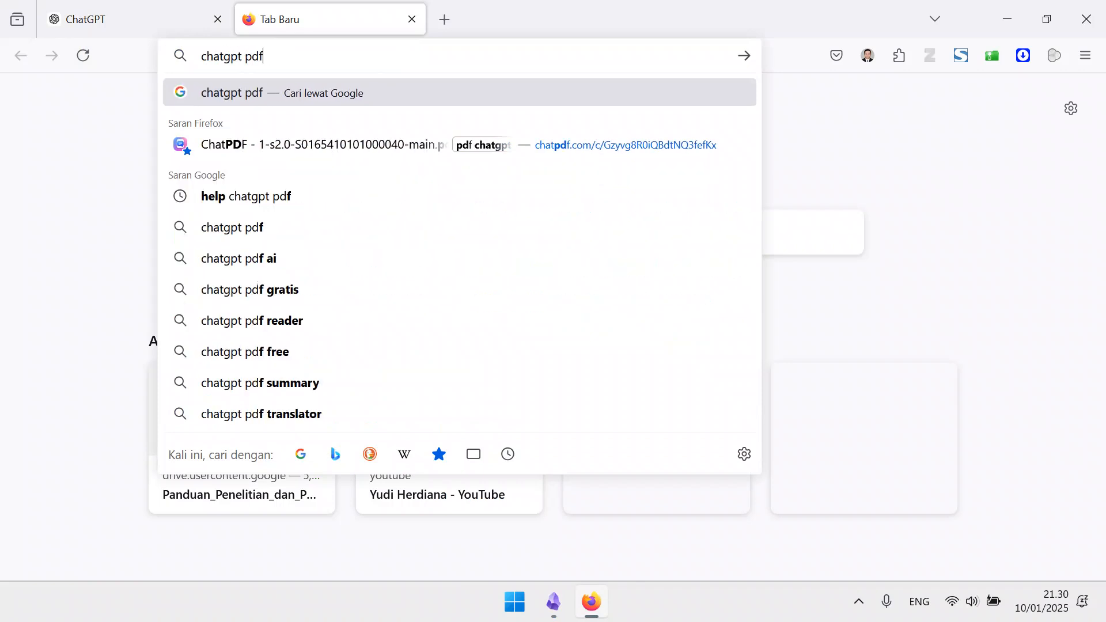
pyautogui.press('Return')
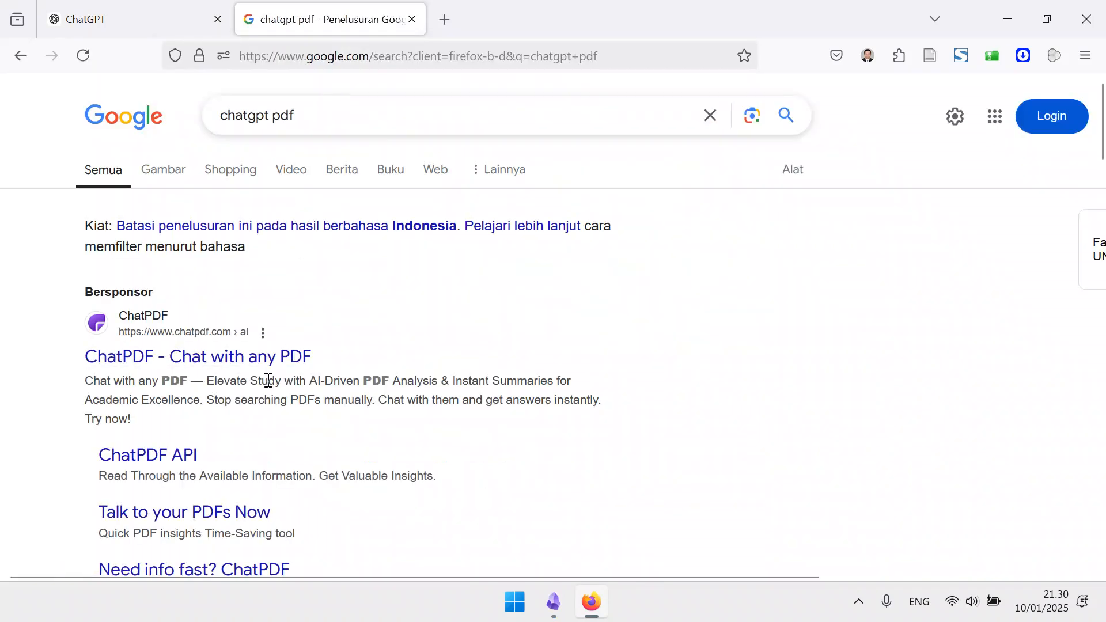
pyautogui.scroll(-10, 268, 381)
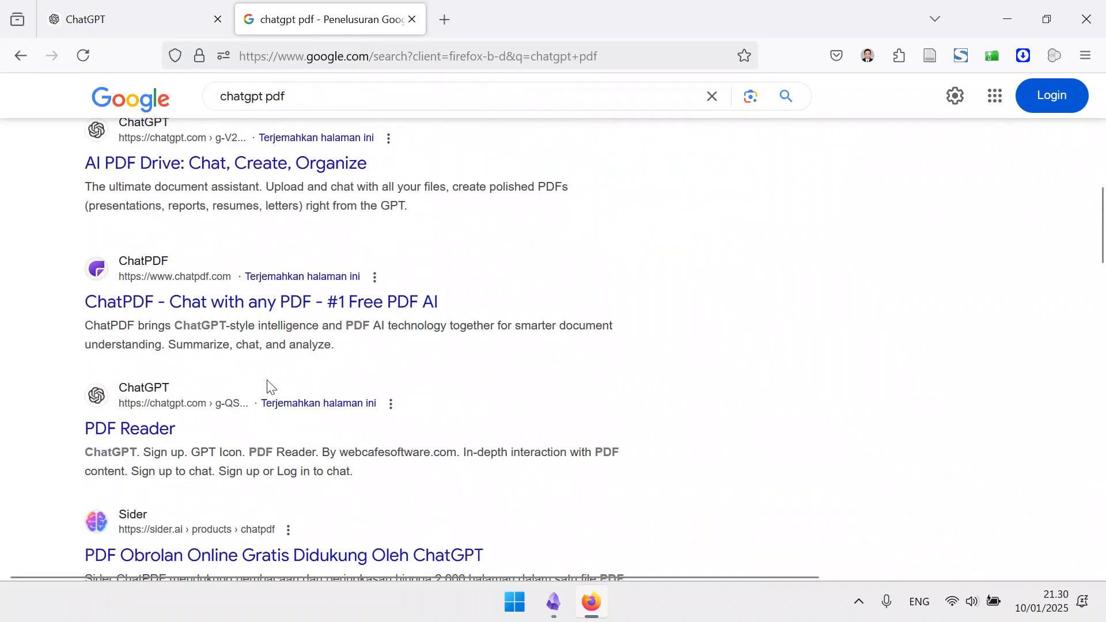
# Step: Refine the Google search to "materi chatgpt pdf" and save the FEB UI PDF to the Desktop as ChatGPT
pyautogui.click(222, 105)
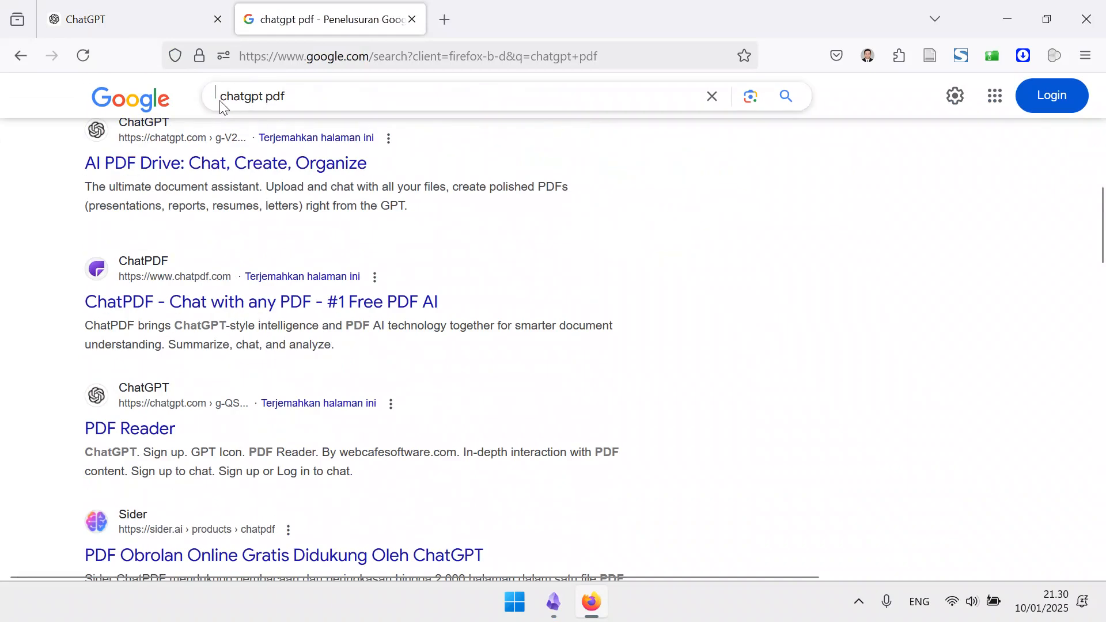
pyautogui.write('materi')
pyautogui.press('Return')
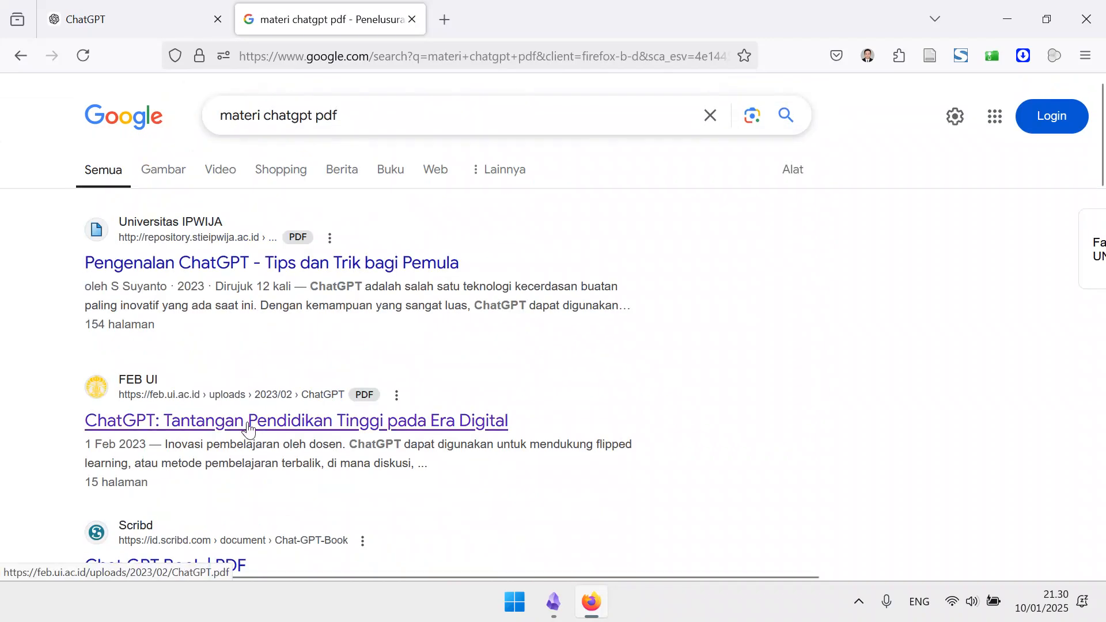
pyautogui.click(248, 425)
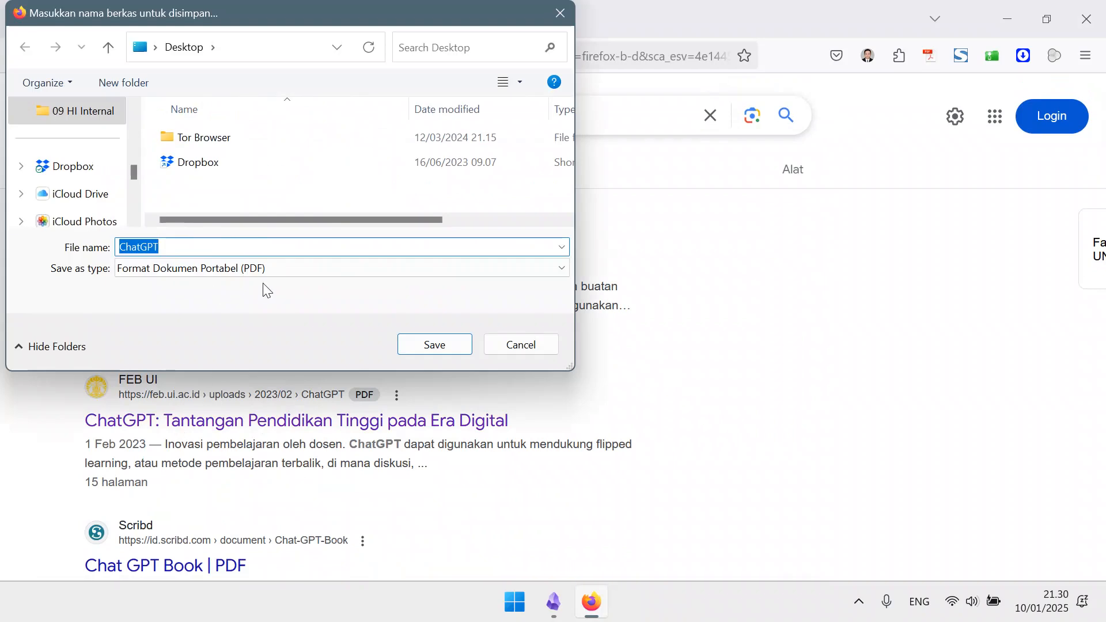
pyautogui.click(413, 343)
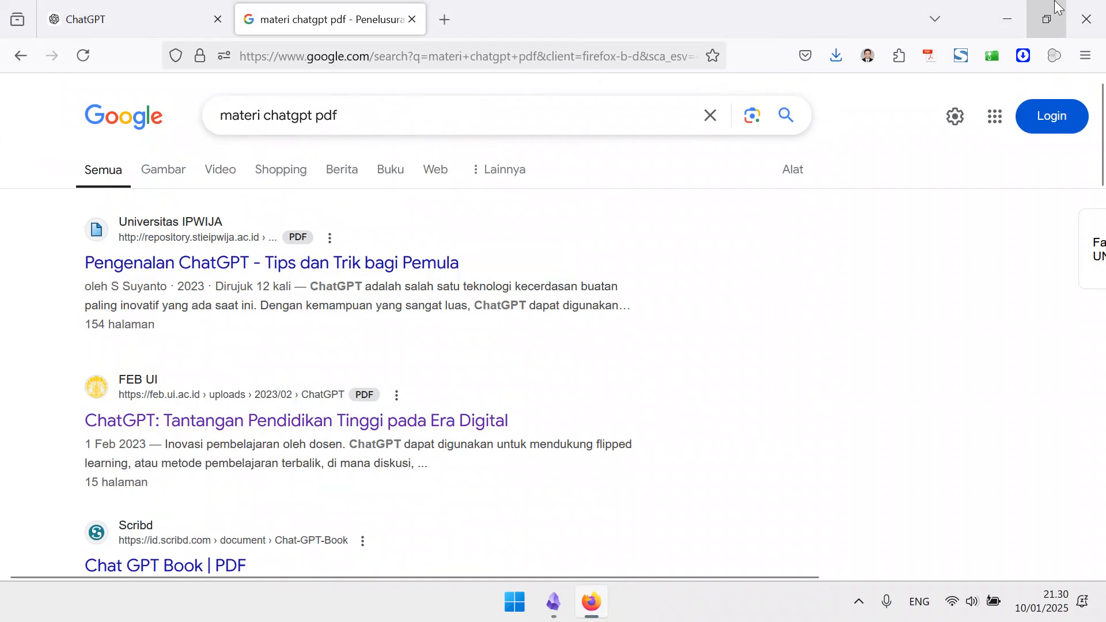
# Step: Back in Obsidian, put "chatGPT" on its own line below "Contoh :", then fit the window to half the screen and hide the file sidebar
pyautogui.click(1012, 20)
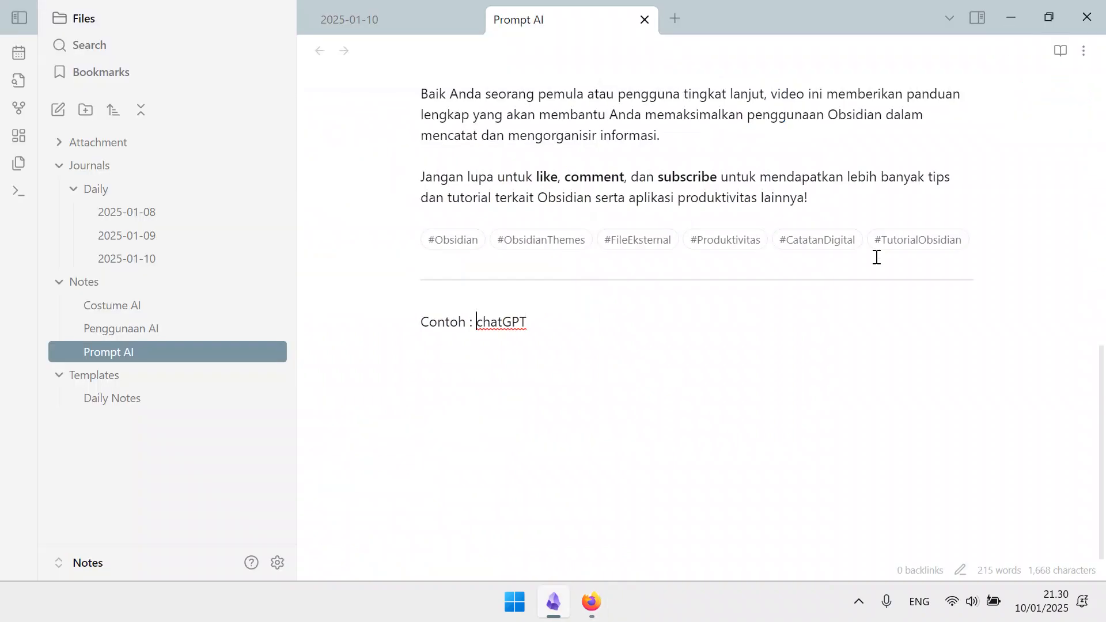
pyautogui.press('Return')
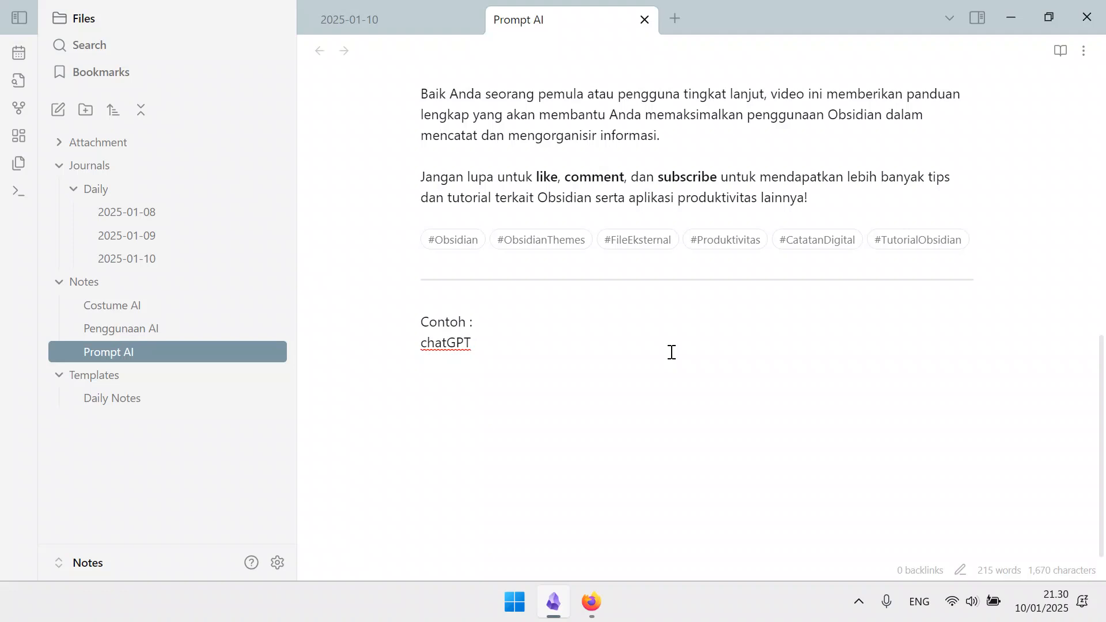
pyautogui.press('super+Left')
pyautogui.press('Escape')
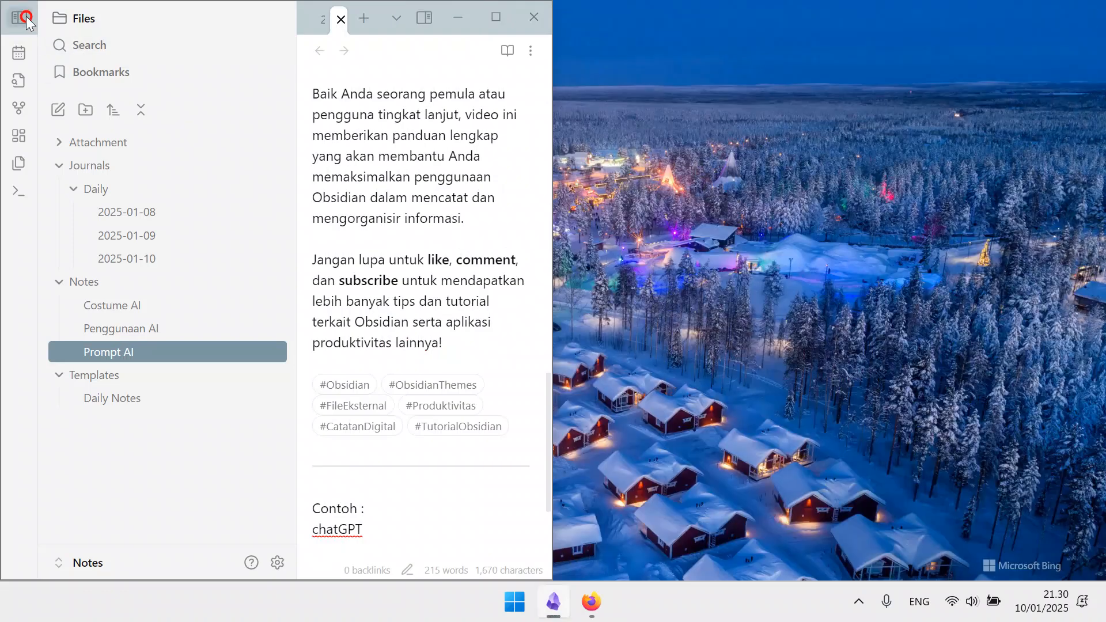
pyautogui.click(25, 17)
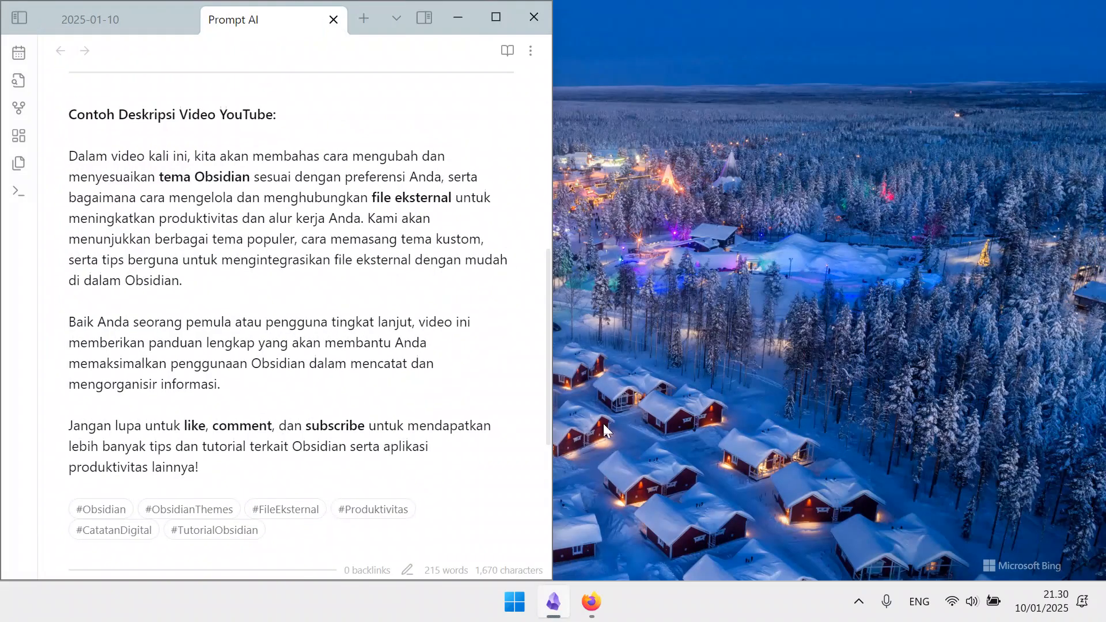
# Step: Show the downloaded ChatGPT PDF in its folder and place that File Explorer window side by side with Obsidian
pyautogui.click(606, 599)
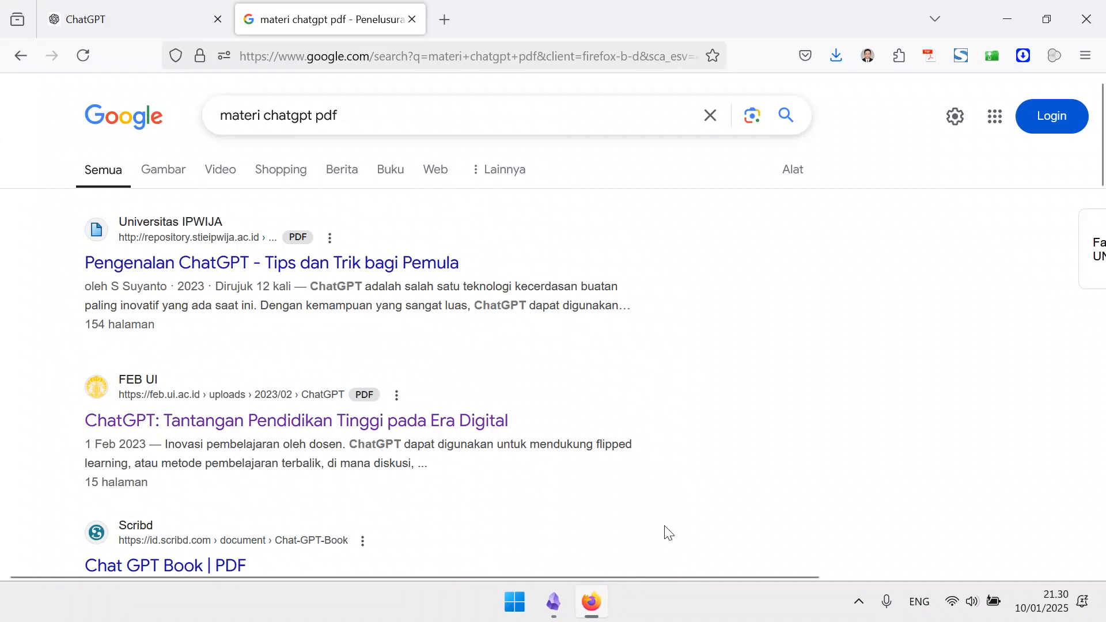
pyautogui.click(840, 64)
pyautogui.click(829, 97)
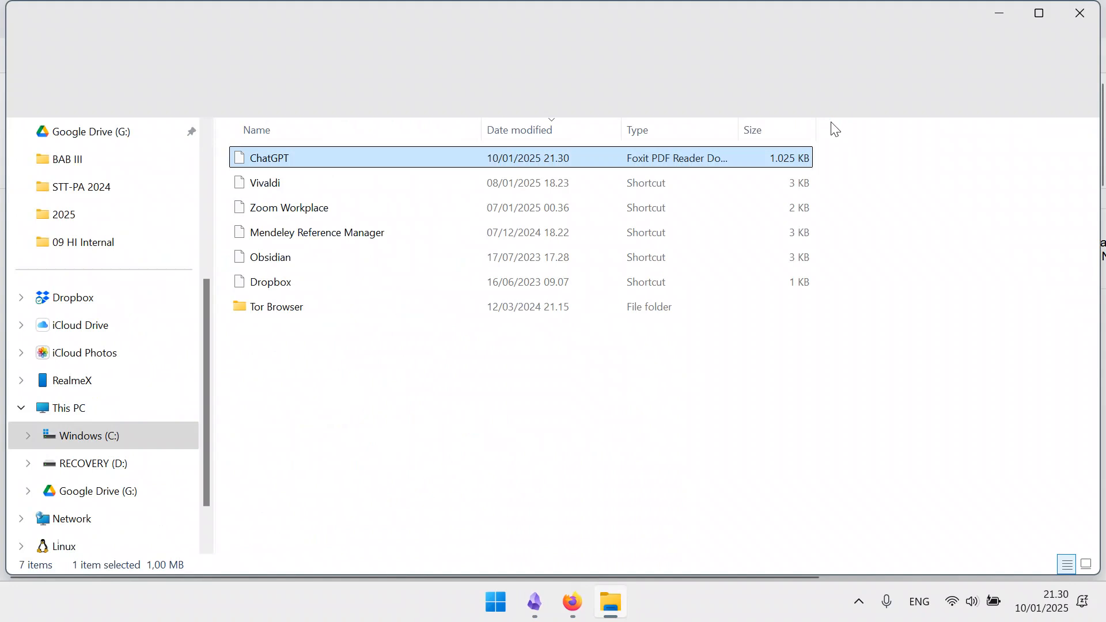
pyautogui.press('super+Right')
pyautogui.click(380, 311)
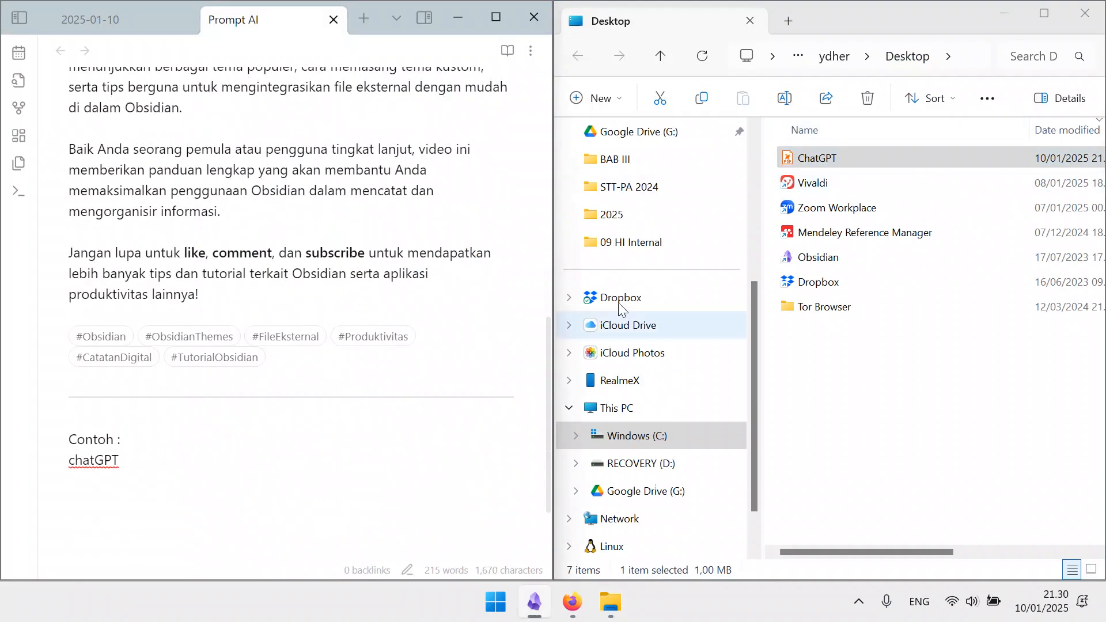
# Step: Embed the ChatGPT PDF from the Desktop folder below the "chatGPT" line, and view it in the maximized Obsidian window
pyautogui.moveTo(836, 167); pyautogui.dragTo(304, 535)
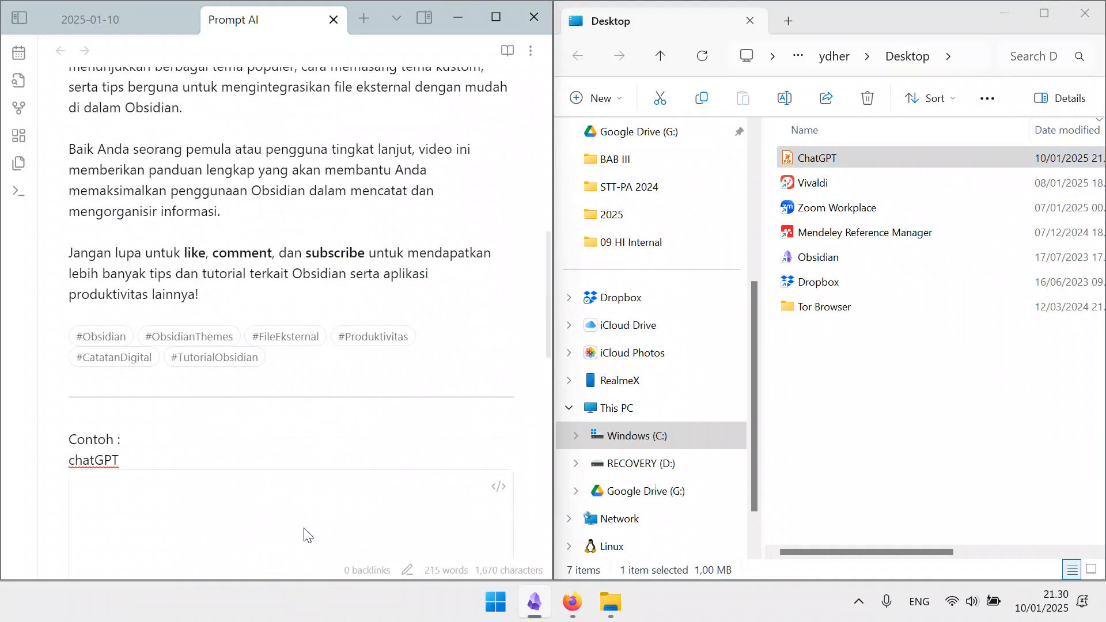
pyautogui.click(500, 15)
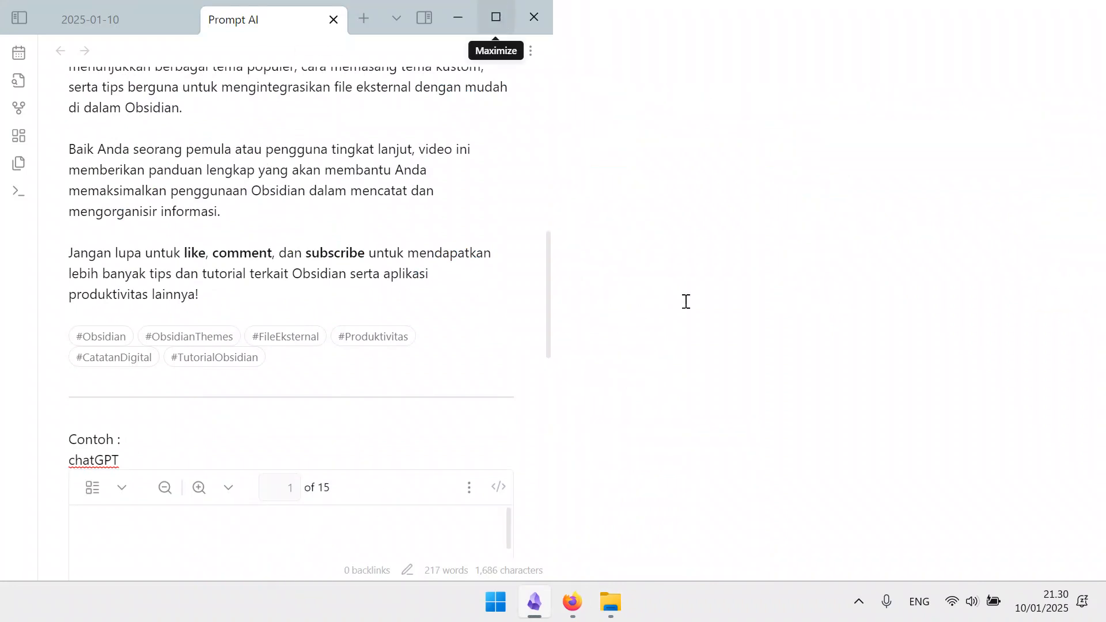
pyautogui.scroll(-10, 562, 469)
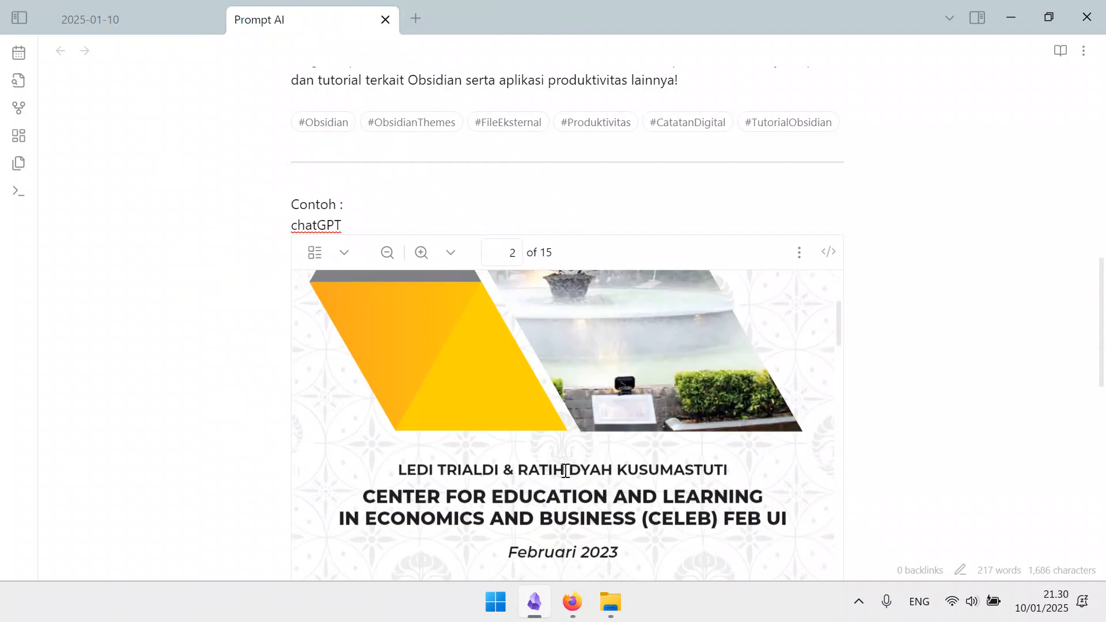
pyautogui.scroll(7, 564, 475)
pyautogui.scroll(10, 420, 375)
pyautogui.scroll(-10, 403, 371)
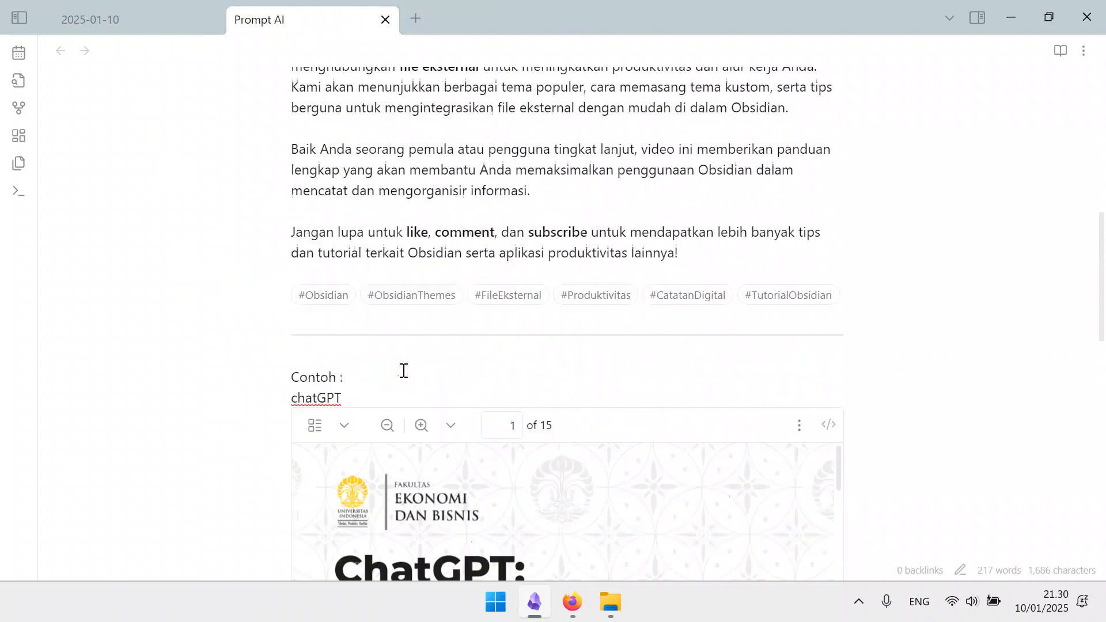
# Step: Remove the word "chatGPT" between "Contoh :" and the embedded PDF in the Prompt AI note
pyautogui.click(389, 206)
pyautogui.scroll(-2, 438, 215)
pyautogui.press('Delete')
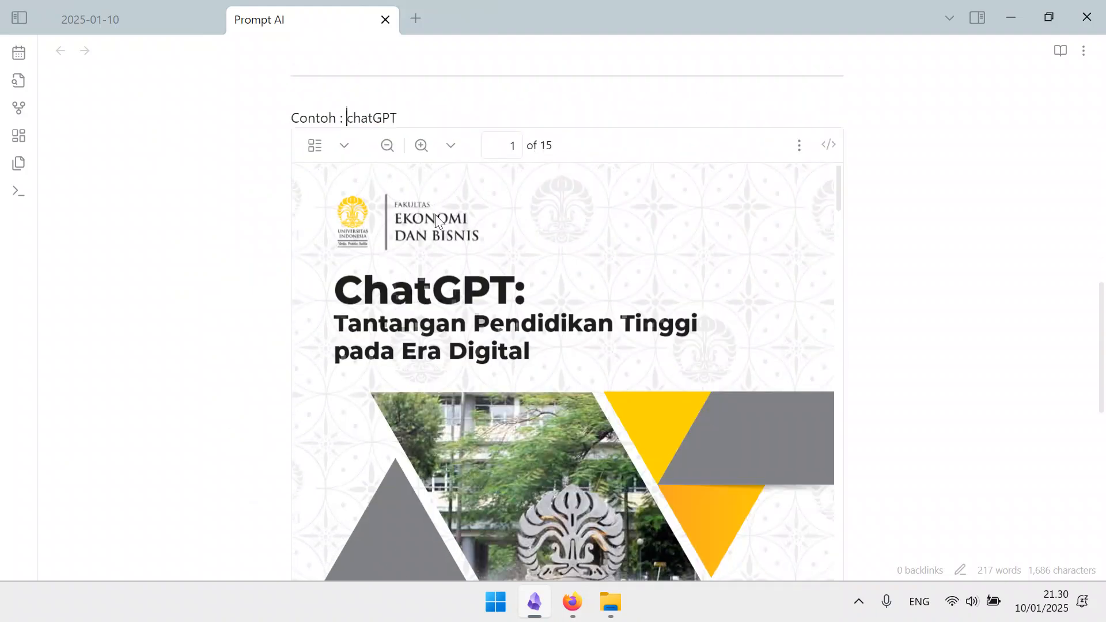
pyautogui.press('Delete')
pyautogui.press('Delete')
pyautogui.press('Delete')
pyautogui.press('Delete')
pyautogui.press('Delete')
pyautogui.press('Delete')
pyautogui.press('Delete')
# Step: Turn the ChatGPT.pdf embed into a plain link and place it on the same line as "Contoh :"
pyautogui.click(829, 145)
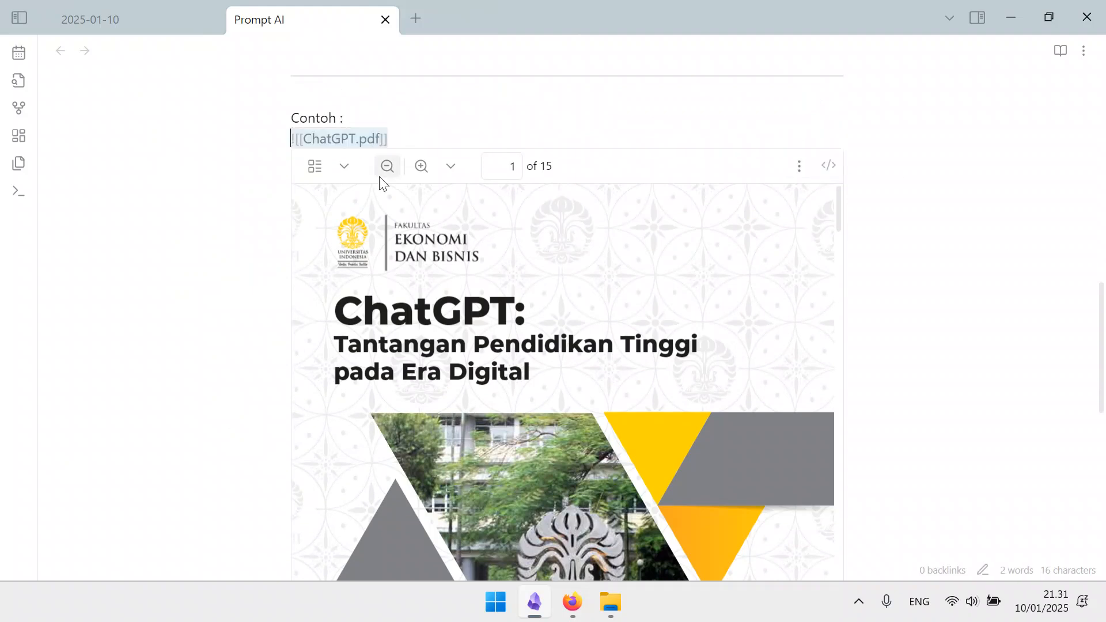
pyautogui.click(294, 139)
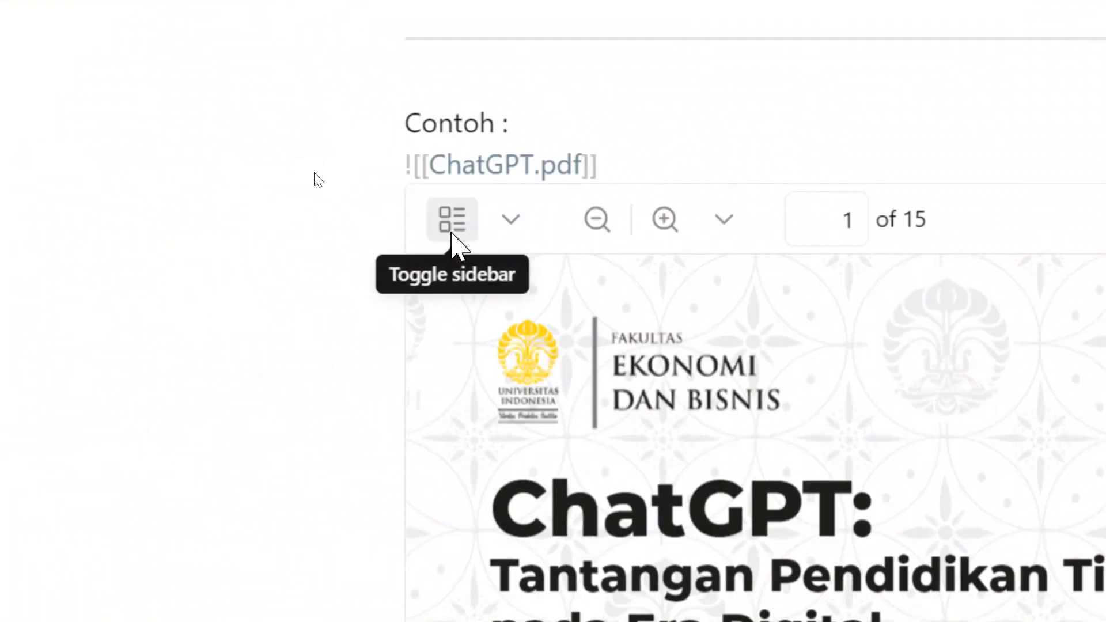
pyautogui.press('BackSpace')
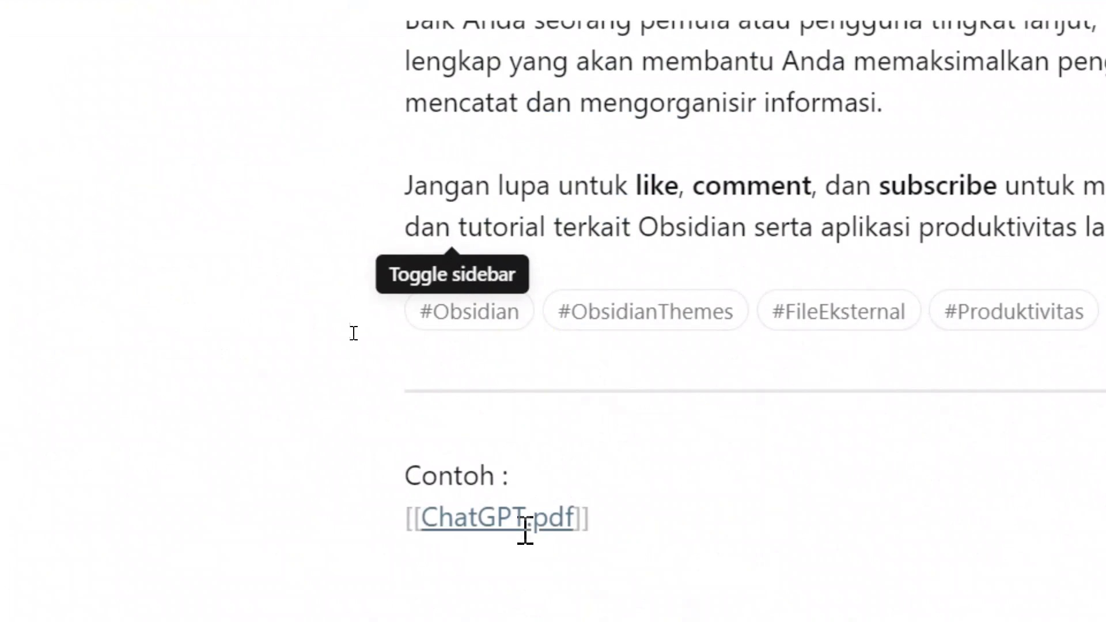
pyautogui.click(599, 402)
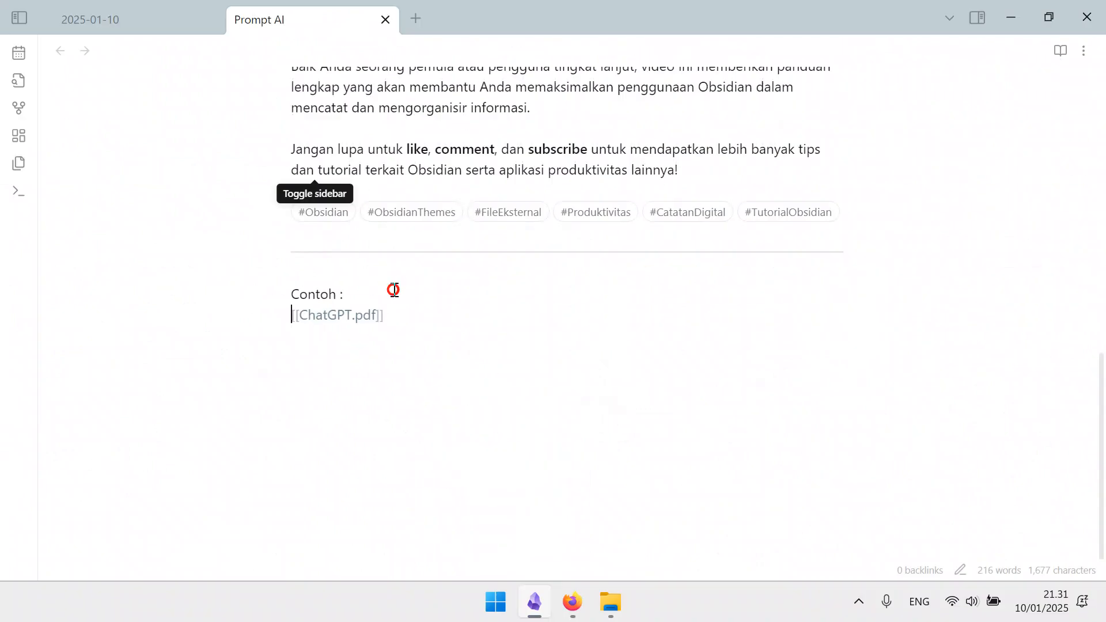
pyautogui.press('Delete')
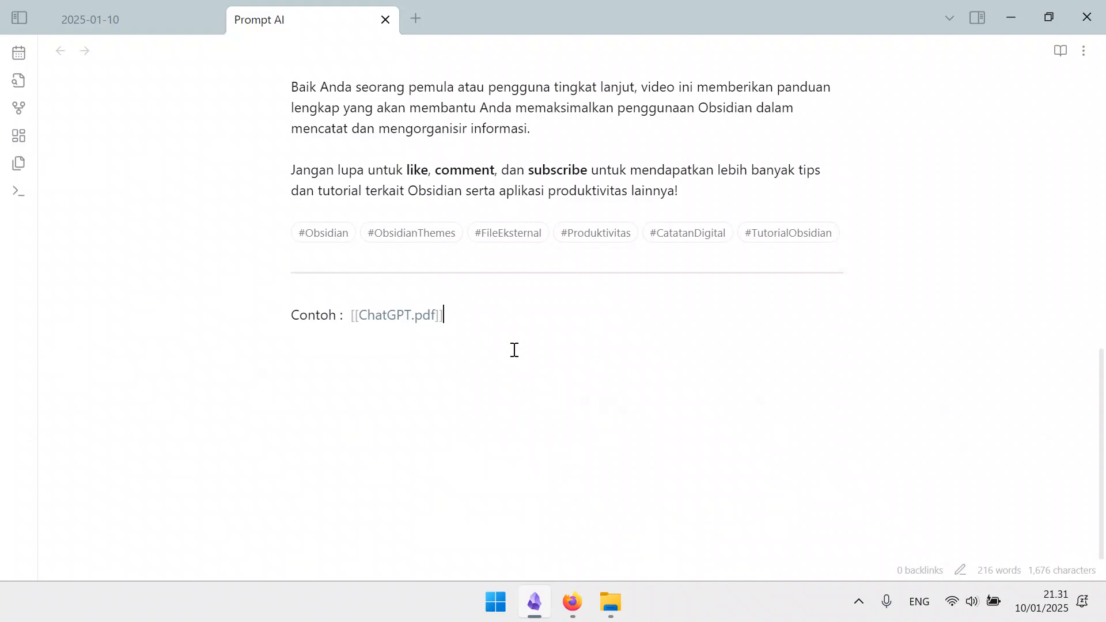
# Step: Start a new line below the ChatGPT.pdf link, open the linked PDF to test it, and close its tab
pyautogui.press('Return')
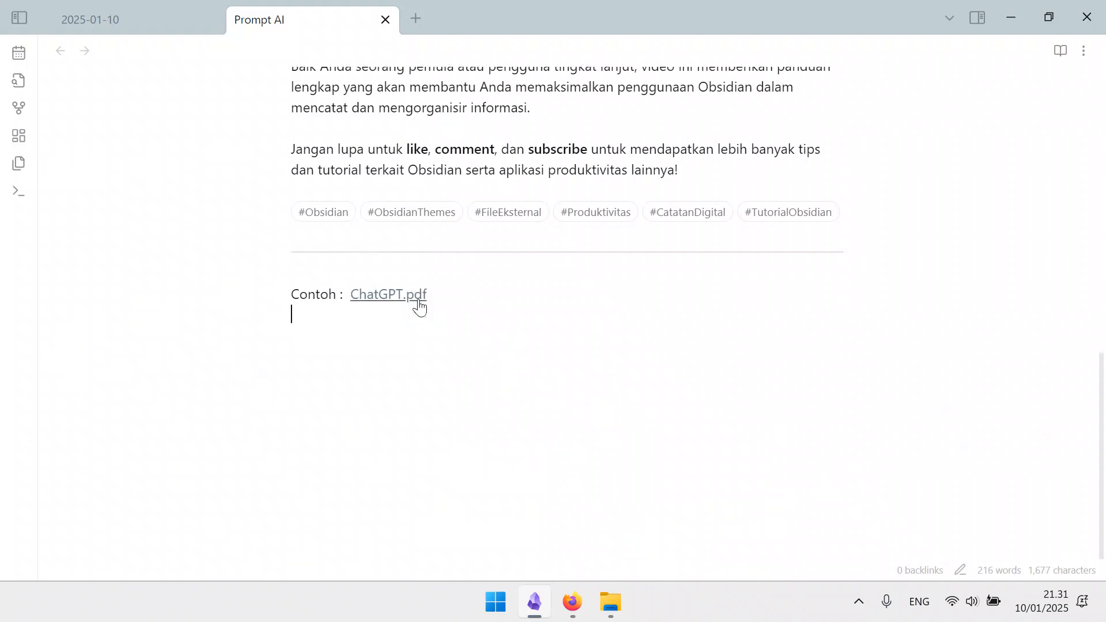
pyautogui.click(441, 295)
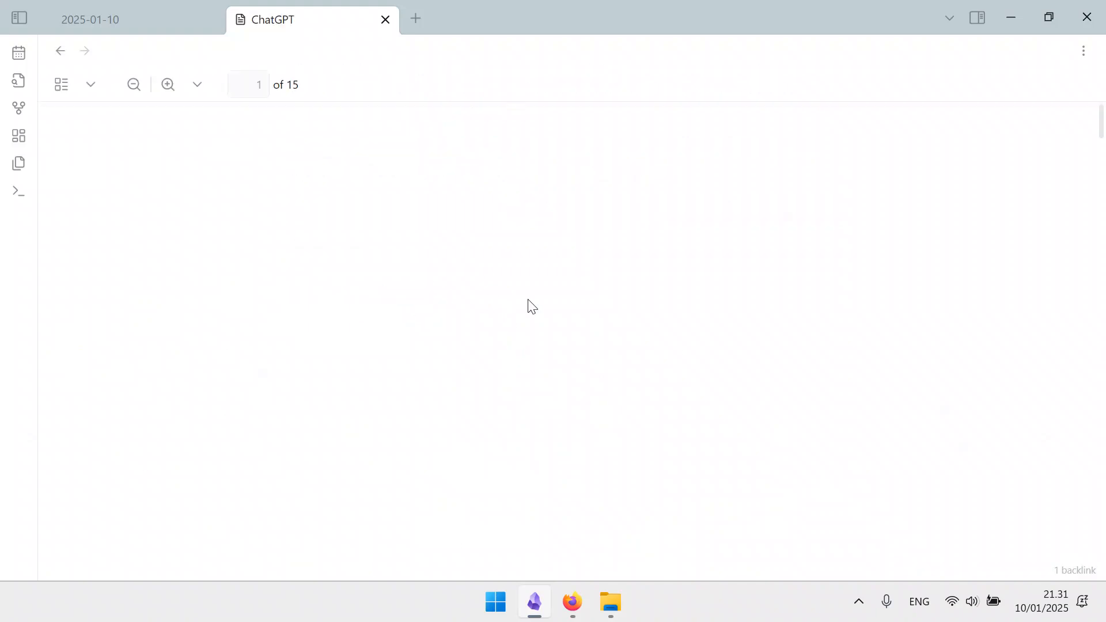
pyautogui.click(385, 26)
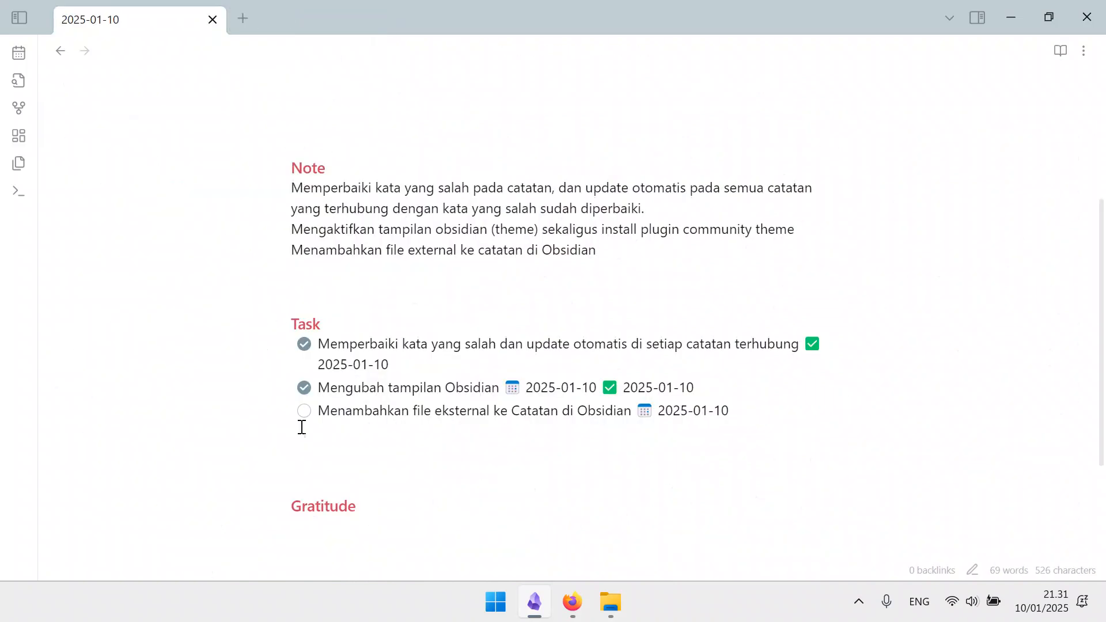
# Step: Expand the Attachment folder in the vault's file list and open the Files and links settings at the default attachment location
pyautogui.click(21, 17)
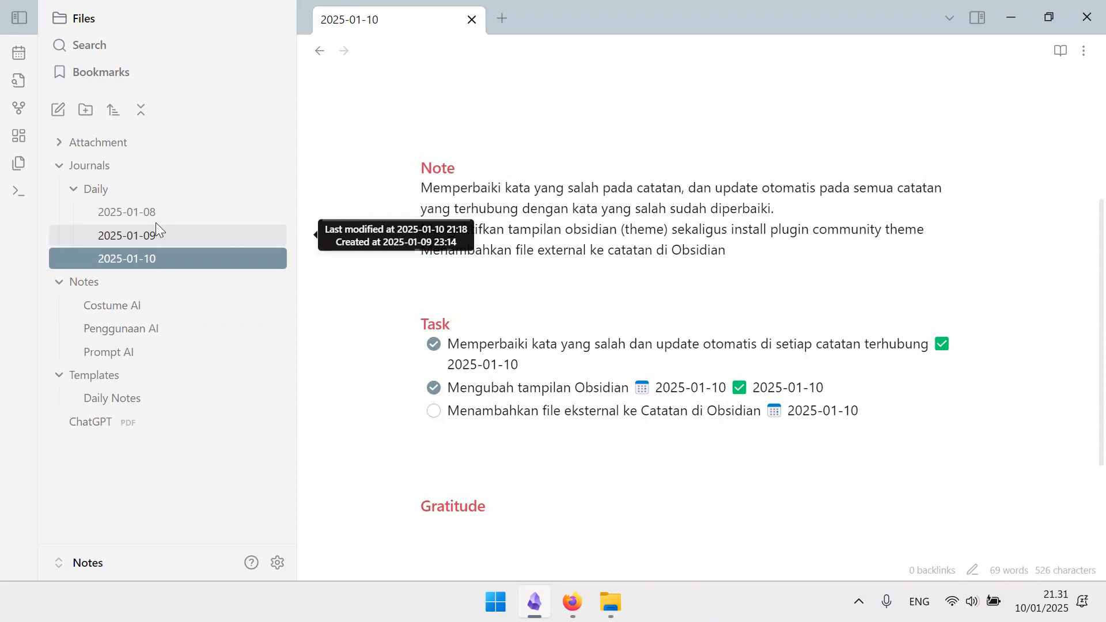
pyautogui.click(171, 141)
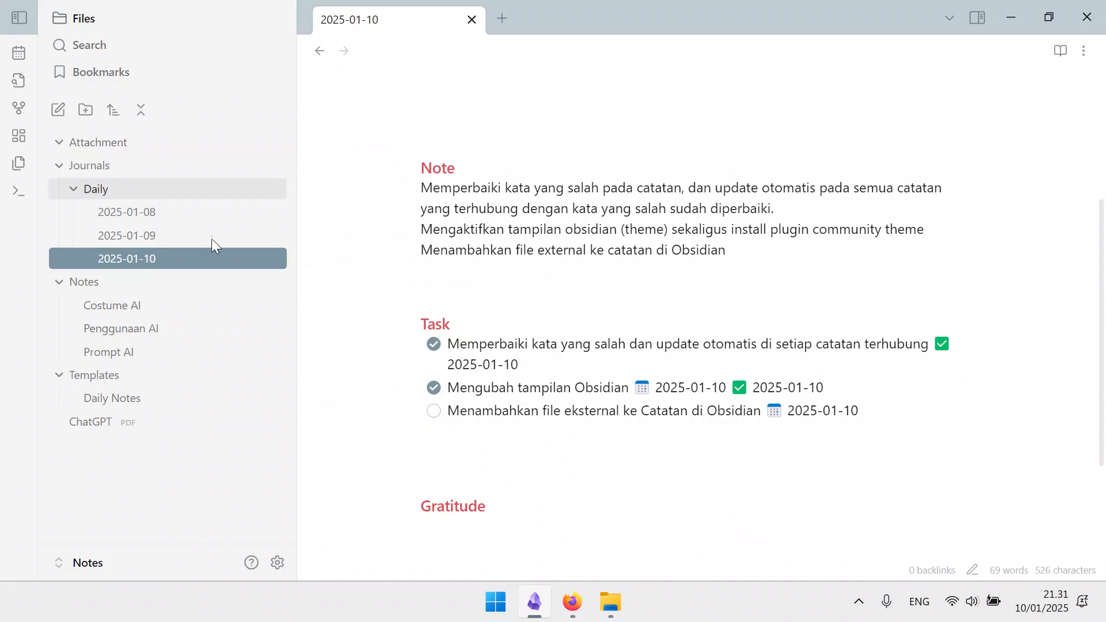
pyautogui.click(278, 558)
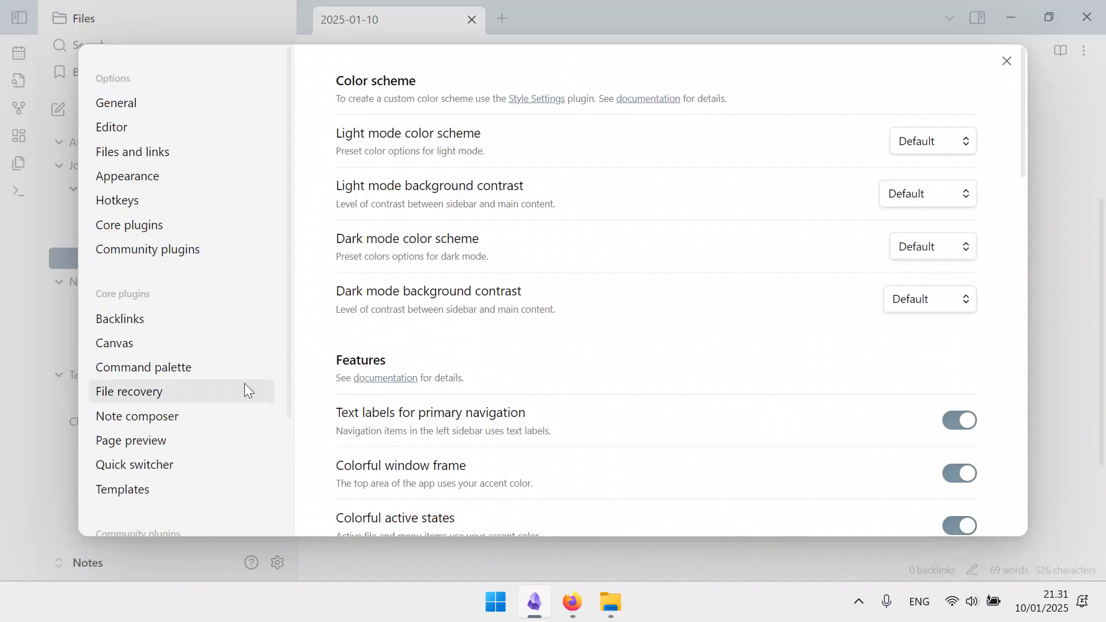
pyautogui.click(220, 154)
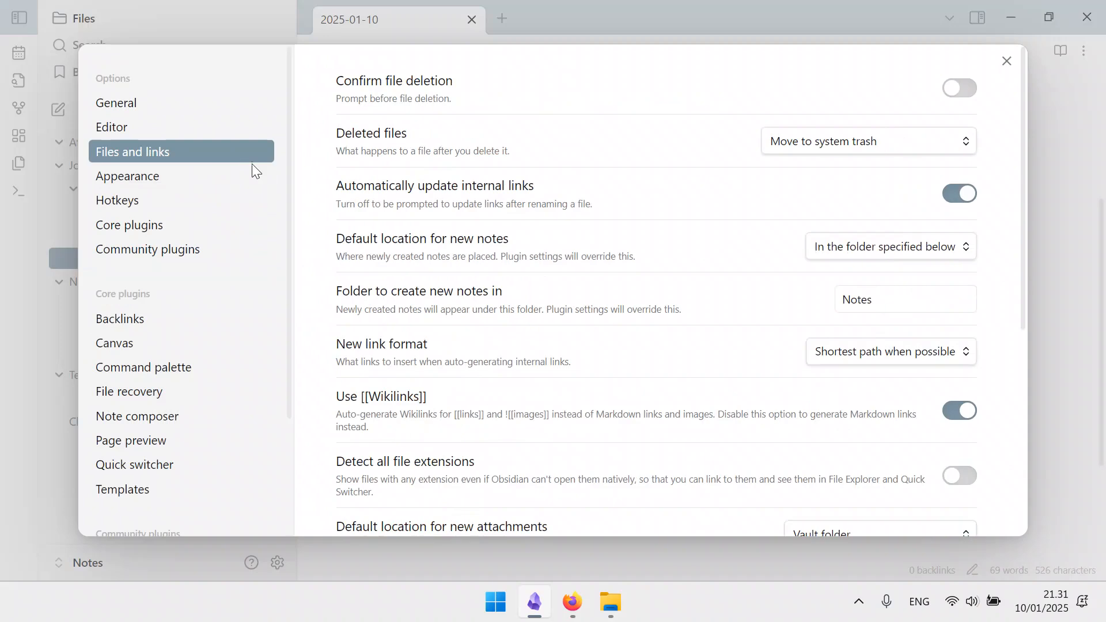
pyautogui.scroll(-5, 565, 388)
pyautogui.scroll(-2, 367, 282)
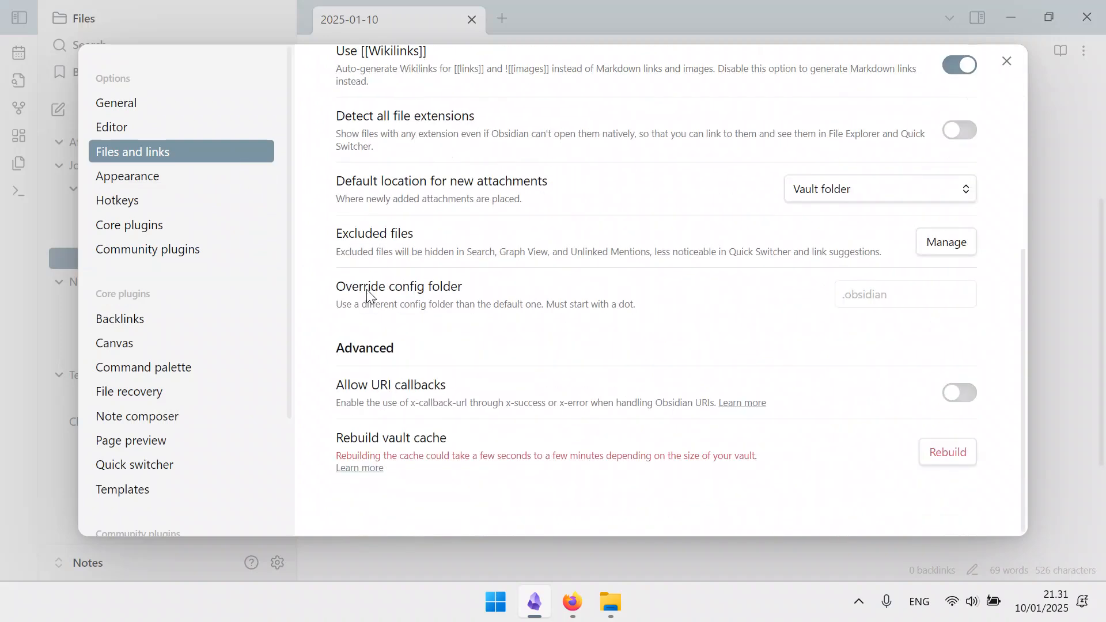
pyautogui.scroll(5, 389, 336)
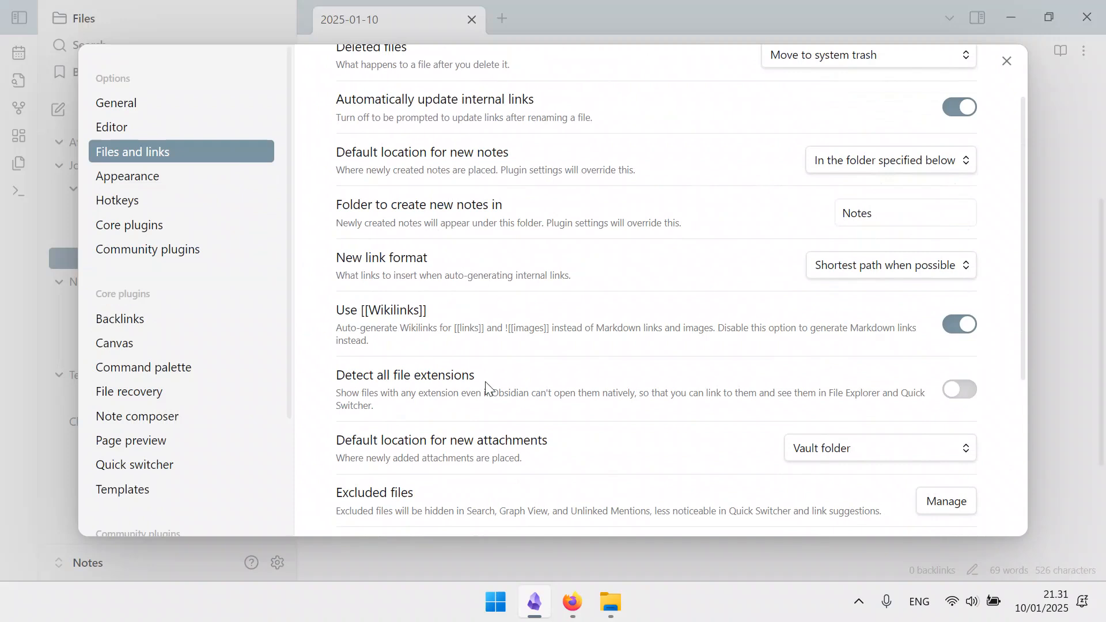
pyautogui.scroll(-2, 487, 387)
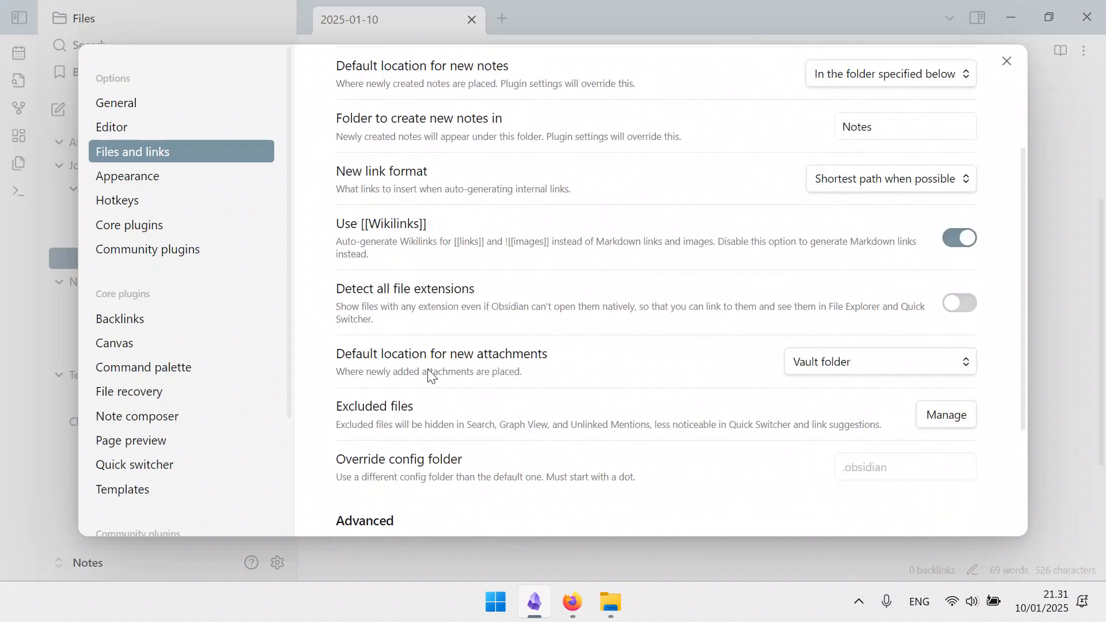
pyautogui.click(847, 360)
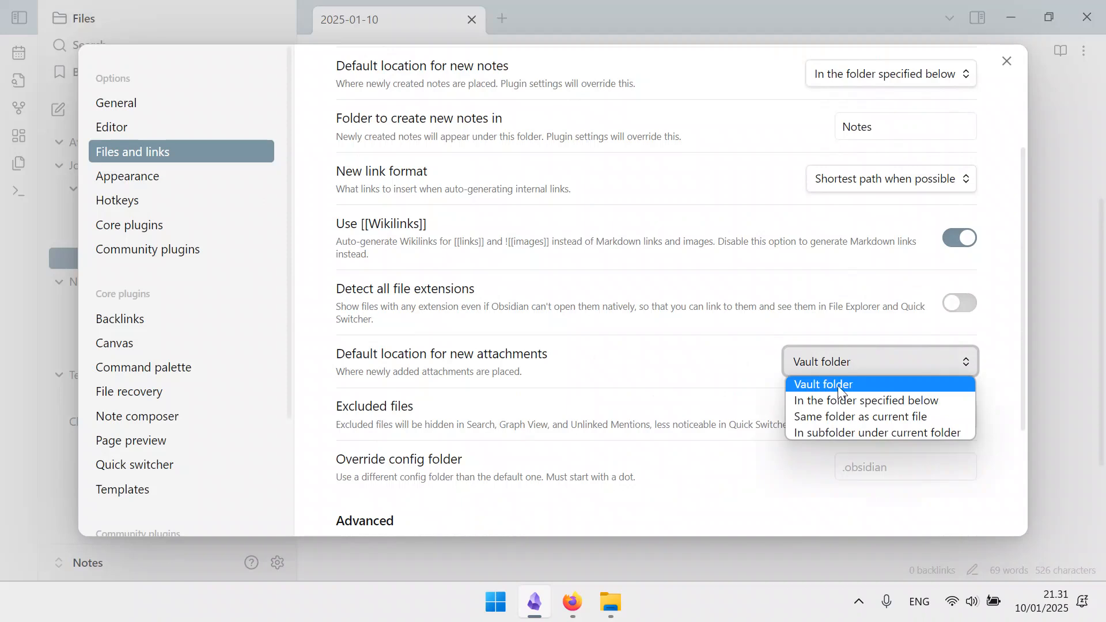
pyautogui.click(831, 433)
pyautogui.click(839, 418)
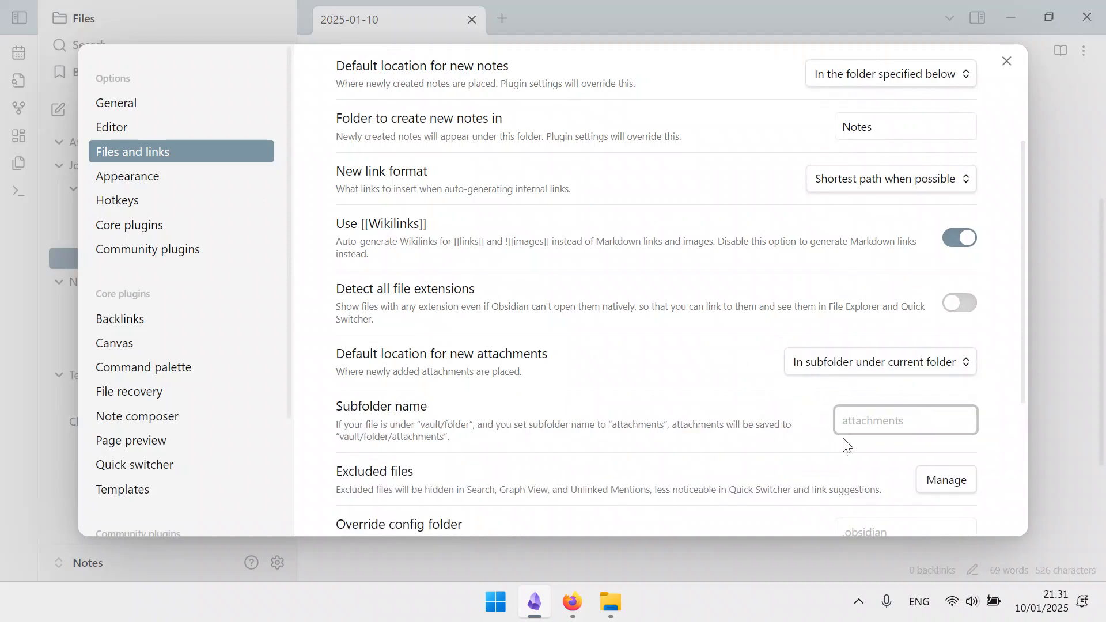
pyautogui.scroll(-2, 847, 438)
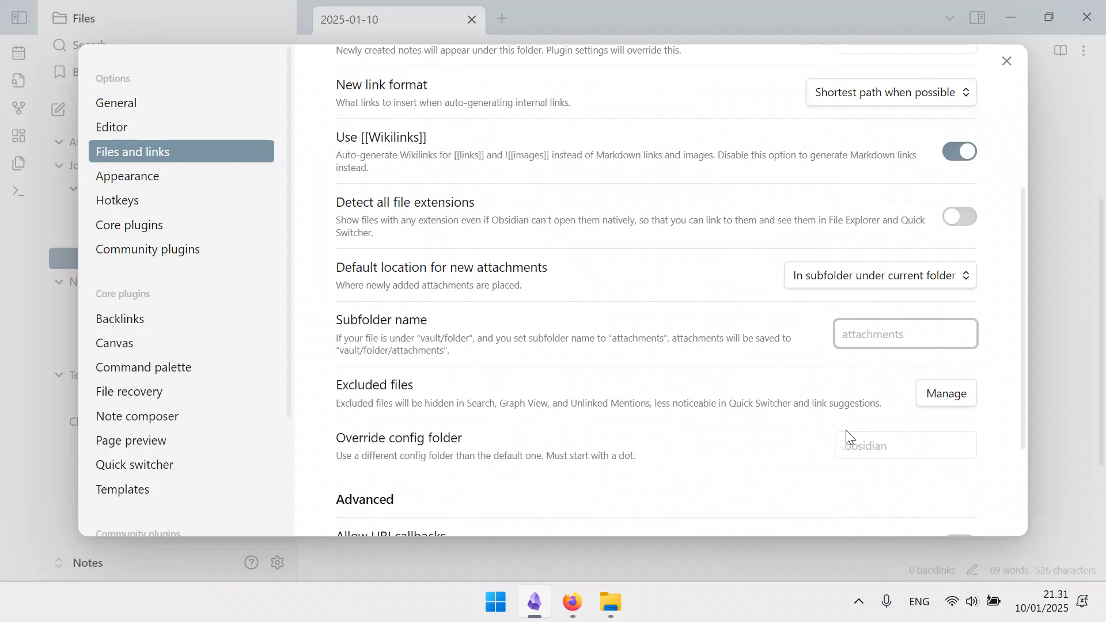
pyautogui.write('A')
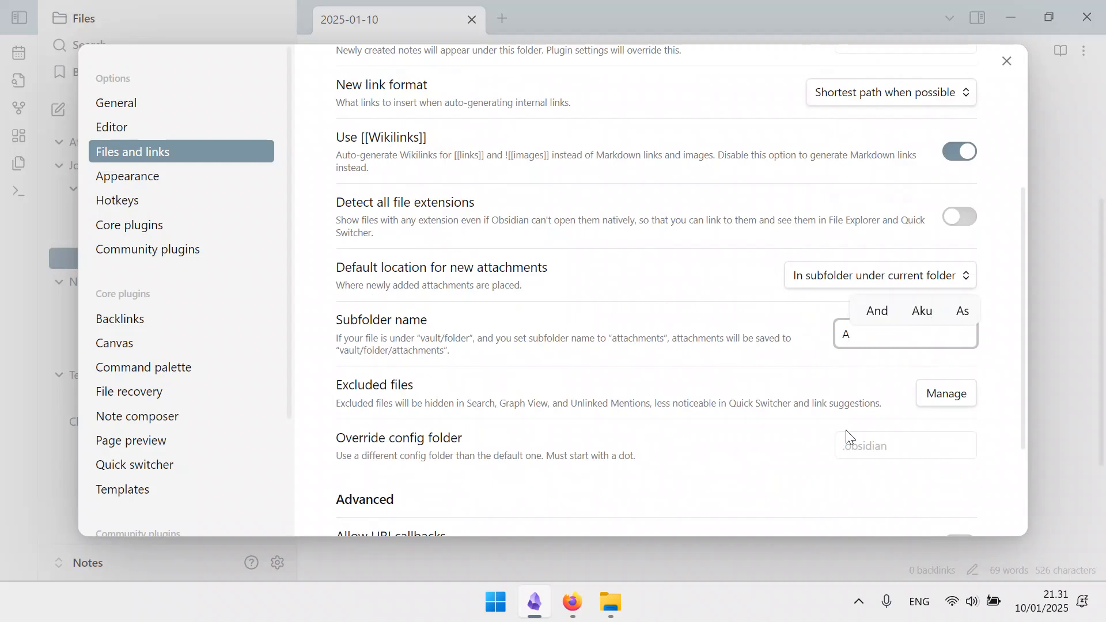
pyautogui.write('tt')
pyautogui.press('BackSpace')
pyautogui.press('BackSpace')
pyautogui.press('BackSpace')
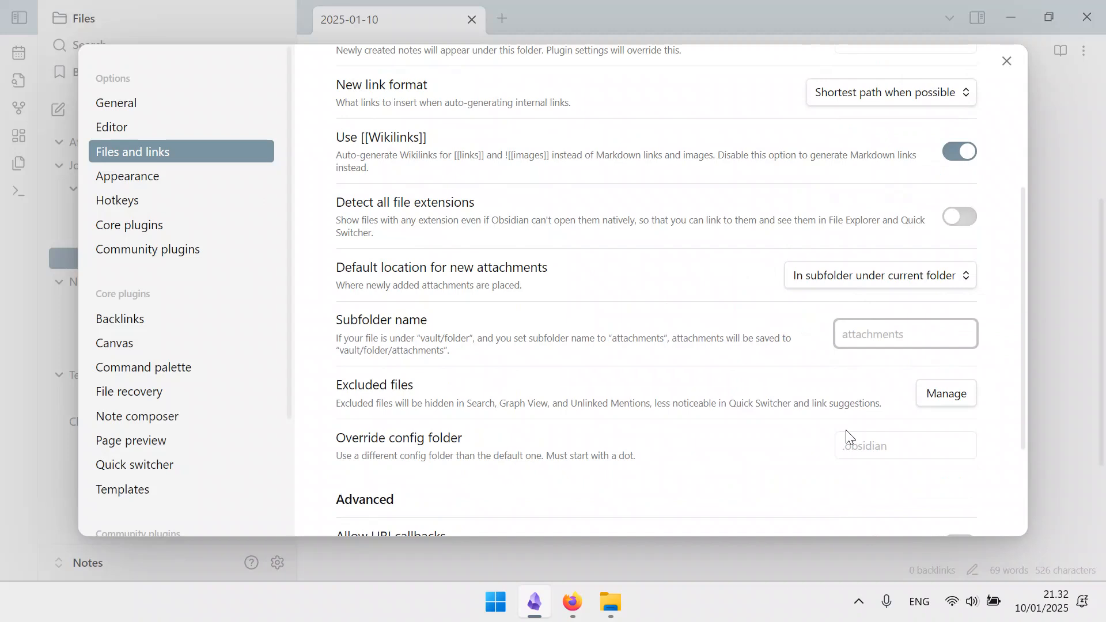
pyautogui.click(879, 277)
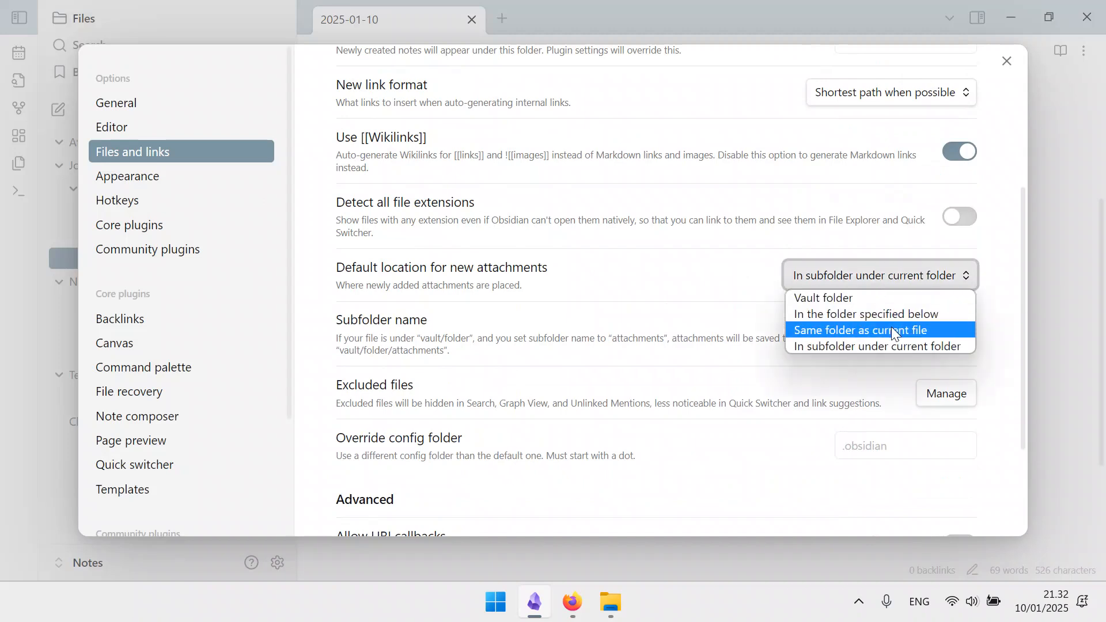
pyautogui.click(891, 330)
# Step: Set the default location for new attachments to "In the folder specified below" with the folder path Attachment, and close the settings
pyautogui.click(891, 281)
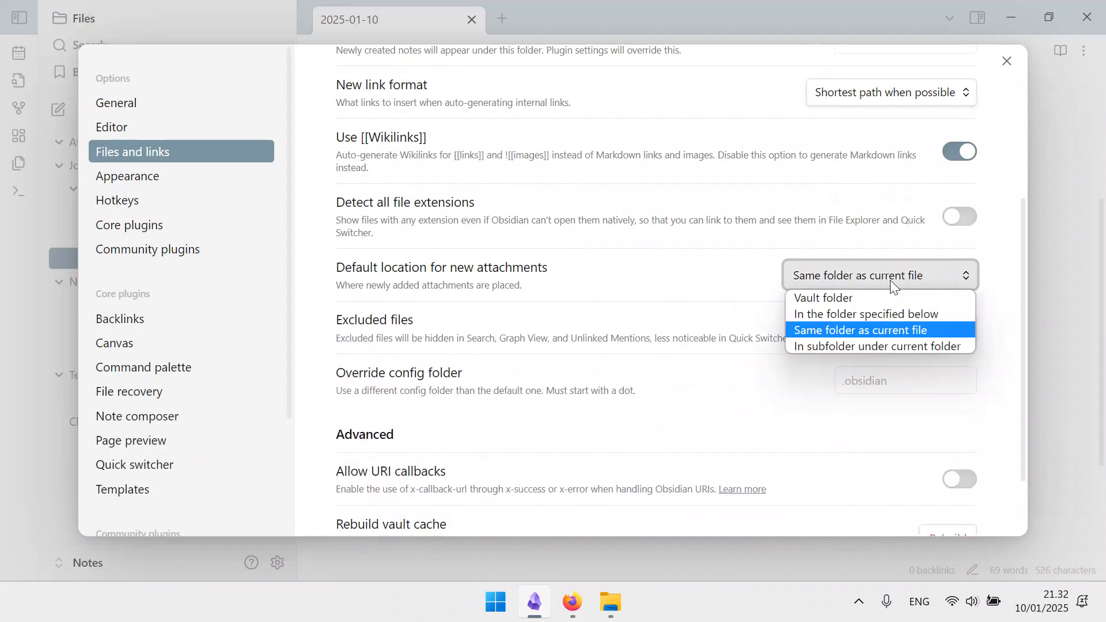
pyautogui.click(891, 314)
pyautogui.click(892, 333)
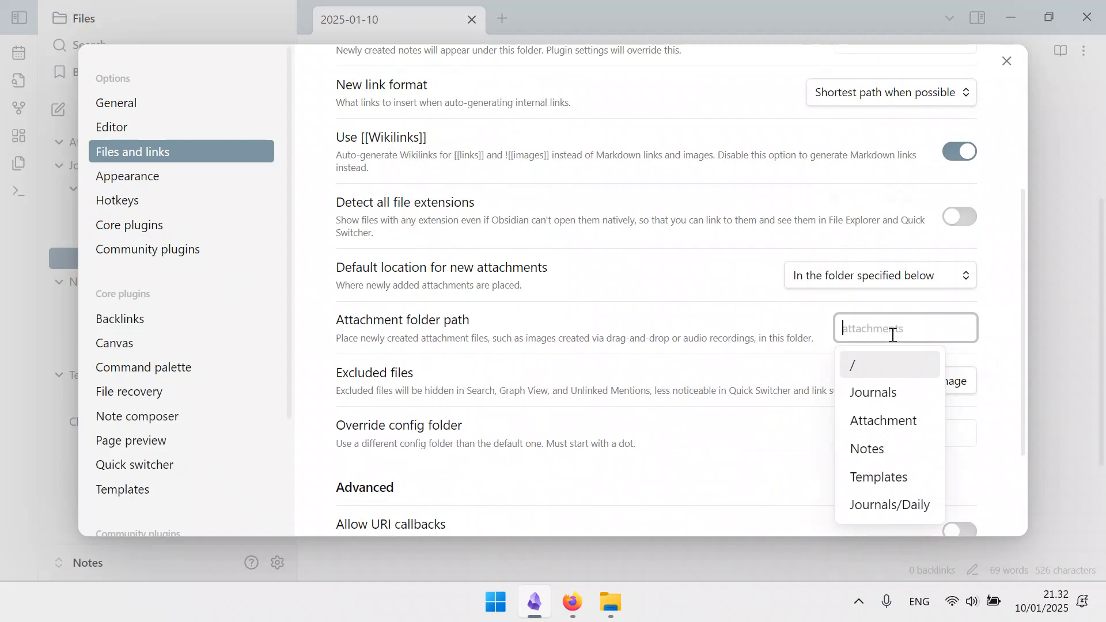
pyautogui.click(905, 421)
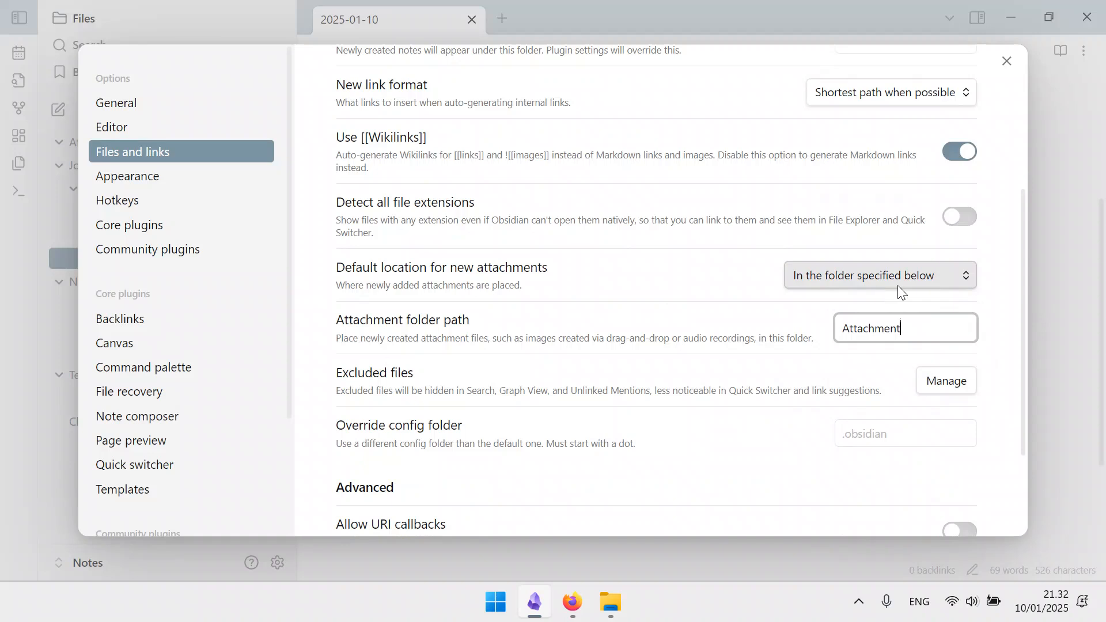
pyautogui.click(820, 365)
pyautogui.scroll(-2, 809, 416)
pyautogui.scroll(-1, 810, 416)
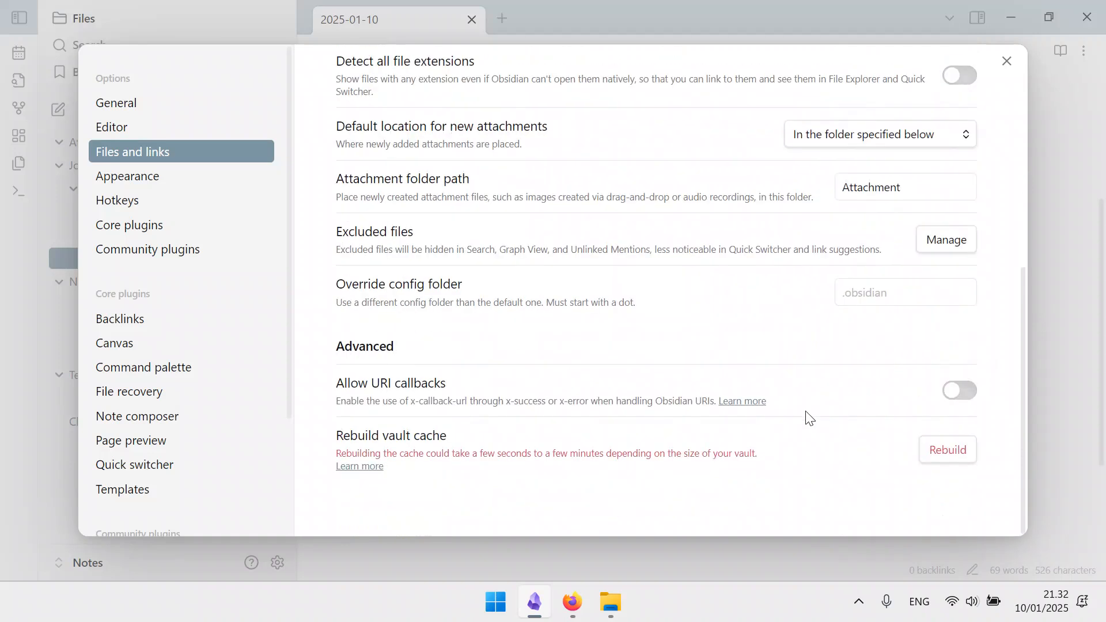
pyautogui.click(1006, 62)
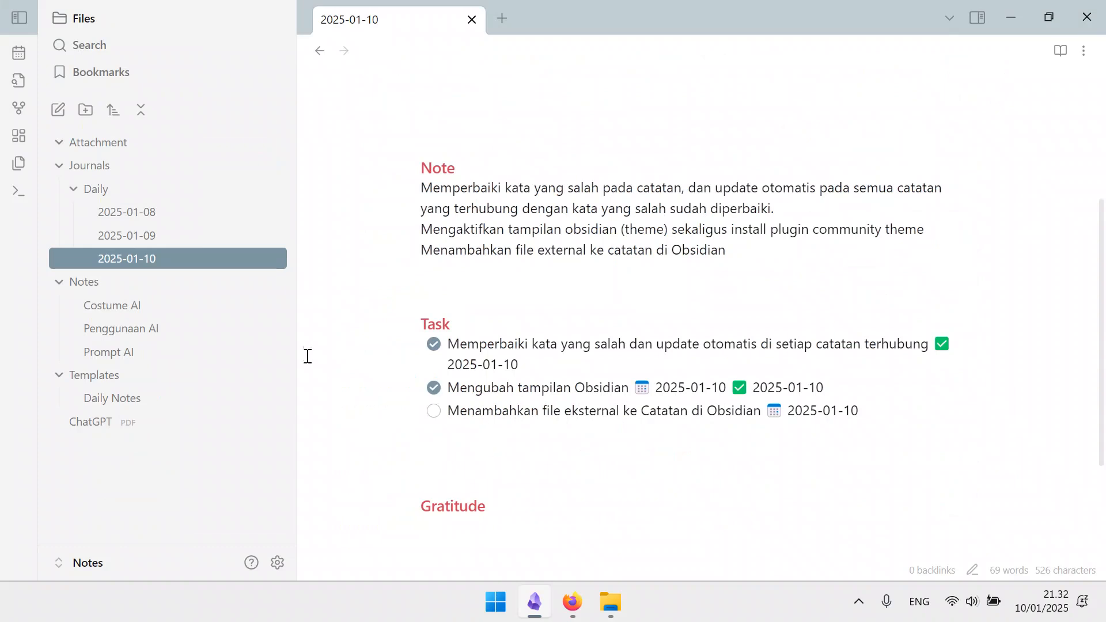
# Step: In the Prompt AI note, add a line after the ChatGPT.pdf link and extend the link's label to "Contoh File External :"
pyautogui.click(271, 346)
pyautogui.scroll(-8, 519, 404)
pyautogui.scroll(-3, 543, 467)
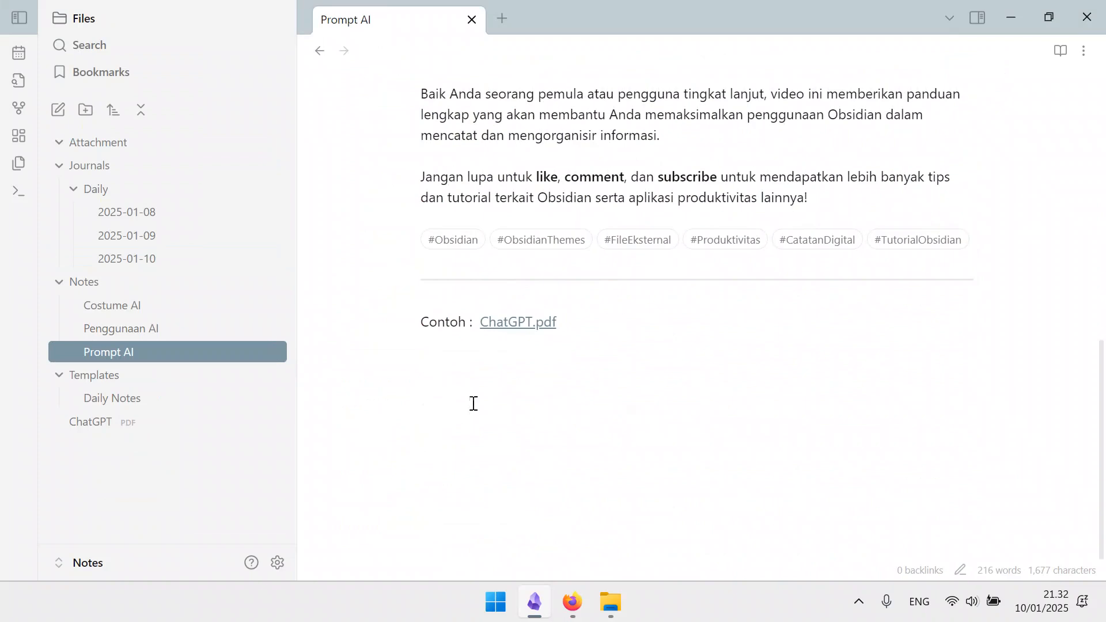
pyautogui.click(686, 326)
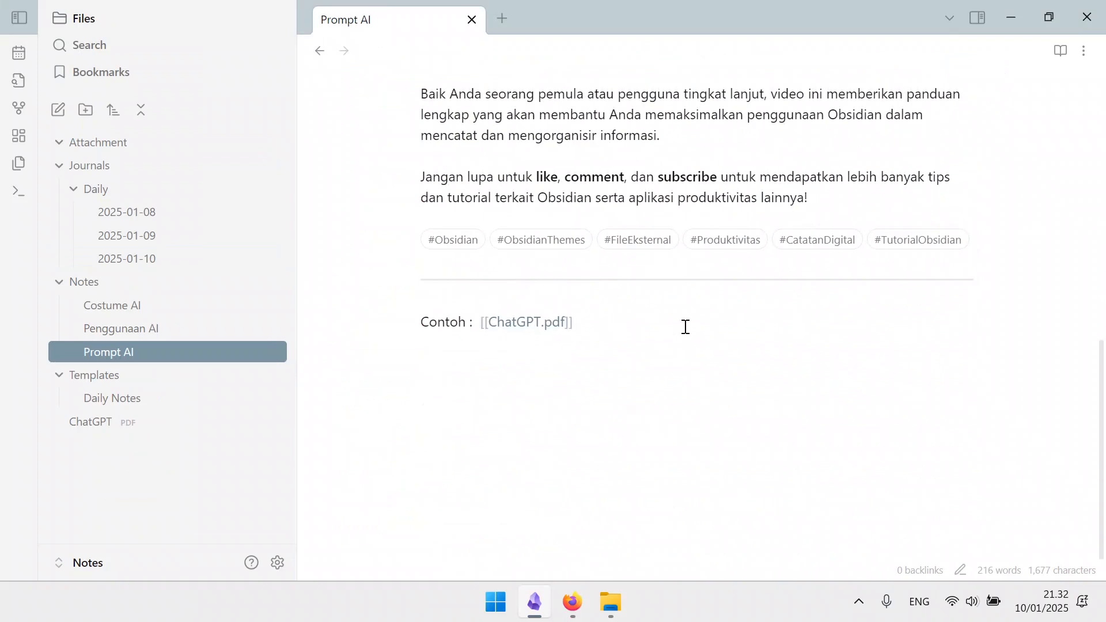
pyautogui.press('Return')
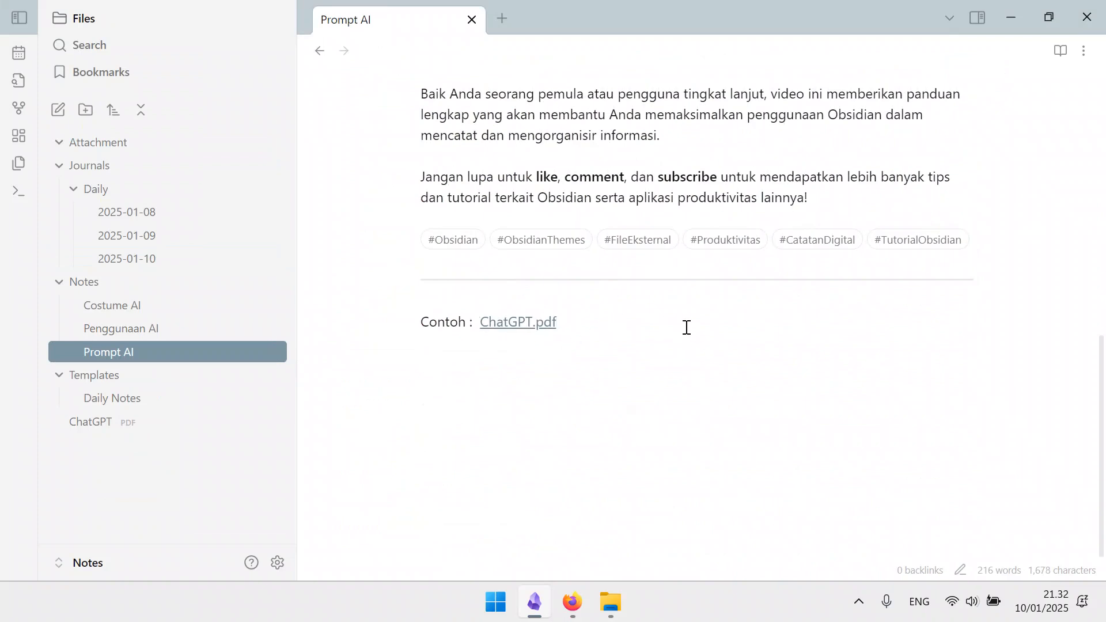
pyautogui.click(465, 326)
pyautogui.write('File ')
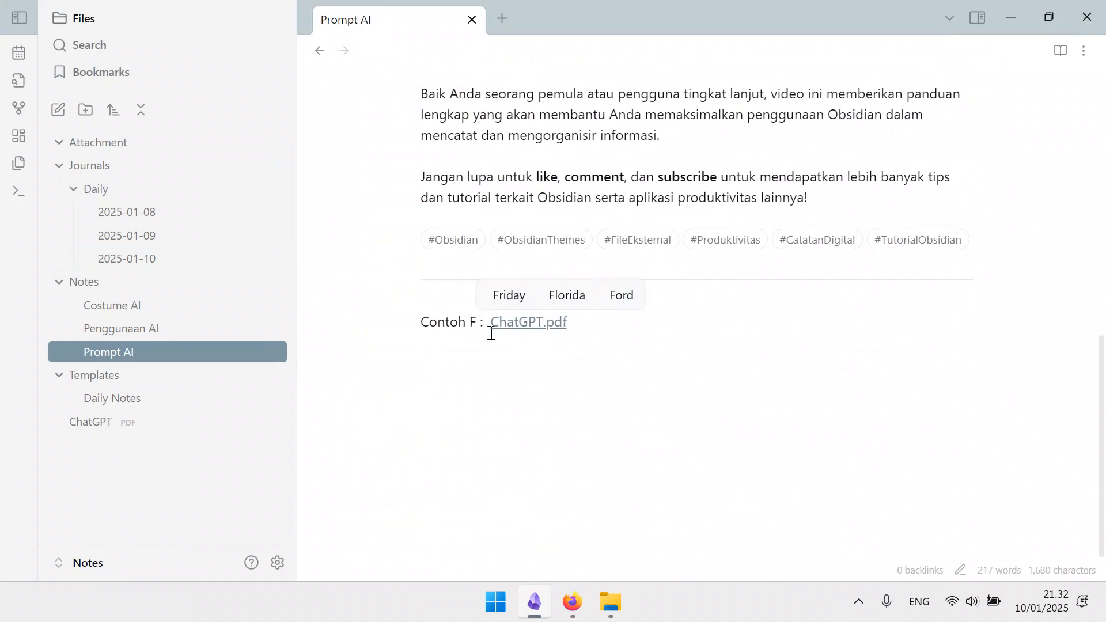
pyautogui.write('Ex')
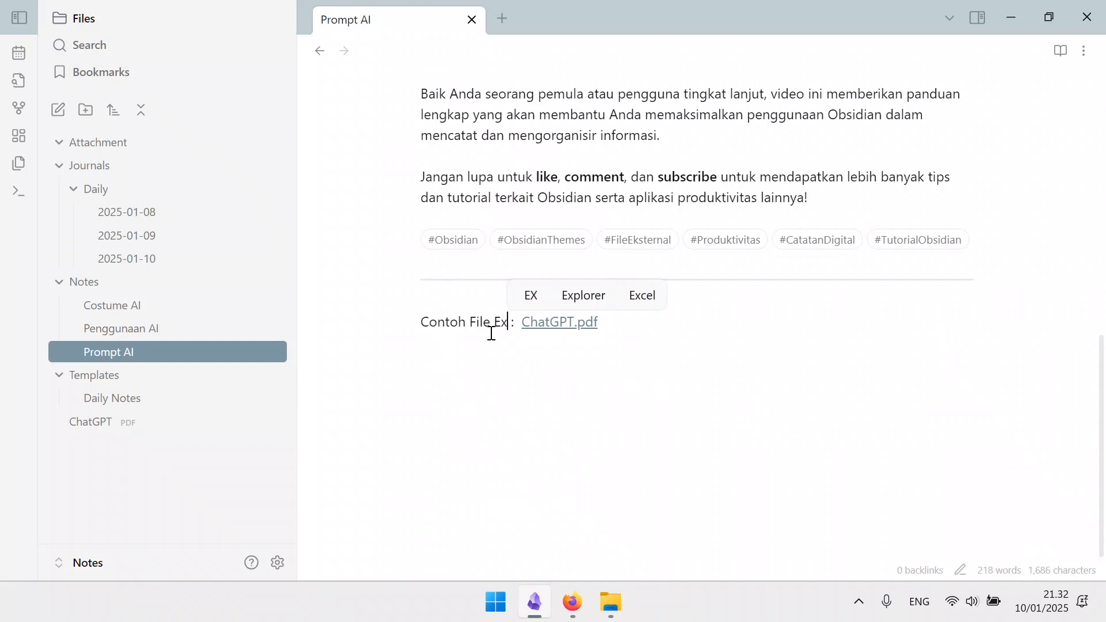
pyautogui.write('sternal')
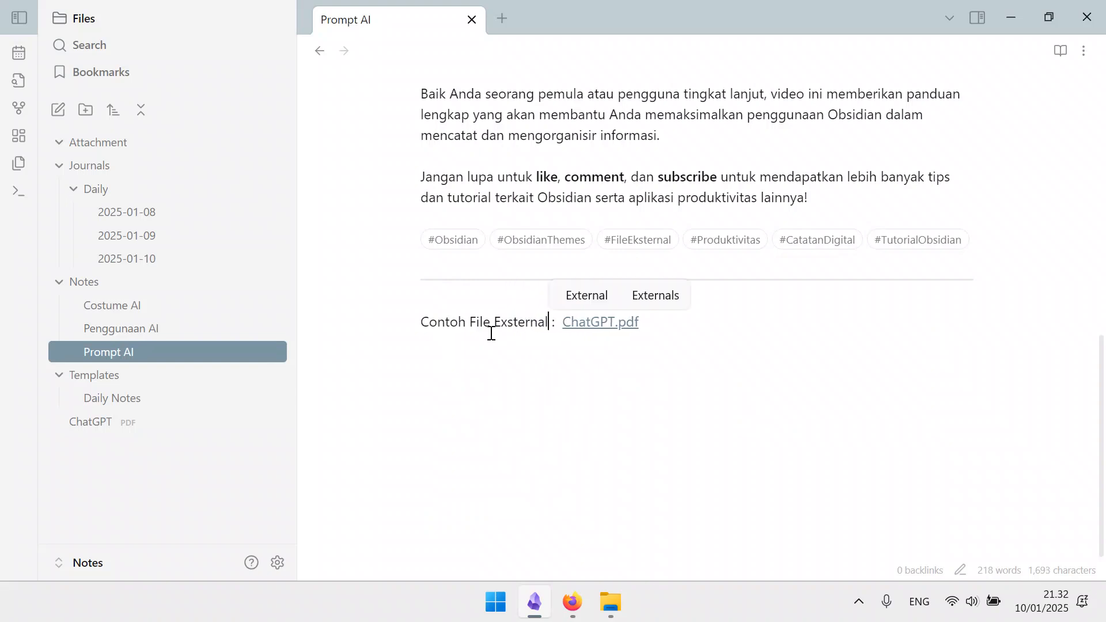
pyautogui.click(600, 299)
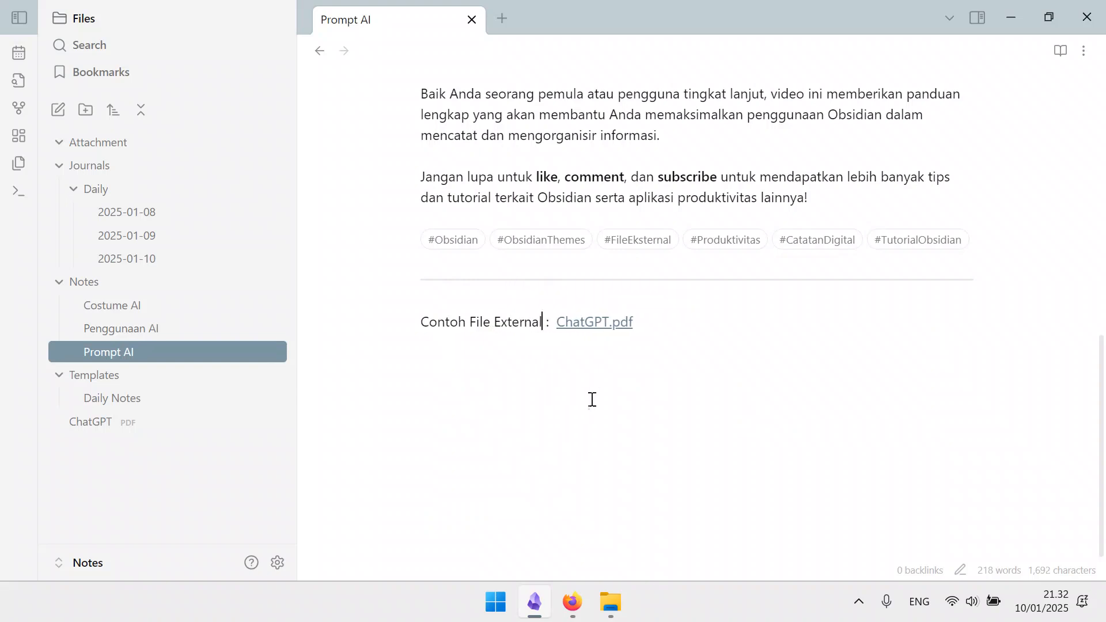
pyautogui.click(721, 344)
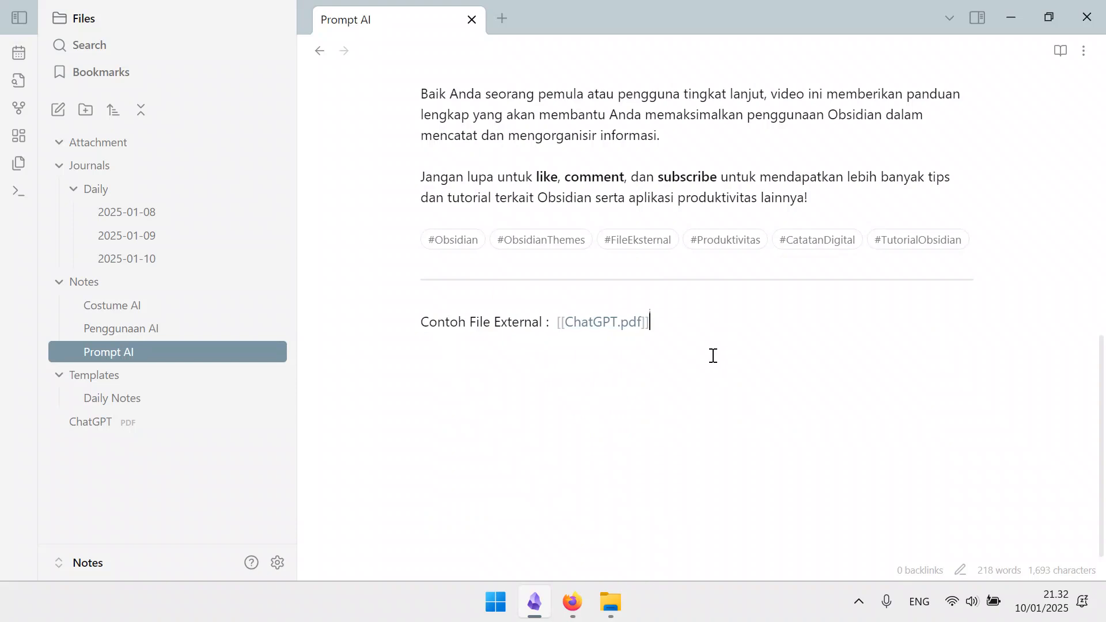
pyautogui.click(620, 415)
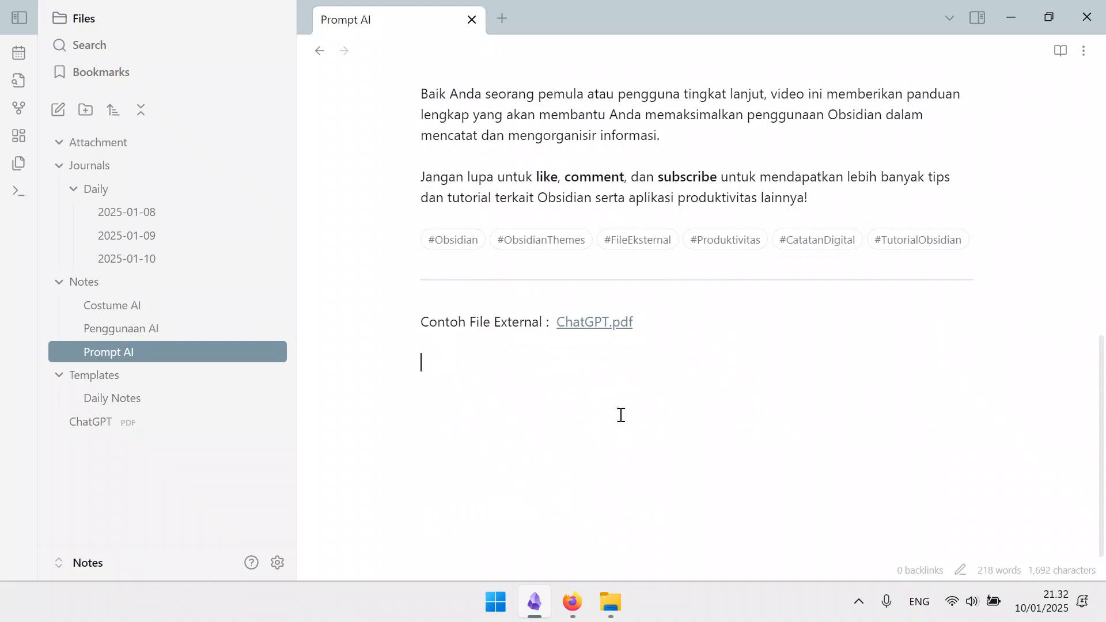
# Step: Open the linked ChatGPT.pdf and return to the note, try turning the link into an embed, and restore the plain link
pyautogui.click(606, 323)
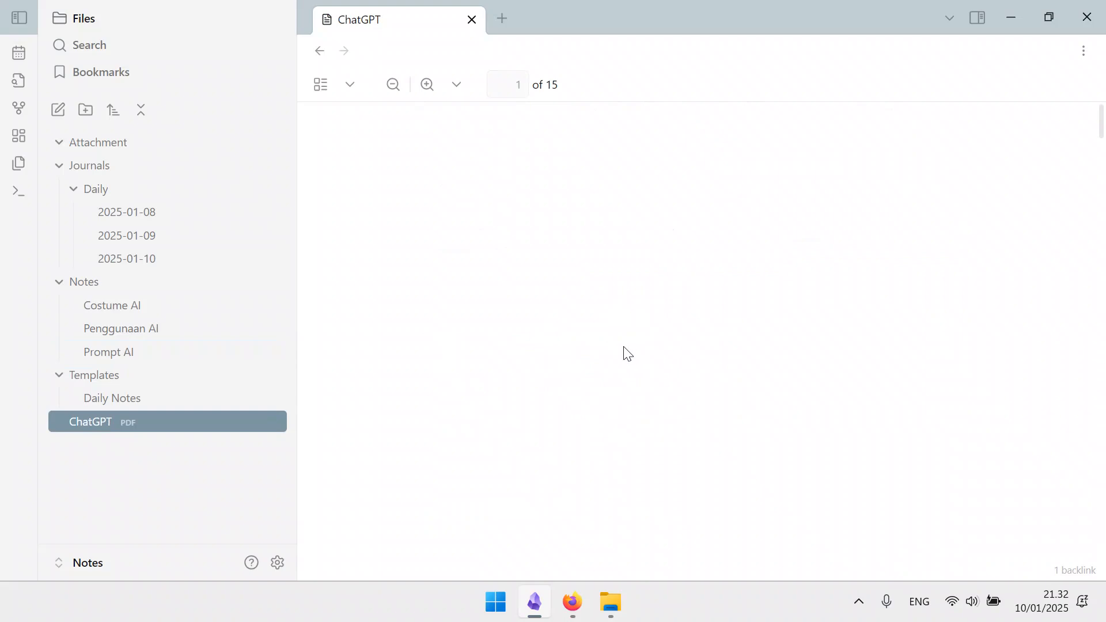
pyautogui.hotkey('ctrl', 'alt', 'Left')
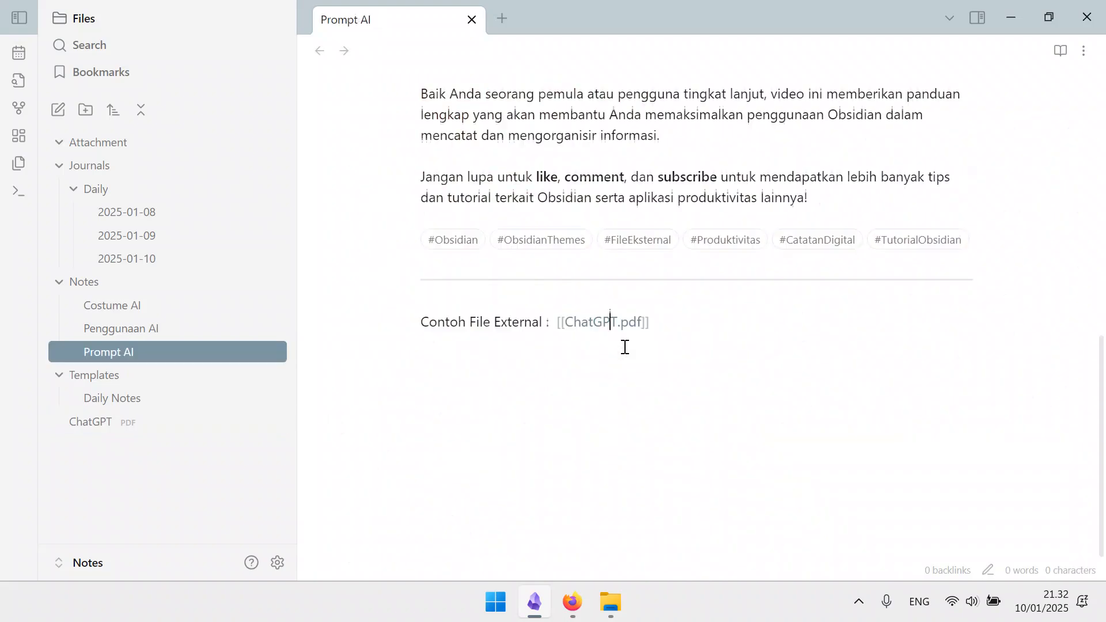
pyautogui.click(557, 325)
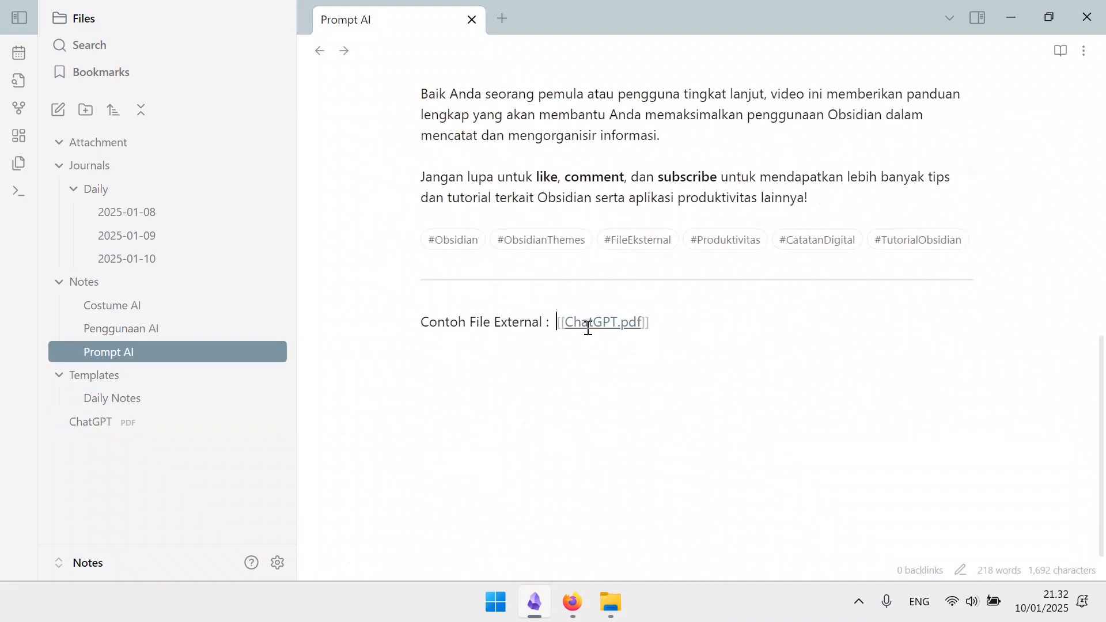
pyautogui.write('!')
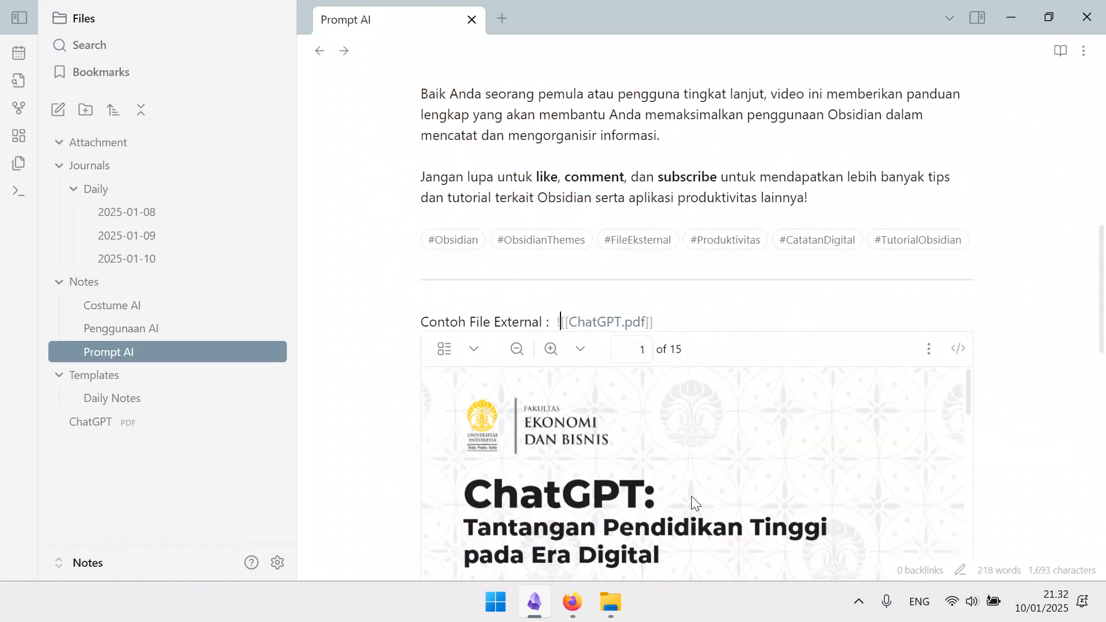
pyautogui.press('BackSpace')
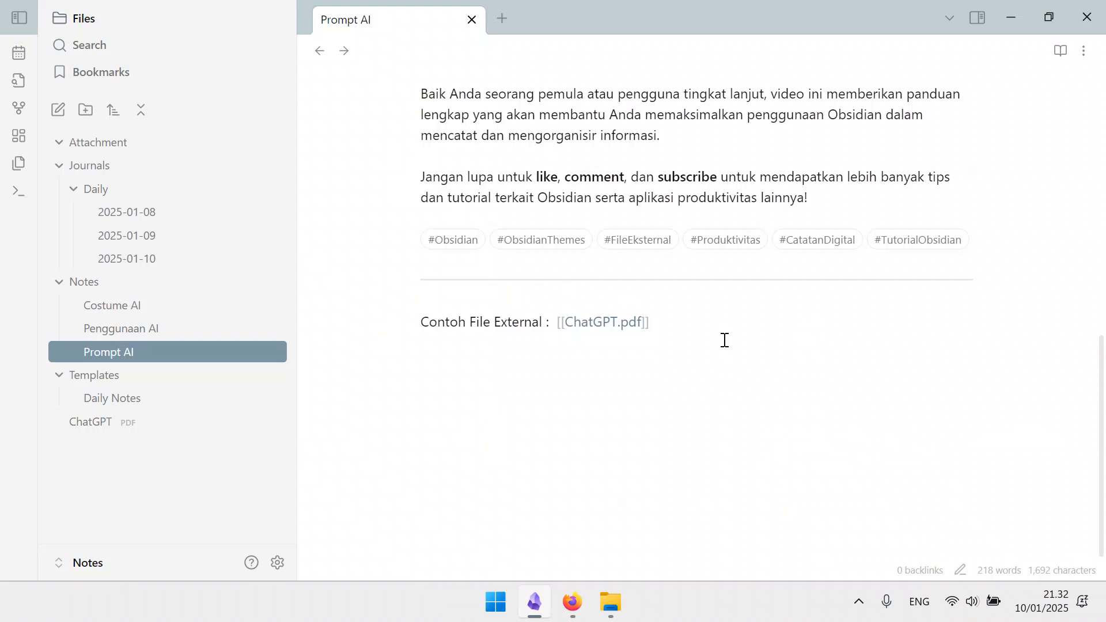
# Step: Add another line after the ChatGPT.pdf link and move the link below "Contoh File External :" as numbered list item 1
pyautogui.click(727, 316)
pyautogui.press('Return')
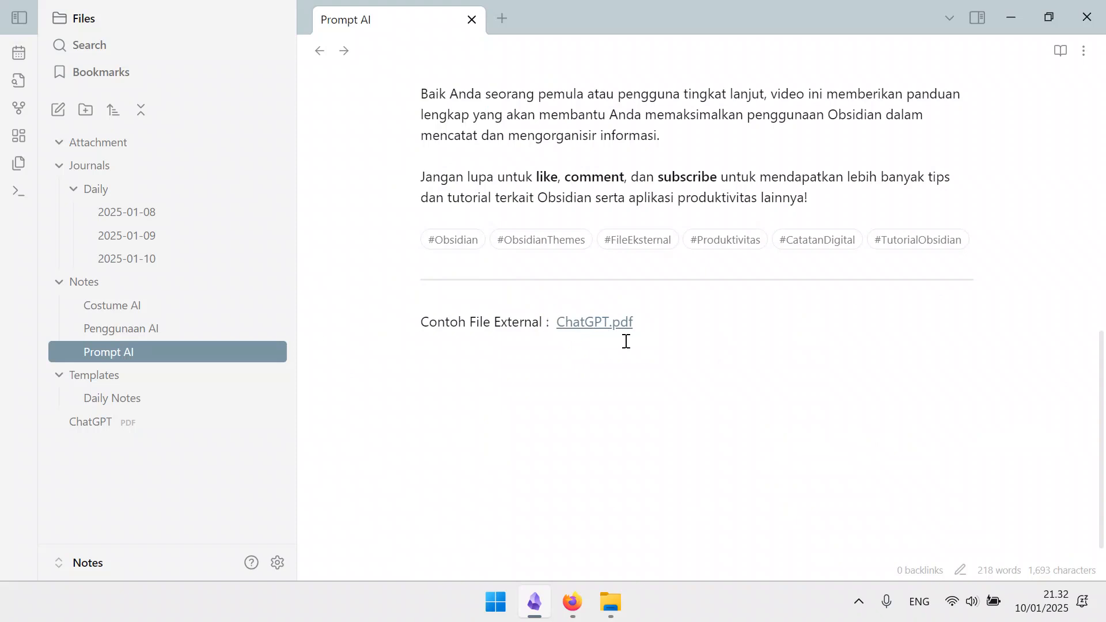
pyautogui.press('Return')
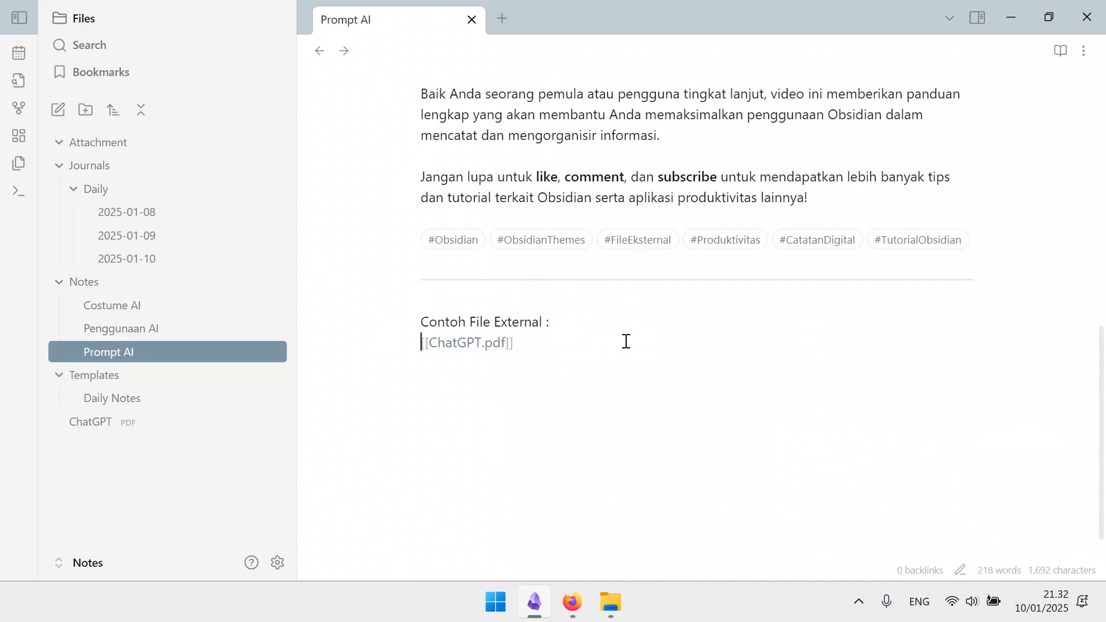
pyautogui.write('1.')
pyautogui.click(625, 341)
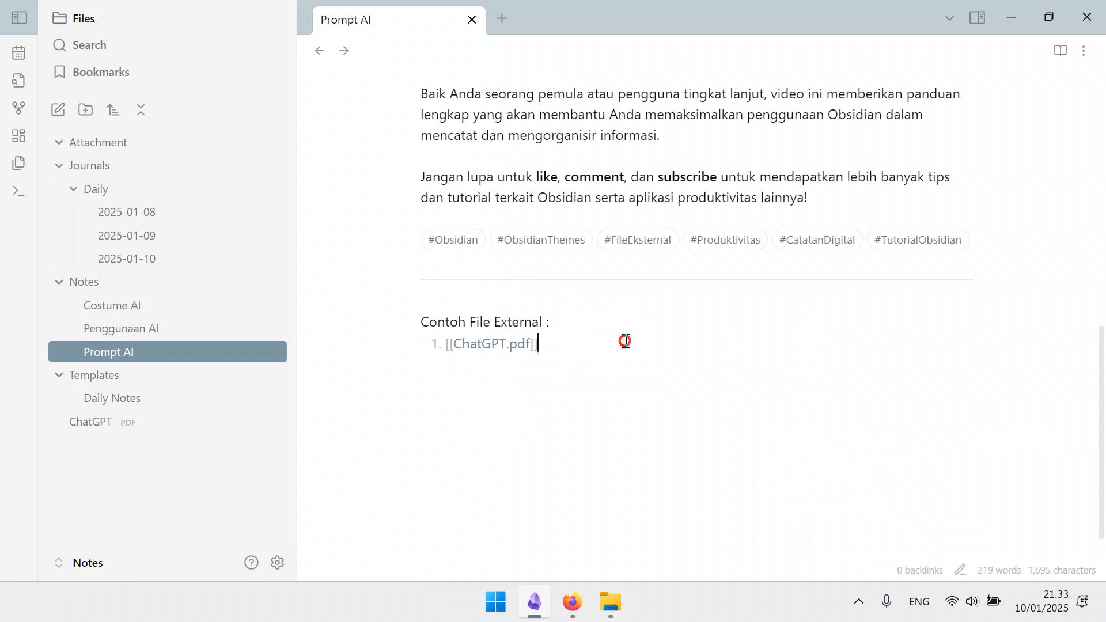
# Step: Add a second numbered list item in the Prompt AI note, switch to Firefox and browse the image results for "materi chatgpt pdf"
pyautogui.press('Return')
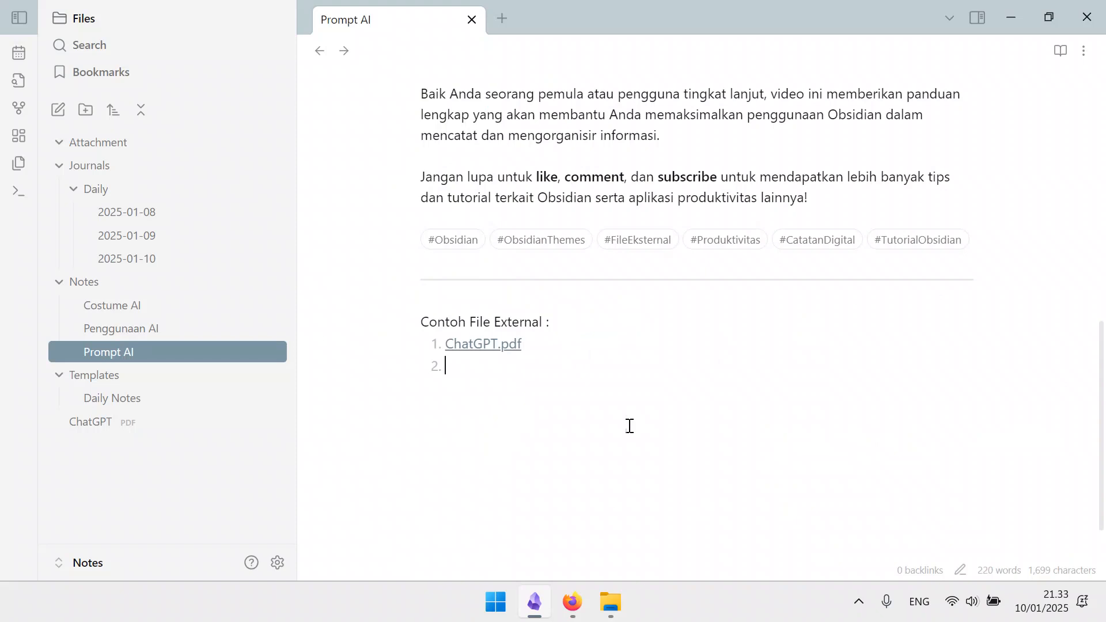
pyautogui.click(574, 604)
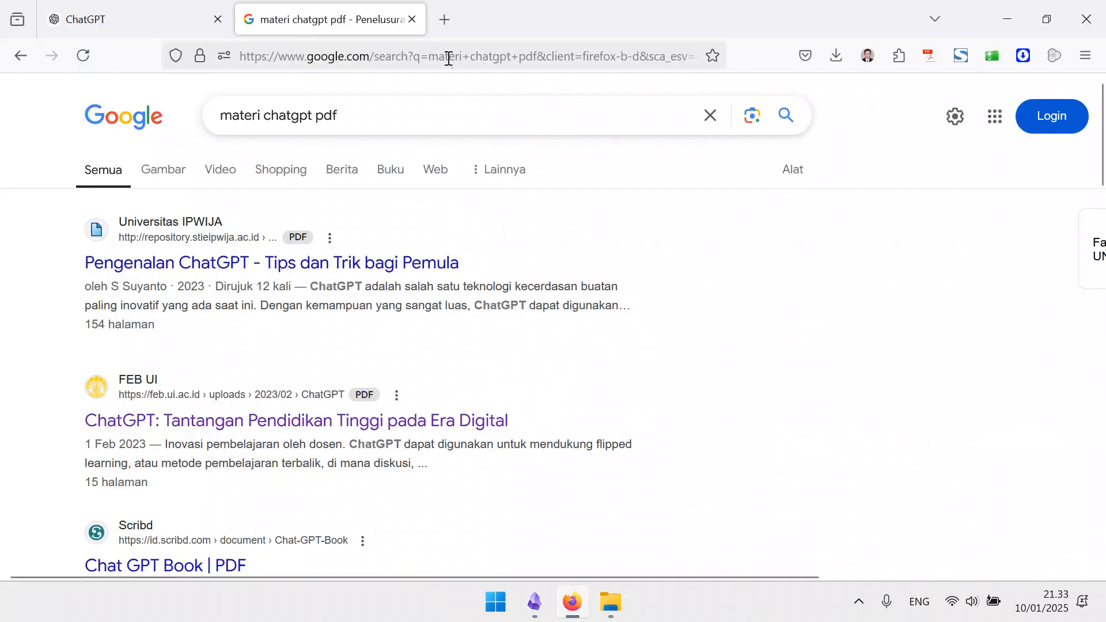
pyautogui.click(176, 188)
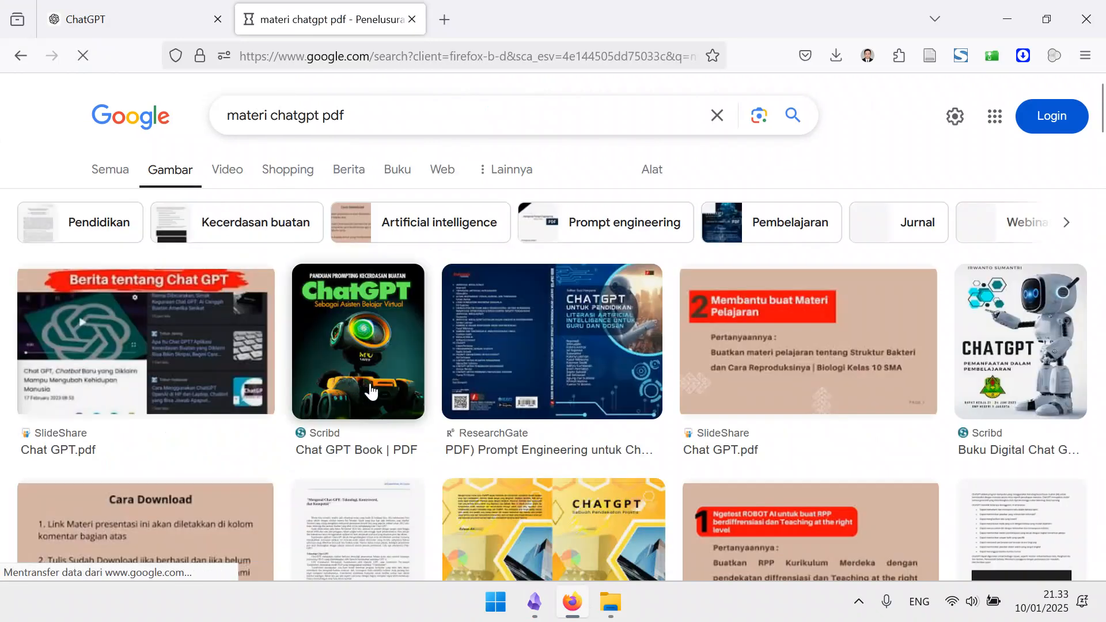
pyautogui.scroll(-5, 677, 397)
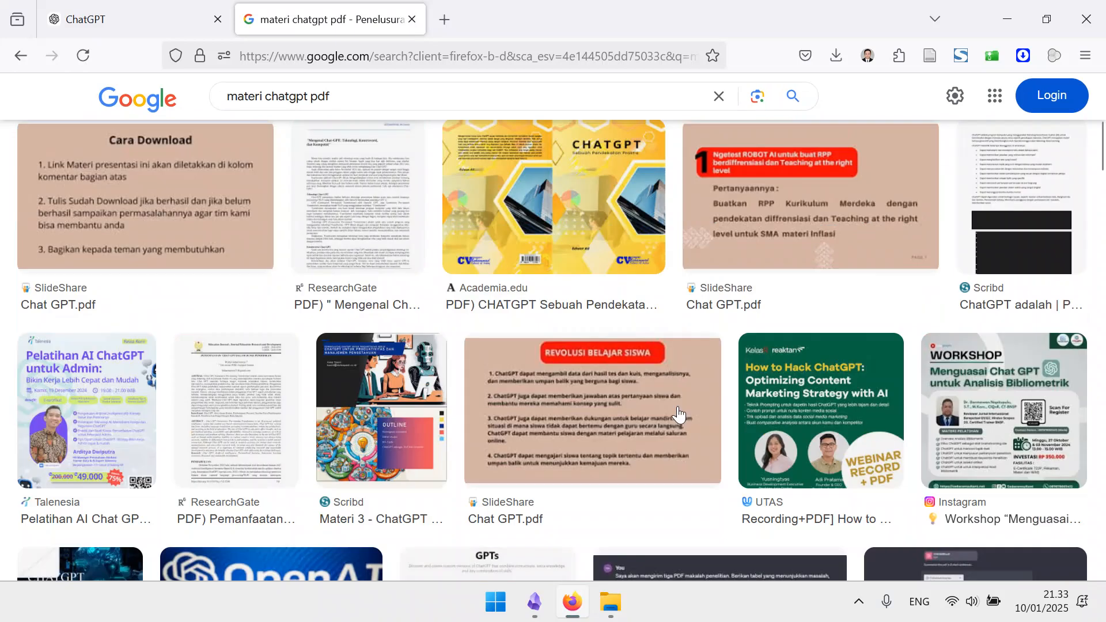
pyautogui.scroll(-10, 678, 414)
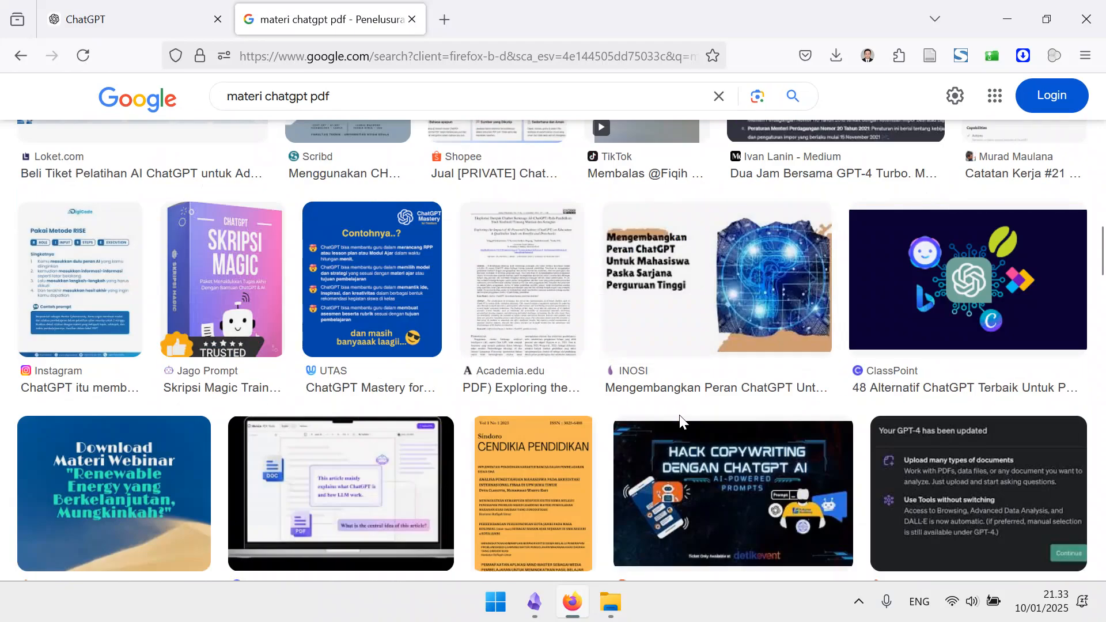
pyautogui.scroll(15, 680, 423)
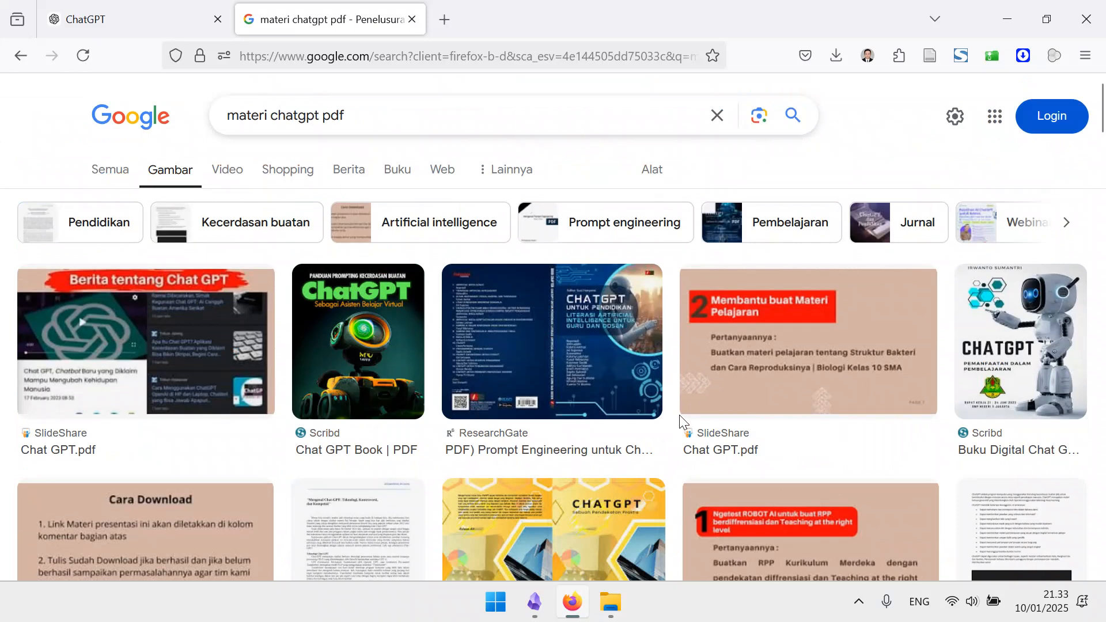
# Step: Change the Google image search query to "chatgpt" and run it
pyautogui.doubleClick(257, 118)
pyautogui.press('BackSpace')
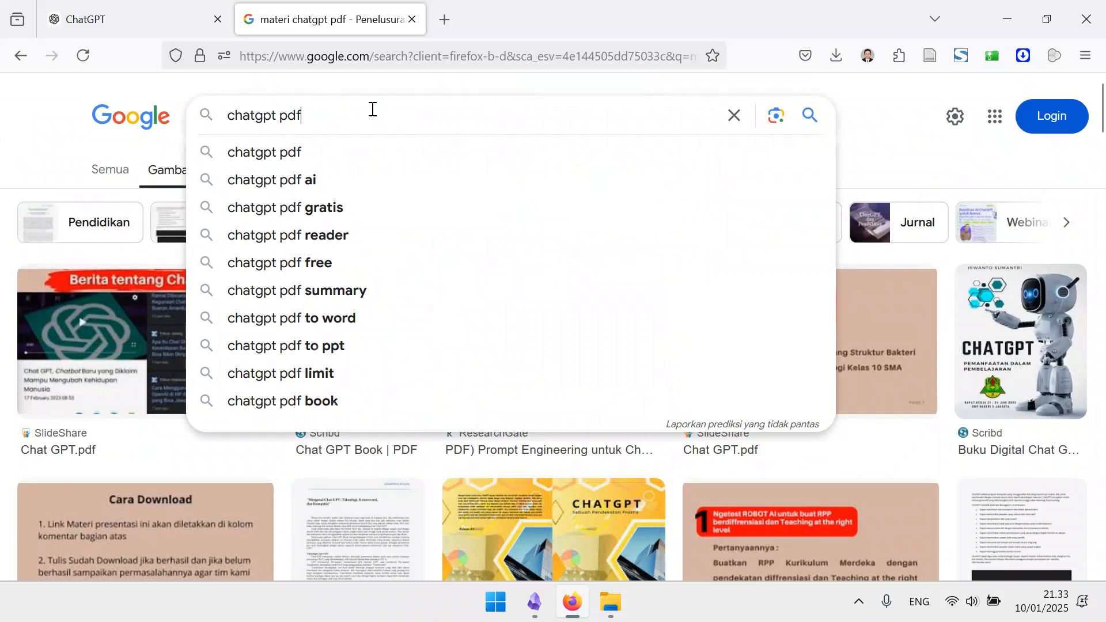
pyautogui.press('BackSpace')
pyautogui.press('BackSpace')
pyautogui.press('BackSpace')
pyautogui.press('BackSpace')
pyautogui.press('Return')
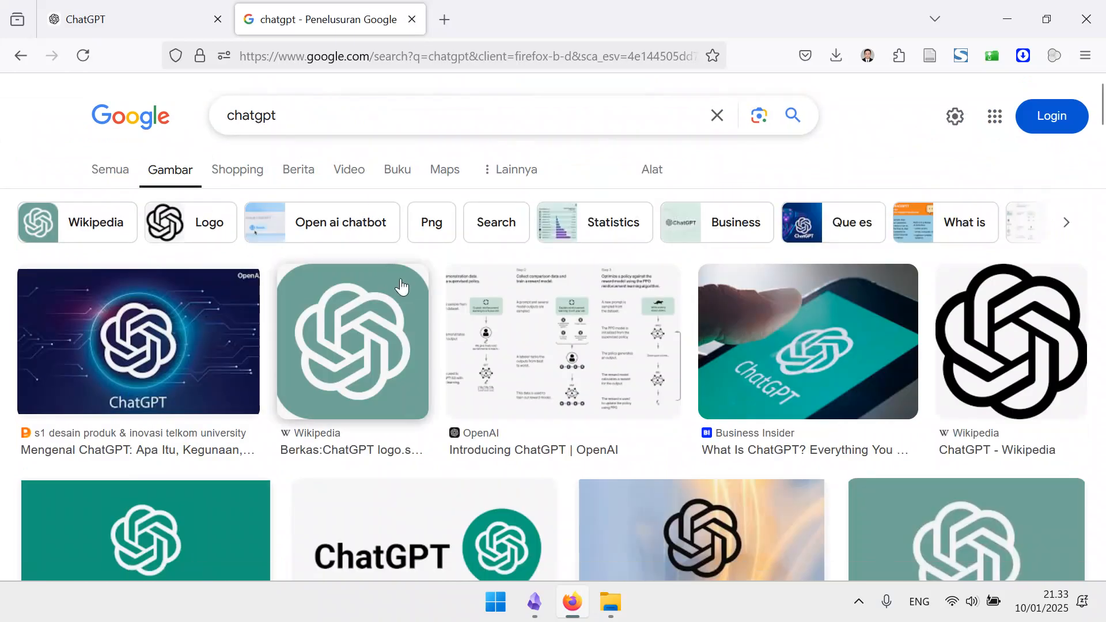
# Step: Copy the black ChatGPT logo image from the Wikipedia result in the second full row of images
pyautogui.scroll(-10, 402, 286)
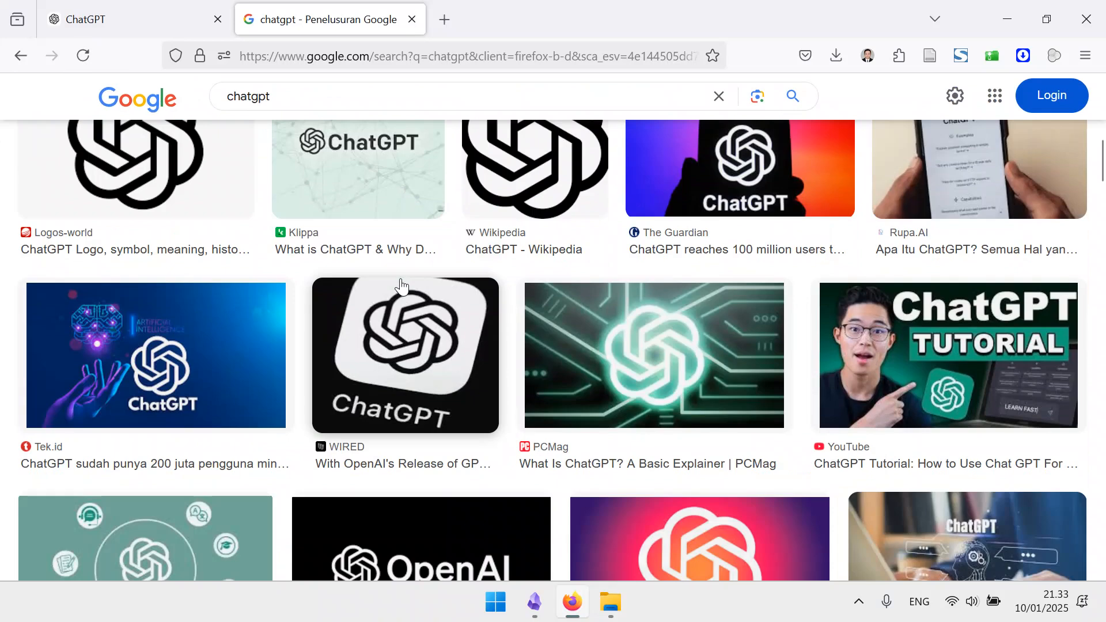
pyautogui.scroll(5, 401, 286)
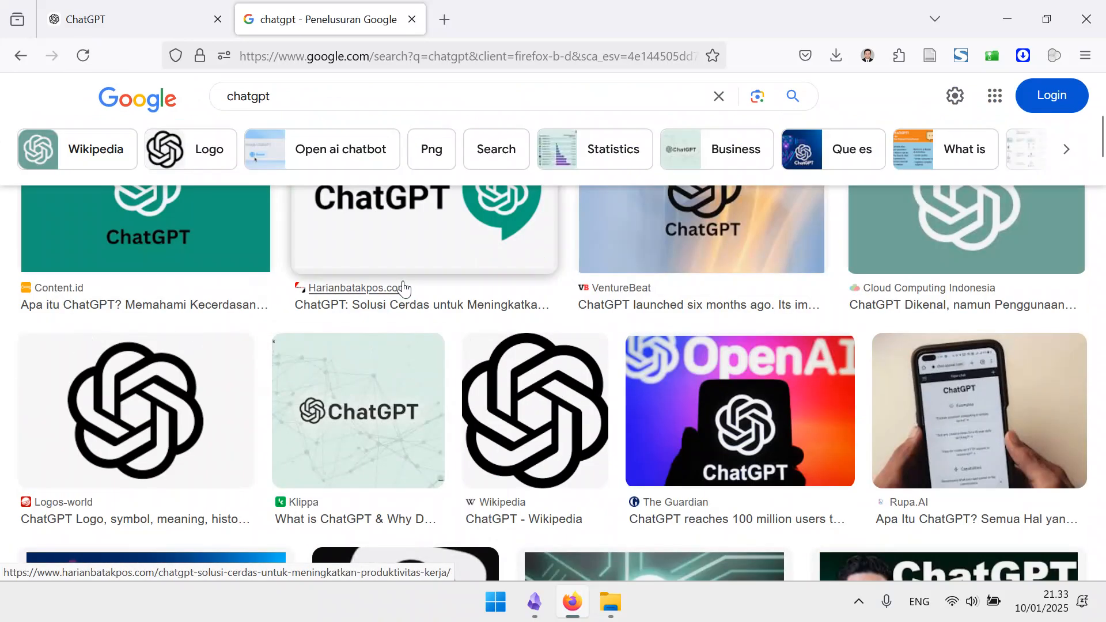
pyautogui.rightClick(518, 403)
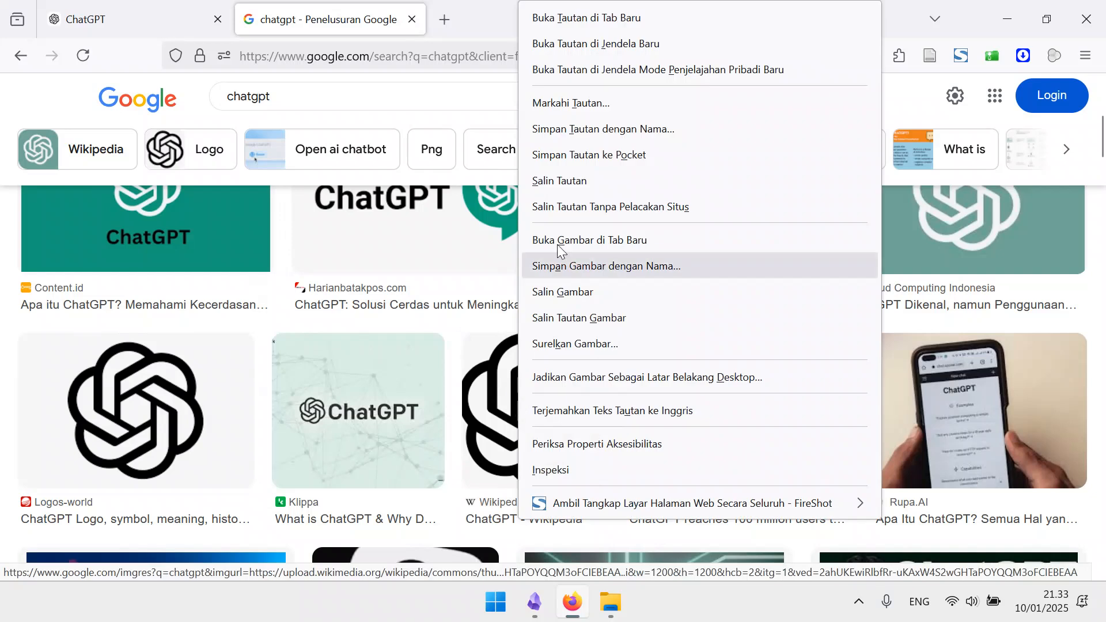
pyautogui.click(564, 292)
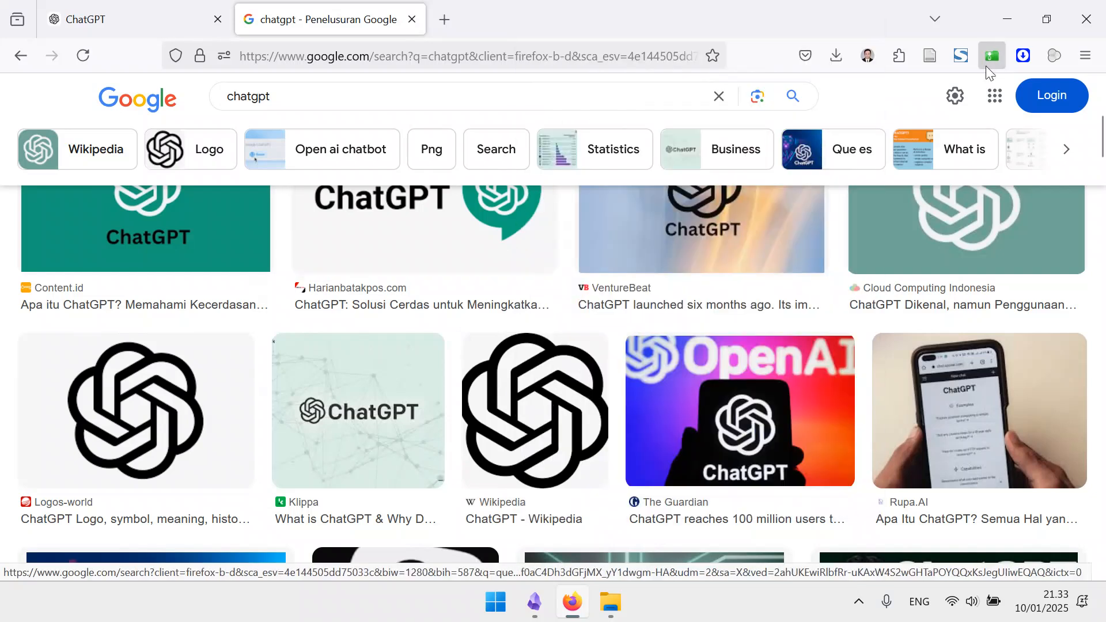
# Step: Switch to Obsidian and paste the copied logo image as list item 2 in the Prompt AI note
pyautogui.hotkey('alt', 'Tab')
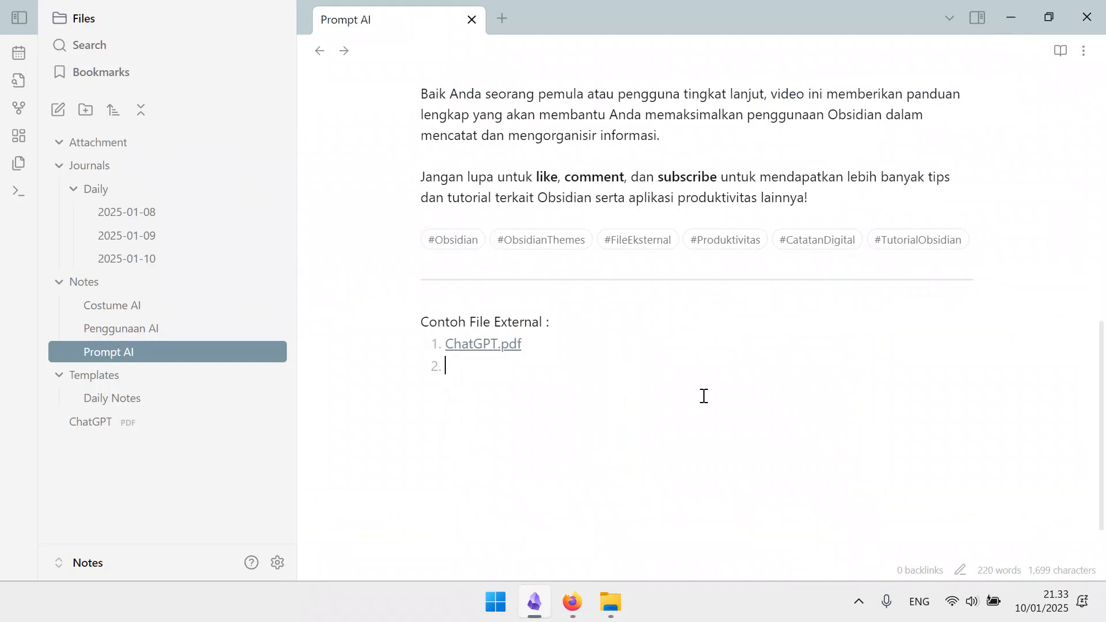
pyautogui.hotkey('ctrl', 'v')
pyautogui.scroll(-5, 702, 395)
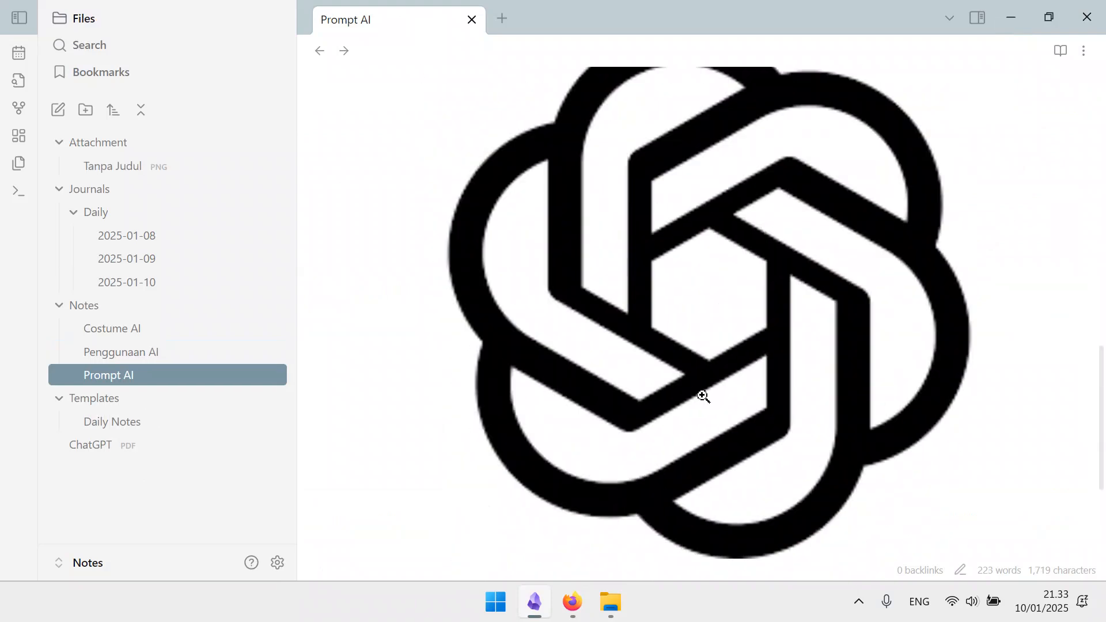
pyautogui.scroll(3, 702, 395)
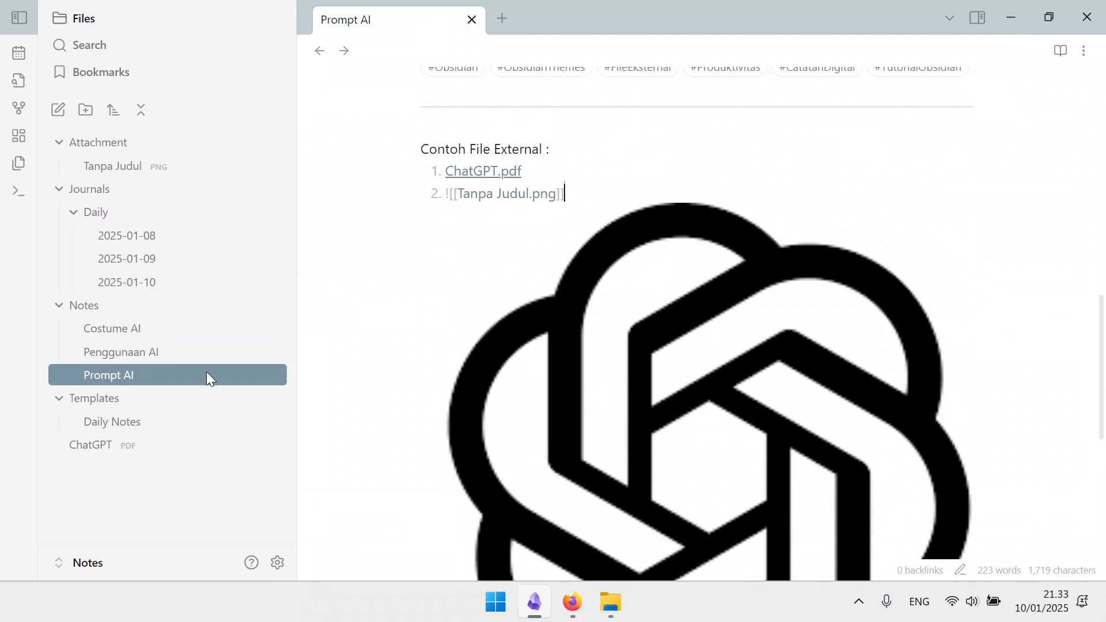
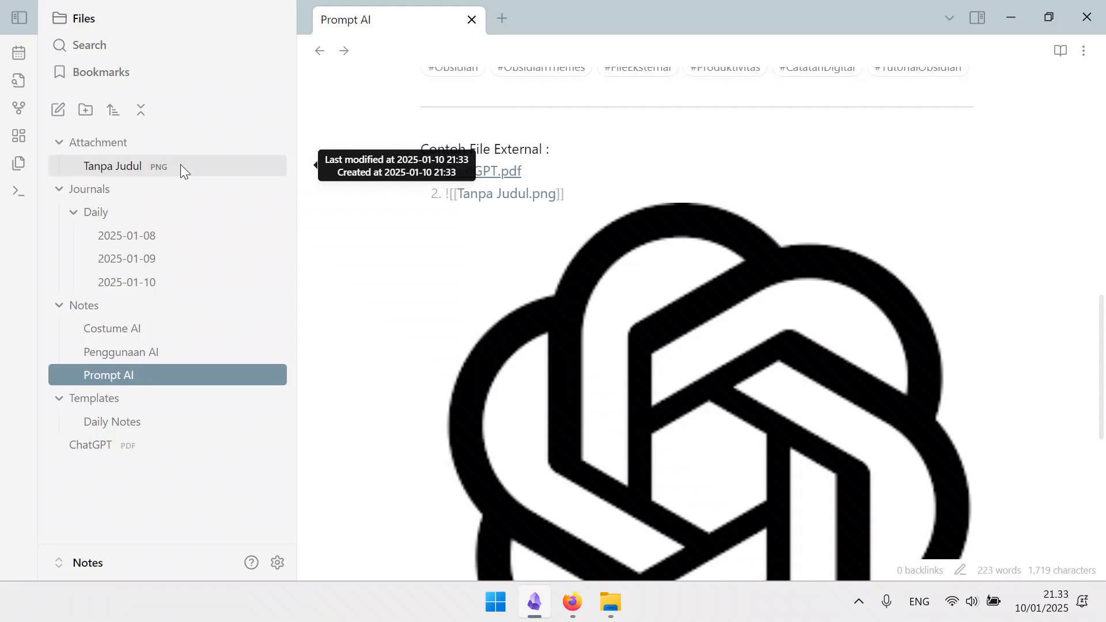
# Step: View the Tanpa Judul image in the Attachment folder, and move the ChatGPT PDF file into that folder
pyautogui.click(182, 169)
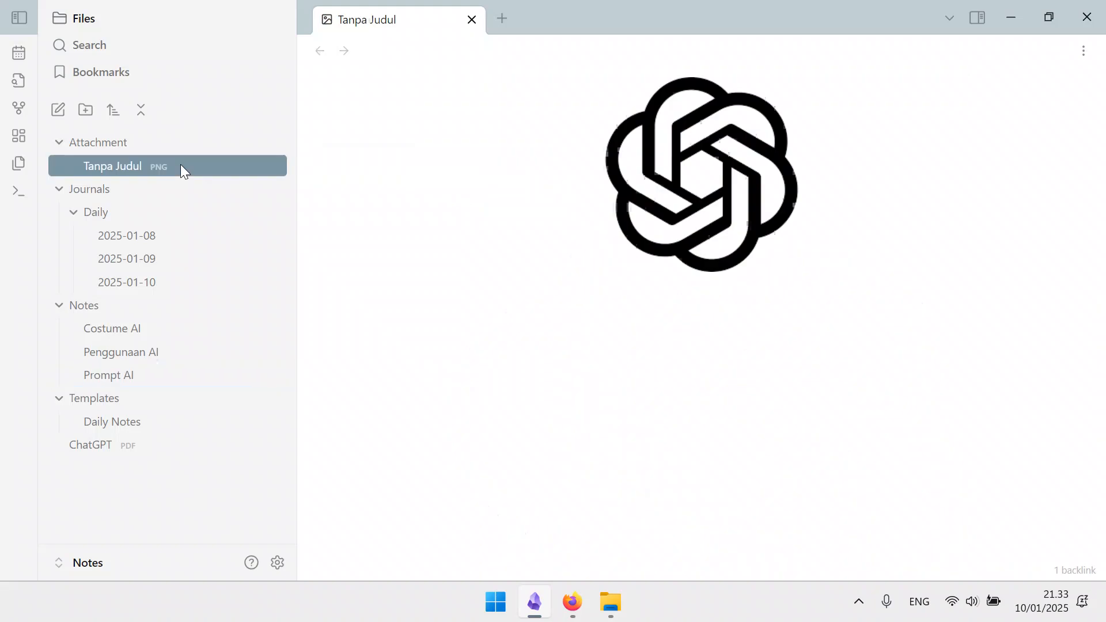
pyautogui.rightClick(218, 443)
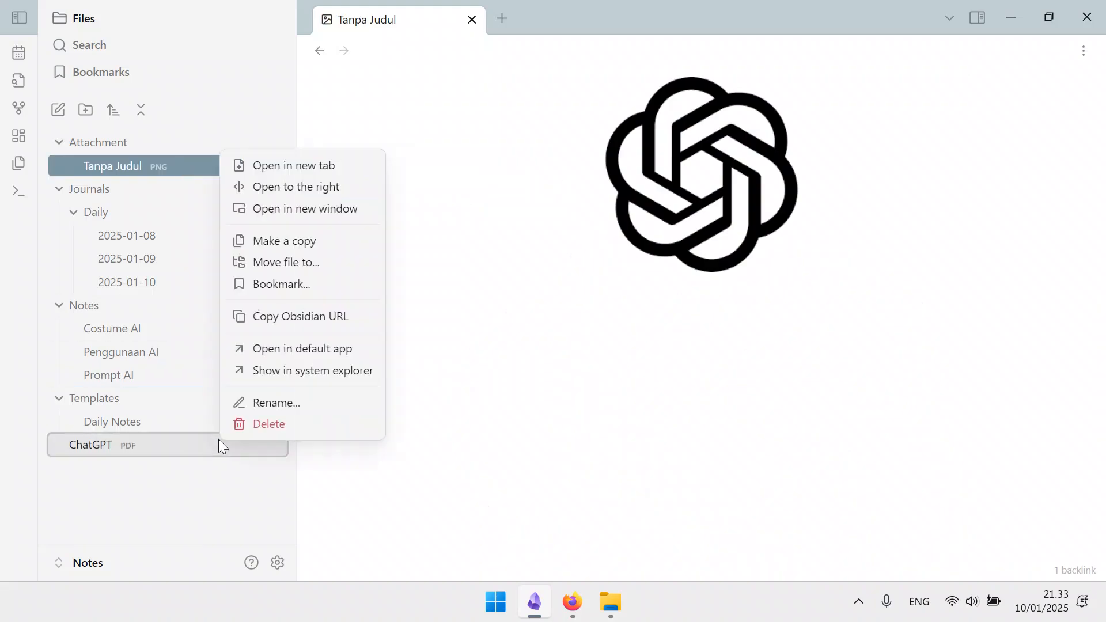
pyautogui.click(306, 264)
pyautogui.click(341, 196)
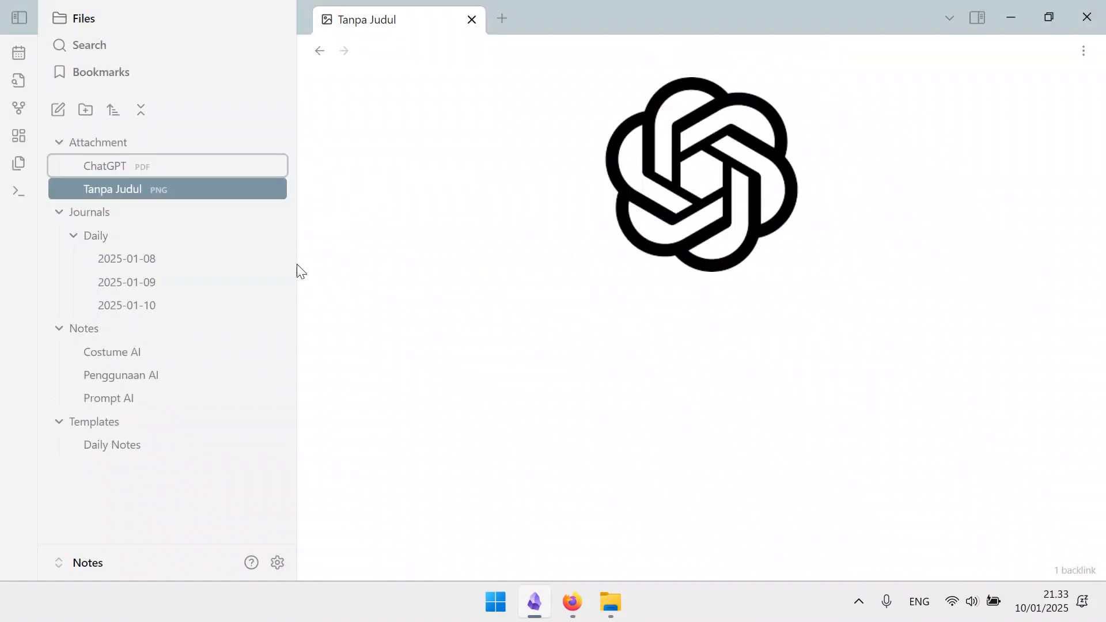
# Step: Reopen the Prompt AI note, turn the Tanpa Judul.png embed into a plain link, and add numbered list item 3 below it
pyautogui.click(267, 282)
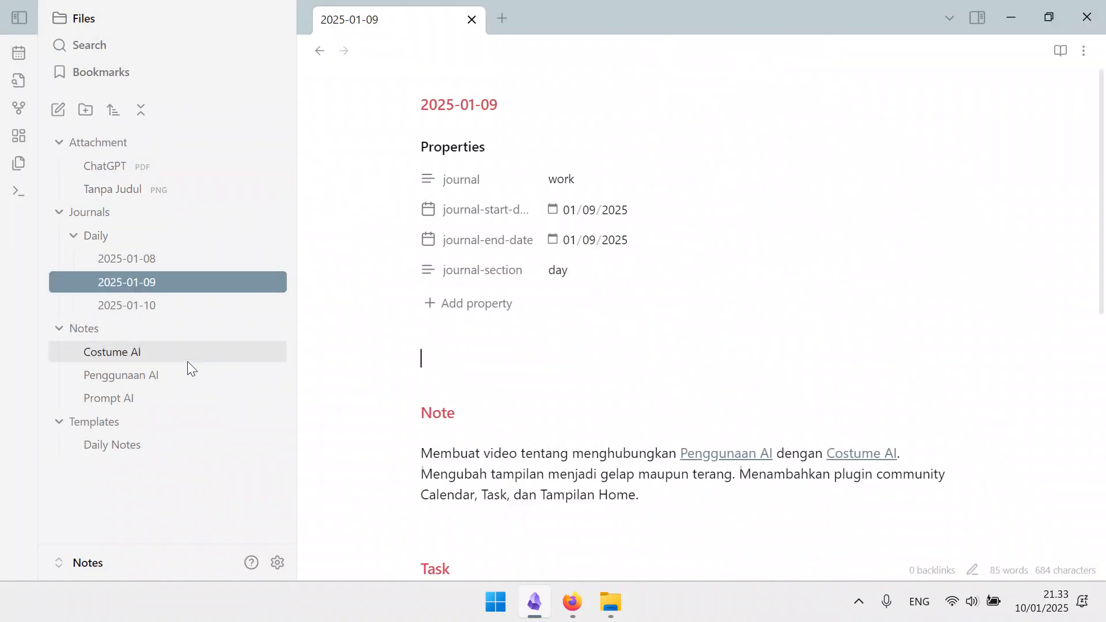
pyautogui.click(199, 397)
pyautogui.scroll(-15, 472, 465)
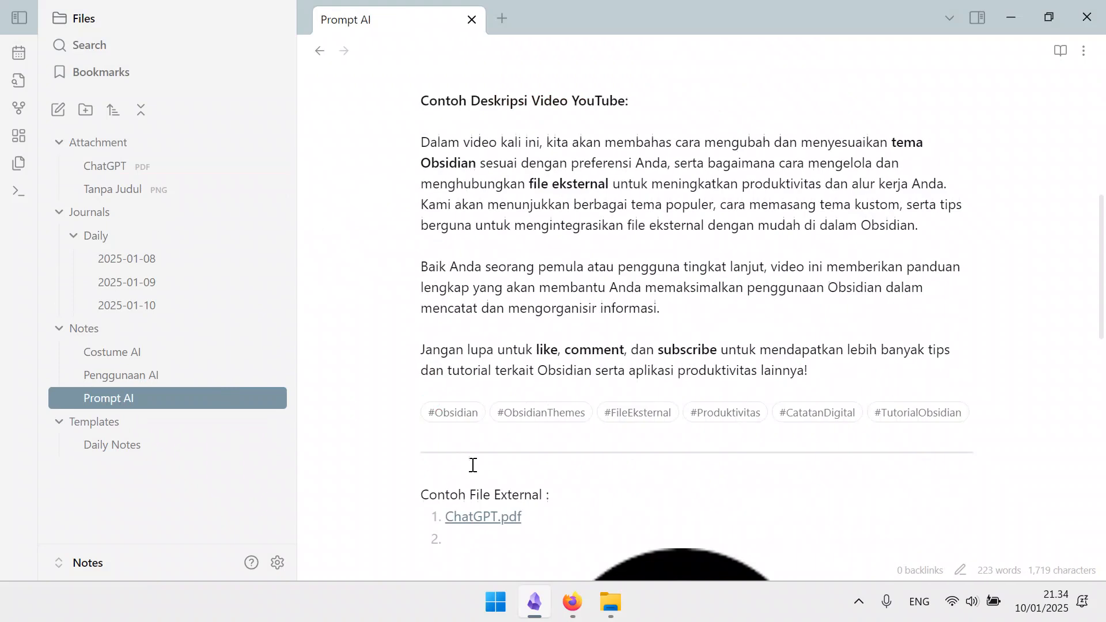
pyautogui.scroll(-1, 530, 282)
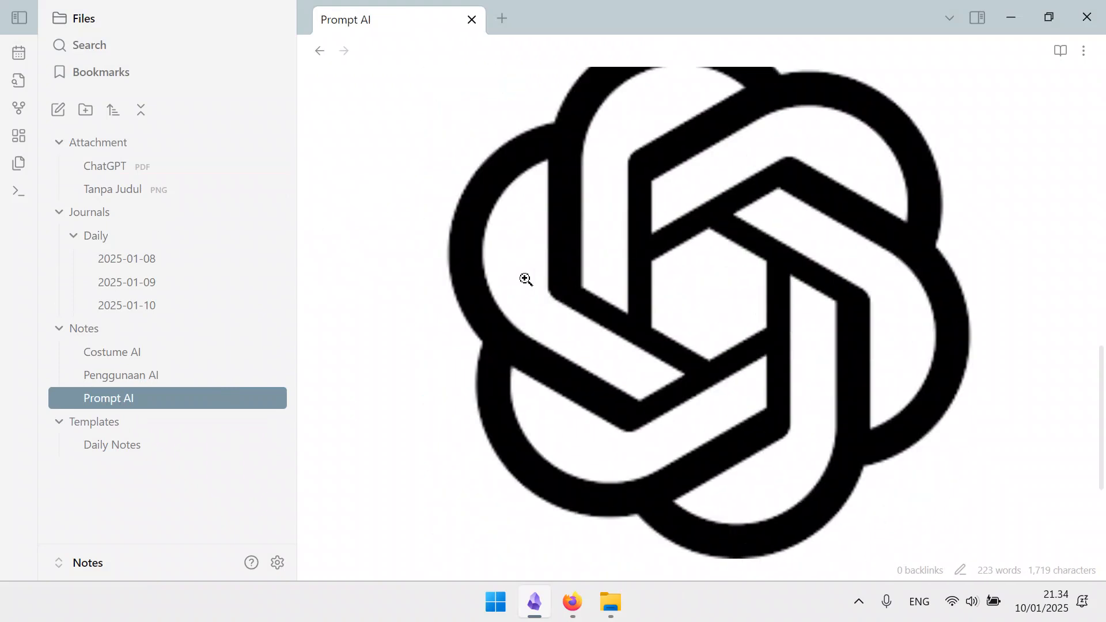
pyautogui.scroll(4, 553, 278)
pyautogui.click(585, 285)
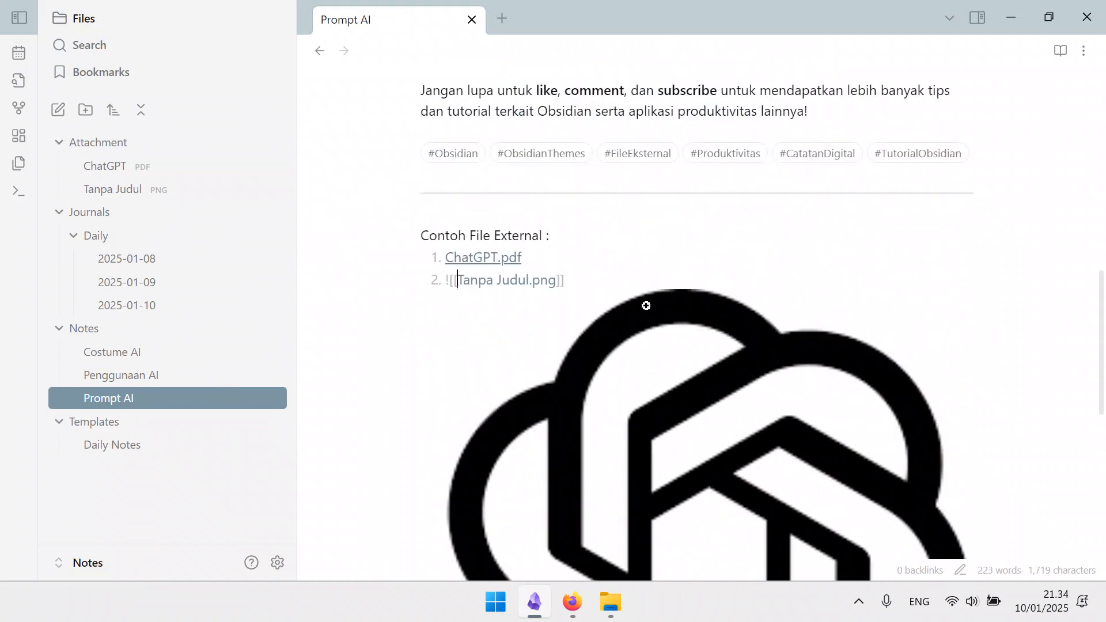
pyautogui.press('BackSpace')
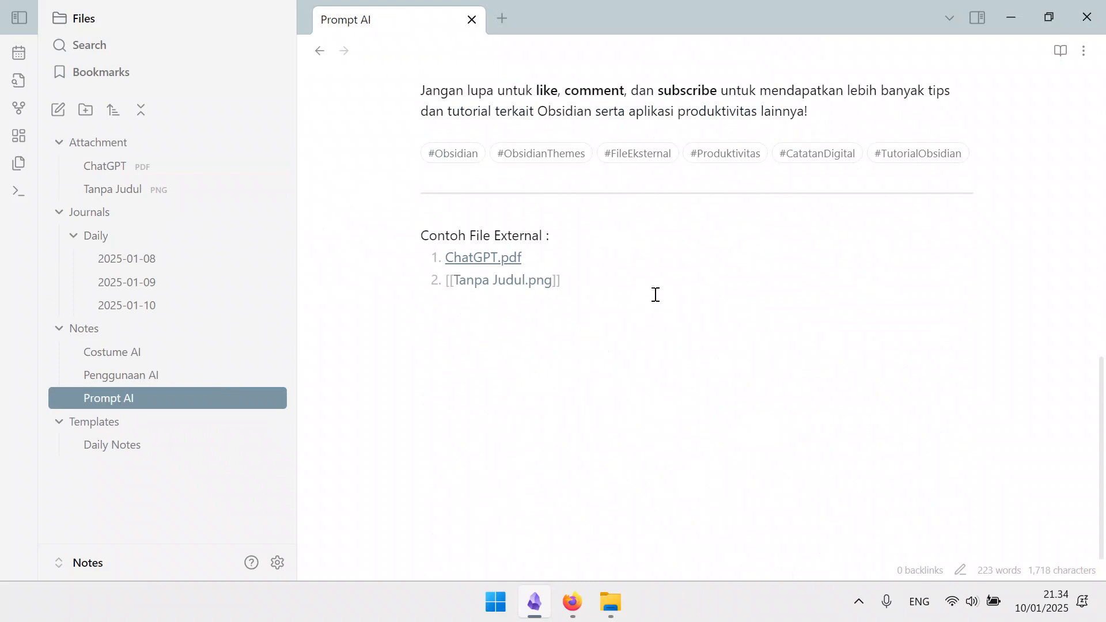
pyautogui.press('Return')
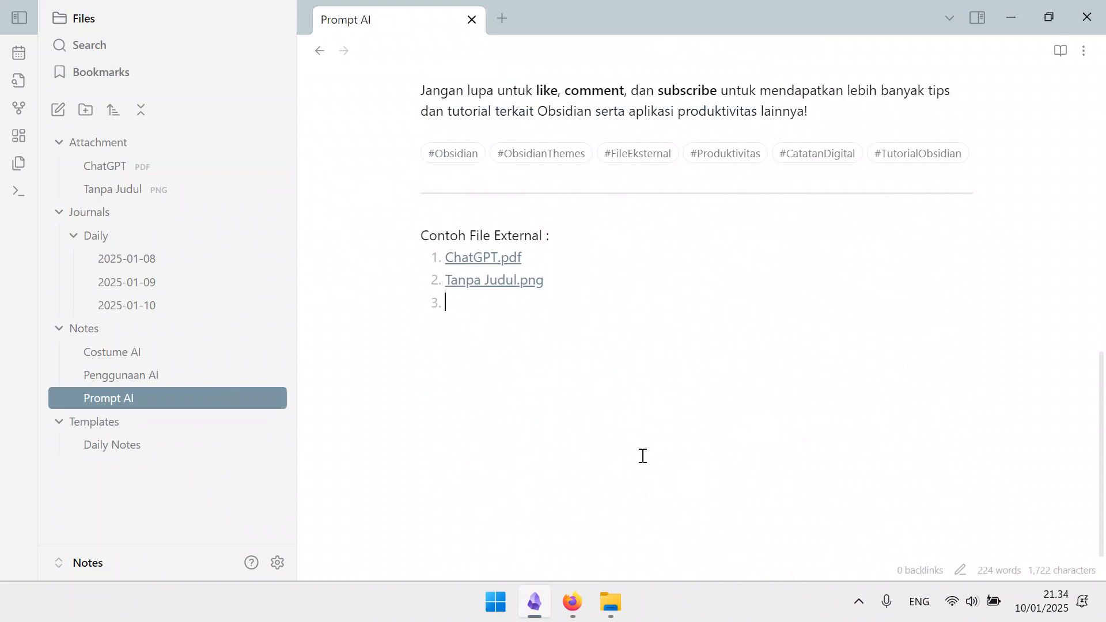
pyautogui.click(506, 24)
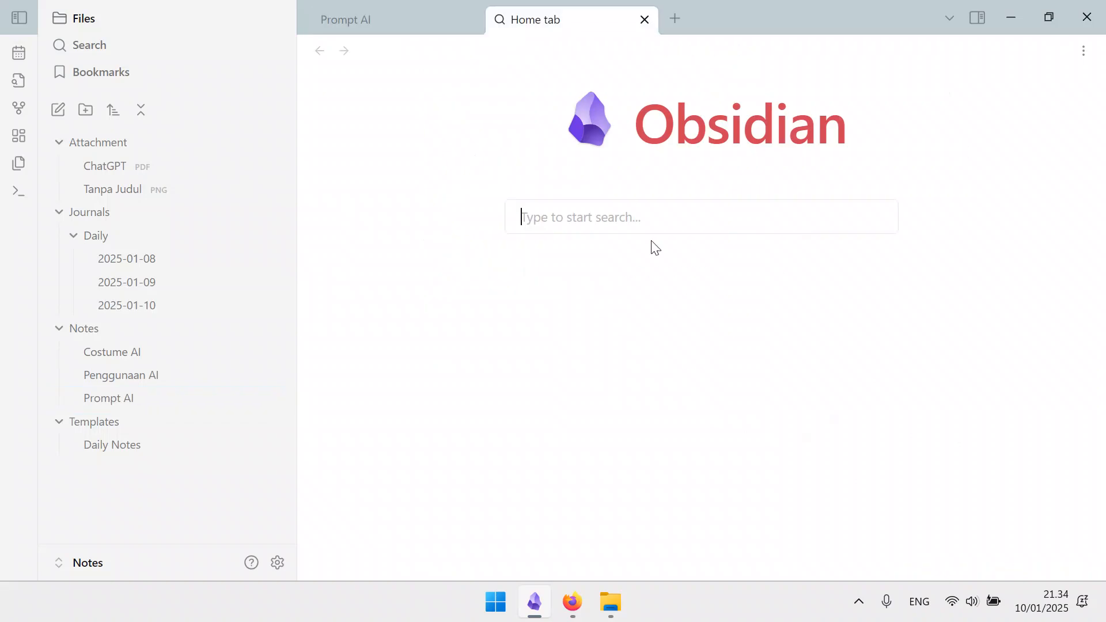
pyautogui.click(644, 20)
pyautogui.click(573, 602)
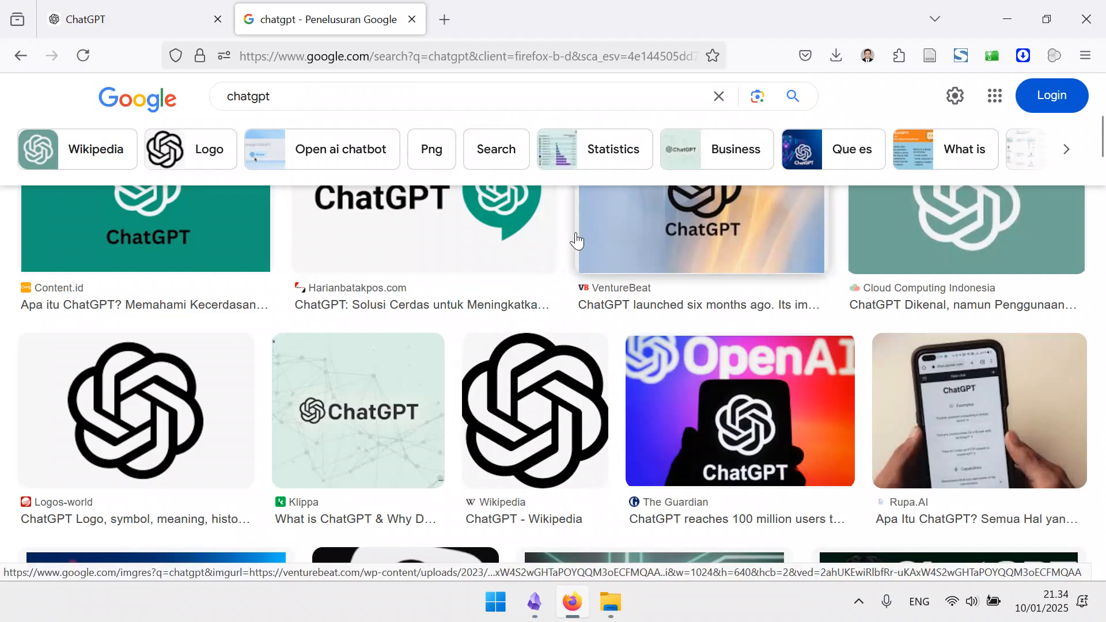
pyautogui.scroll(-5, 583, 412)
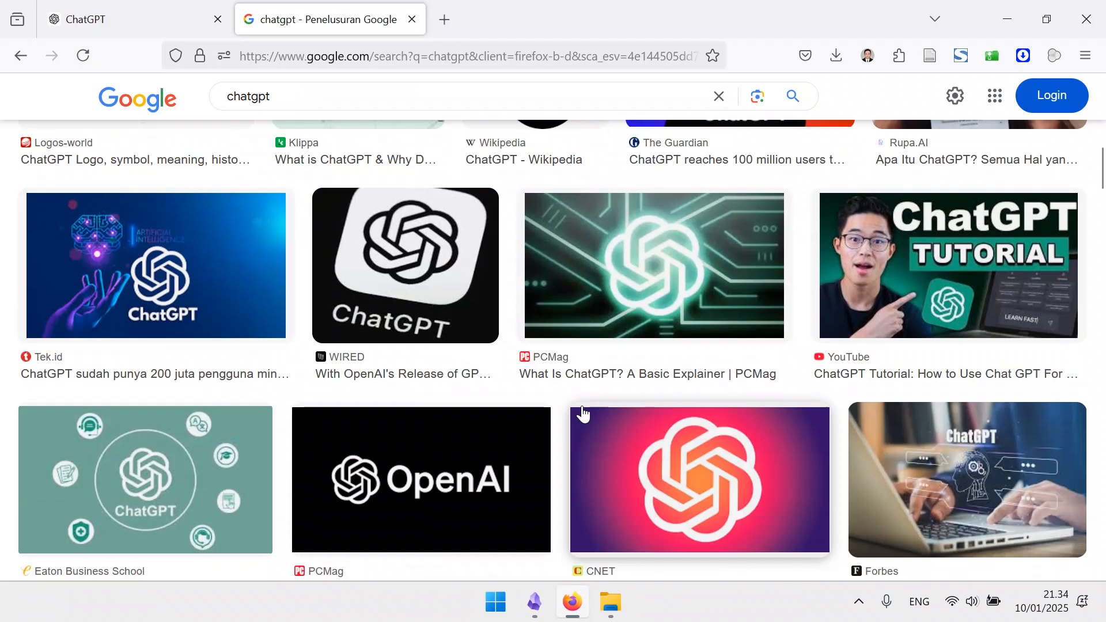
pyautogui.scroll(-4, 583, 413)
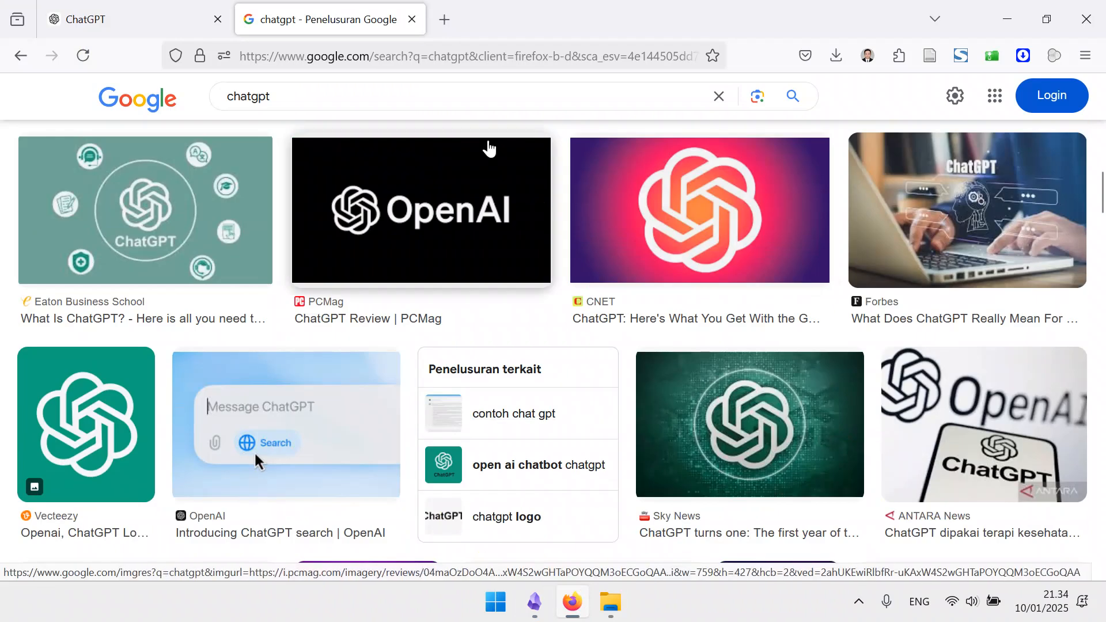
pyautogui.click(444, 19)
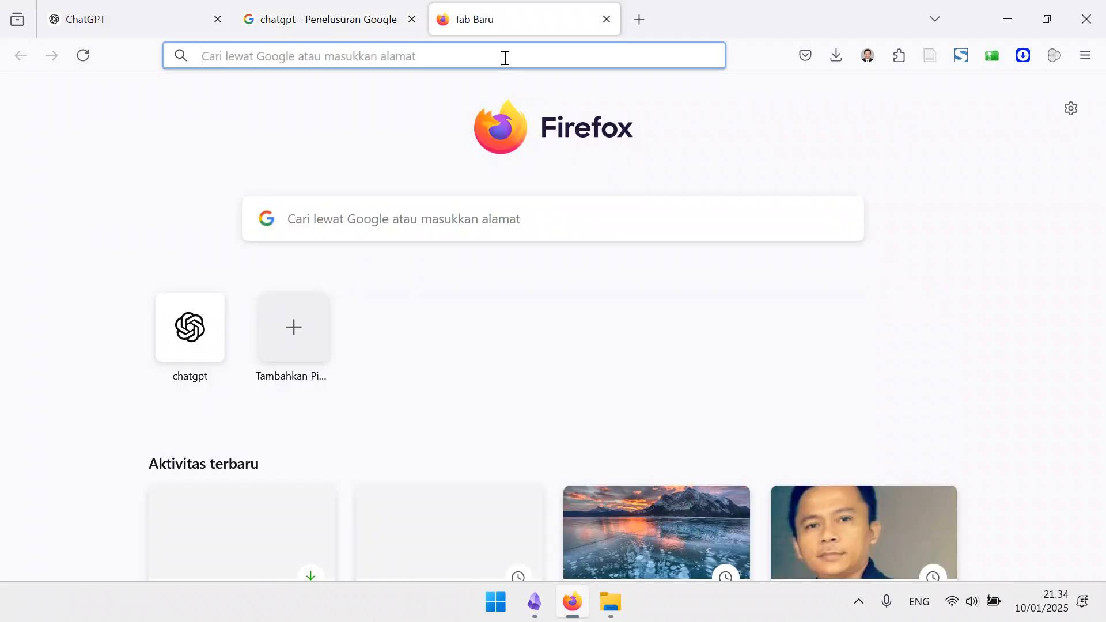
pyautogui.write('tentan')
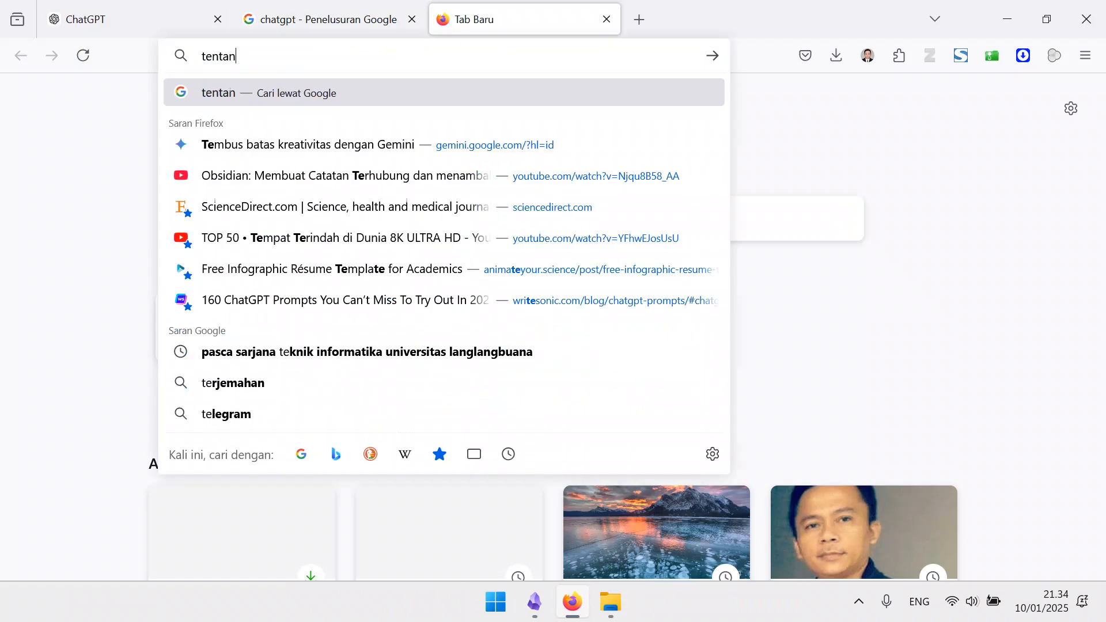
pyautogui.write('g pro')
pyautogui.press('BackSpace')
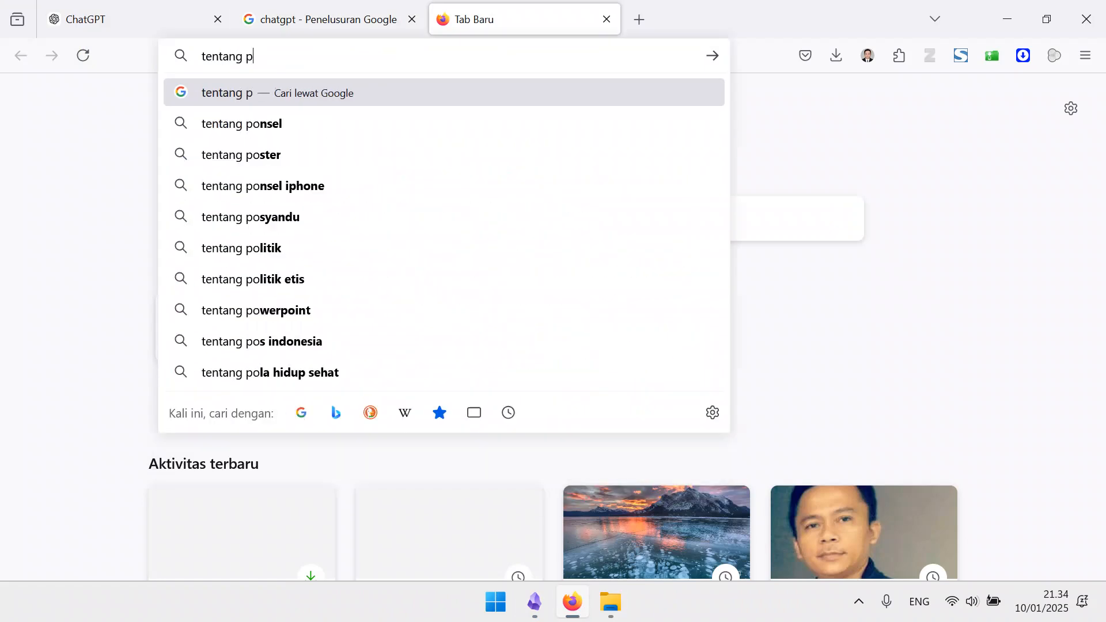
pyautogui.write('rompt ai pdf')
pyautogui.press('Return')
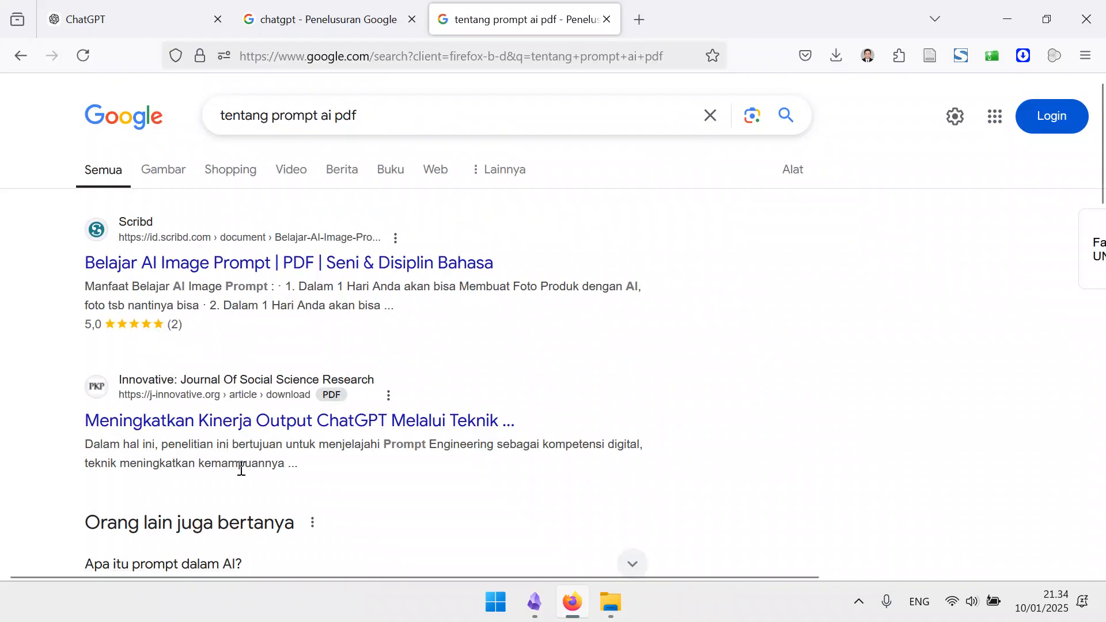
pyautogui.click(245, 432)
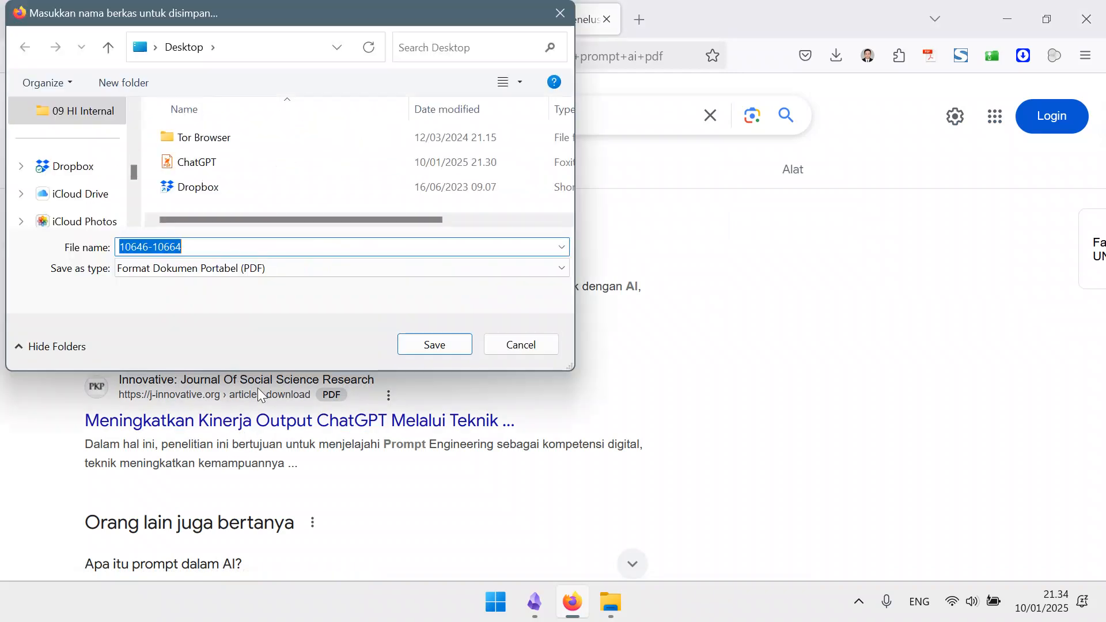
pyautogui.click(433, 348)
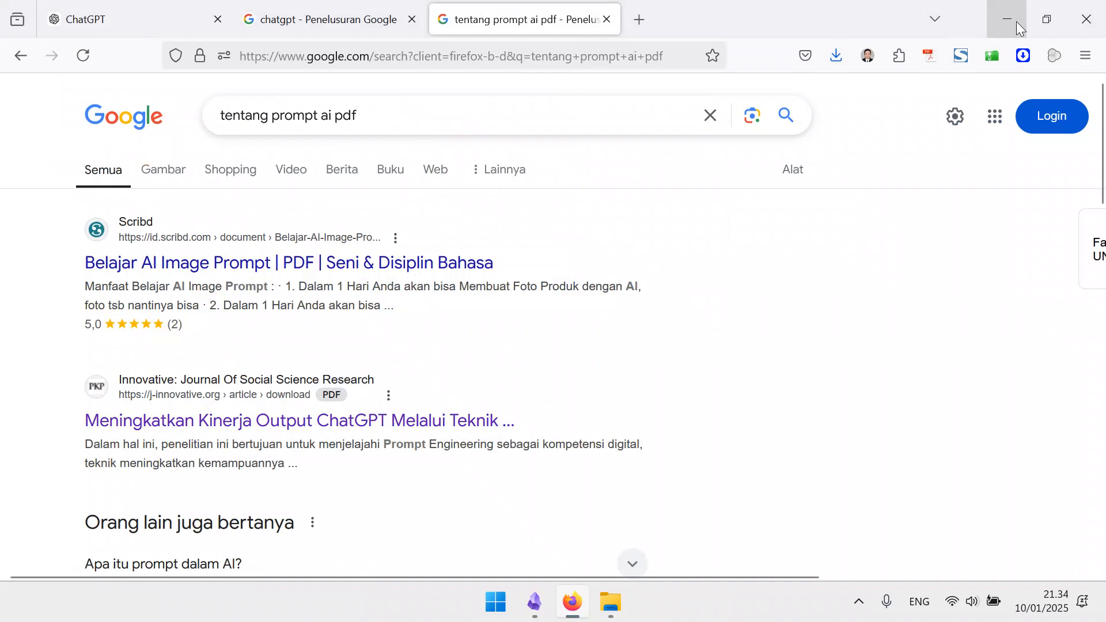
pyautogui.click(1087, 19)
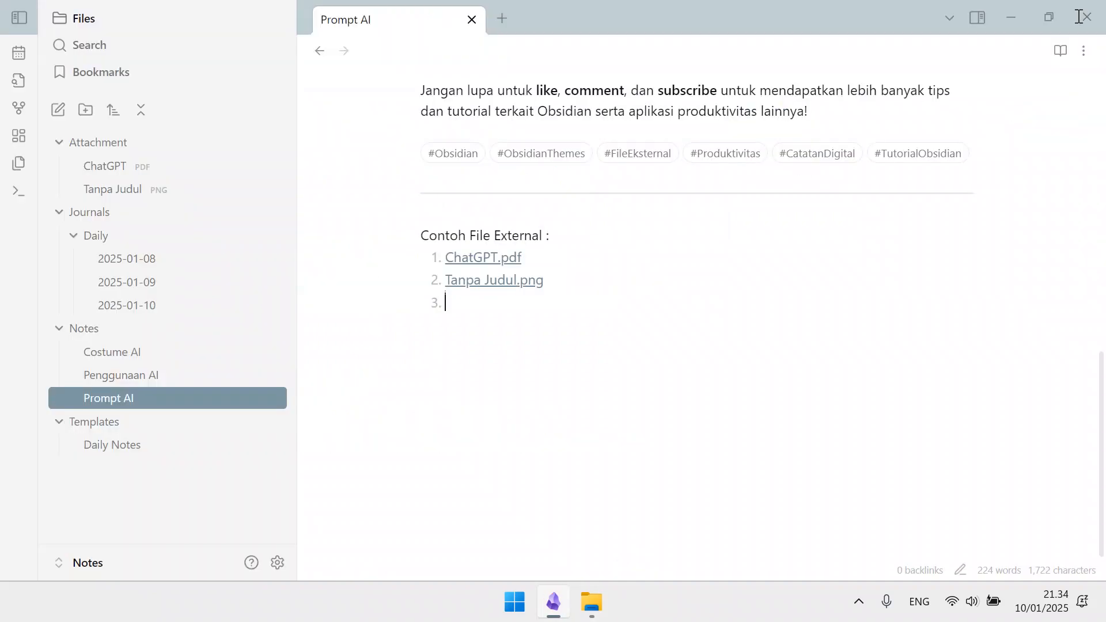
pyautogui.click(598, 599)
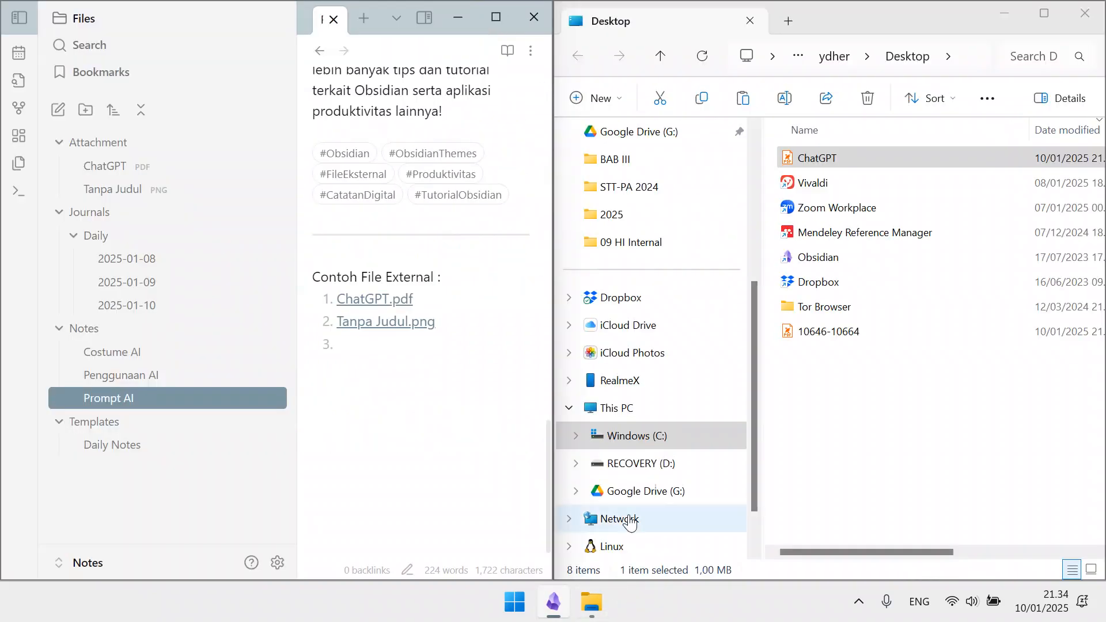
pyautogui.click(18, 19)
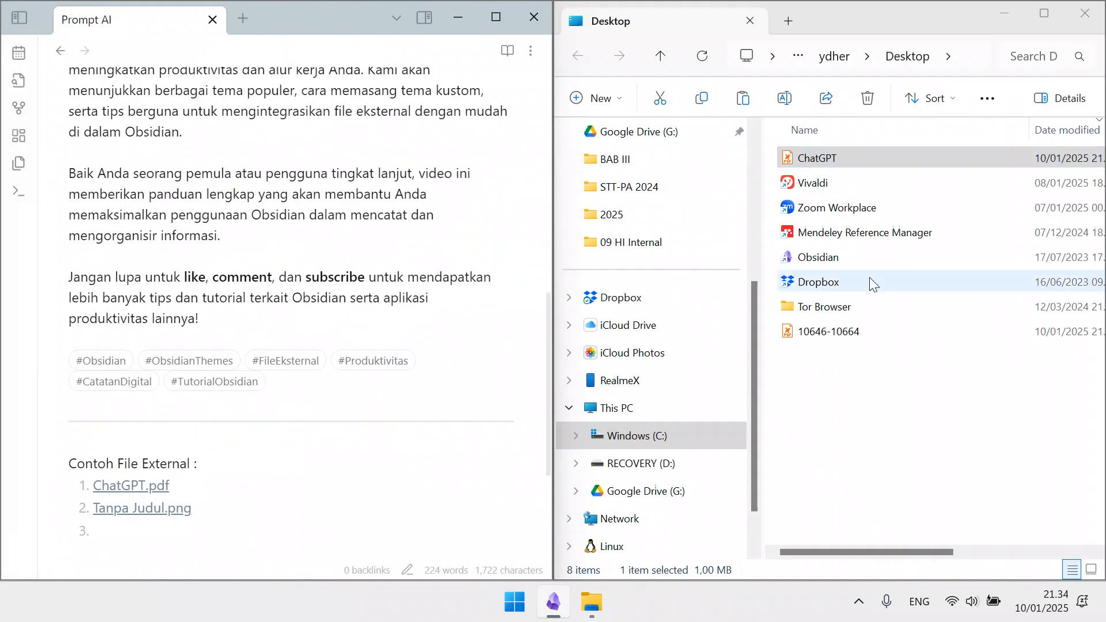
pyautogui.moveTo(884, 330); pyautogui.dragTo(867, 383)
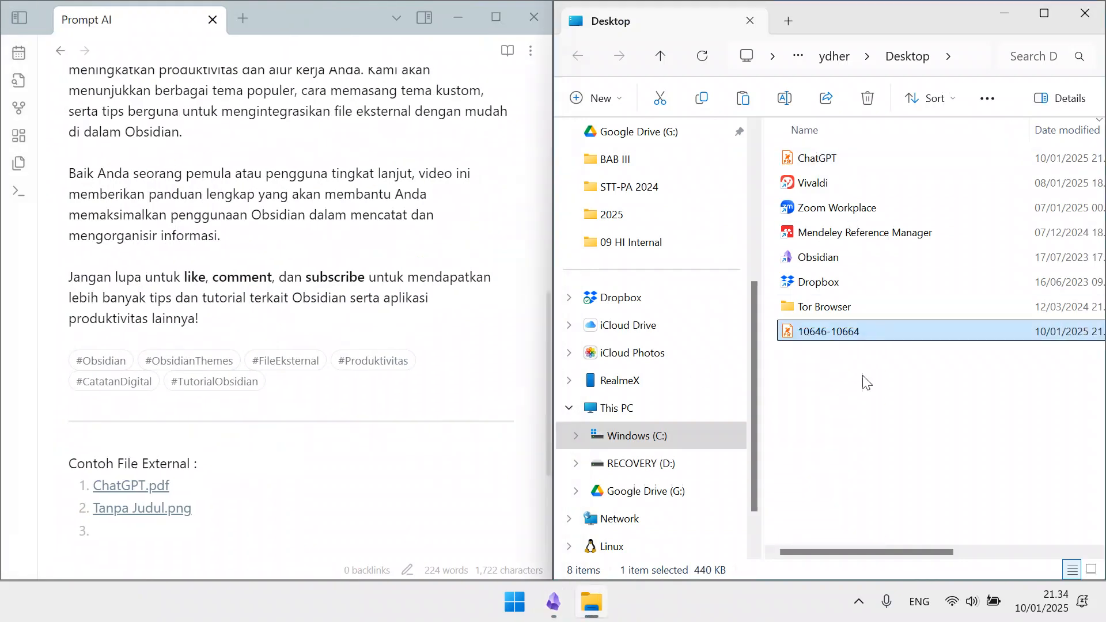
pyautogui.click(955, 344)
pyautogui.moveTo(956, 344); pyautogui.dragTo(252, 531)
pyautogui.click(497, 17)
pyautogui.scroll(-4, 452, 480)
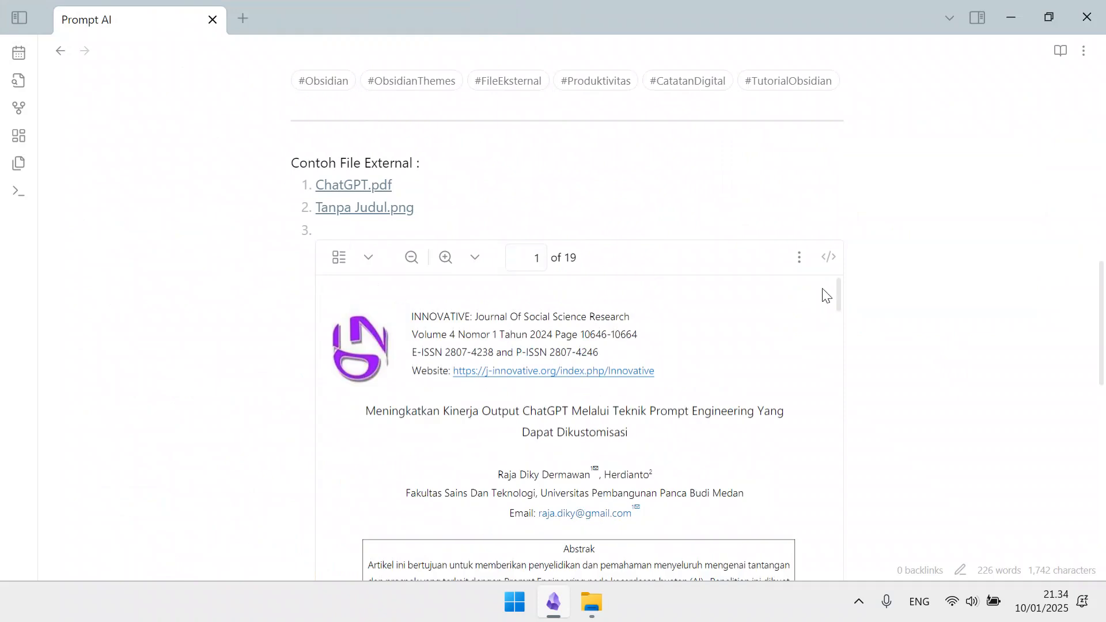
# Step: Turn the 10646-10664.pdf embed in list item 3 into a plain link
pyautogui.click(829, 259)
pyautogui.press('Home')
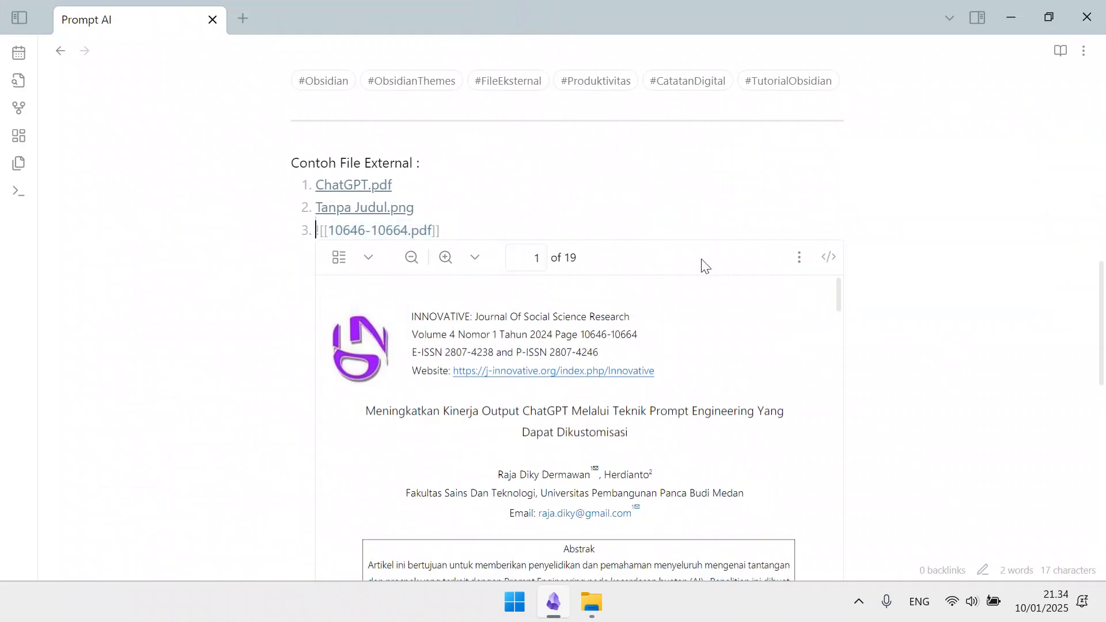
pyautogui.press('Delete')
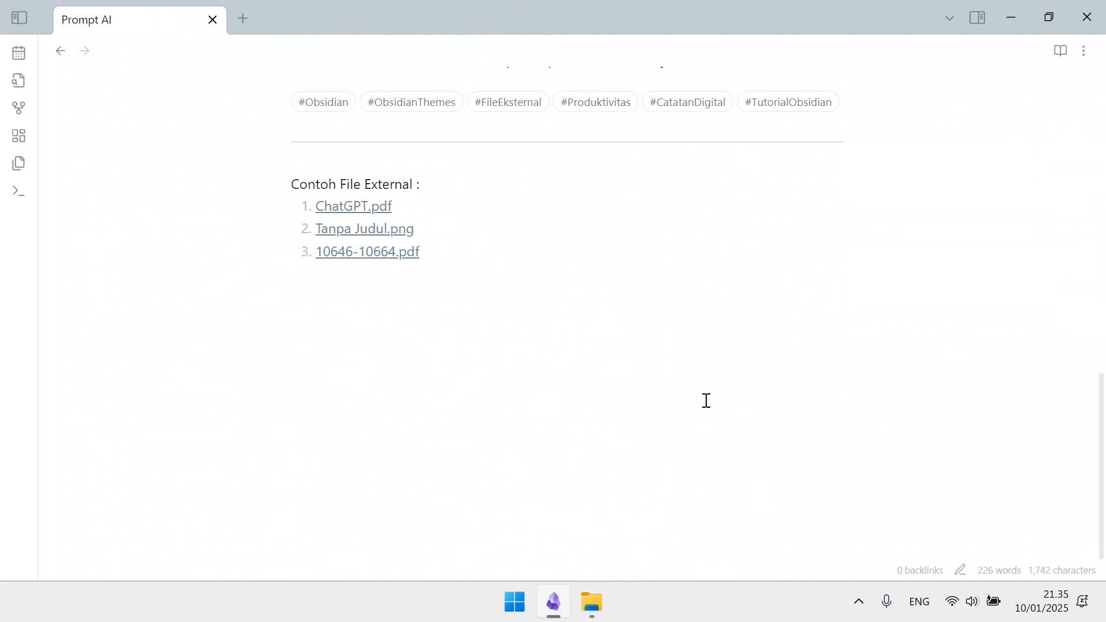
# Step: Open the 2025-01-10 daily note and mark the task "Menambahkan file eksternal ke Catatan di Obsidian" as done
pyautogui.click(19, 17)
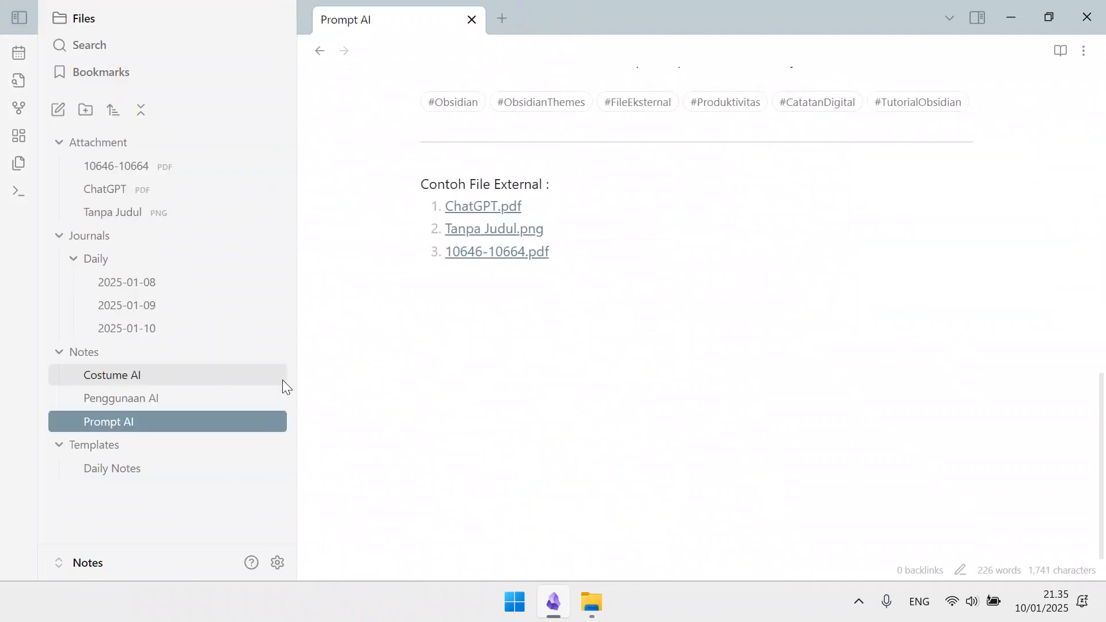
pyautogui.click(220, 328)
pyautogui.scroll(-5, 519, 412)
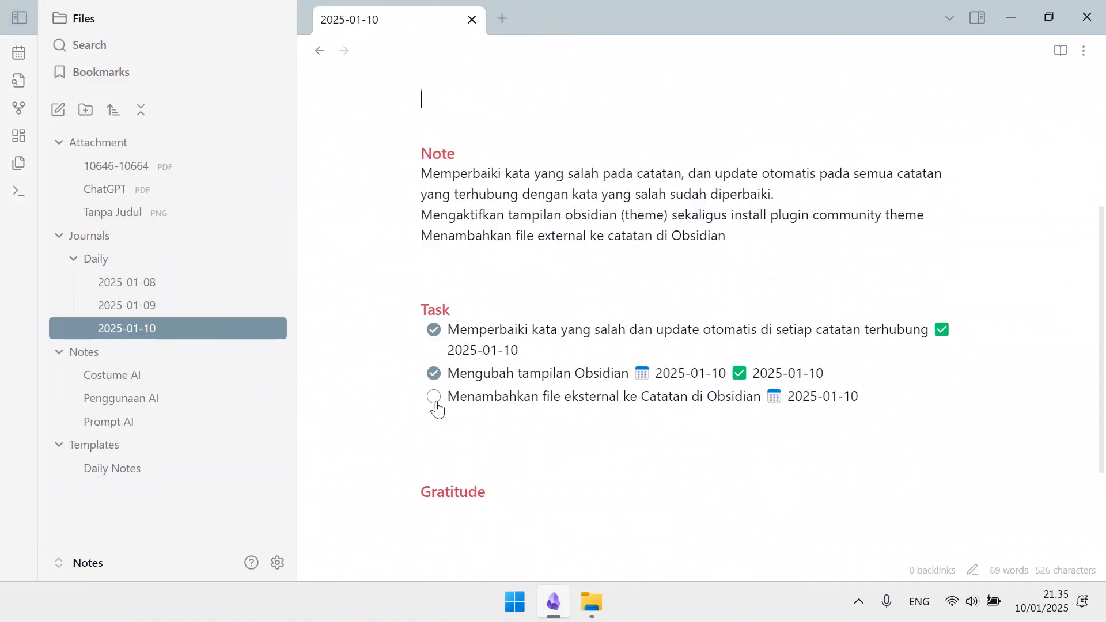
pyautogui.click(433, 397)
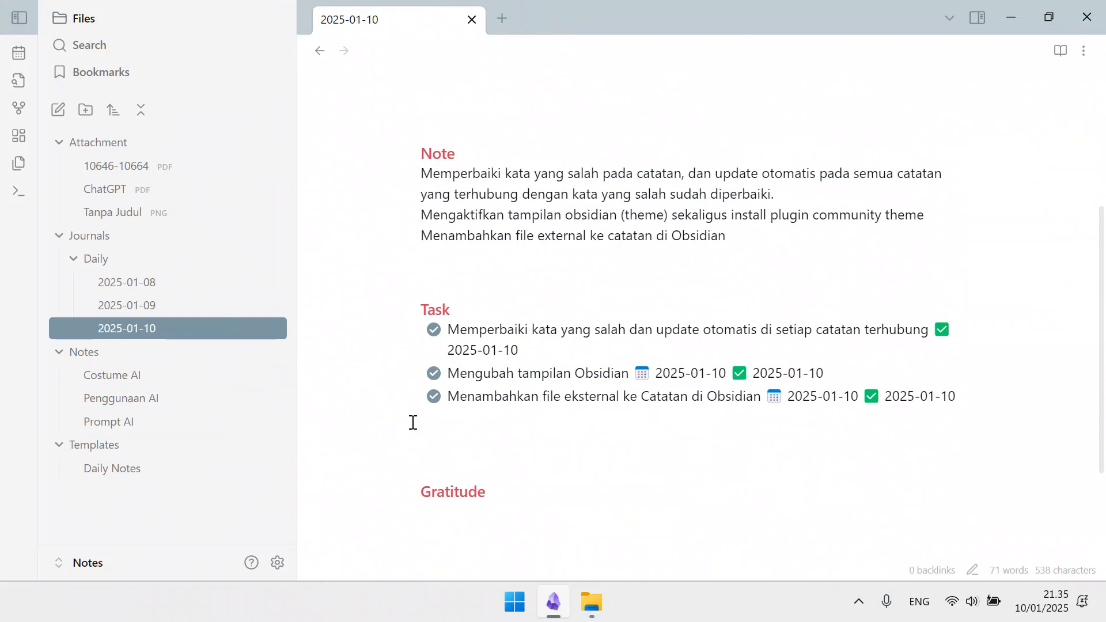
# Step: Under Gratitude, write "Terimasih atas hari ini dan semua hal yang membuat hari ini lebih baik."
pyautogui.click(542, 515)
pyautogui.write('Terimkasi')
pyautogui.press('BackSpace')
pyautogui.press('BackSpace')
pyautogui.press('BackSpace')
pyautogui.press('BackSpace')
pyautogui.write('a')
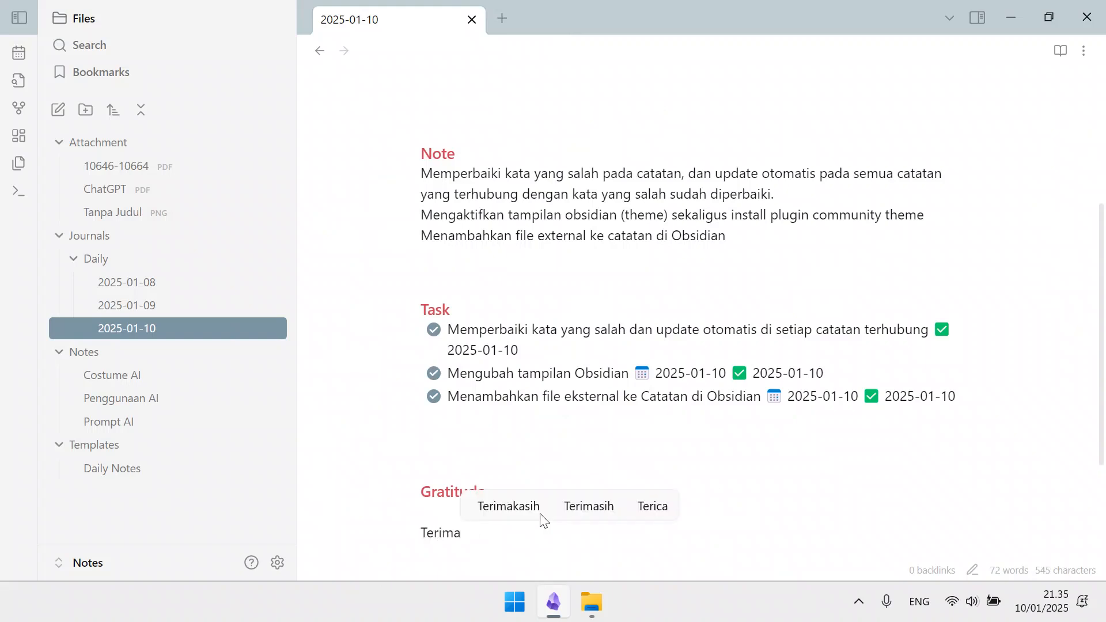
pyautogui.write('sih atas ha')
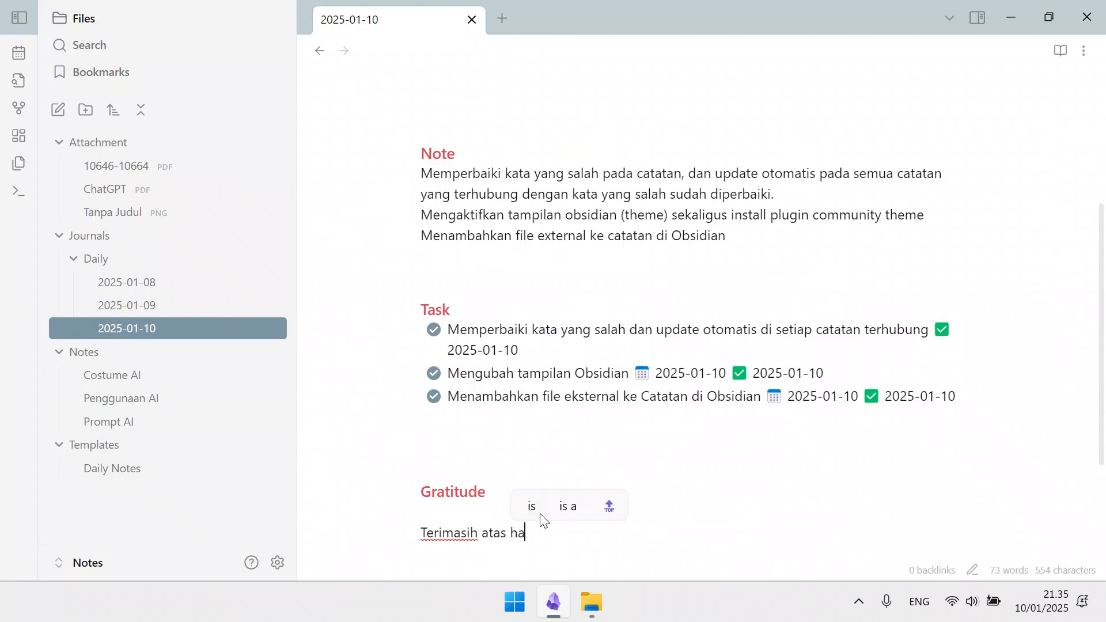
pyautogui.write('ri ini dan semua hal ')
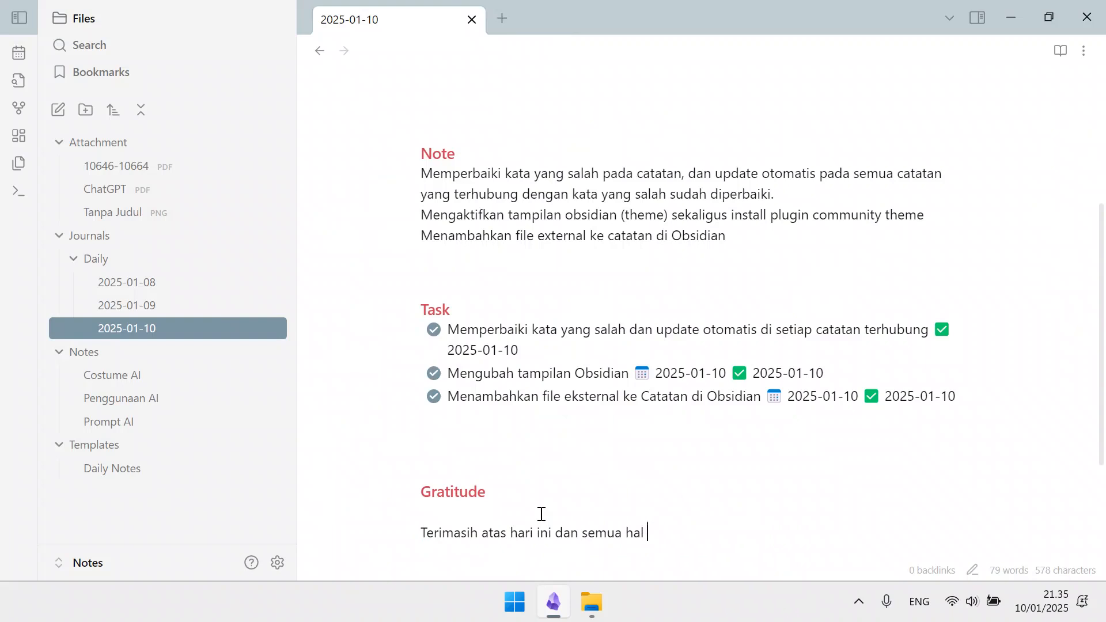
pyautogui.write('yang membuat hari ')
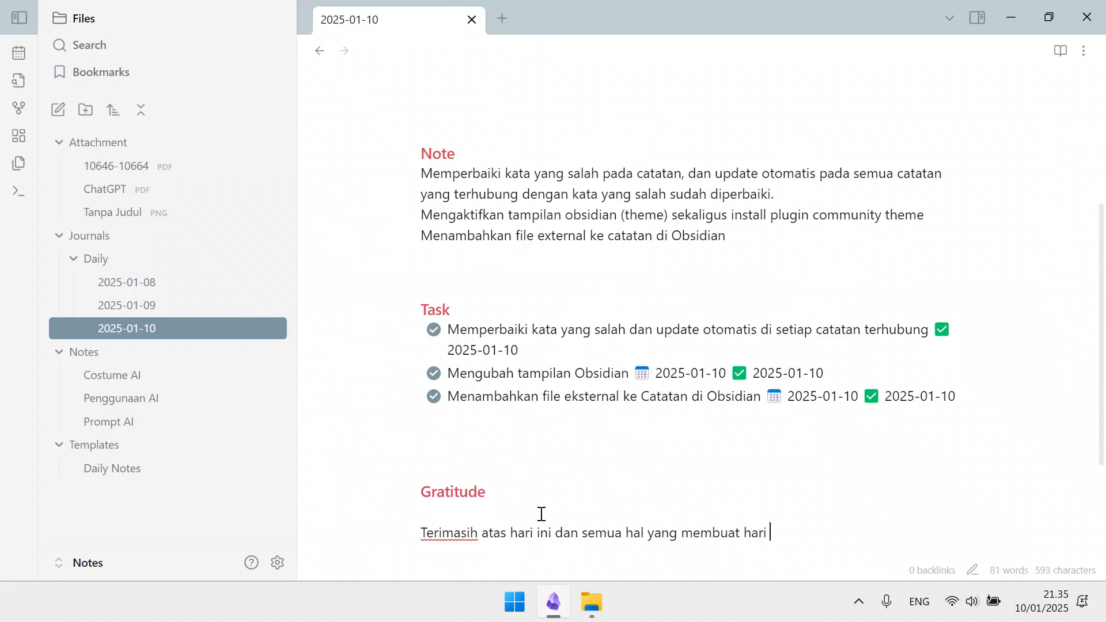
pyautogui.write('ini lebih baik.')
pyautogui.press('Return')
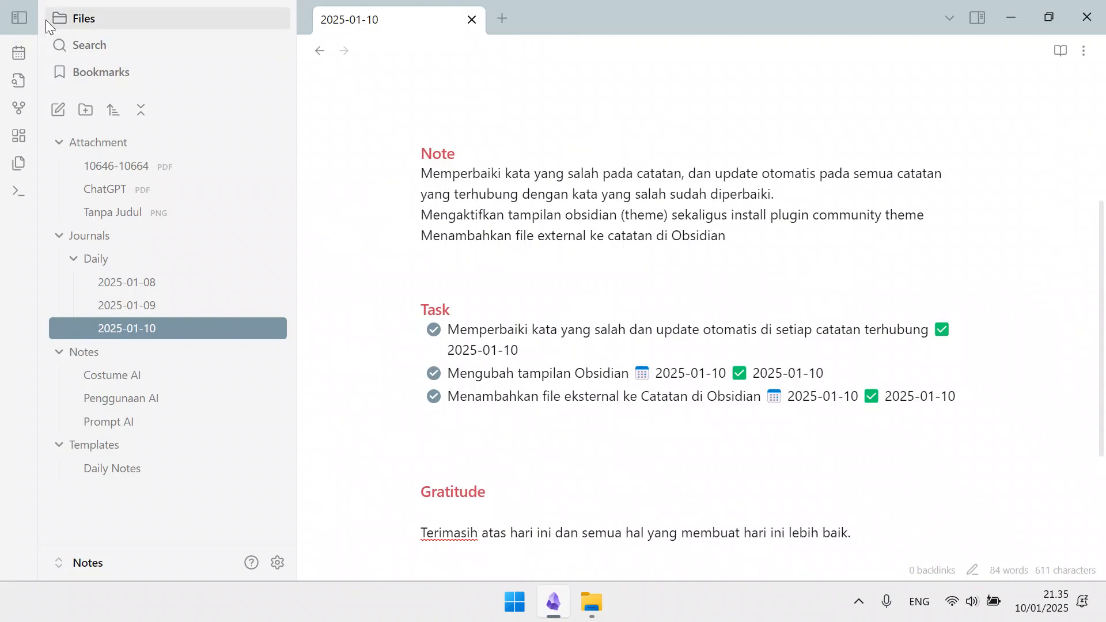
# Step: Hide the file sidebar, switch the interface to dark mode, and look over the daily note
pyautogui.click(19, 17)
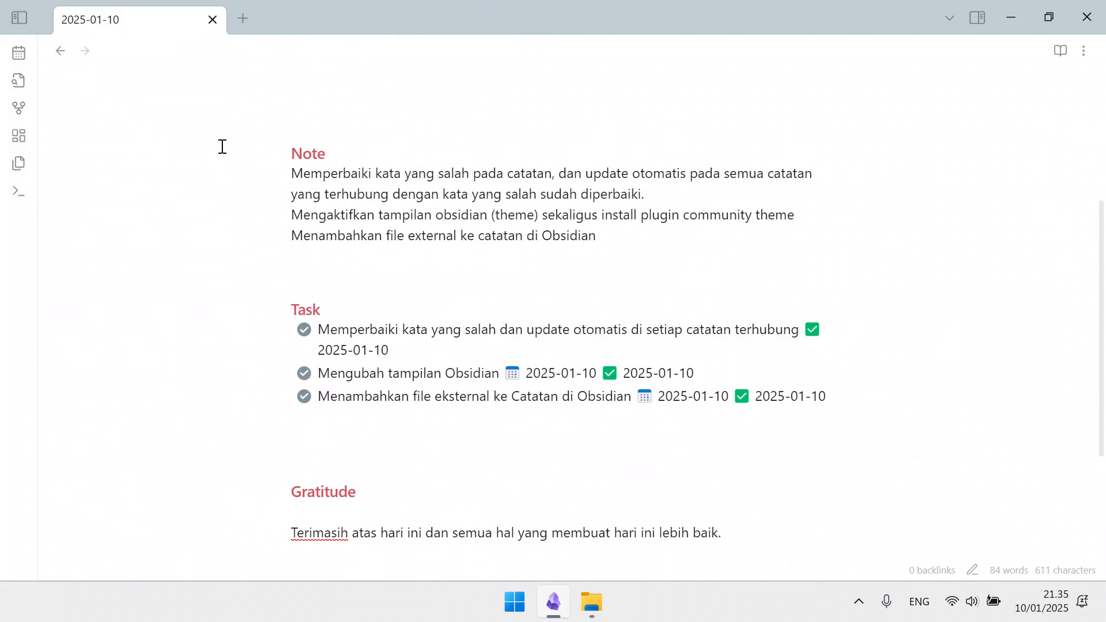
pyautogui.hotkey('ctrl', 'p')
pyautogui.write('dark')
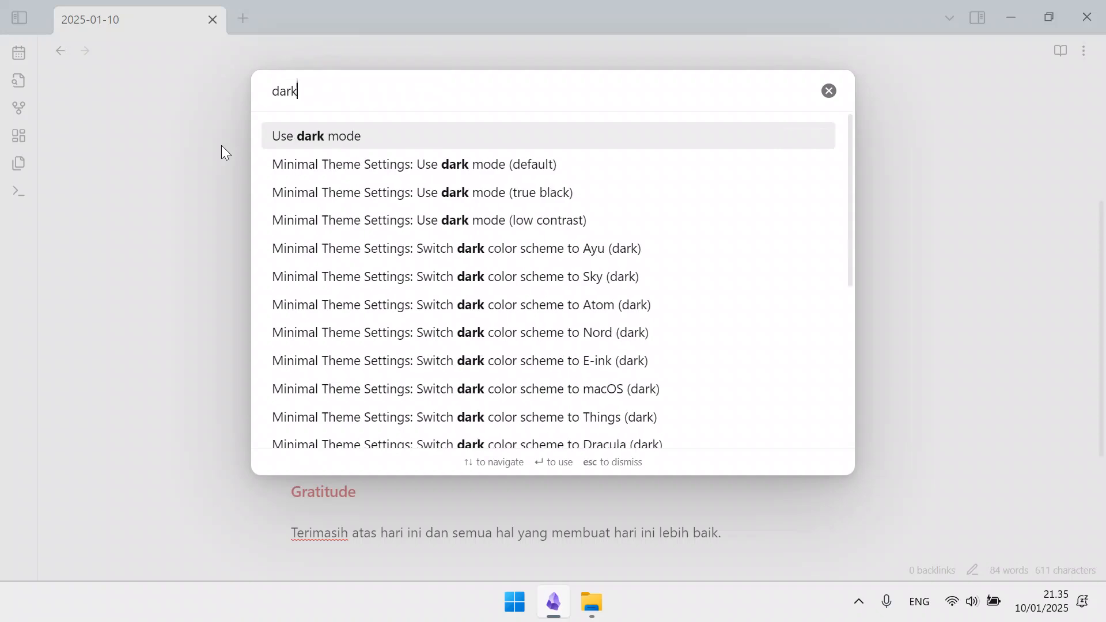
pyautogui.press('Return')
pyautogui.scroll(-2, 377, 226)
pyautogui.scroll(2, 375, 239)
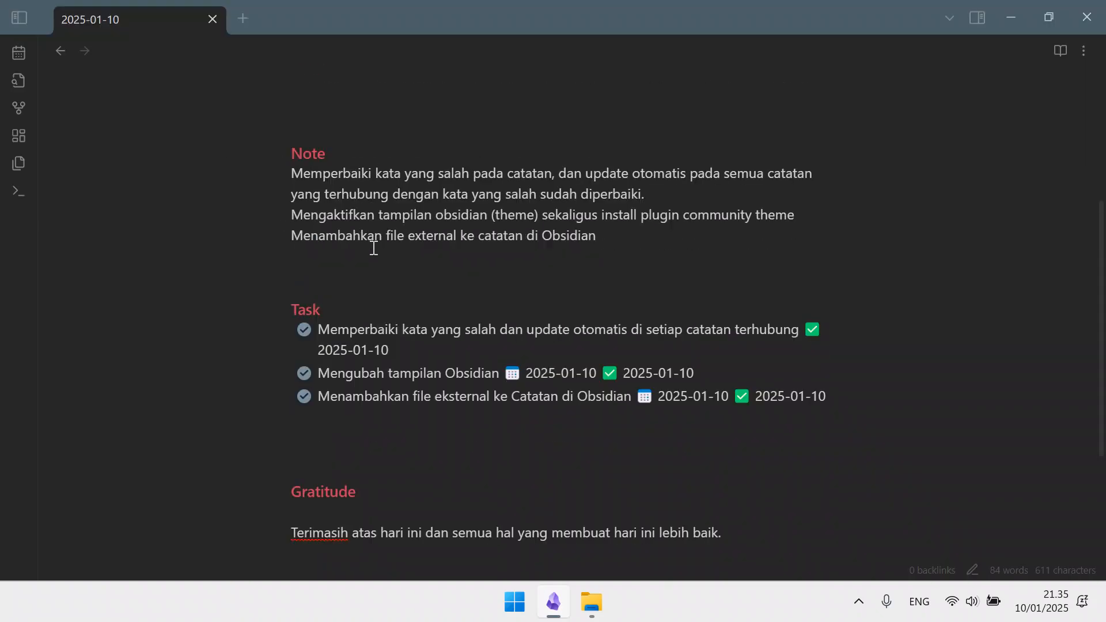
pyautogui.scroll(-2, 373, 248)
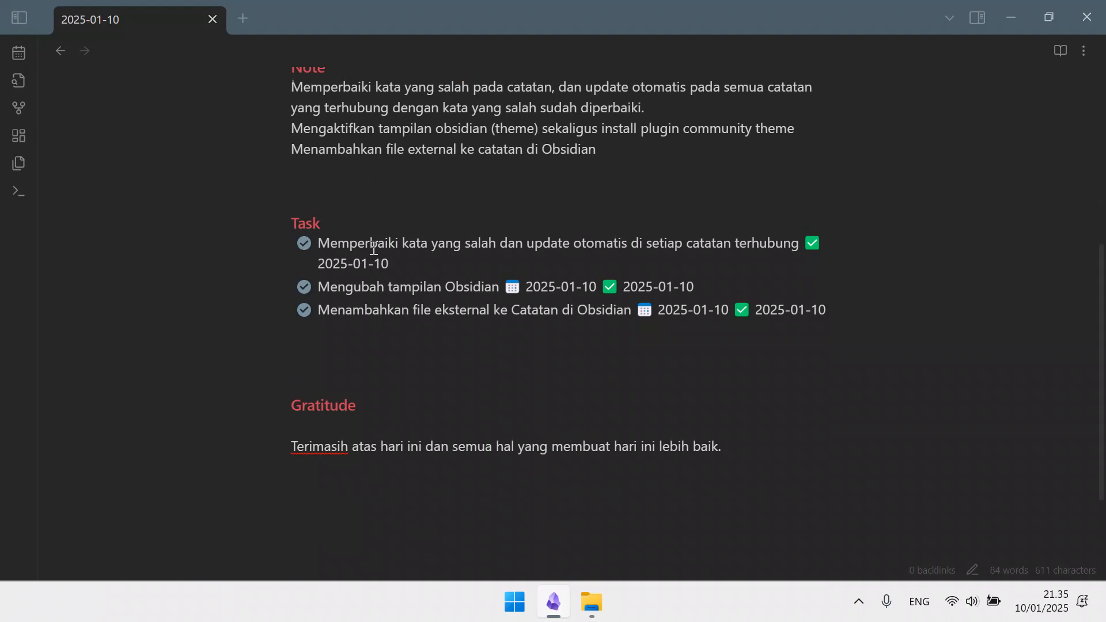
pyautogui.scroll(2, 674, 203)
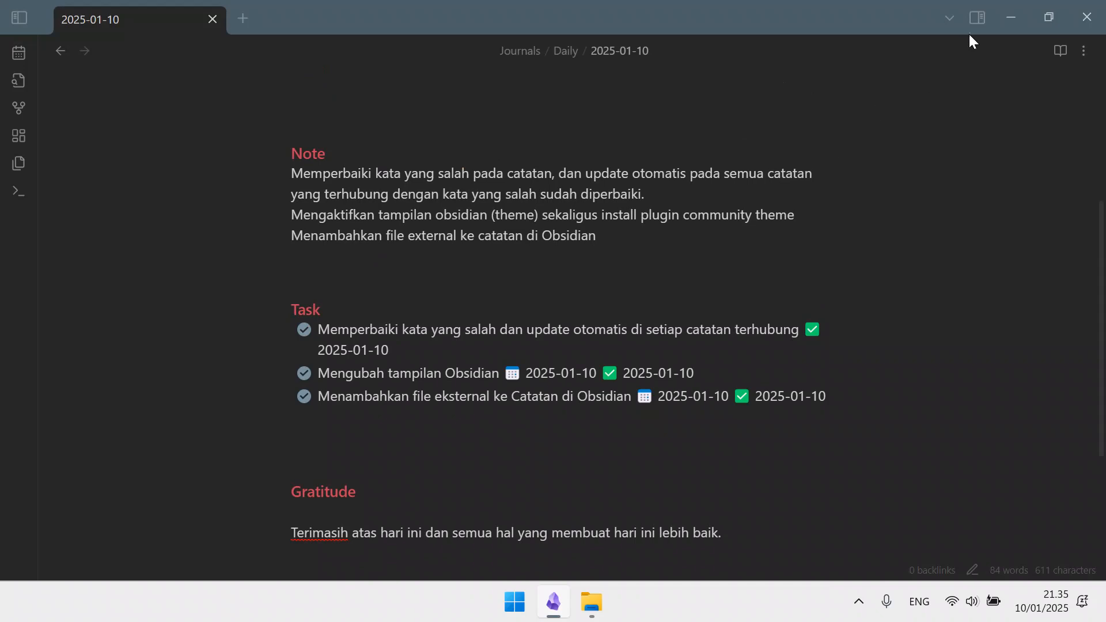
# Step: Open a new Home tab, close the 2025-01-10 note, and show the file sidebar again
pyautogui.click(240, 18)
pyautogui.click(211, 18)
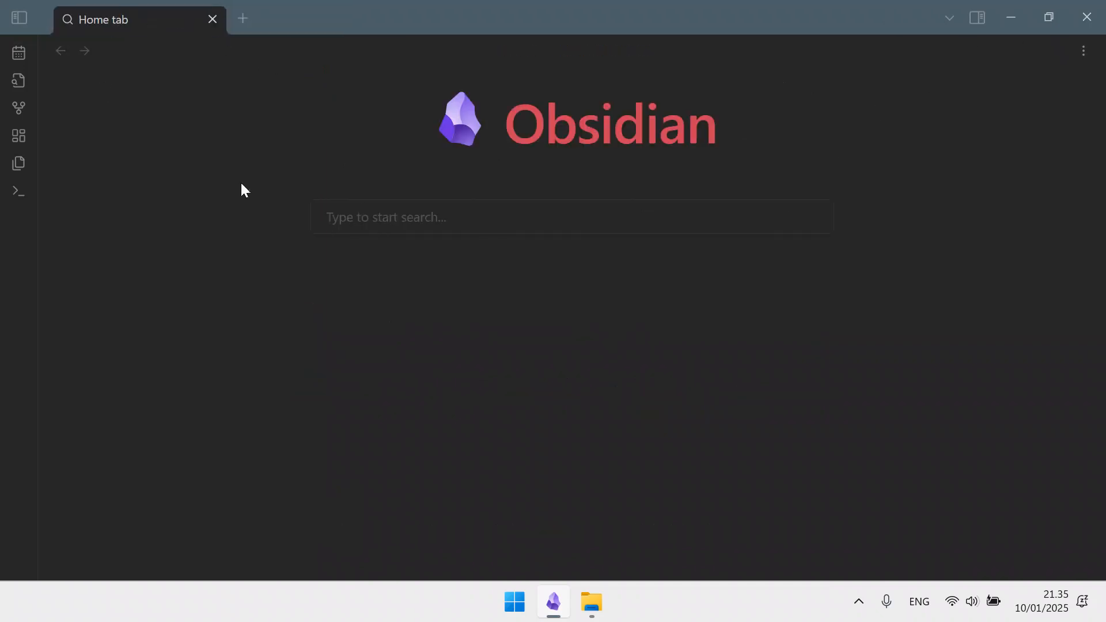
pyautogui.click(27, 20)
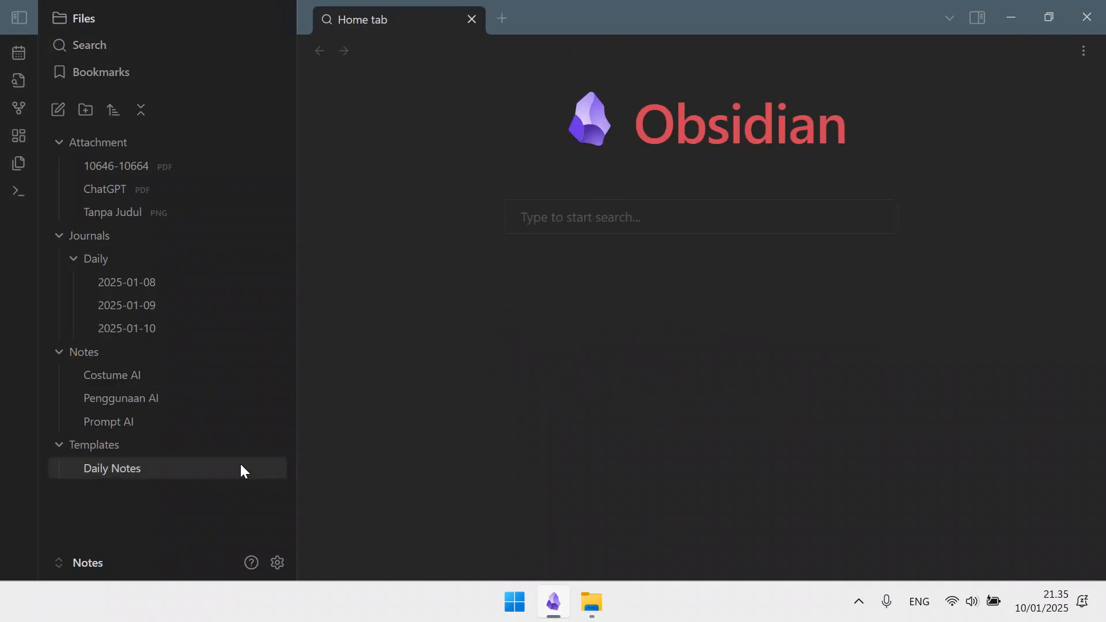
# Step: In the options of the Home tab community plugin, enable Show recent files
pyautogui.click(278, 562)
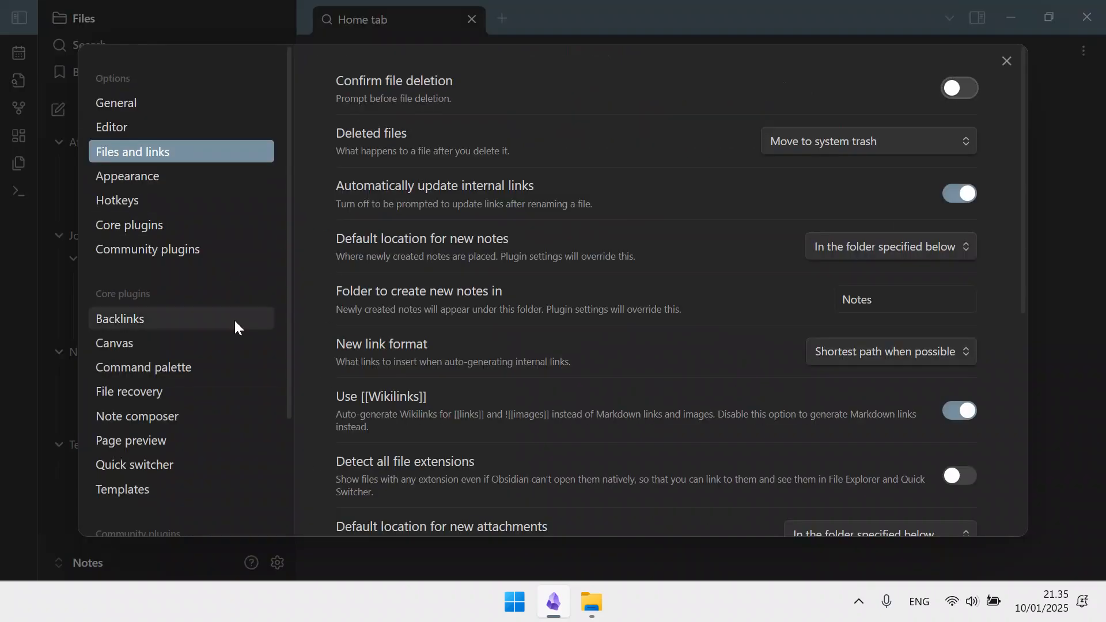
pyautogui.scroll(-3, 225, 351)
pyautogui.scroll(2, 223, 341)
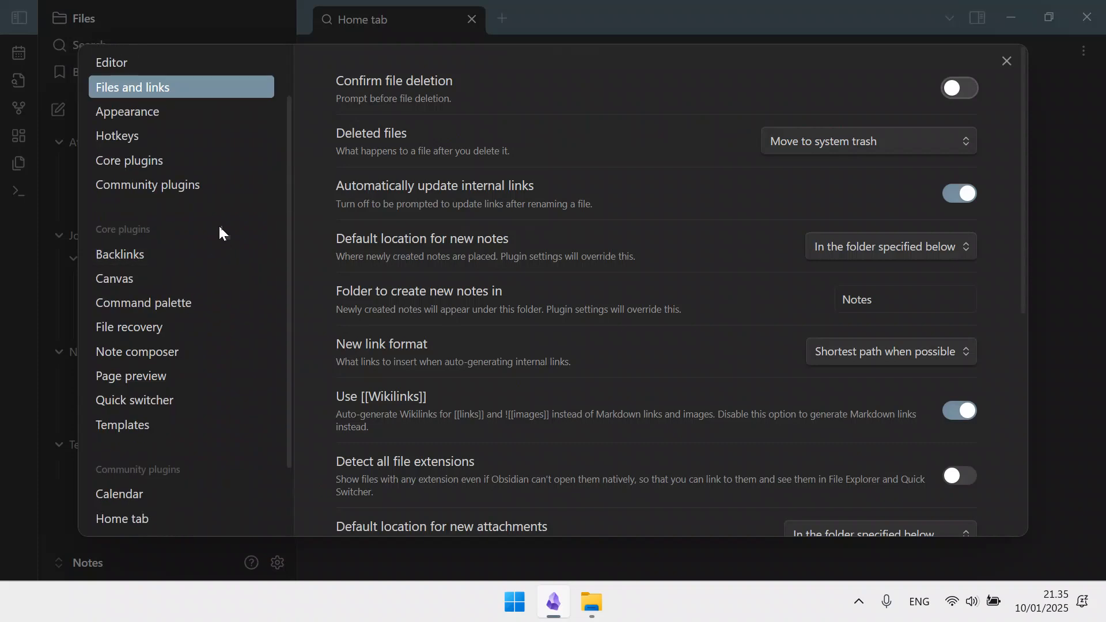
pyautogui.click(213, 183)
pyautogui.scroll(-3, 435, 366)
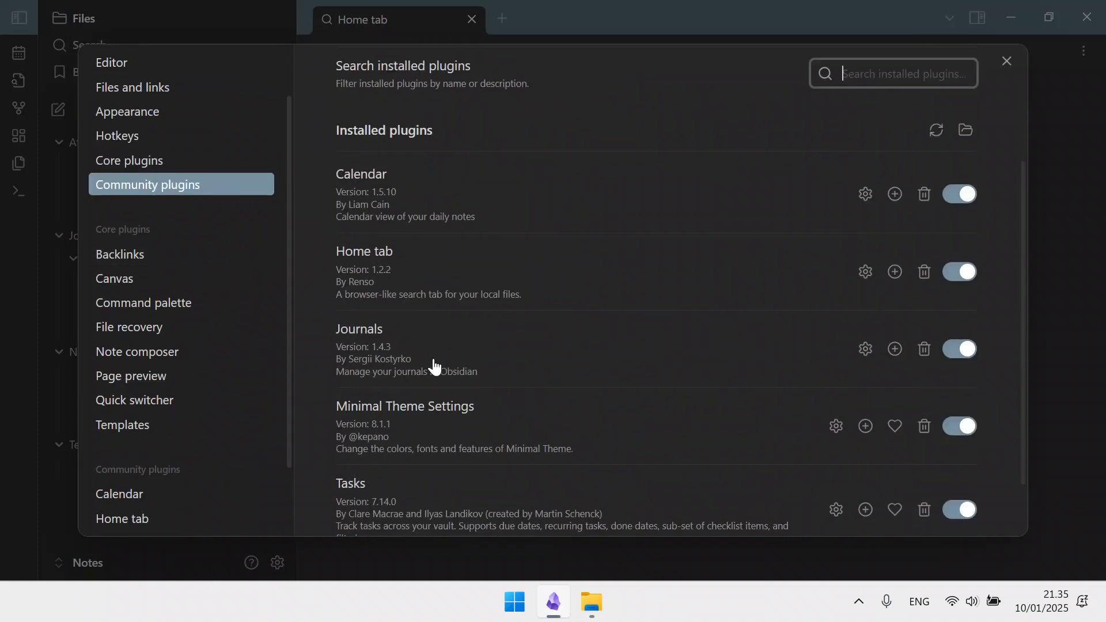
pyautogui.click(437, 271)
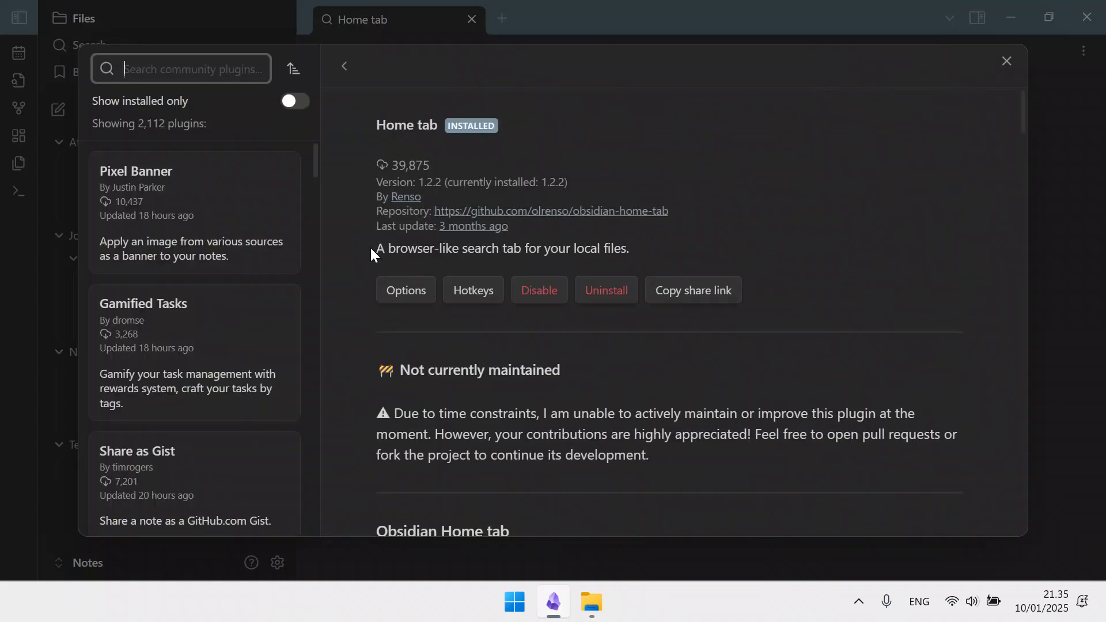
pyautogui.click(404, 291)
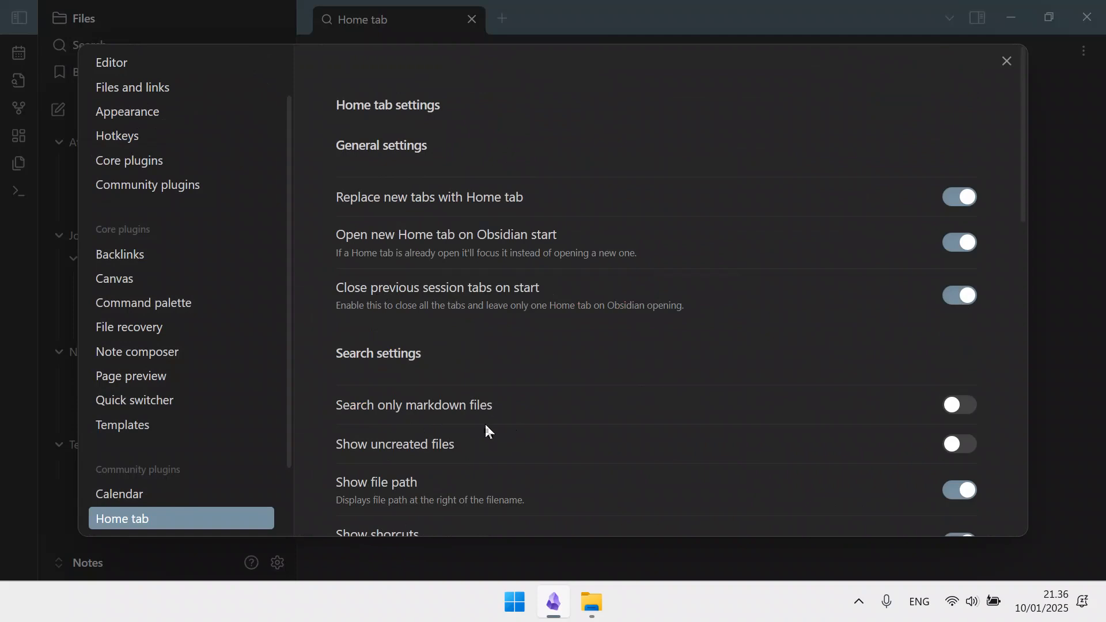
pyautogui.scroll(-2, 486, 431)
pyautogui.scroll(-10, 734, 420)
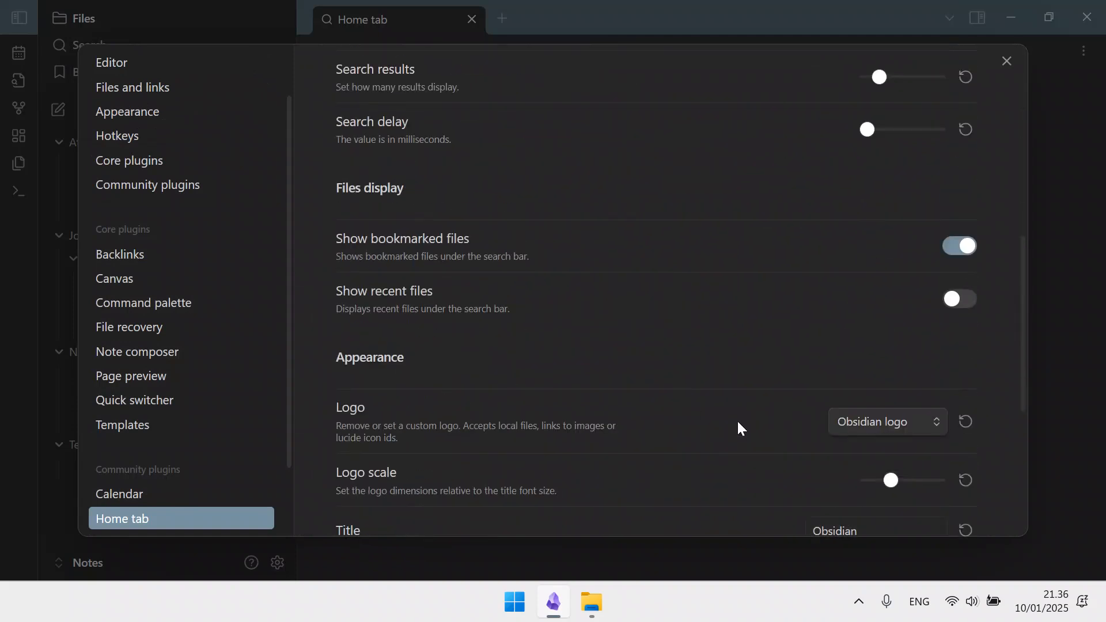
pyautogui.click(965, 297)
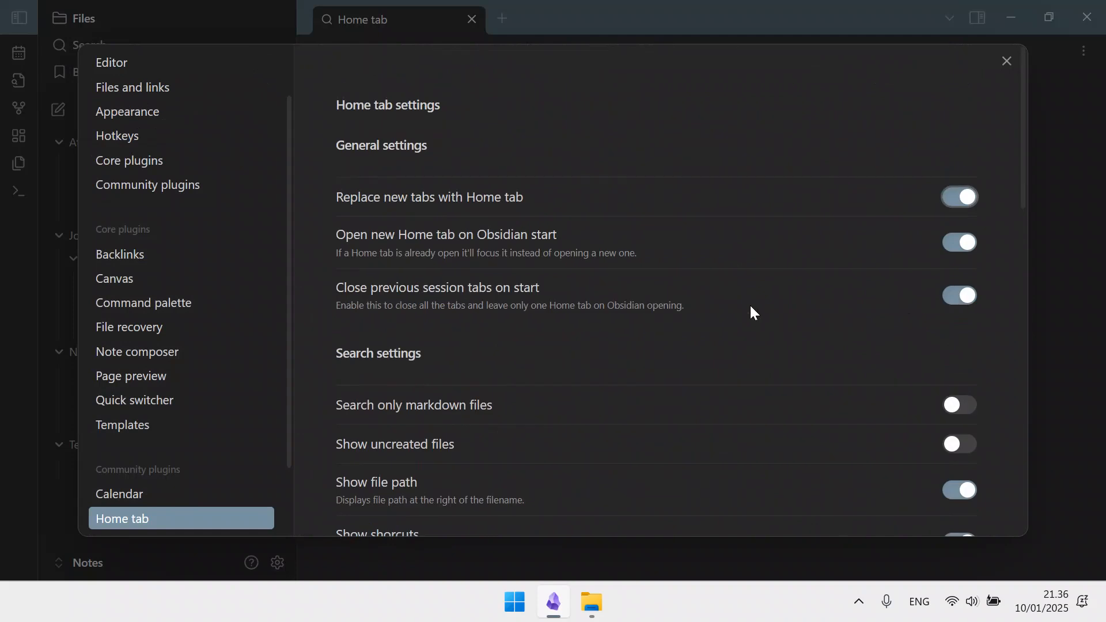
# Step: Set the Home tab's title color and selection highlight to Accent color, close the settings, and hide the file sidebar
pyautogui.scroll(-13, 733, 348)
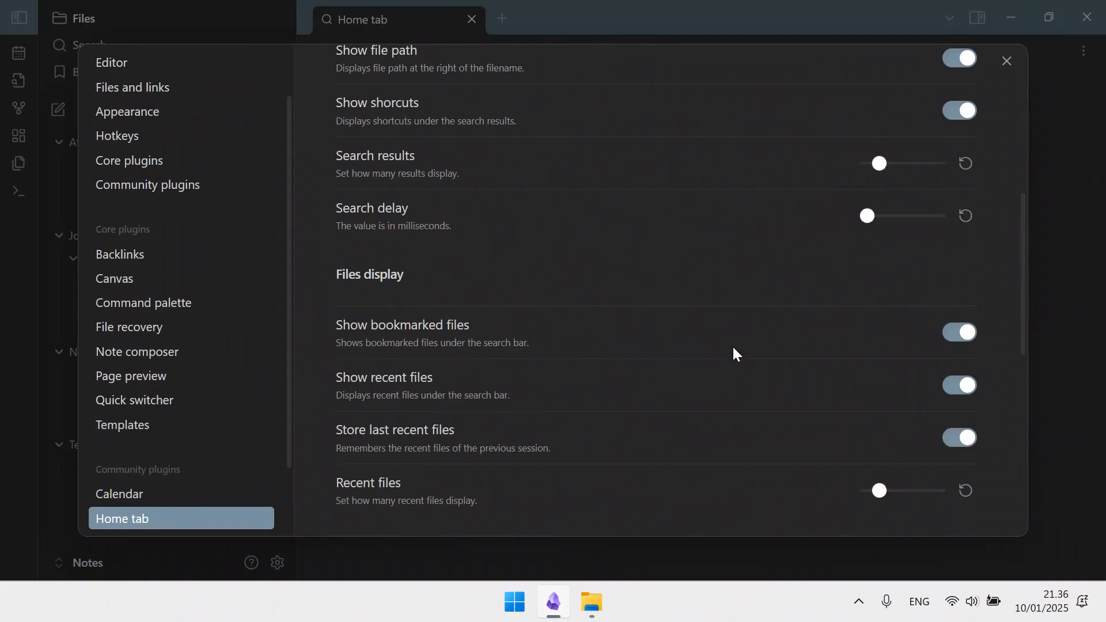
pyautogui.scroll(-8, 733, 352)
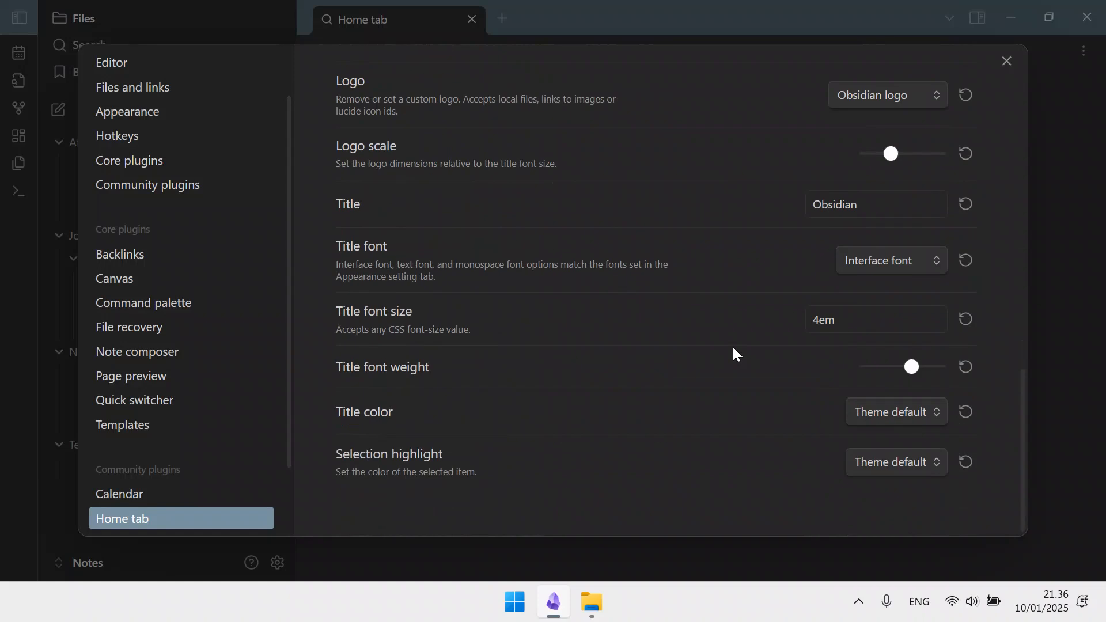
pyautogui.click(873, 417)
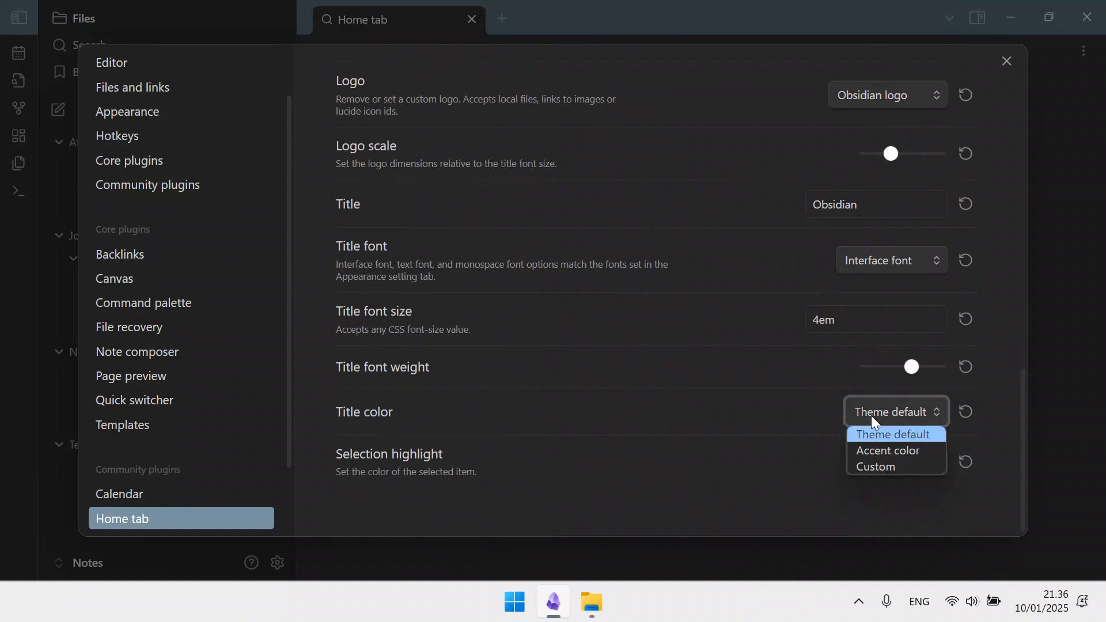
pyautogui.click(874, 451)
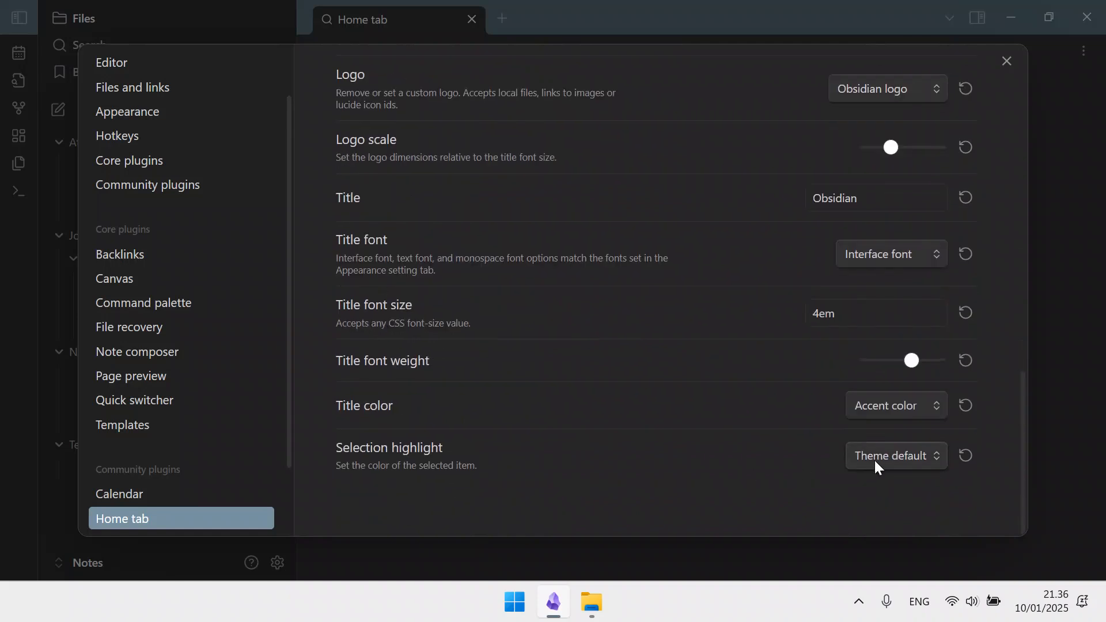
pyautogui.click(875, 459)
pyautogui.click(878, 497)
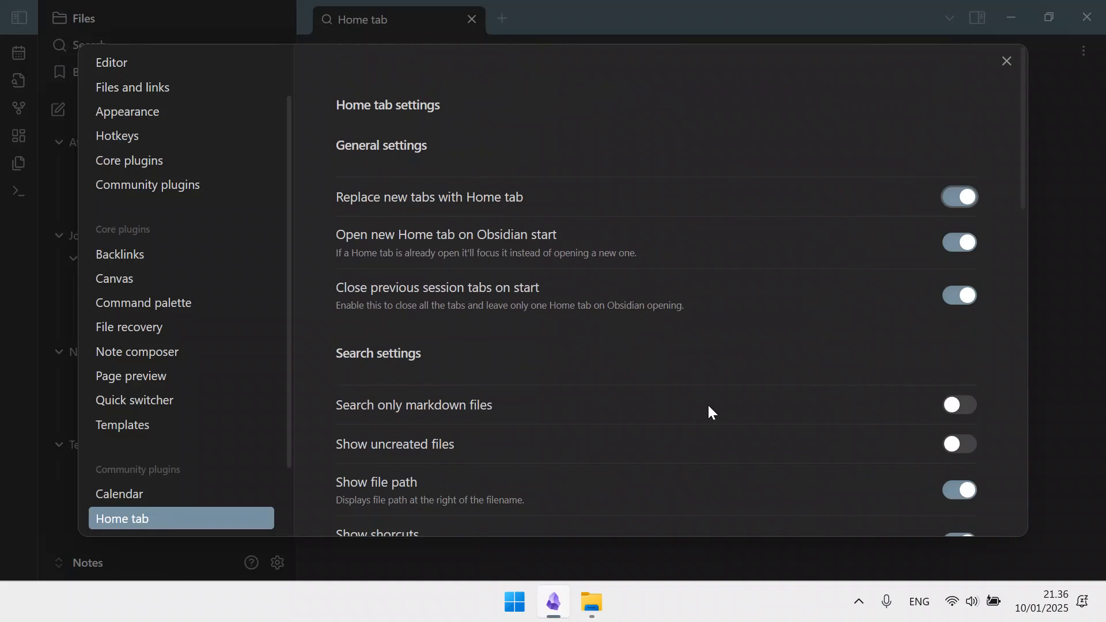
pyautogui.click(1008, 61)
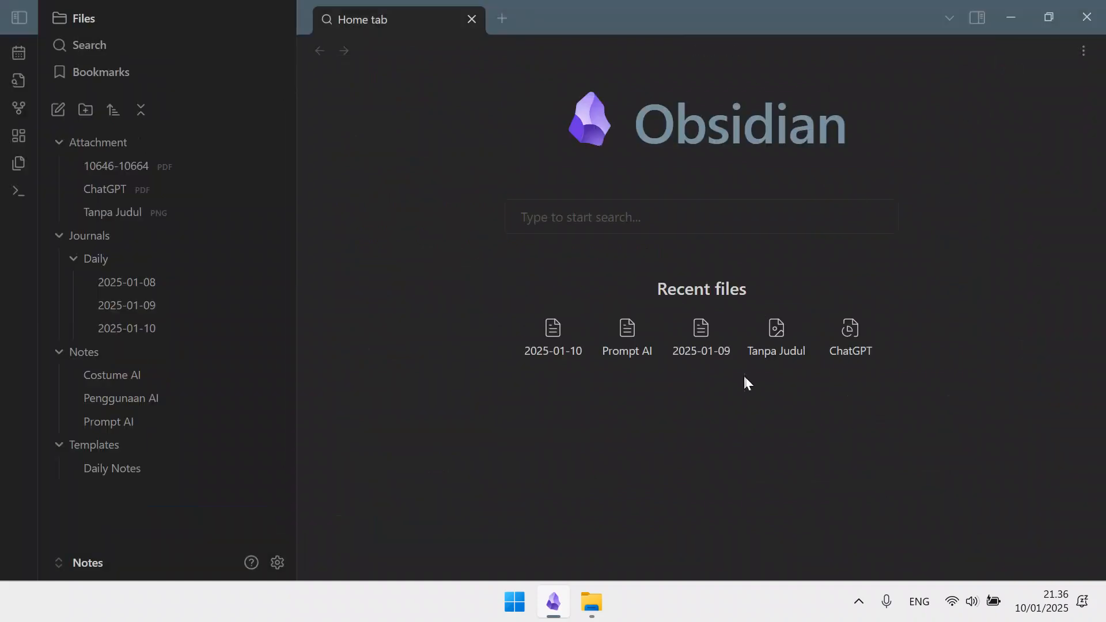
pyautogui.click(19, 17)
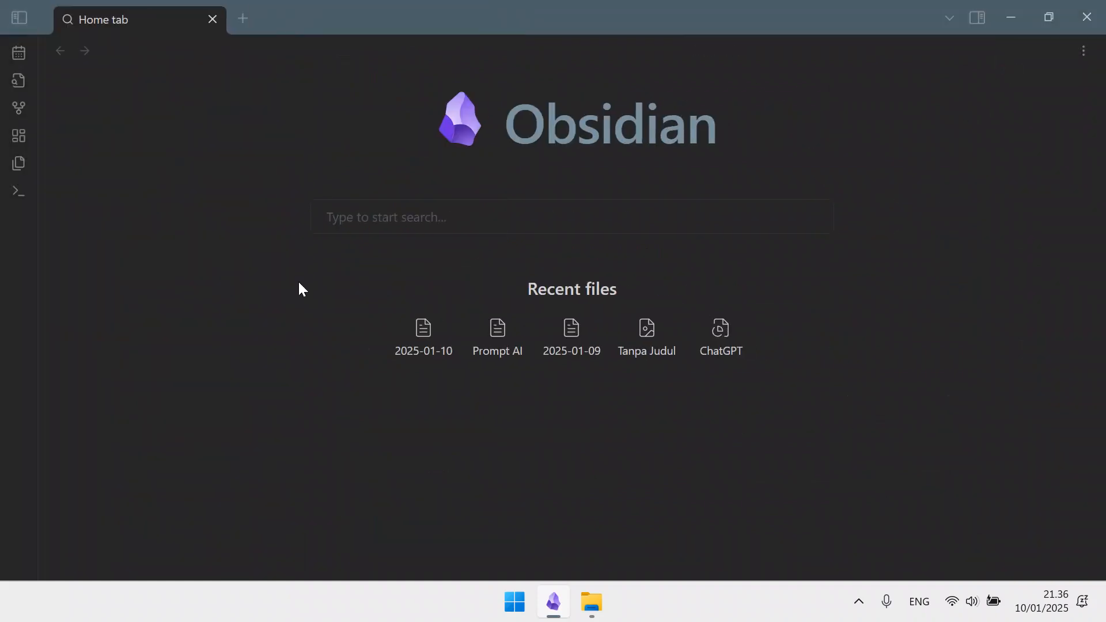